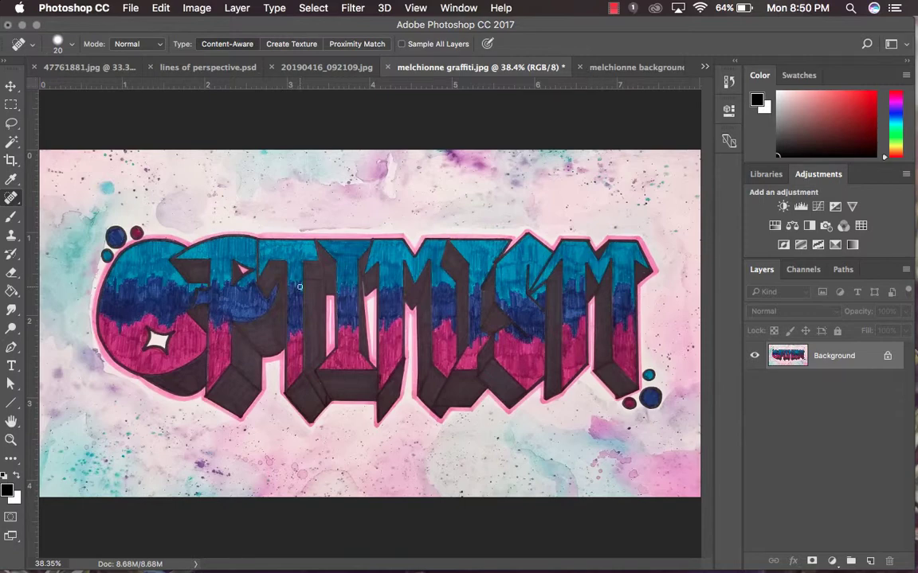
- Select the entire OPTIMISM graffiti JPG image and copy it
{"action": "left_click", "coordinate": [642, 67]}
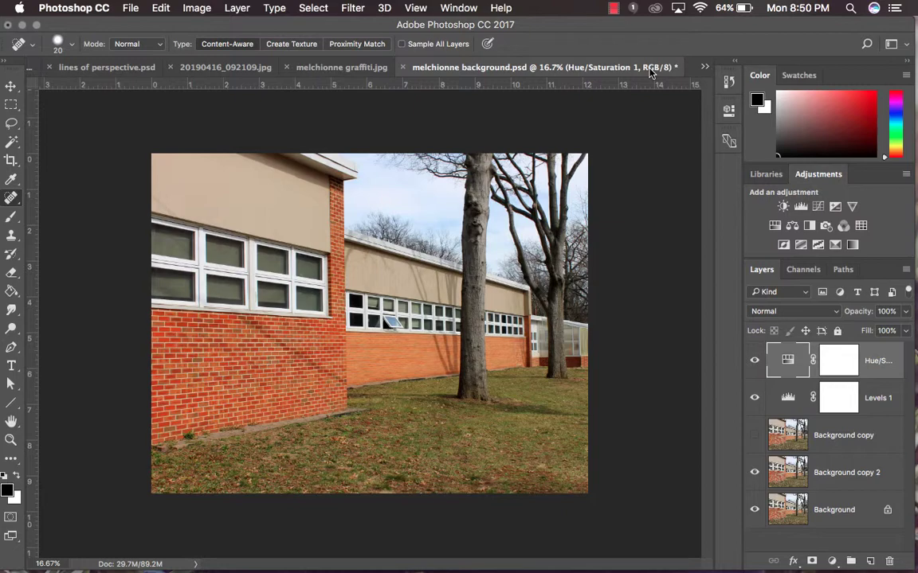
{"action": "left_click", "coordinate": [327, 68]}
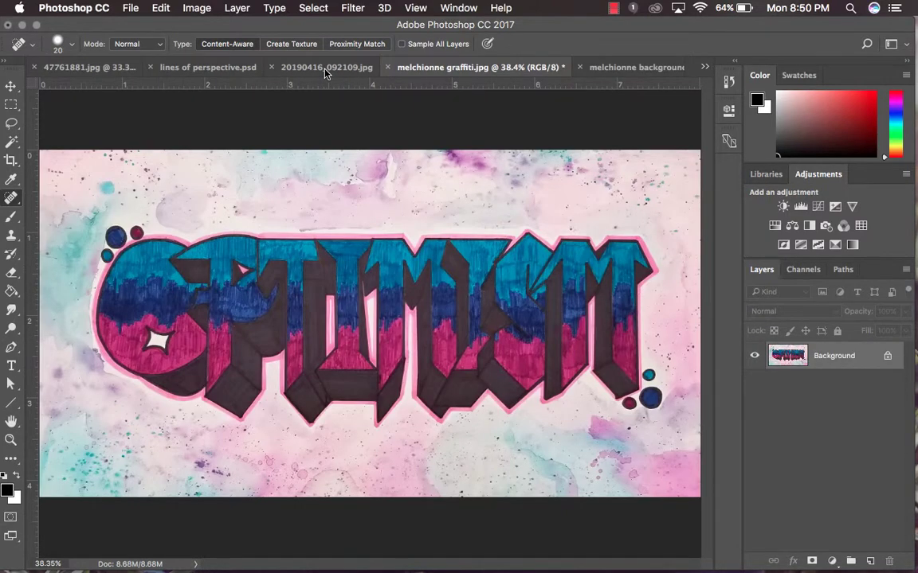
{"action": "key", "text": "super+a"}
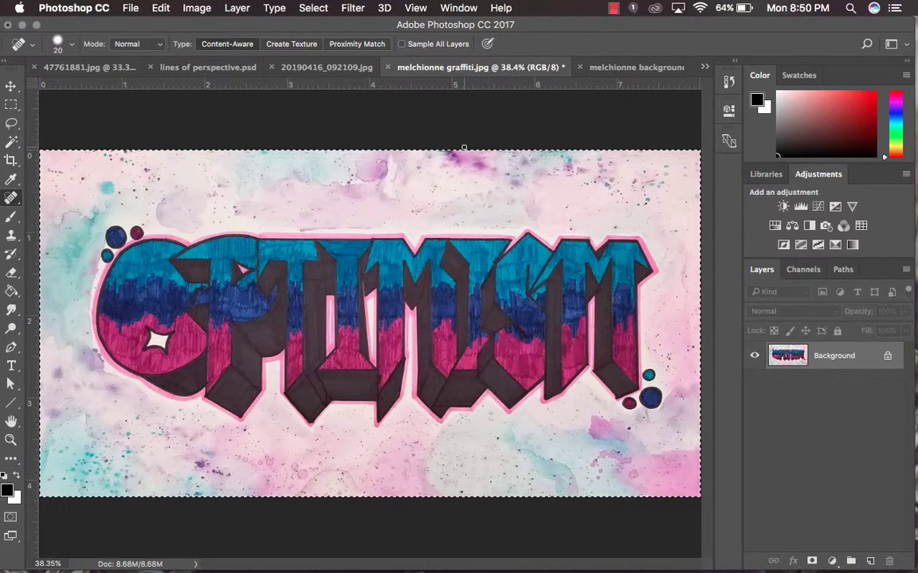
{"action": "key", "text": "super+c"}
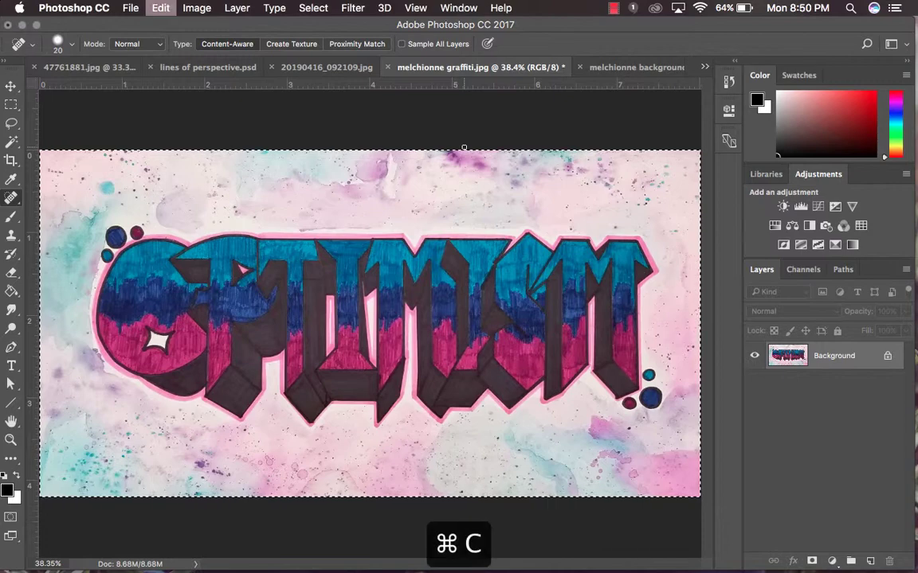
{"action": "left_click", "coordinate": [160, 7]}
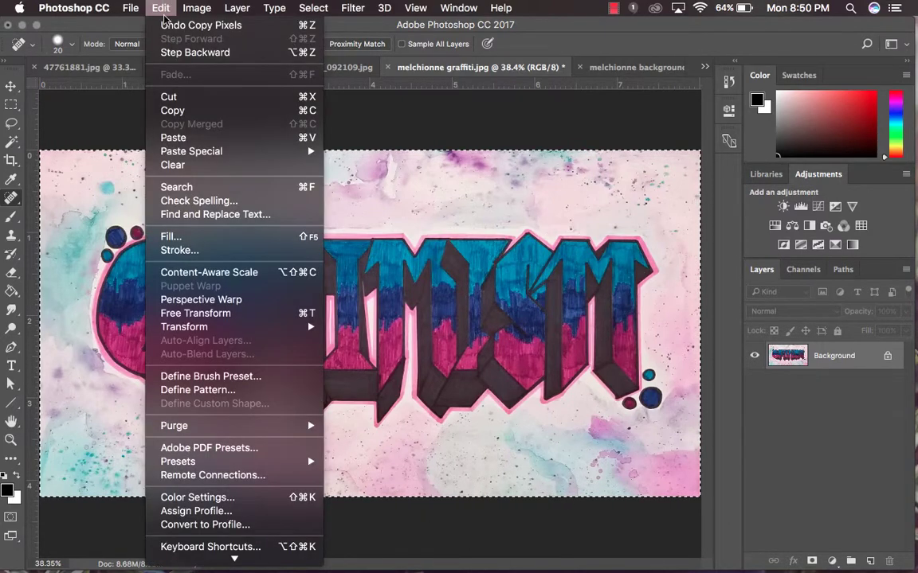
{"action": "left_click", "coordinate": [426, 132]}
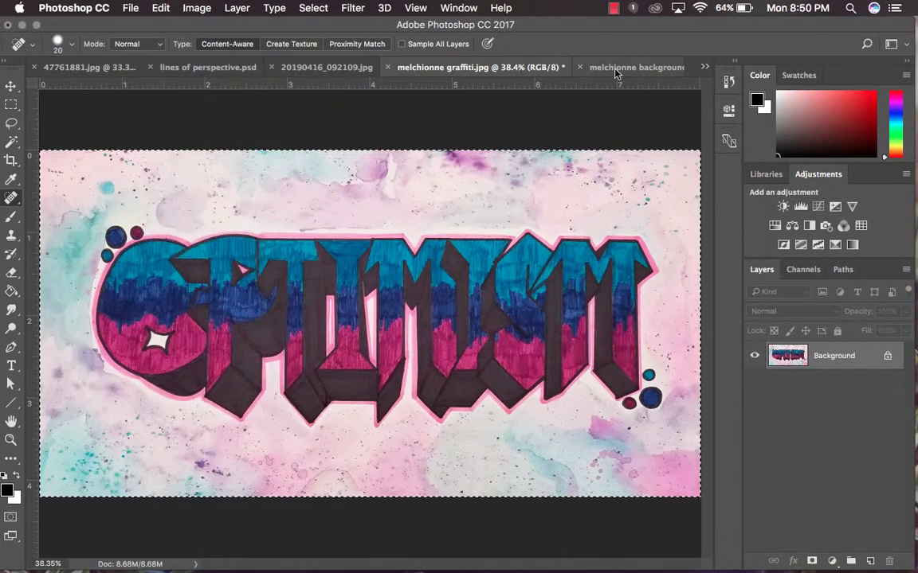
- Paste the copied graffiti into the school building background PSD and move it over the near brick wall
{"action": "left_click", "coordinate": [598, 66]}
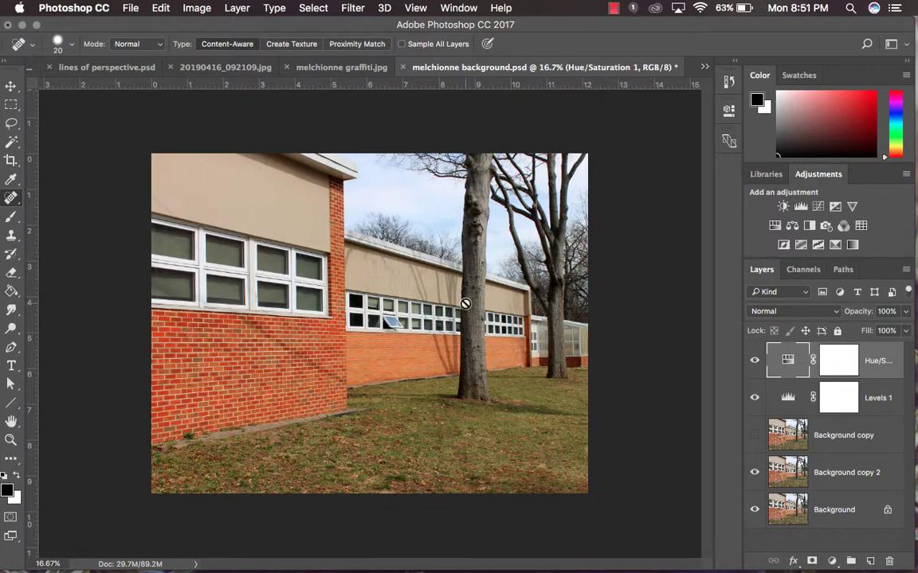
{"action": "key", "text": "super+v"}
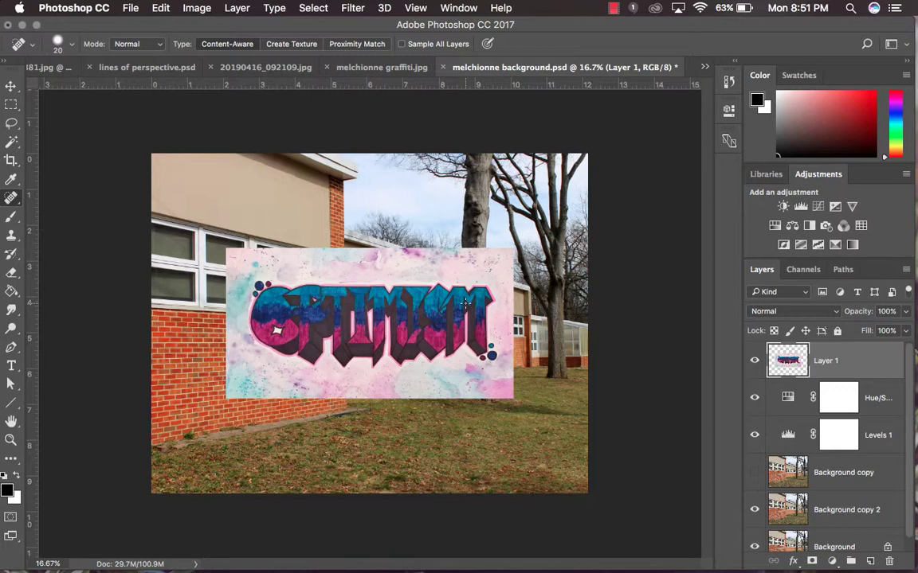
{"action": "left_click", "coordinate": [11, 85]}
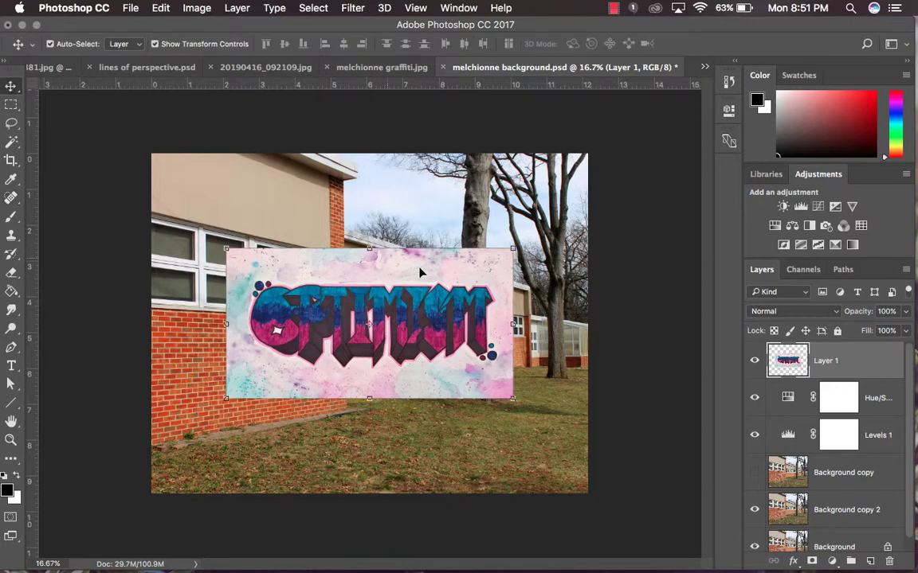
{"action": "left_click_drag", "start_coordinate": [416, 298], "coordinate": [355, 328]}
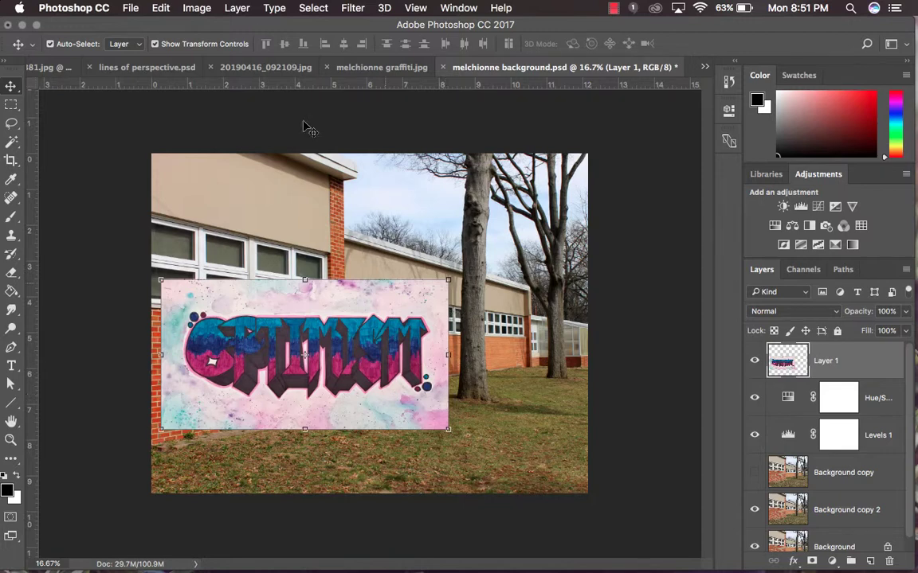
- Scale the graffiti layer proportionally to about 61.6% so it fits on the brick wall below the near windows
{"action": "left_click", "coordinate": [156, 8]}
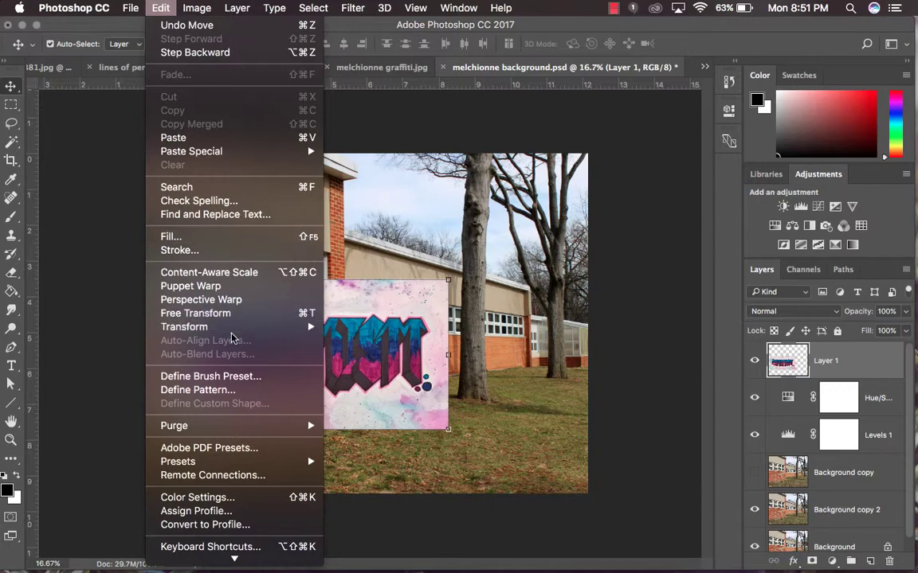
{"action": "mouse_move", "coordinate": [232, 330]}
{"action": "left_click", "coordinate": [390, 357]}
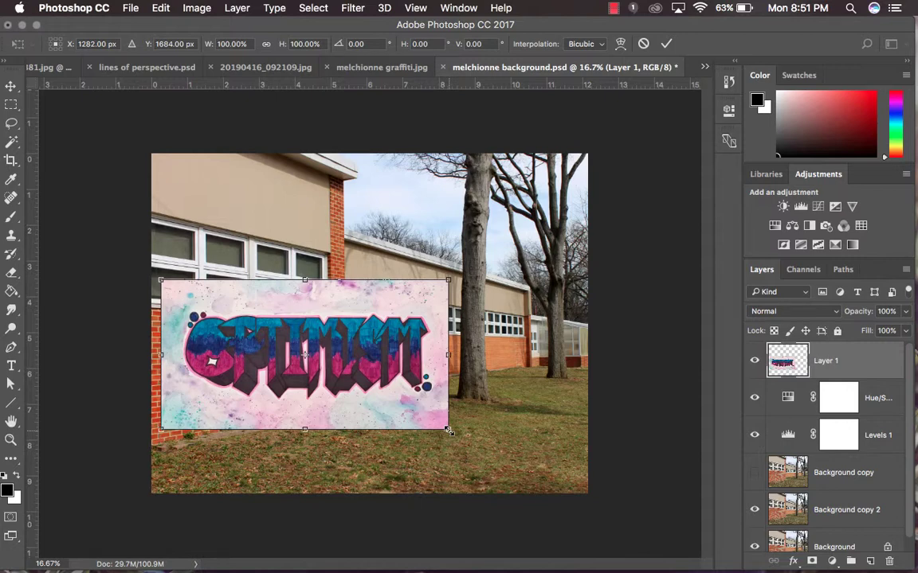
{"action": "left_click_drag", "start_coordinate": [449, 430], "coordinate": [307, 396]}
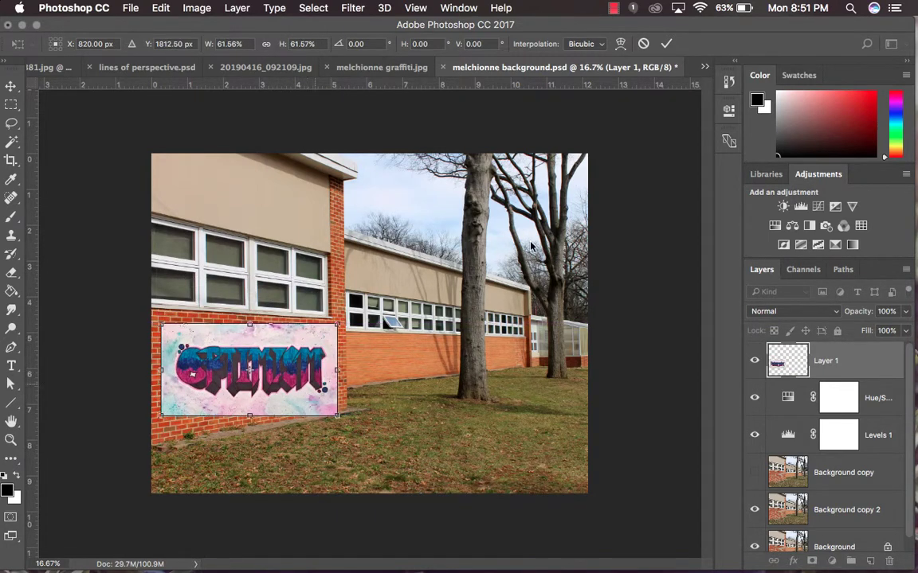
{"action": "left_click", "coordinate": [666, 48]}
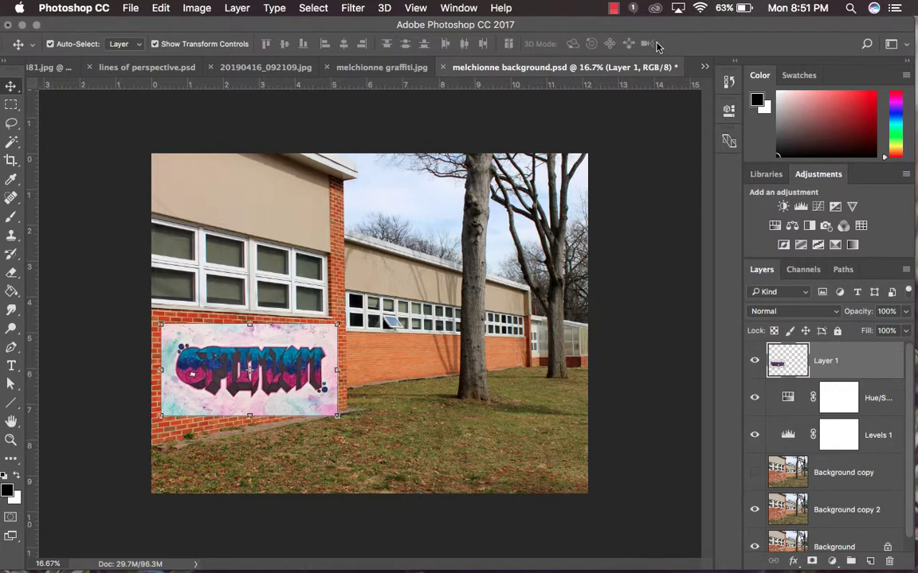
- Nudge the graffiti slightly up the wall and apply a Perspective transform that shortens its right side to about a 2.24° vertical skew
{"action": "left_click", "coordinate": [161, 9]}
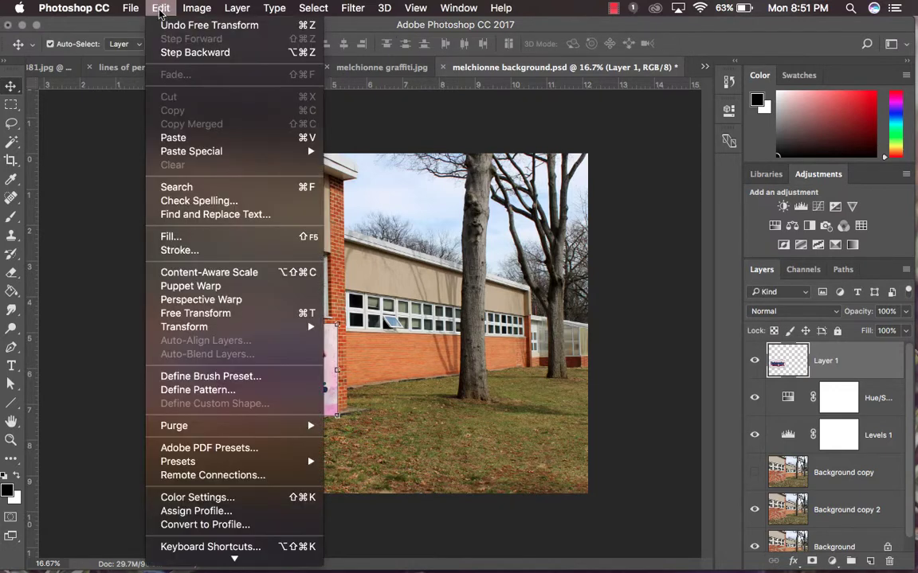
{"action": "mouse_move", "coordinate": [303, 327]}
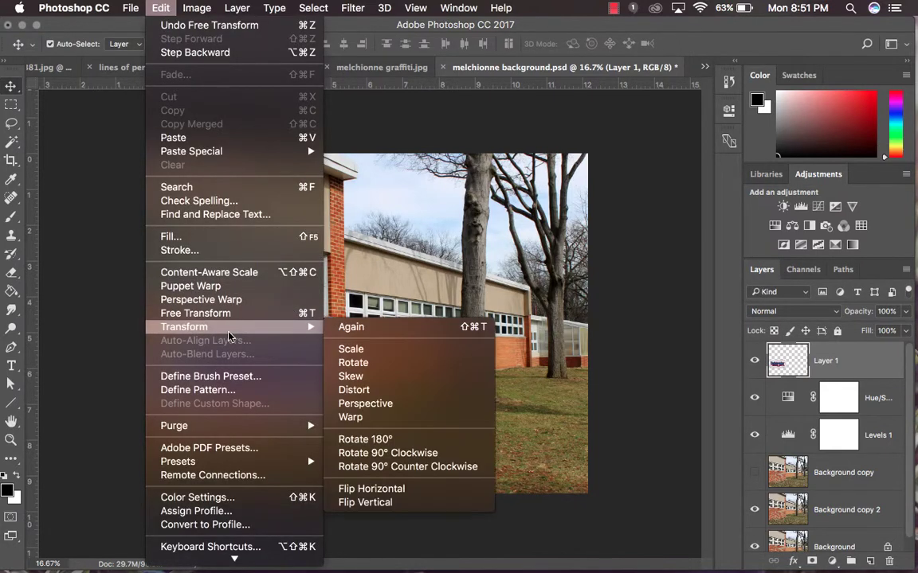
{"action": "left_click", "coordinate": [397, 410]}
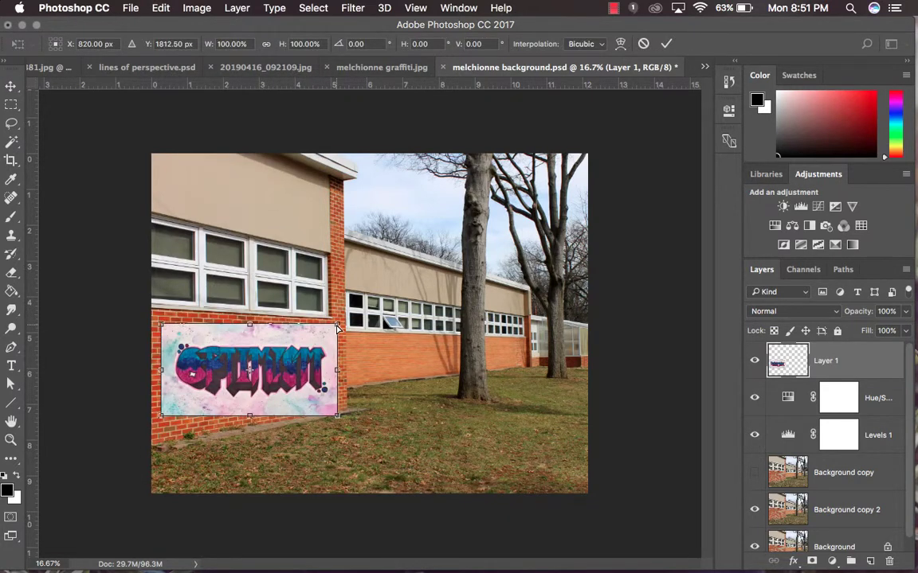
{"action": "key", "text": "super+equal"}
{"action": "key", "text": "super+equal"}
{"action": "key", "text": "super+equal"}
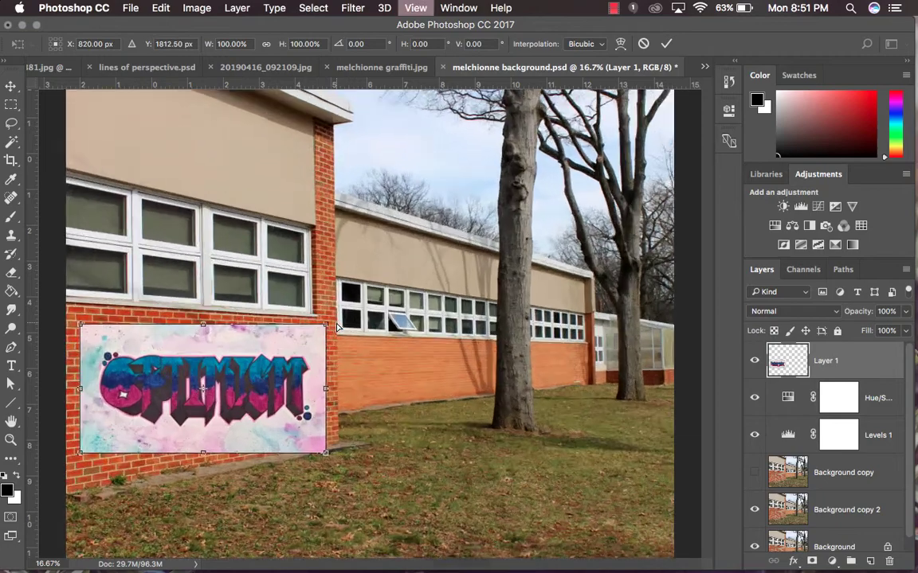
{"action": "scroll", "coordinate": [279, 339], "scroll_direction": "left", "scroll_amount": 10}
{"action": "scroll", "coordinate": [279, 339], "scroll_direction": "down", "scroll_amount": 2}
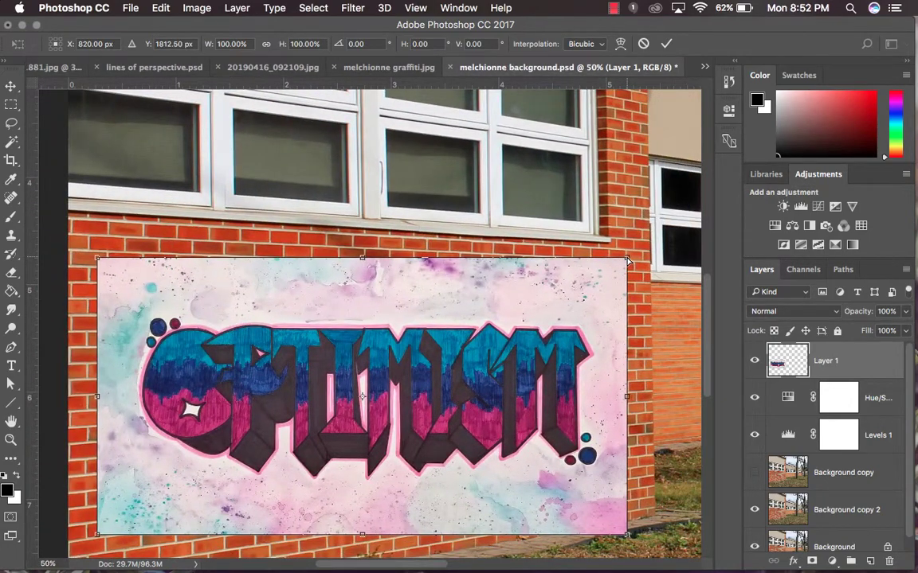
{"action": "left_click_drag", "start_coordinate": [377, 380], "coordinate": [378, 377]}
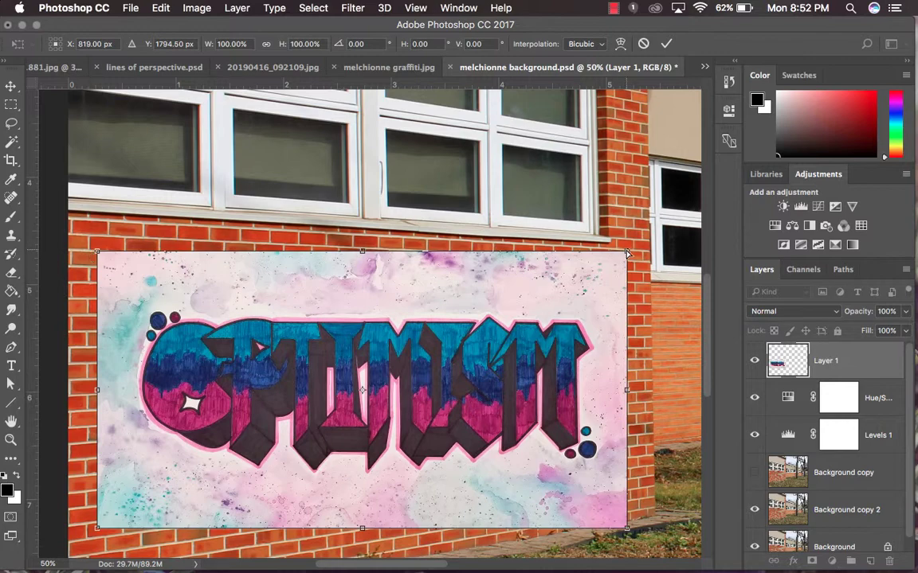
{"action": "left_click_drag", "start_coordinate": [628, 253], "coordinate": [627, 276]}
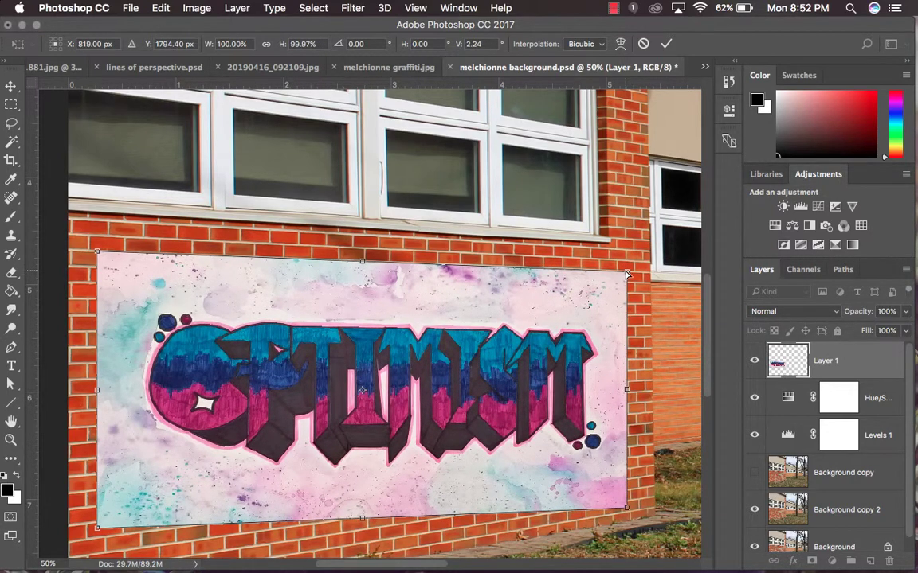
{"action": "left_click", "coordinate": [666, 44]}
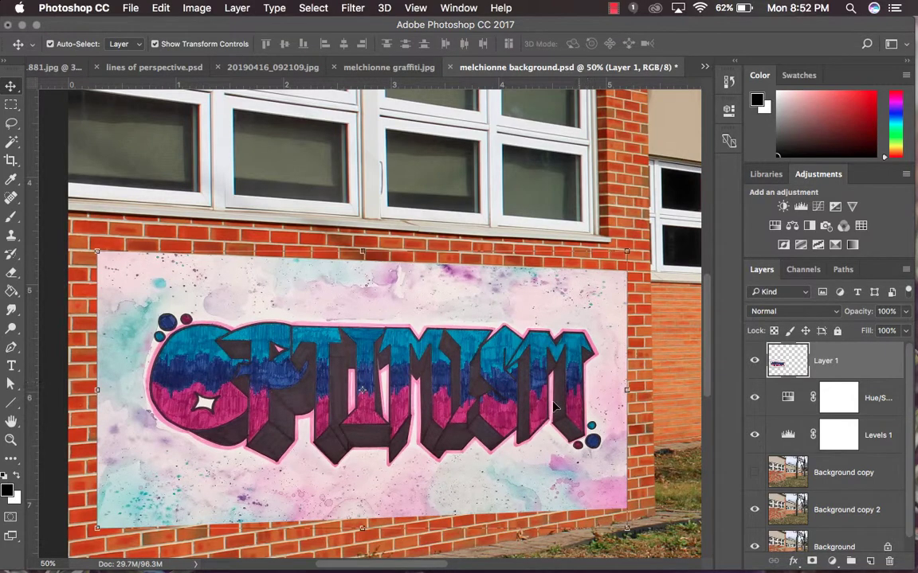
{"action": "left_click", "coordinate": [160, 8]}
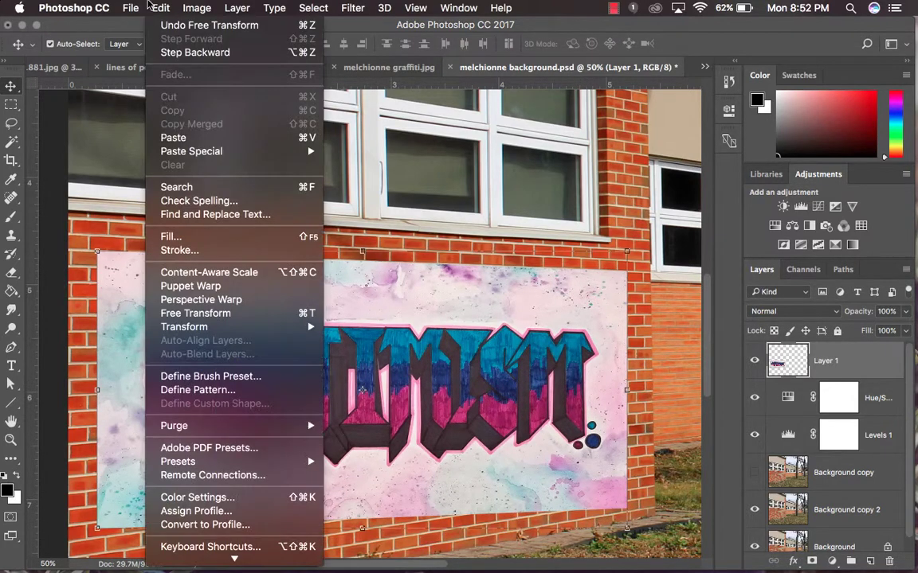
{"action": "mouse_move", "coordinate": [185, 327]}
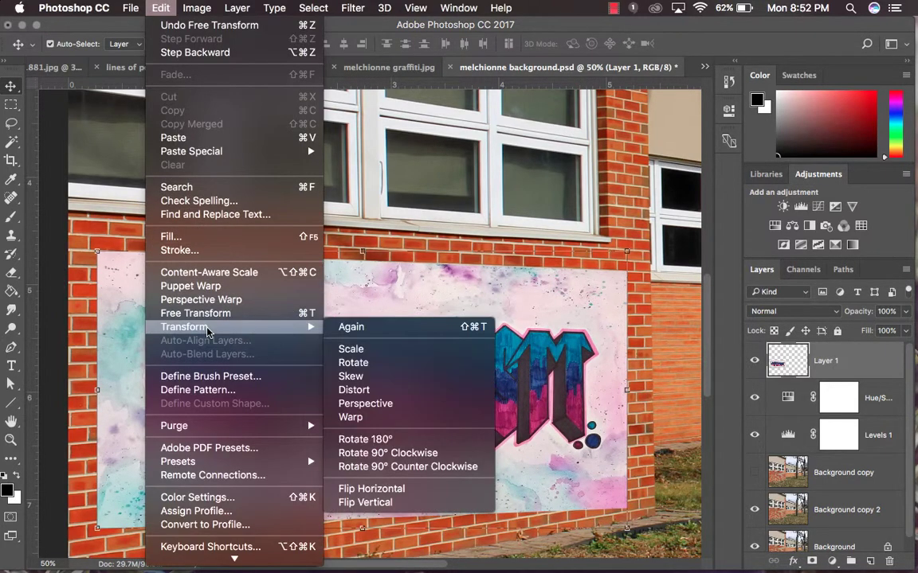
{"action": "left_click", "coordinate": [381, 405]}
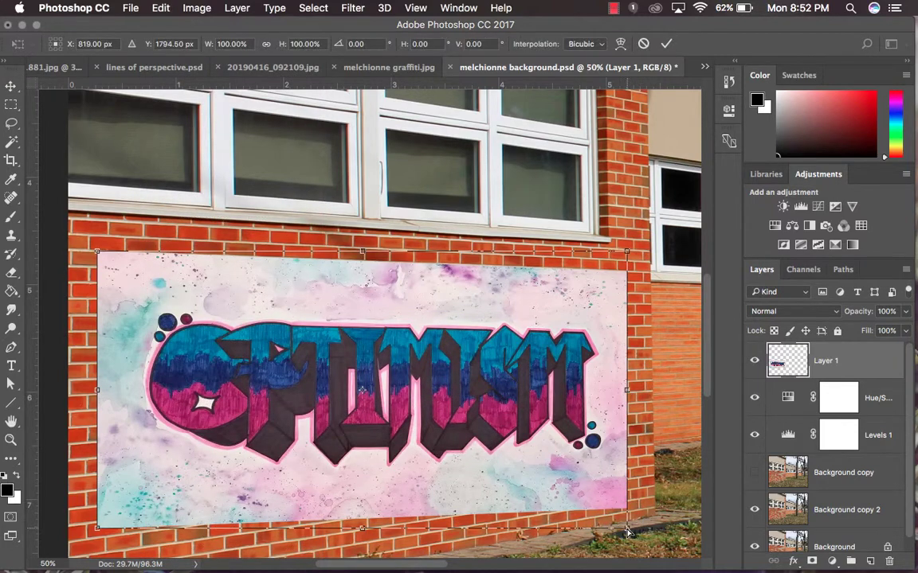
{"action": "left_click_drag", "start_coordinate": [627, 530], "coordinate": [628, 531]}
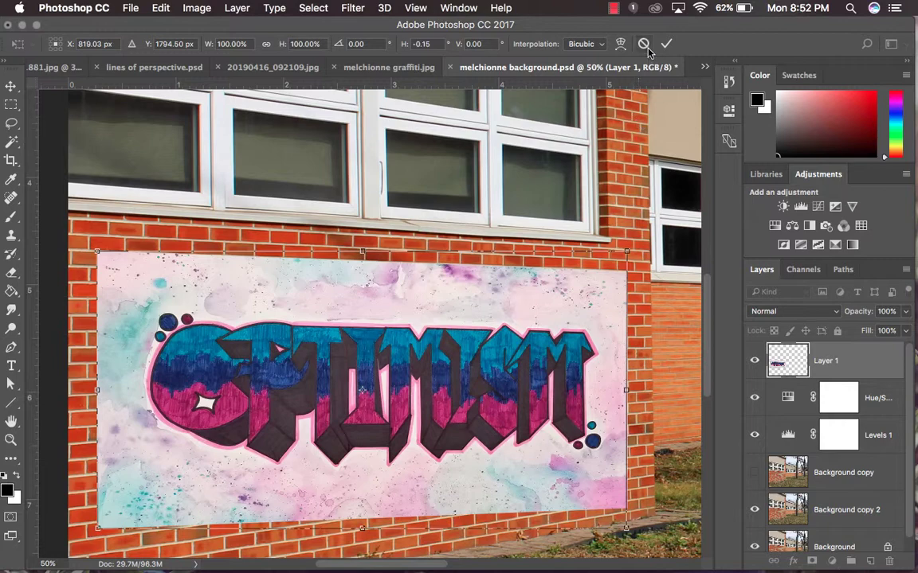
{"action": "key", "text": "Return"}
- Distort the graffiti layer by raising its lower-right corner so the bottom edge follows the slope of the brick courses
{"action": "left_click", "coordinate": [160, 7]}
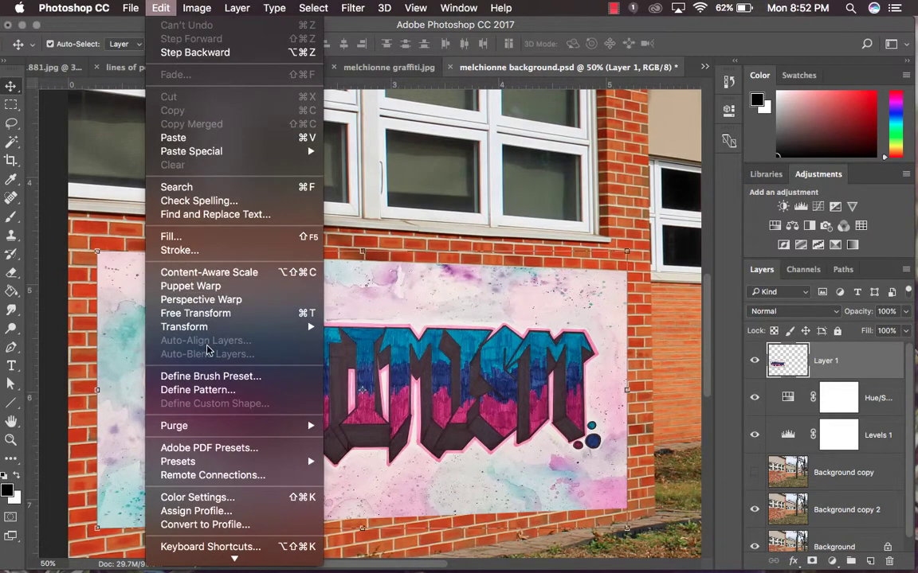
{"action": "mouse_move", "coordinate": [208, 326]}
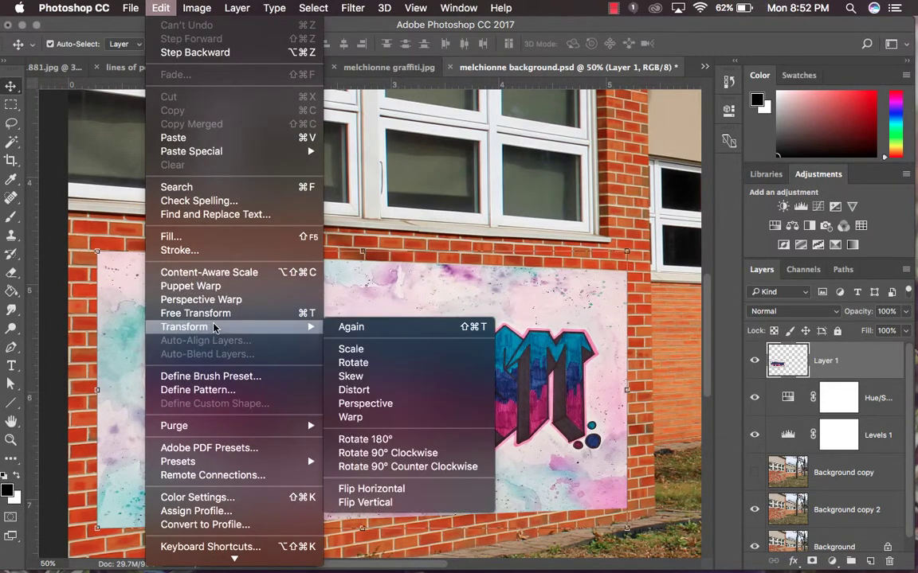
{"action": "left_click", "coordinate": [411, 391]}
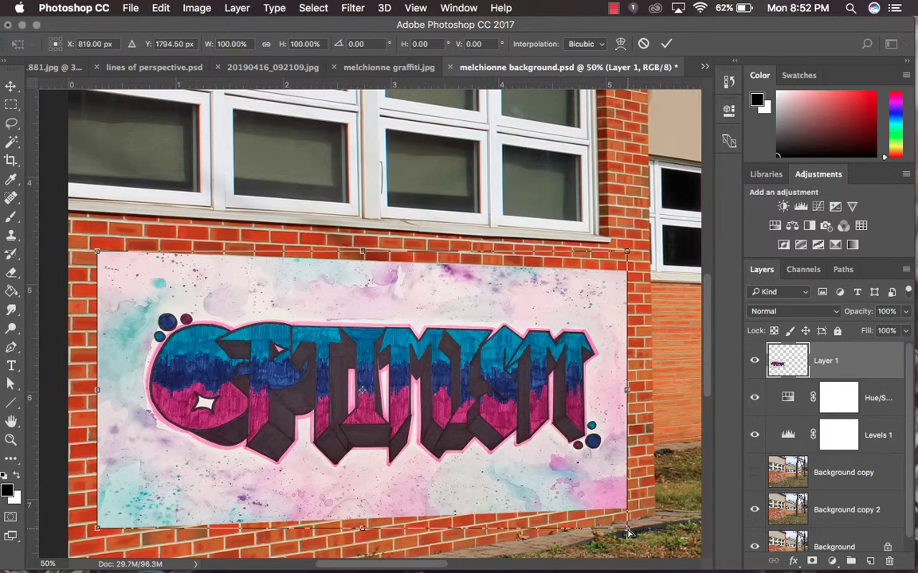
{"action": "left_click_drag", "start_coordinate": [627, 527], "coordinate": [632, 485]}
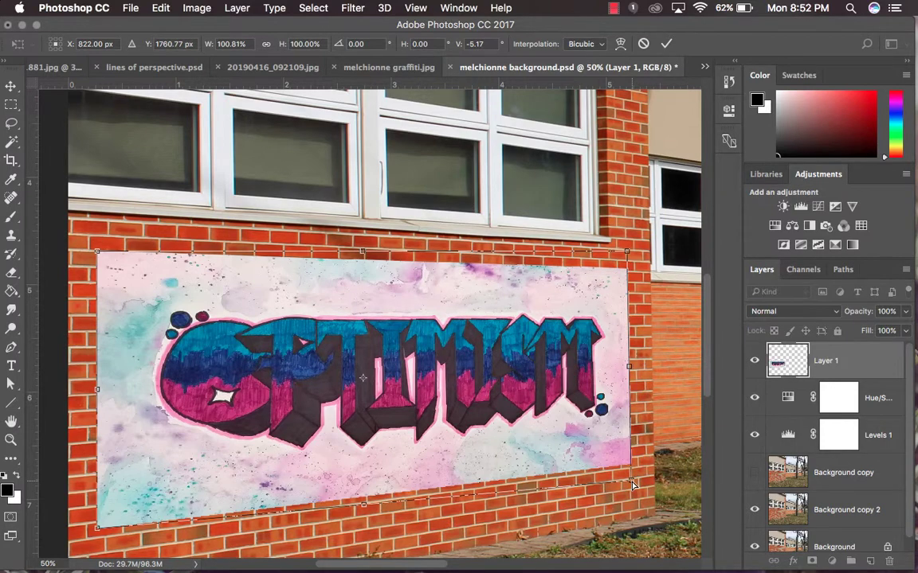
{"action": "left_click", "coordinate": [666, 44]}
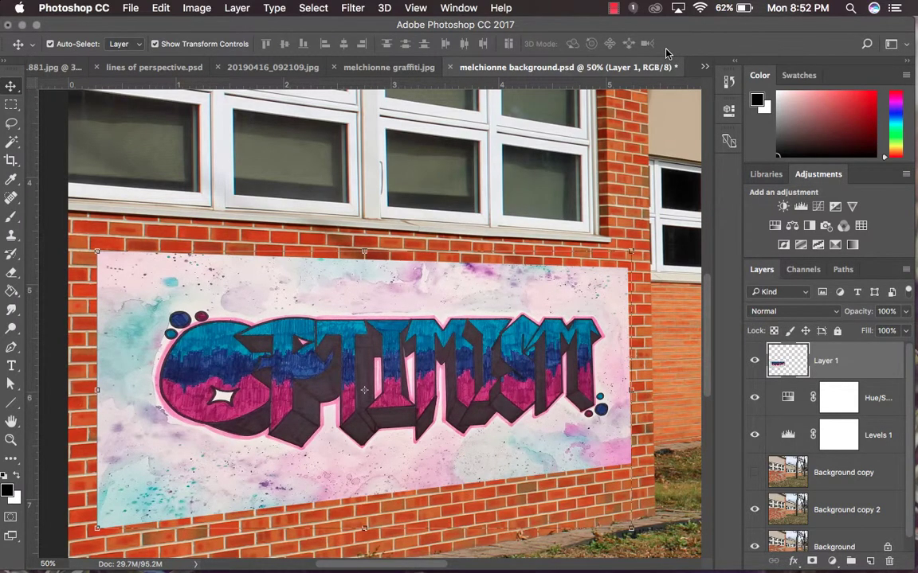
- Set the graffiti layer's blending mode to Multiply so the brick texture shows through
{"action": "key", "text": "super+0"}
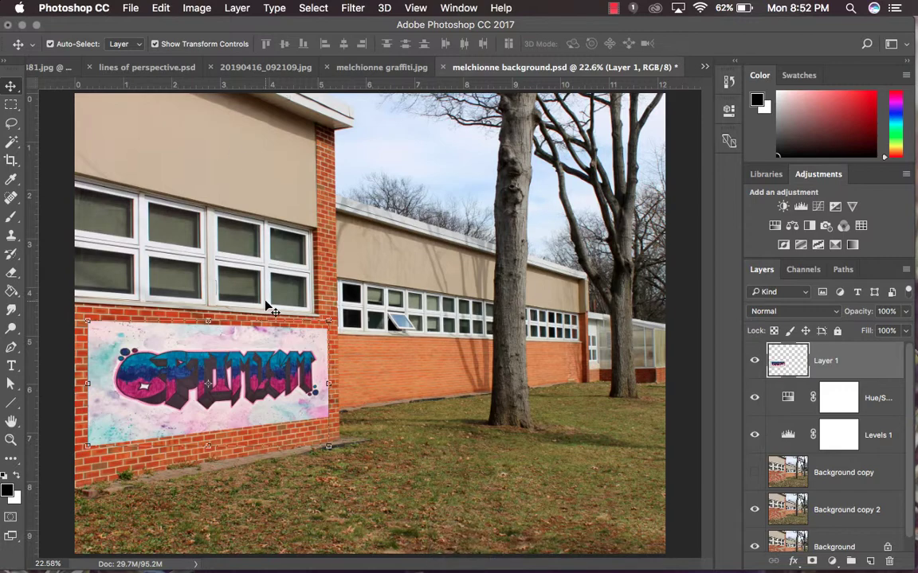
{"action": "left_click", "coordinate": [785, 319]}
{"action": "left_click", "coordinate": [785, 317]}
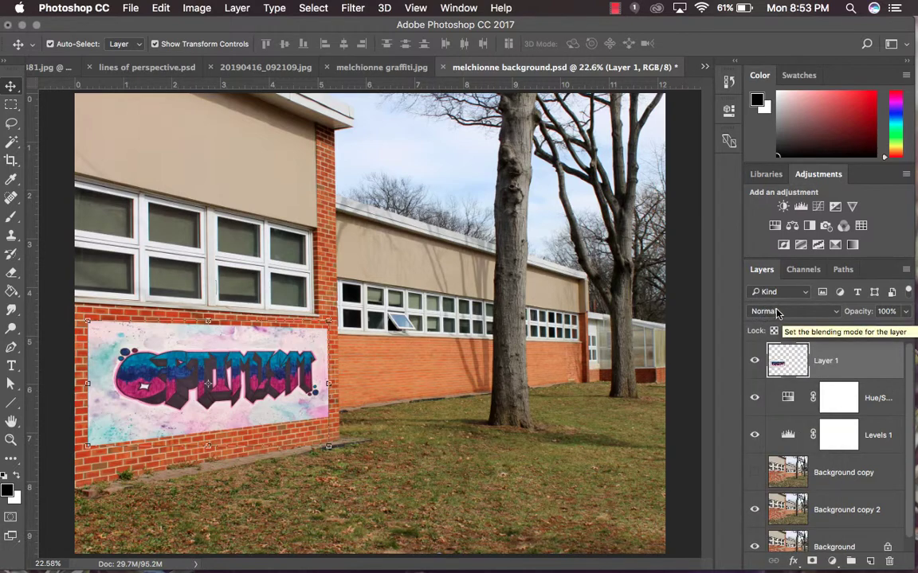
{"action": "left_click", "coordinate": [777, 312]}
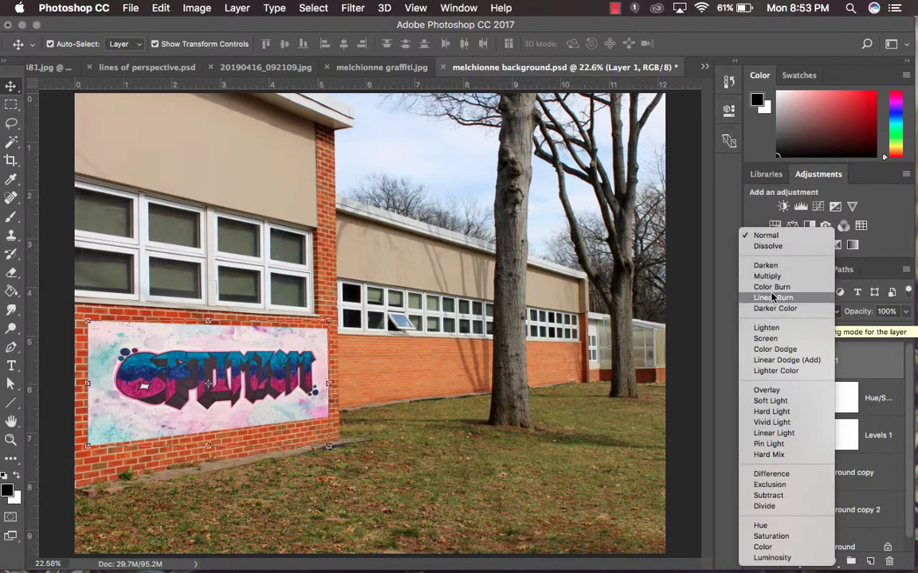
{"action": "left_click", "coordinate": [768, 276]}
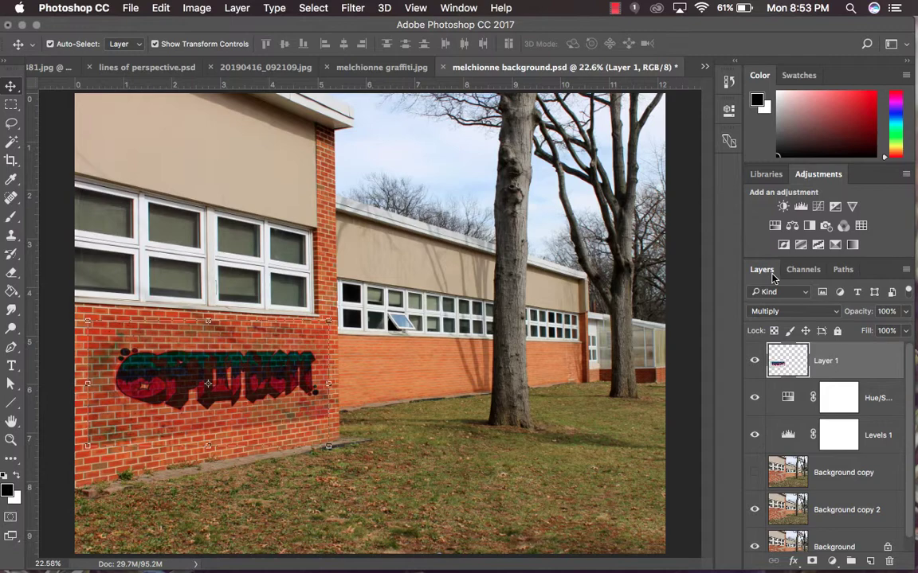
- Try the Lighten, Screen, Overlay and Soft Light blending modes on the graffiti layer
{"action": "left_click", "coordinate": [797, 311]}
{"action": "left_click", "coordinate": [796, 313]}
{"action": "left_click", "coordinate": [796, 313]}
{"action": "left_click", "coordinate": [794, 364]}
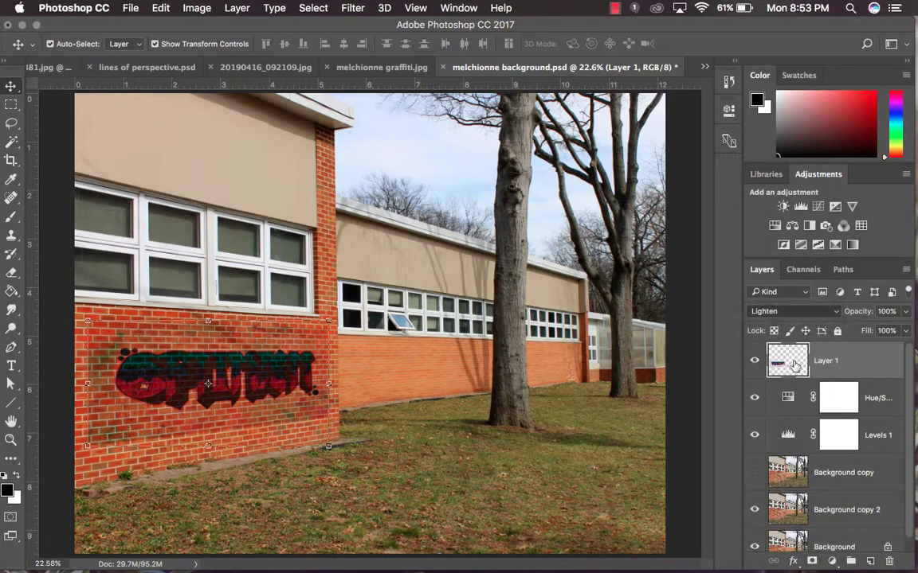
{"action": "left_click", "coordinate": [790, 316]}
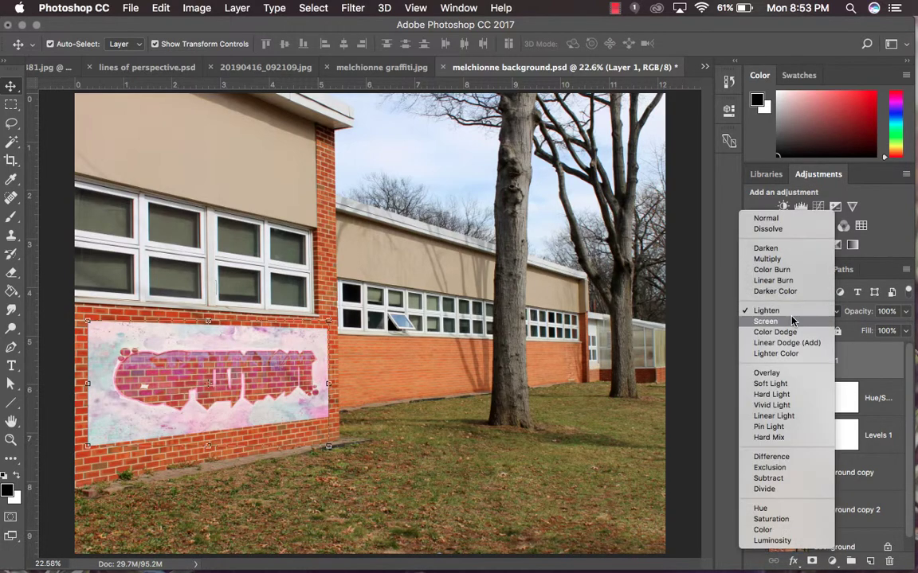
{"action": "left_click", "coordinate": [792, 320]}
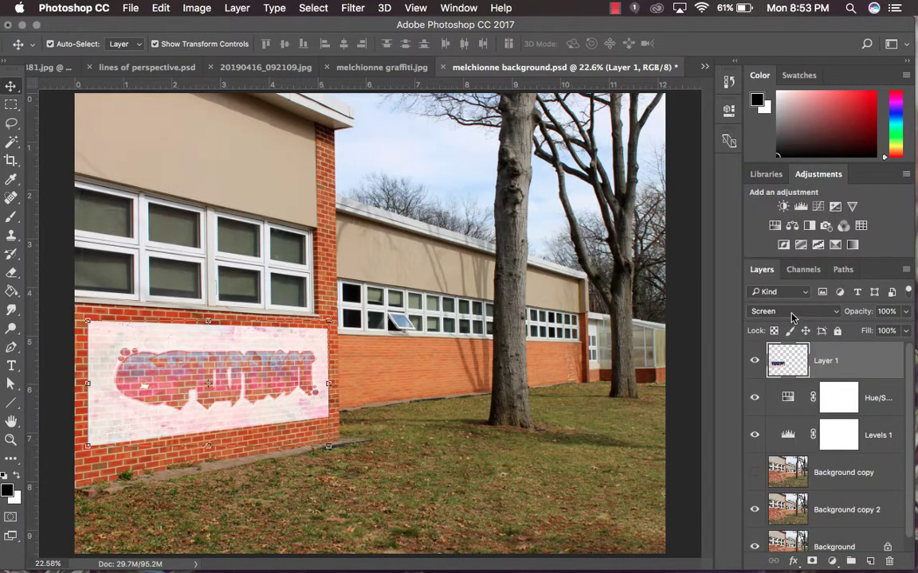
{"action": "left_click", "coordinate": [792, 315]}
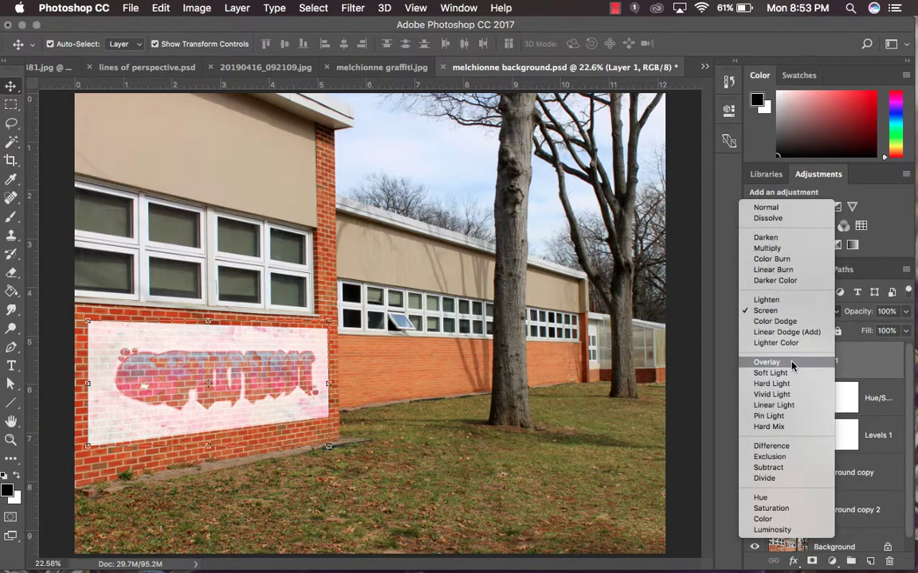
{"action": "left_click", "coordinate": [792, 362]}
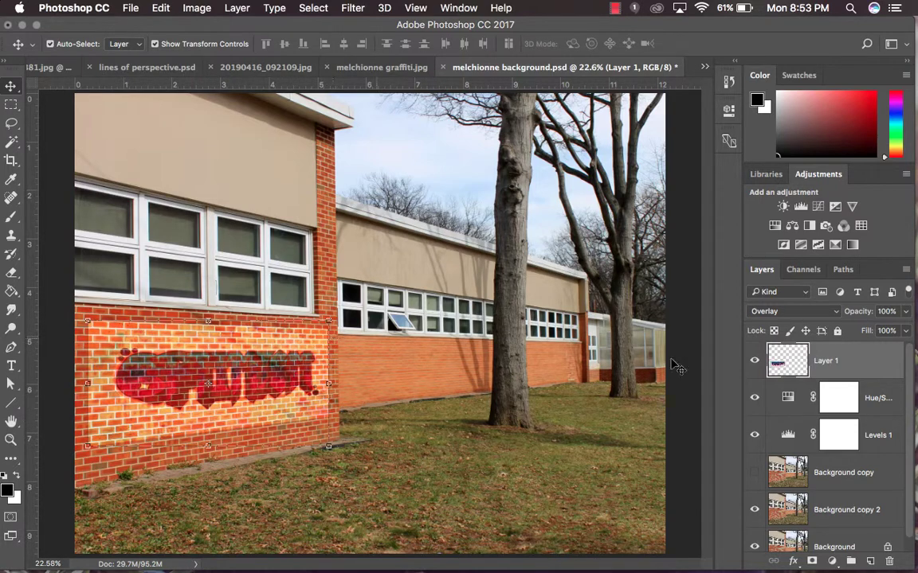
{"action": "left_click", "coordinate": [835, 313]}
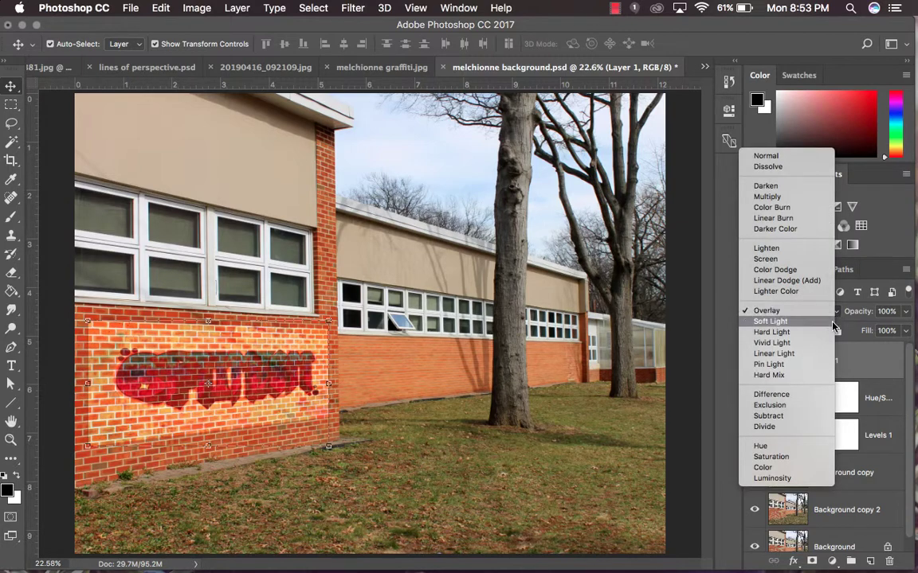
{"action": "left_click", "coordinate": [828, 323]}
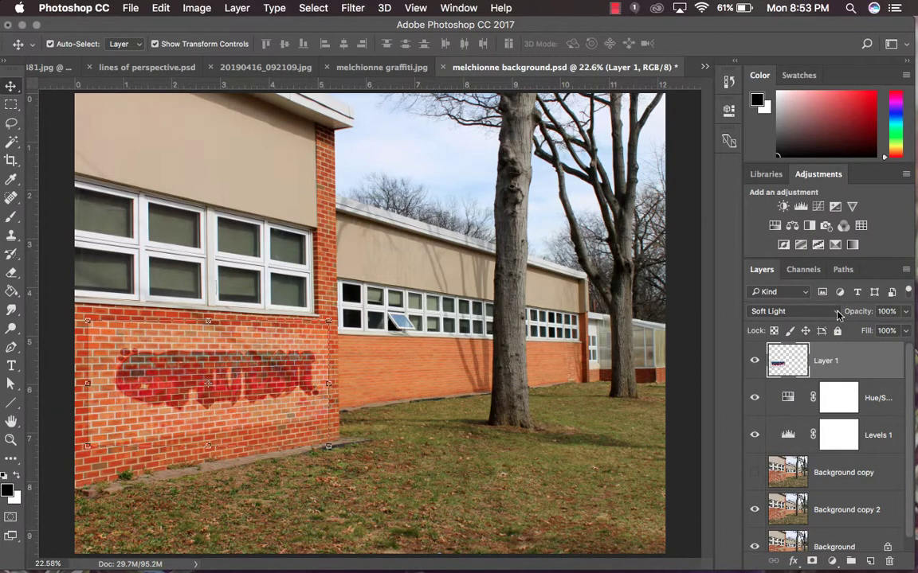
- Set the graffiti layer's blending mode to Hard Light and inspect the result up close on the brick wall
{"action": "left_click", "coordinate": [832, 310]}
{"action": "left_click", "coordinate": [833, 321]}
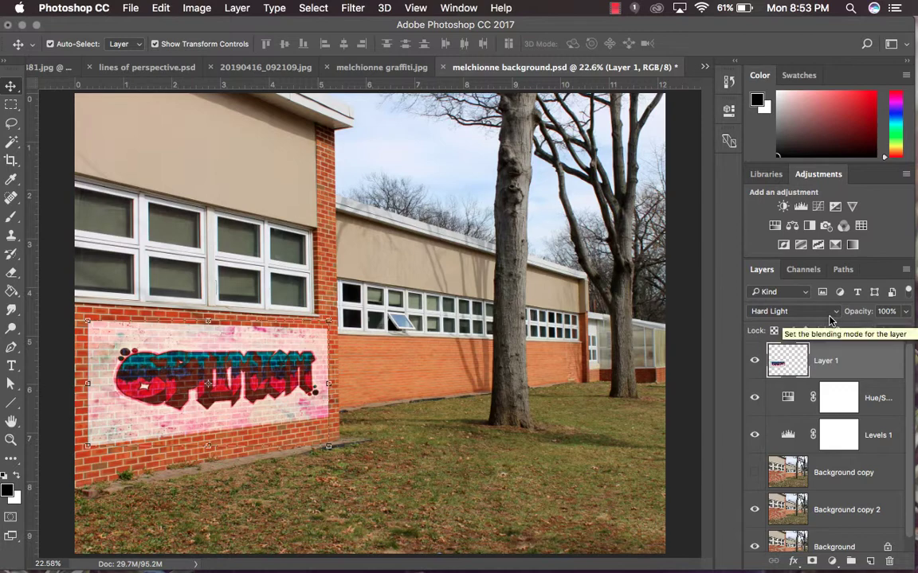
{"action": "key", "text": "super+equal"}
{"action": "key", "text": "super+equal"}
{"action": "key", "text": "super+equal"}
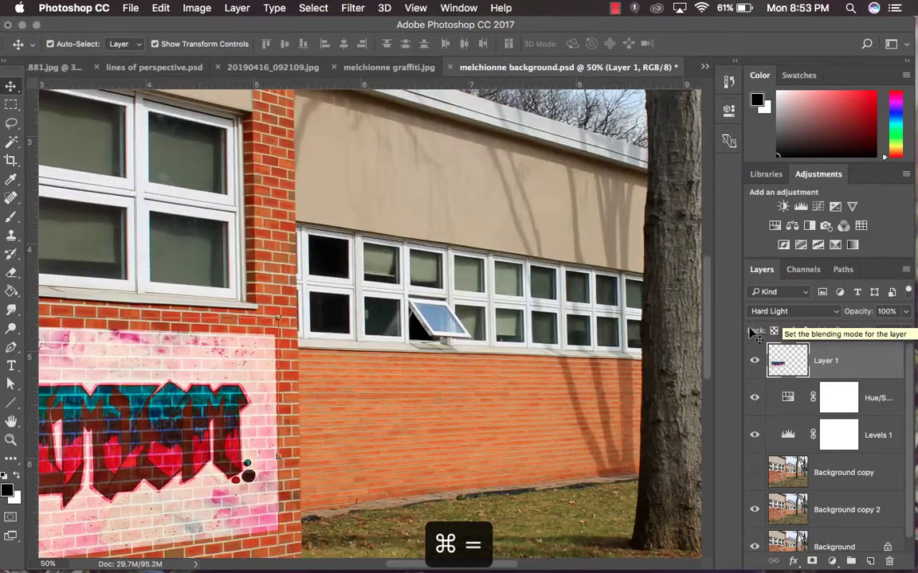
{"action": "scroll", "coordinate": [307, 337], "scroll_direction": "left", "scroll_amount": 10}
{"action": "scroll", "coordinate": [307, 337], "scroll_direction": "down", "scroll_amount": 2}
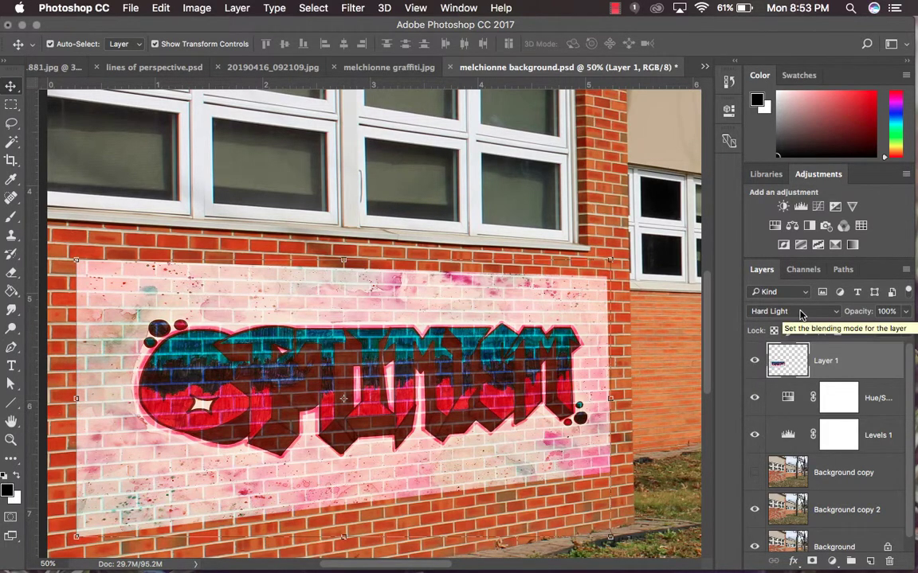
{"action": "left_click", "coordinate": [358, 68]}
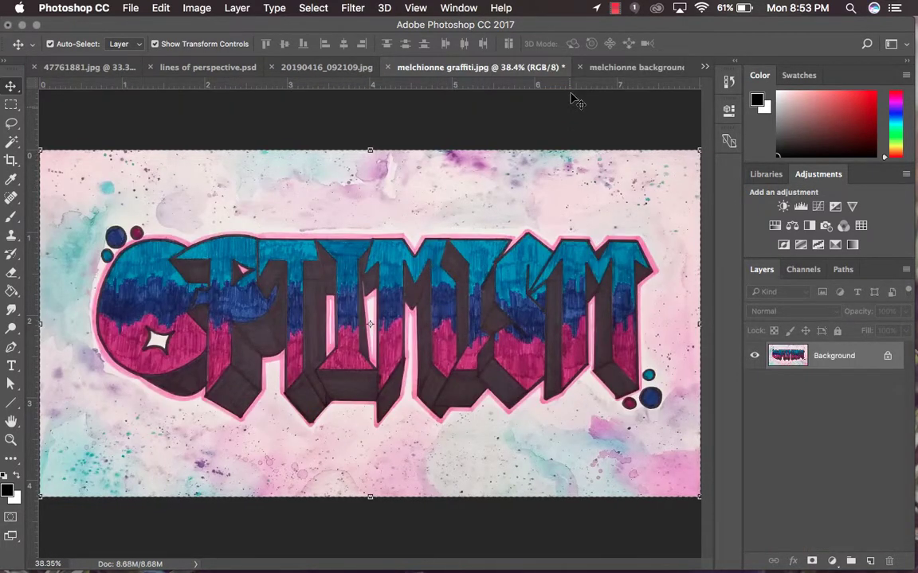
{"action": "left_click", "coordinate": [614, 67]}
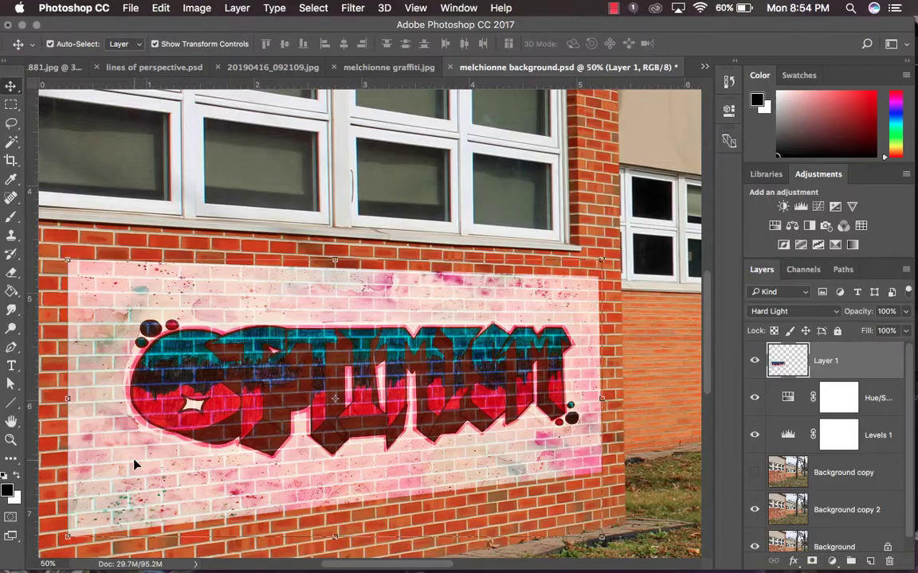
- Switch to Camtasia, dismiss the finished-export notice and return to Photoshop
{"action": "mouse_move", "coordinate": [458, 564]}
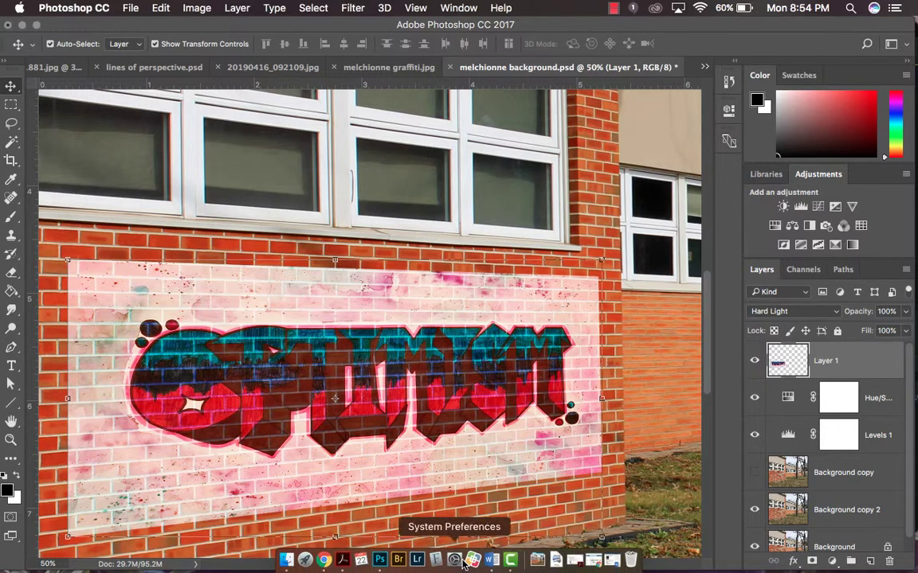
{"action": "left_click", "coordinate": [511, 558]}
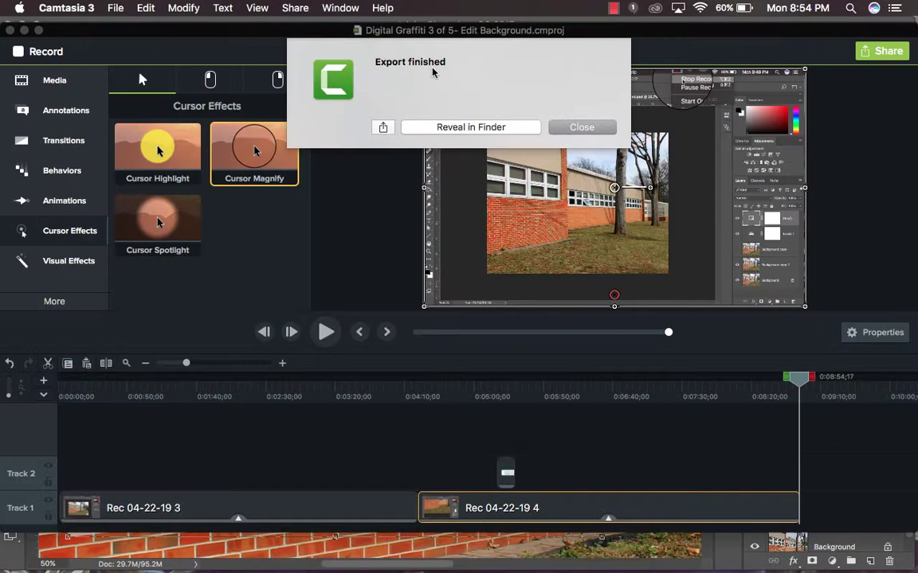
{"action": "left_click", "coordinate": [575, 129]}
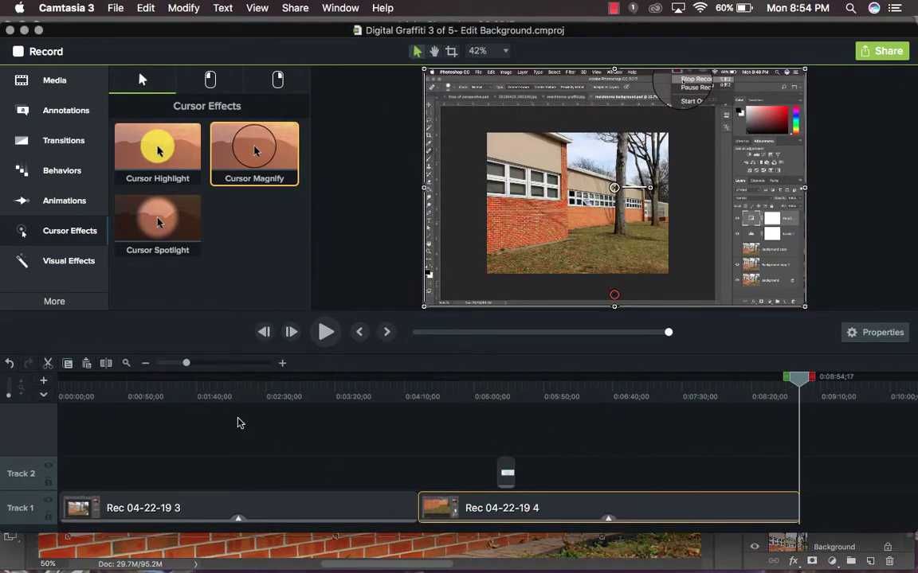
{"action": "left_click", "coordinate": [39, 53]}
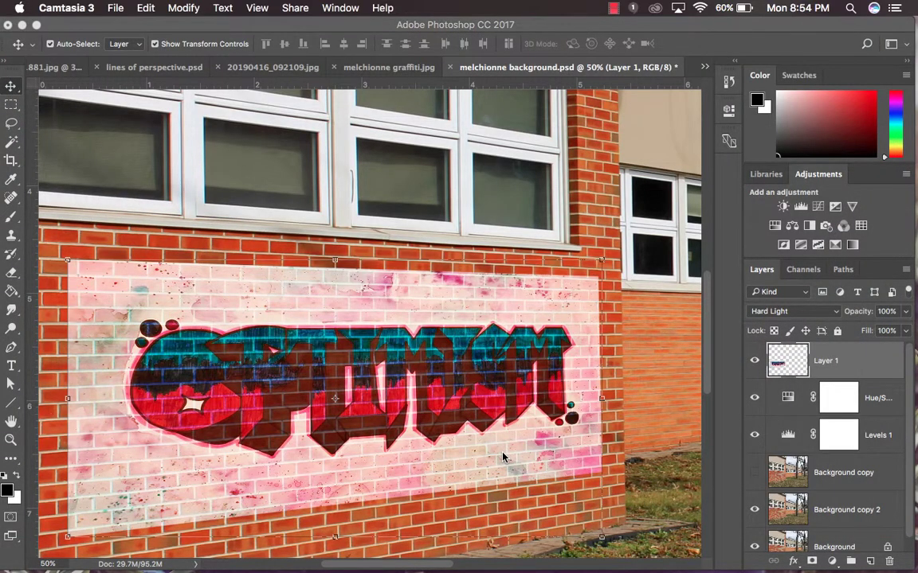
- In melchionne graffiti.jpg, look through the Marquee and Lasso tool variants and activate the Magic Wand tool
{"action": "left_click", "coordinate": [398, 71]}
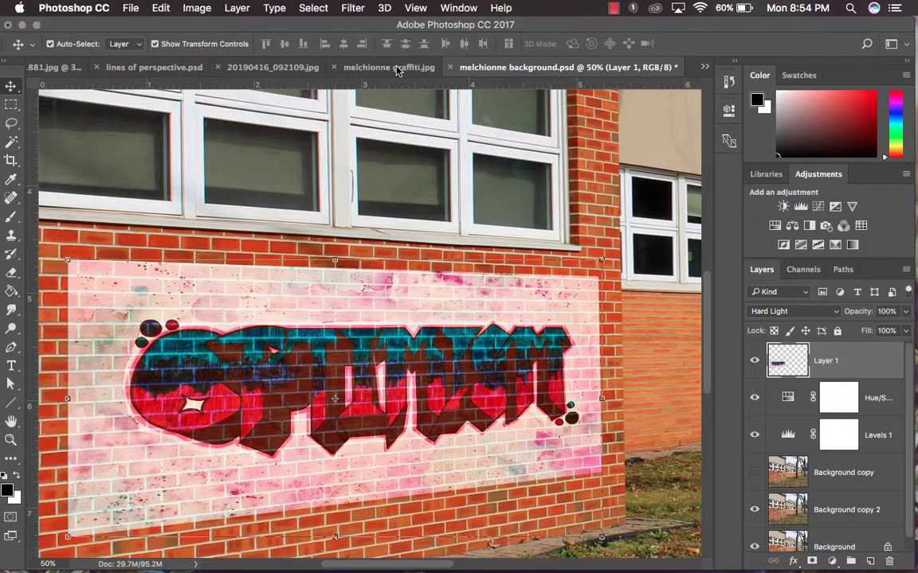
{"action": "left_click", "coordinate": [398, 70]}
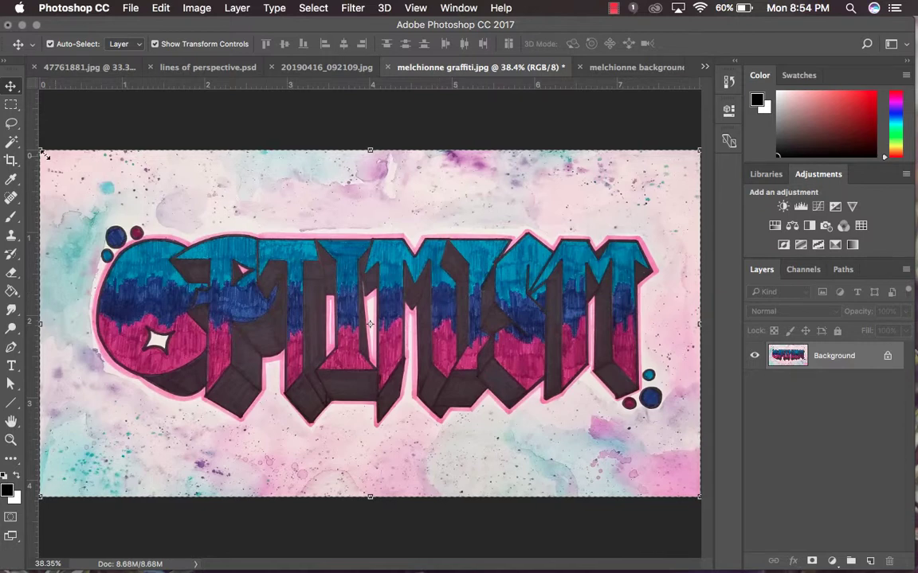
{"action": "left_click", "coordinate": [11, 109]}
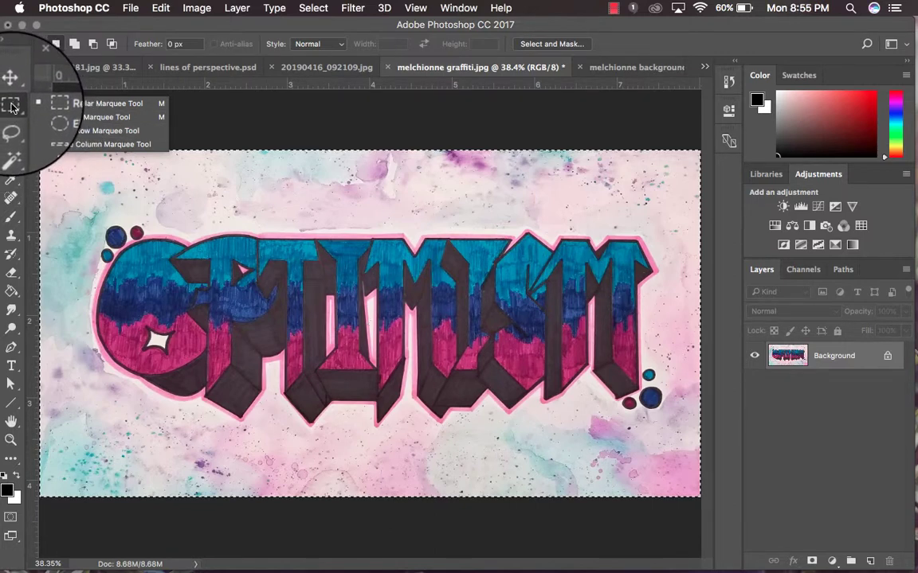
{"action": "left_click", "coordinate": [11, 127]}
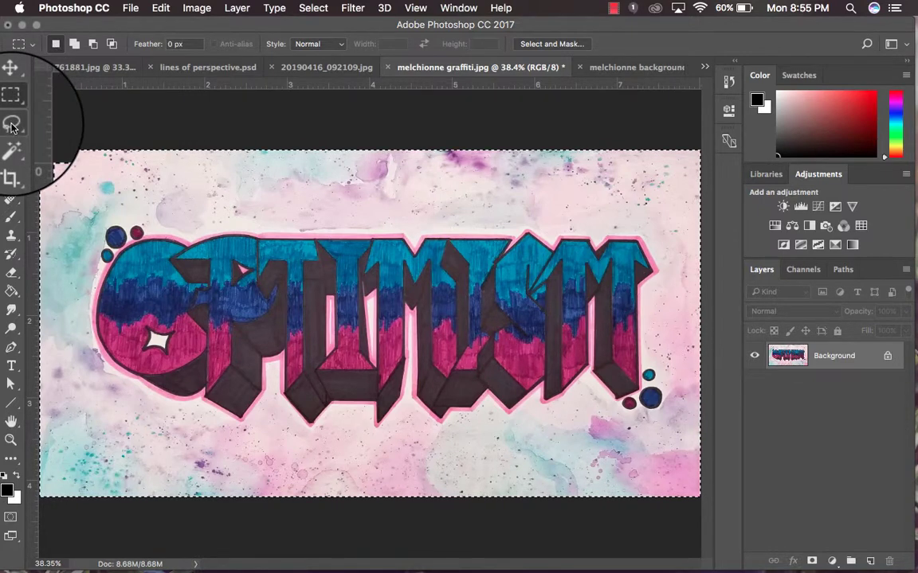
{"action": "left_click", "coordinate": [11, 127]}
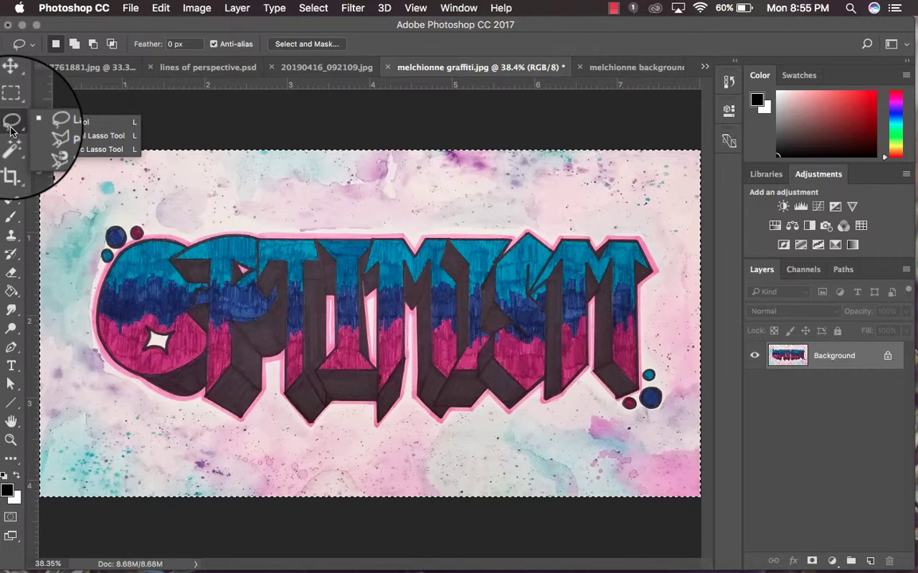
{"action": "left_click", "coordinate": [12, 145]}
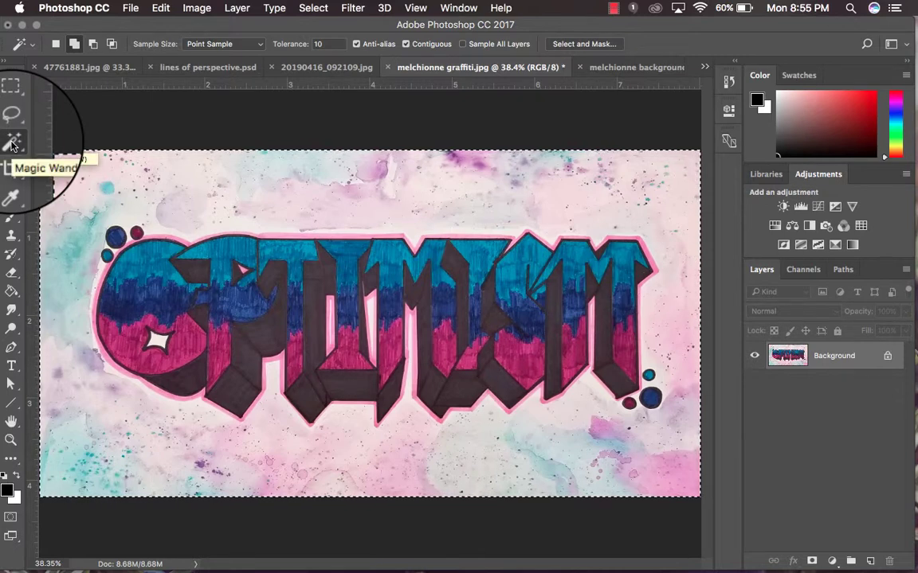
{"action": "left_click", "coordinate": [13, 145]}
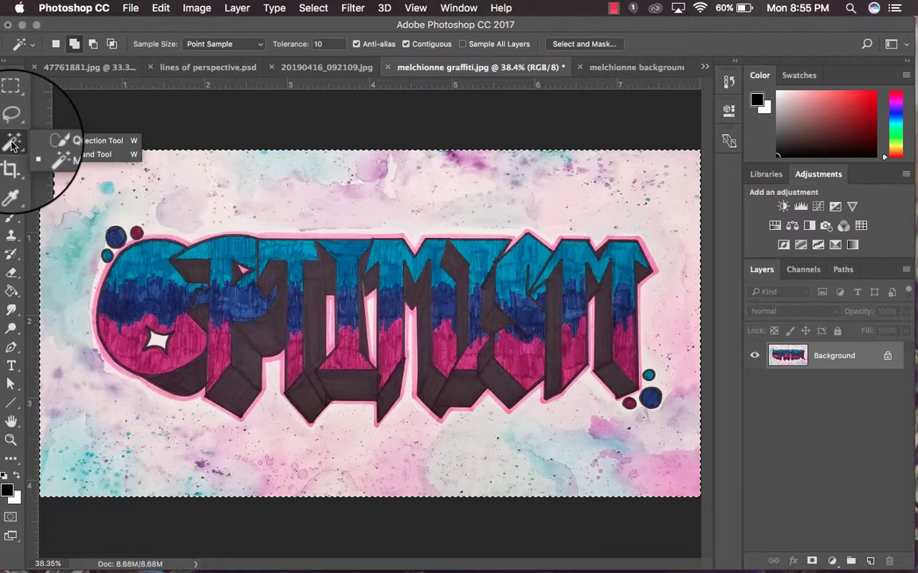
{"action": "left_click", "coordinate": [16, 151]}
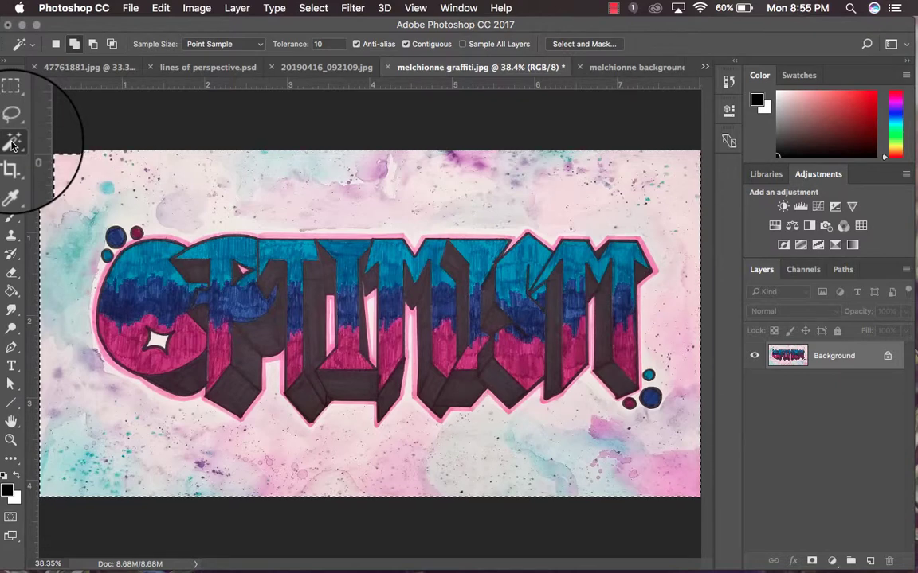
- In 20190416_092109.jpg, select the white paper around the lettering with the Magic Wand, adding each region to the selection
{"action": "left_click", "coordinate": [321, 70]}
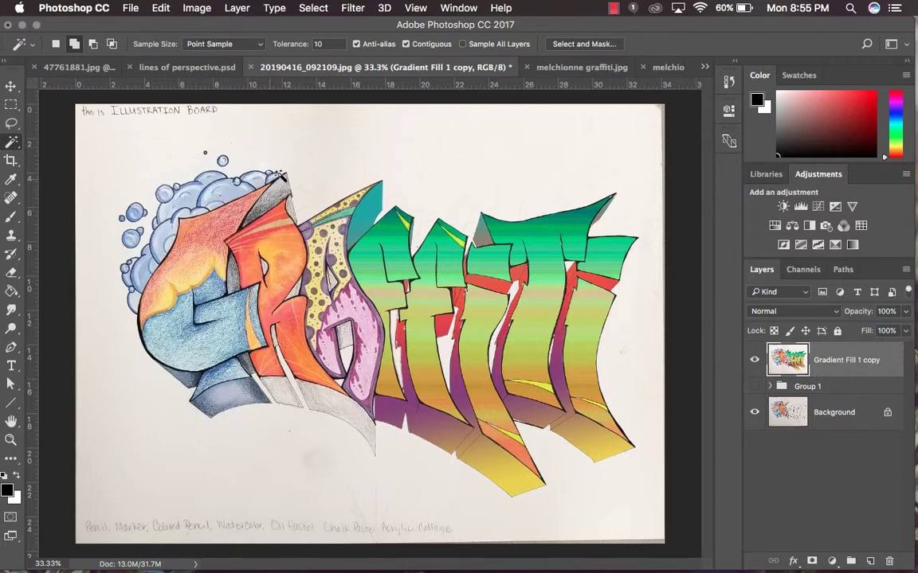
{"action": "left_click", "coordinate": [477, 179]}
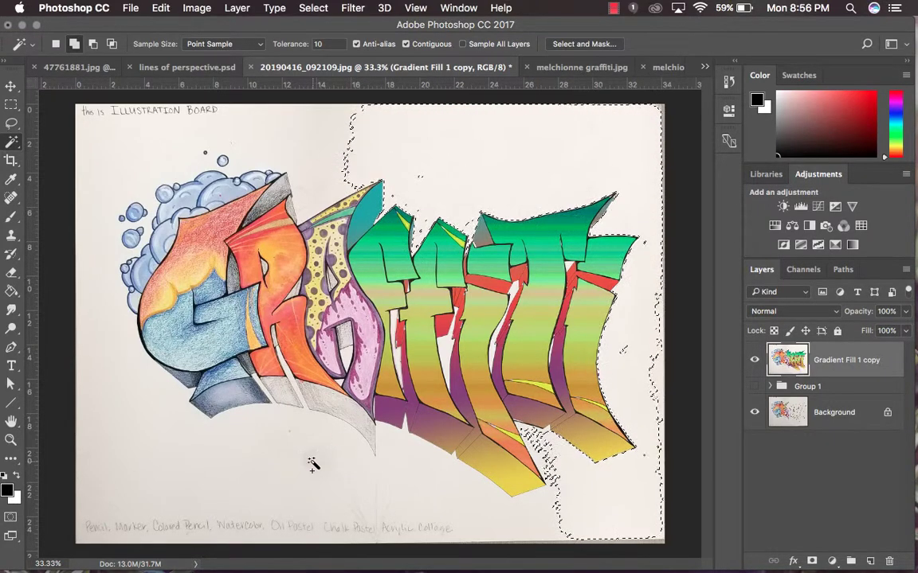
{"action": "left_click", "coordinate": [73, 45]}
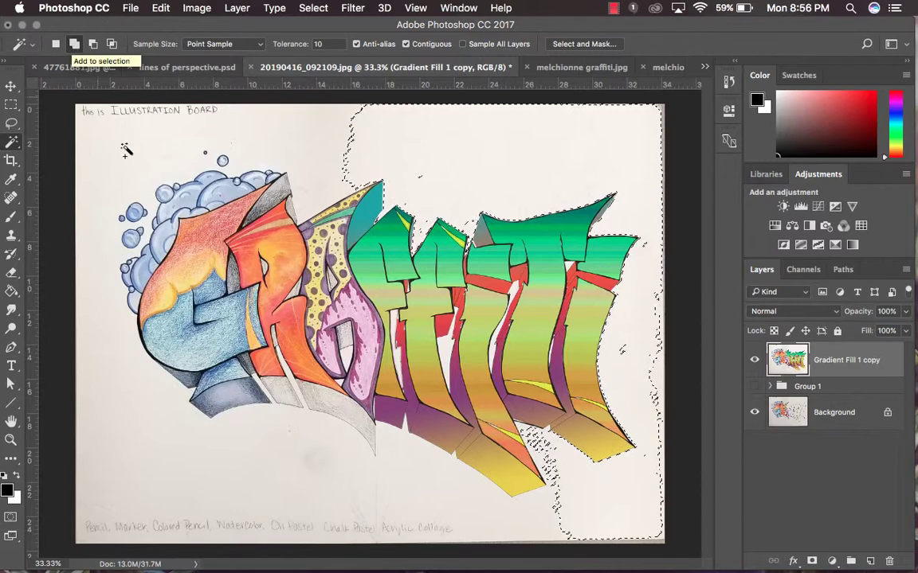
{"action": "left_click", "coordinate": [275, 444]}
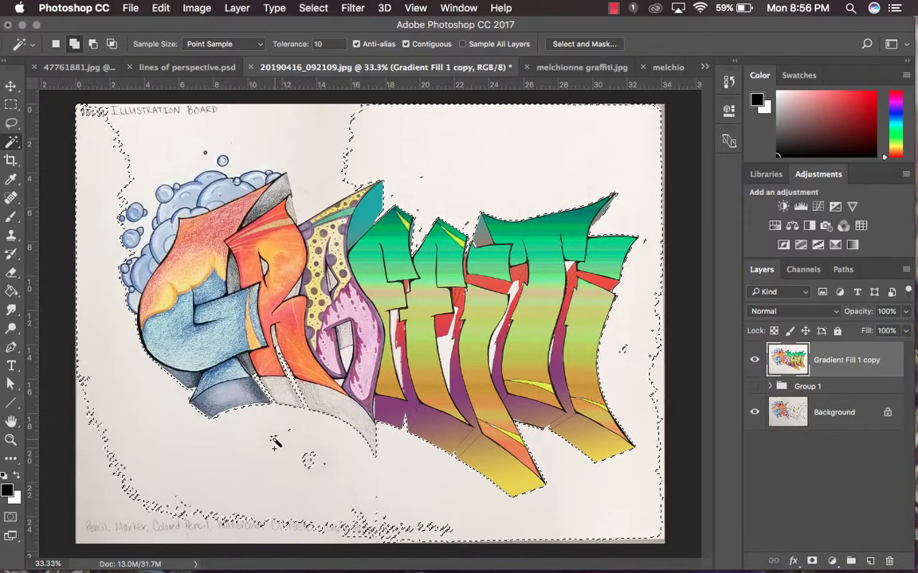
{"action": "left_click", "coordinate": [144, 147]}
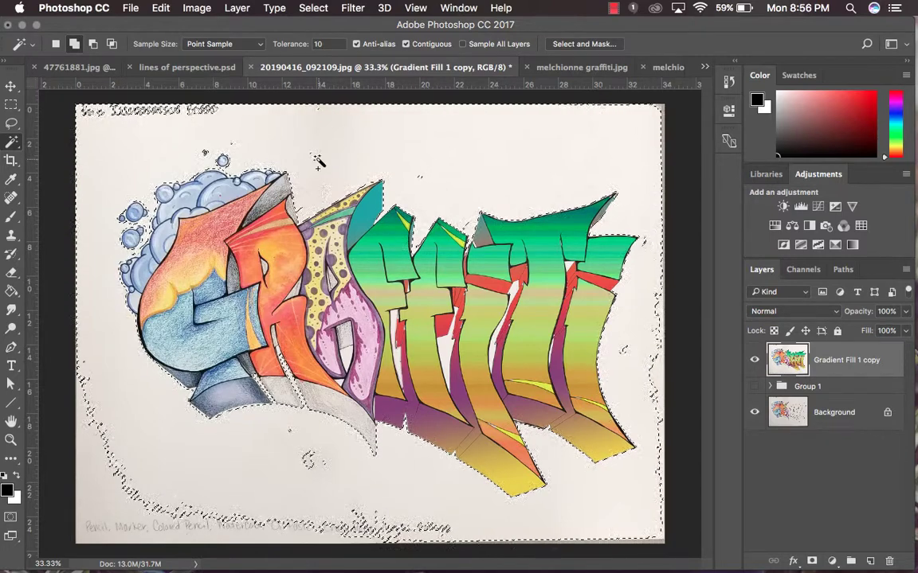
{"action": "left_click", "coordinate": [320, 165]}
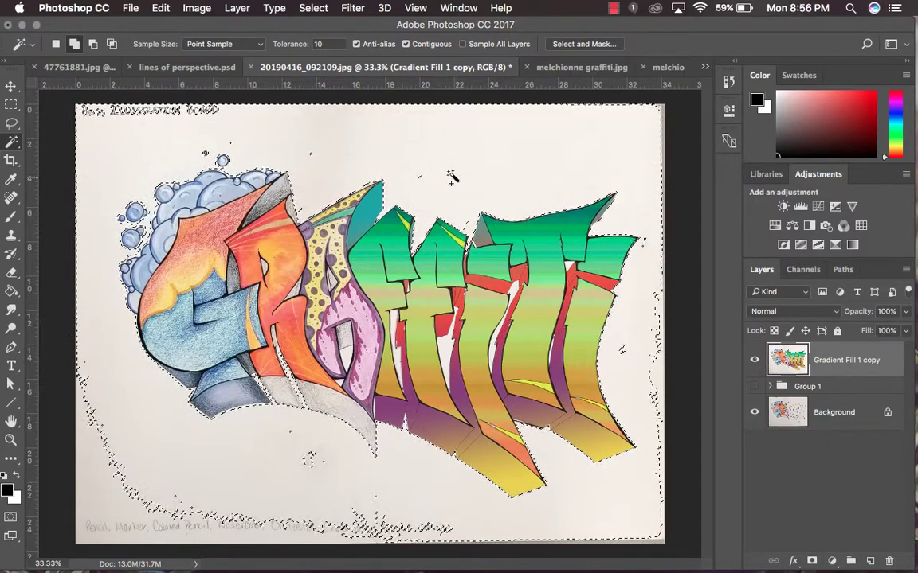
{"action": "left_click", "coordinate": [310, 461]}
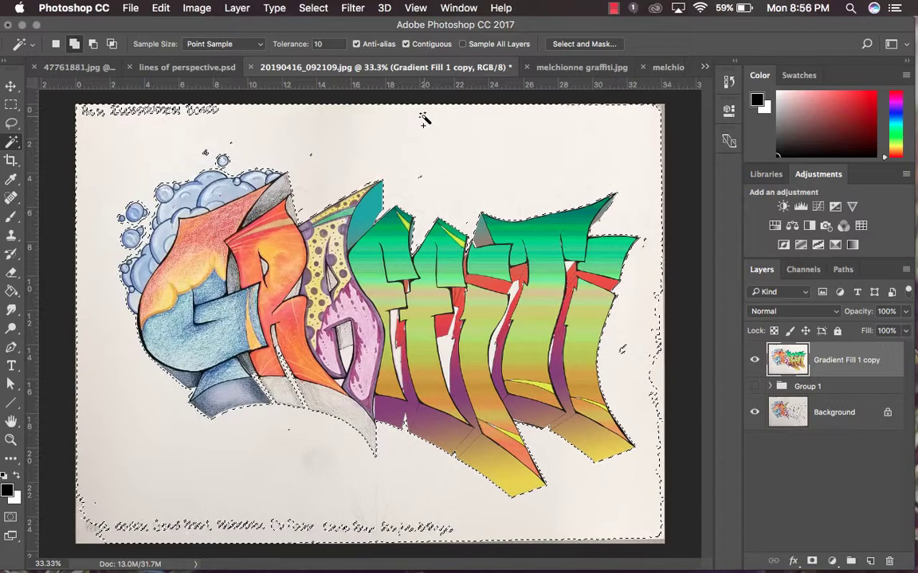
- Add the small triangular paper gap between the orange and pink letters to the Magic Wand selection
{"action": "key", "text": "super+equal"}
{"action": "key", "text": "super+equal"}
{"action": "key", "text": "super+equal"}
{"action": "key", "text": "super+equal"}
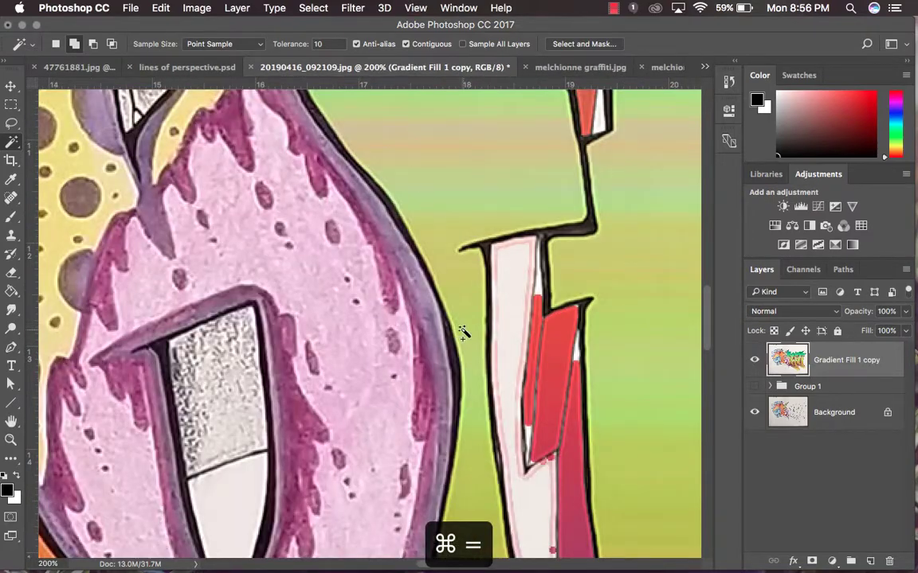
{"action": "scroll", "coordinate": [462, 333], "scroll_direction": "down", "scroll_amount": 5}
{"action": "scroll", "coordinate": [462, 333], "scroll_direction": "left", "scroll_amount": 5}
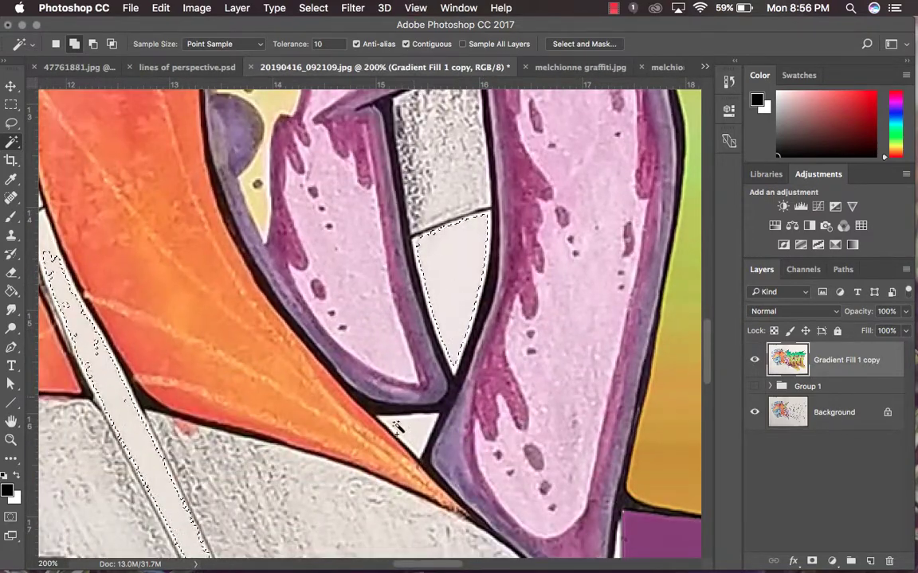
{"action": "left_click", "coordinate": [412, 431]}
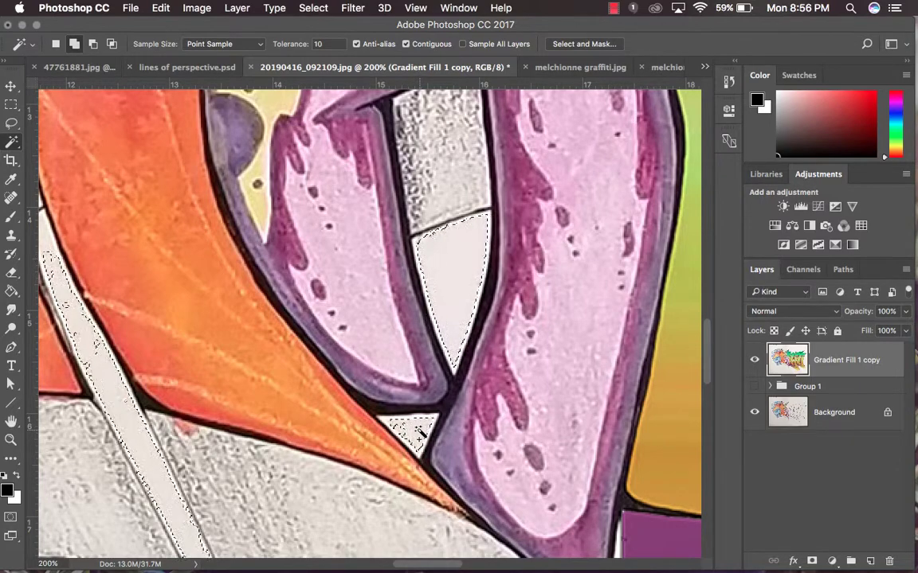
- Examine the selection outline around the bubbles, the tops of the green letters and the paper's outer edge
{"action": "scroll", "coordinate": [113, 327], "scroll_direction": "up", "scroll_amount": 5}
{"action": "scroll", "coordinate": [112, 326], "scroll_direction": "left", "scroll_amount": 5}
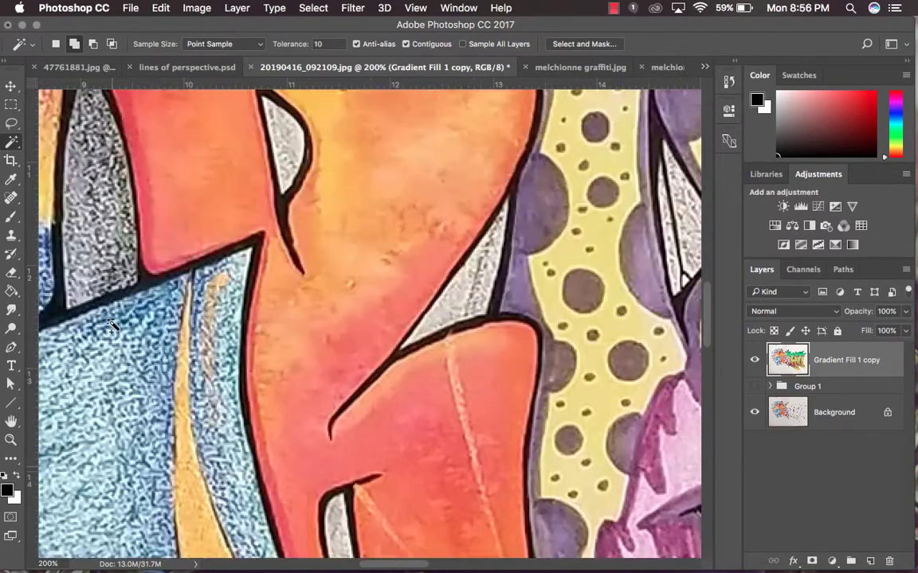
{"action": "scroll", "coordinate": [112, 326], "scroll_direction": "down", "scroll_amount": 5}
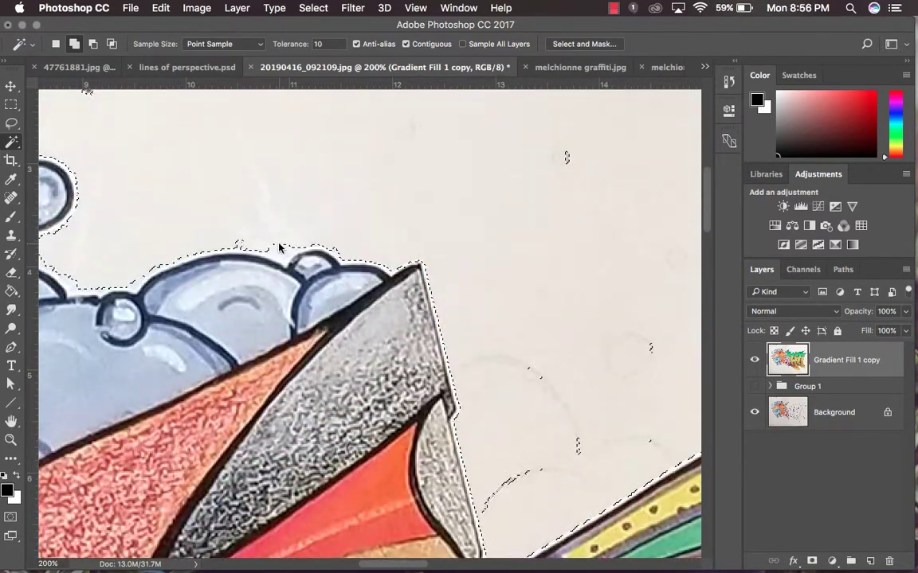
{"action": "scroll", "coordinate": [389, 262], "scroll_direction": "right", "scroll_amount": 15}
{"action": "scroll", "coordinate": [389, 262], "scroll_direction": "down", "scroll_amount": 5}
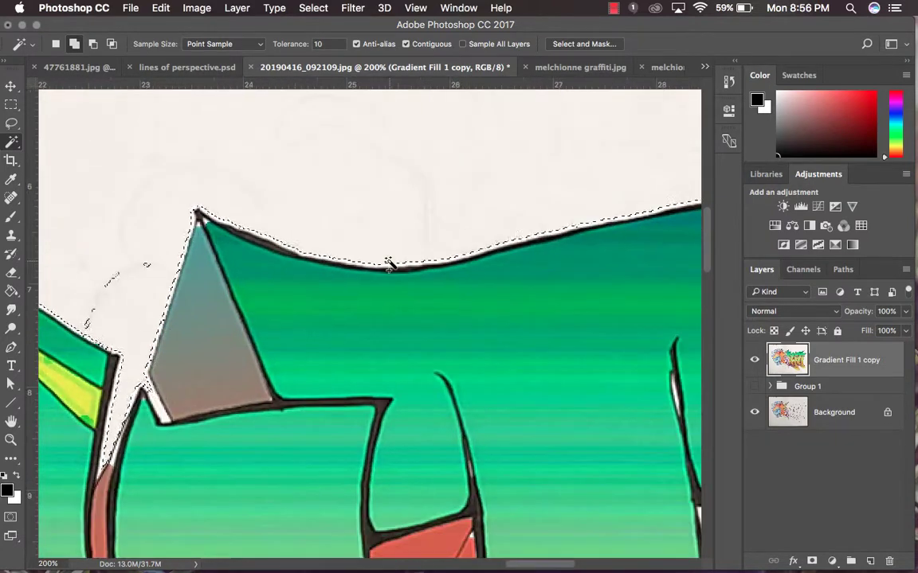
{"action": "scroll", "coordinate": [389, 262], "scroll_direction": "right", "scroll_amount": 10}
{"action": "scroll", "coordinate": [389, 262], "scroll_direction": "down", "scroll_amount": 1}
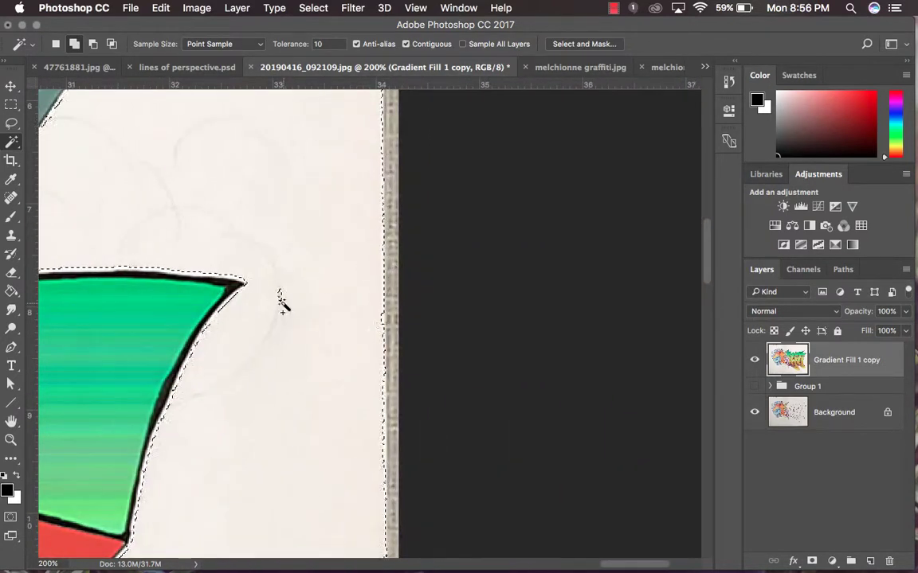
{"action": "key", "text": "super+minus"}
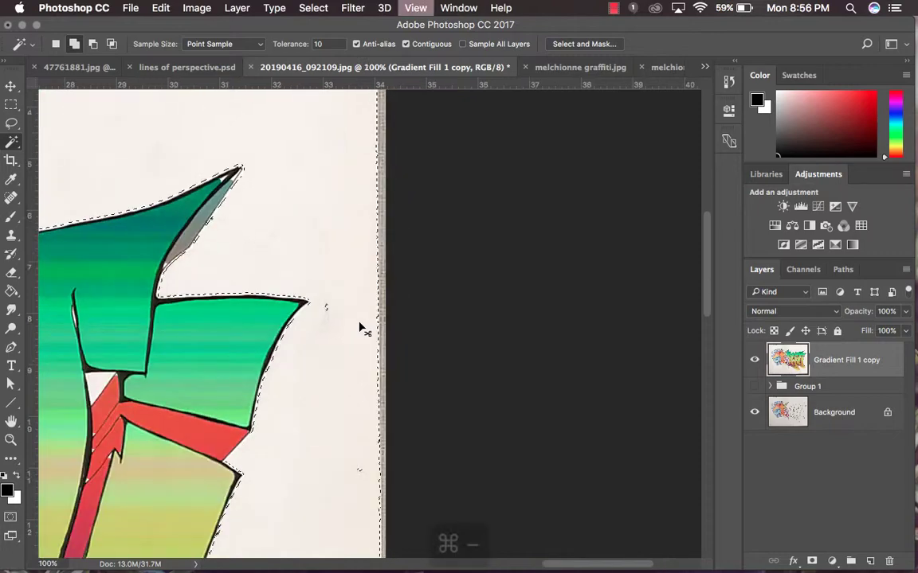
{"action": "key", "text": "super+minus"}
{"action": "key", "text": "super+minus"}
{"action": "key", "text": "super+minus"}
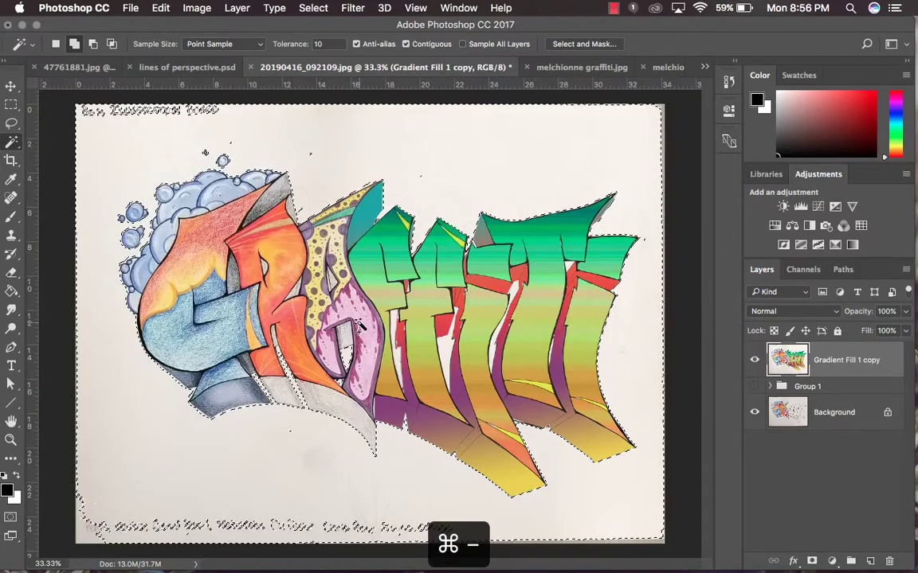
- With the Lasso tool in add mode, include the handwritten notes and the ragged paper edges in the selection
{"action": "left_click", "coordinate": [12, 125]}
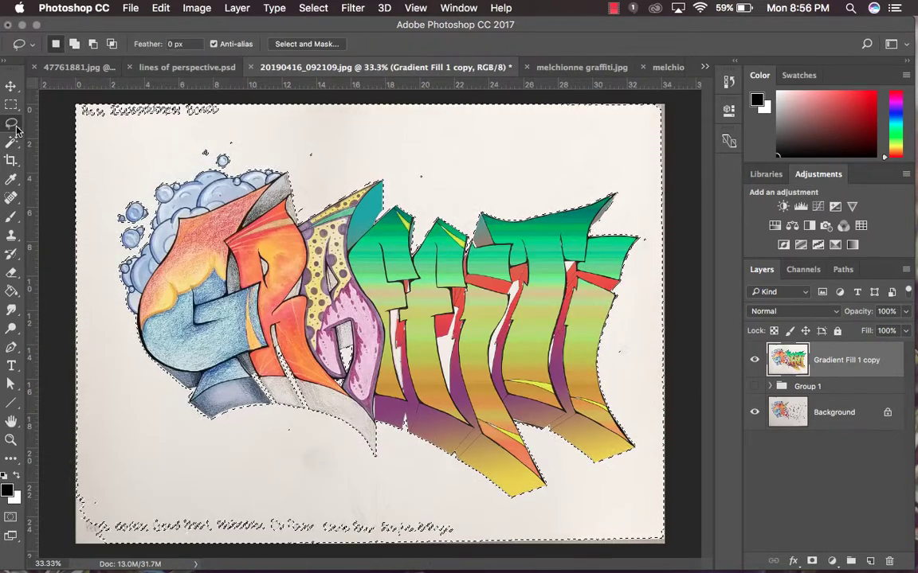
{"action": "left_click", "coordinate": [74, 44]}
{"action": "mouse_move", "coordinate": [58, 156]}
{"action": "left_mouse_down"}
{"action": "mouse_move", "coordinate": [191, 132]}
{"action": "mouse_move", "coordinate": [285, 89]}
{"action": "left_mouse_up"}
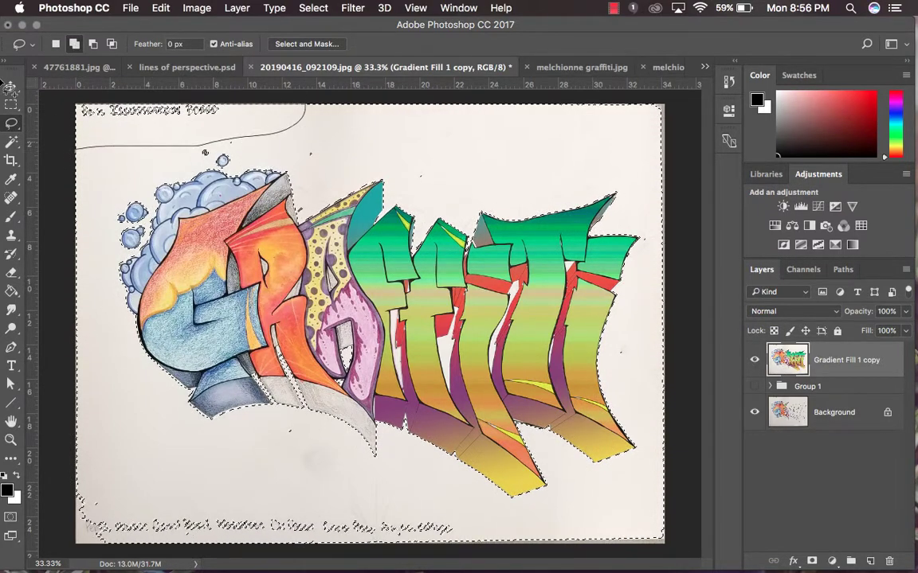
{"action": "left_click_drag", "start_coordinate": [8, 82], "coordinate": [9, 86]}
{"action": "mouse_move", "coordinate": [97, 436]}
{"action": "left_mouse_down"}
{"action": "mouse_move", "coordinate": [350, 472]}
{"action": "mouse_move", "coordinate": [478, 520]}
{"action": "left_mouse_up"}
{"action": "mouse_move", "coordinate": [189, 544]}
{"action": "left_mouse_down"}
{"action": "mouse_move", "coordinate": [127, 545]}
{"action": "mouse_move", "coordinate": [94, 510]}
{"action": "mouse_move", "coordinate": [92, 478]}
{"action": "left_mouse_up"}
{"action": "mouse_move", "coordinate": [130, 542]}
{"action": "left_mouse_down"}
{"action": "mouse_move", "coordinate": [596, 538]}
{"action": "mouse_move", "coordinate": [631, 516]}
{"action": "mouse_move", "coordinate": [430, 541]}
{"action": "left_mouse_up"}
{"action": "mouse_move", "coordinate": [690, 392]}
{"action": "left_mouse_down"}
{"action": "mouse_move", "coordinate": [644, 470]}
{"action": "mouse_move", "coordinate": [620, 508]}
{"action": "left_mouse_up"}
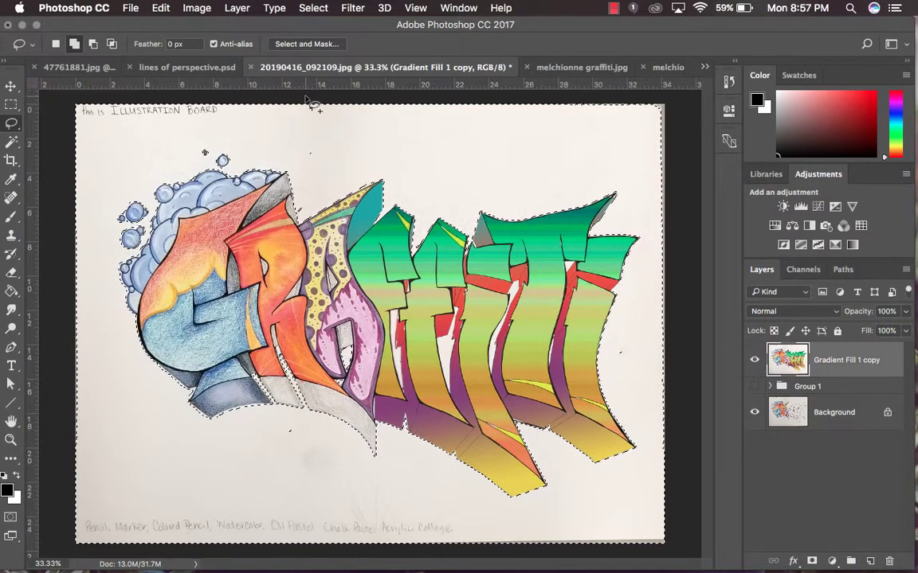
- Lasso around the stray unselected specks in the blank paper to add them to the selection
{"action": "mouse_move", "coordinate": [306, 106]}
{"action": "left_mouse_down"}
{"action": "mouse_move", "coordinate": [621, 124]}
{"action": "mouse_move", "coordinate": [641, 194]}
{"action": "mouse_move", "coordinate": [651, 294]}
{"action": "mouse_move", "coordinate": [642, 562]}
{"action": "mouse_move", "coordinate": [704, 405]}
{"action": "mouse_move", "coordinate": [687, 281]}
{"action": "mouse_move", "coordinate": [682, 102]}
{"action": "mouse_move", "coordinate": [555, 90]}
{"action": "mouse_move", "coordinate": [299, 101]}
{"action": "left_mouse_up"}
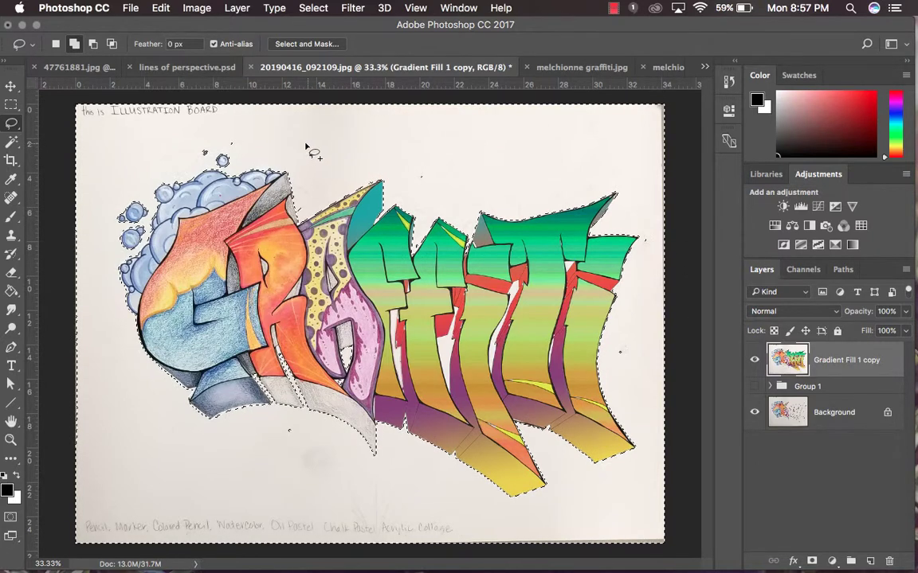
{"action": "mouse_move", "coordinate": [283, 137]}
{"action": "left_mouse_down"}
{"action": "mouse_move", "coordinate": [319, 171]}
{"action": "mouse_move", "coordinate": [334, 124]}
{"action": "mouse_move", "coordinate": [287, 134]}
{"action": "left_mouse_up"}
{"action": "mouse_move", "coordinate": [428, 157]}
{"action": "left_mouse_down"}
{"action": "mouse_move", "coordinate": [443, 177]}
{"action": "mouse_move", "coordinate": [445, 154]}
{"action": "mouse_move", "coordinate": [338, 169]}
{"action": "mouse_move", "coordinate": [358, 175]}
{"action": "mouse_move", "coordinate": [351, 139]}
{"action": "left_mouse_up"}
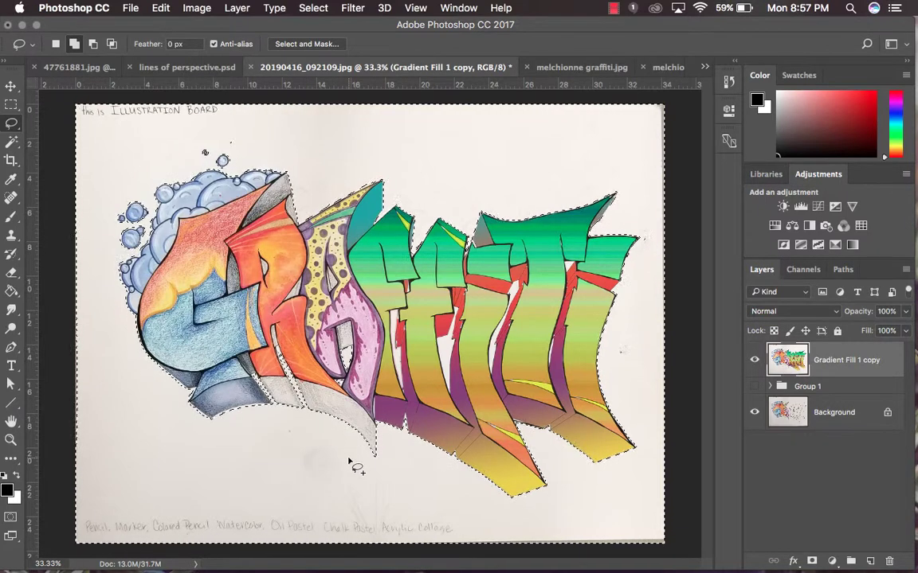
- Add the white gaps inside and between the green gradient letters to the selection with the Magic Wand
{"action": "left_click", "coordinate": [13, 144]}
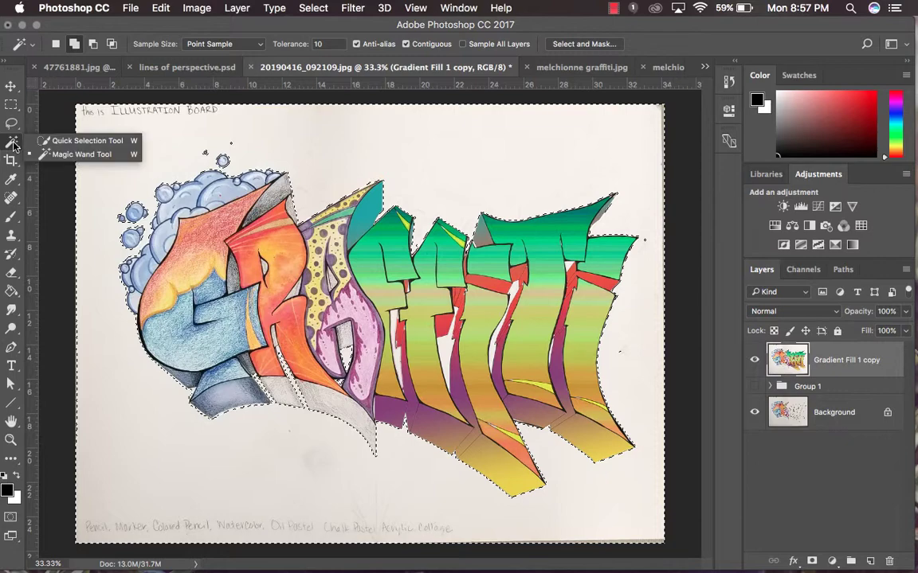
{"action": "left_click", "coordinate": [64, 154]}
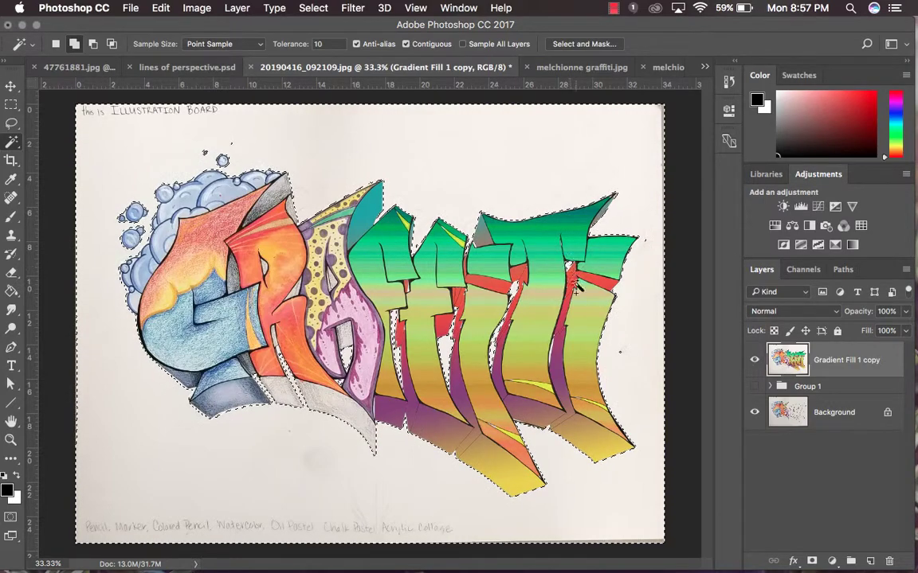
{"action": "key", "text": "super+equal"}
{"action": "key", "text": "super+equal"}
{"action": "key", "text": "super+equal"}
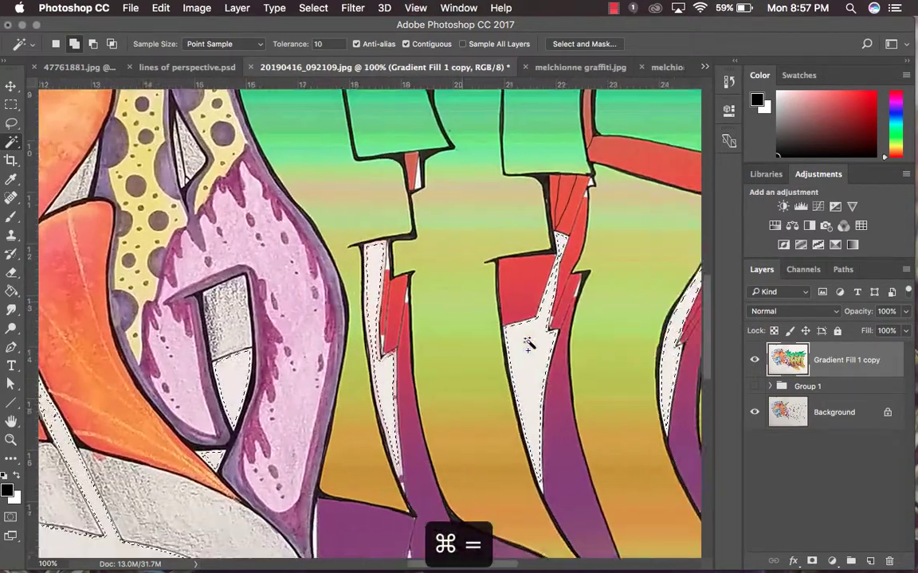
{"action": "scroll", "coordinate": [526, 344], "scroll_direction": "right", "scroll_amount": 10}
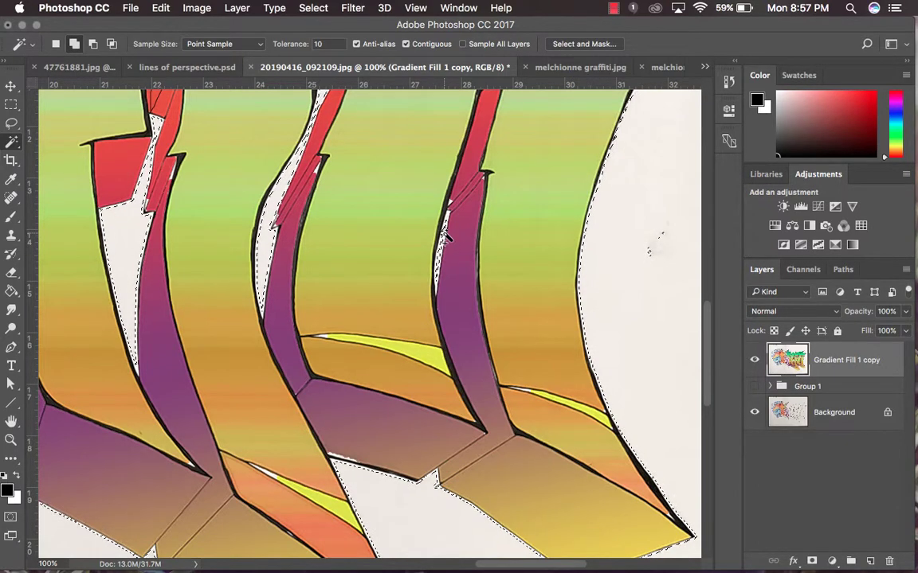
- Examine up close how tightly the selection follows the dark outline of the first letter's blue-grey lower shadow
{"action": "scroll", "coordinate": [374, 305], "scroll_direction": "left", "scroll_amount": 2}
{"action": "scroll", "coordinate": [374, 305], "scroll_direction": "left", "scroll_amount": 10}
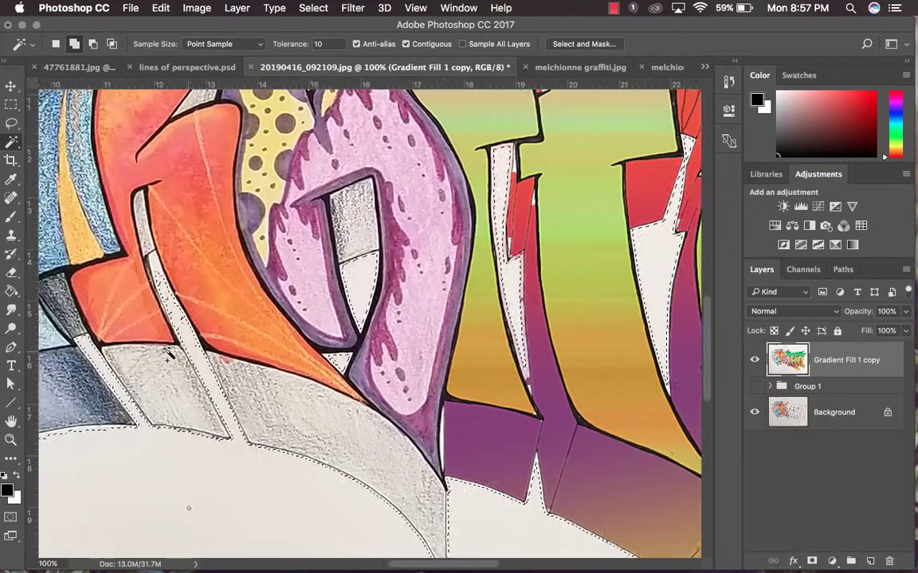
{"action": "scroll", "coordinate": [239, 334], "scroll_direction": "left", "scroll_amount": 5}
{"action": "key", "text": "super+minus"}
{"action": "key", "text": "super+minus"}
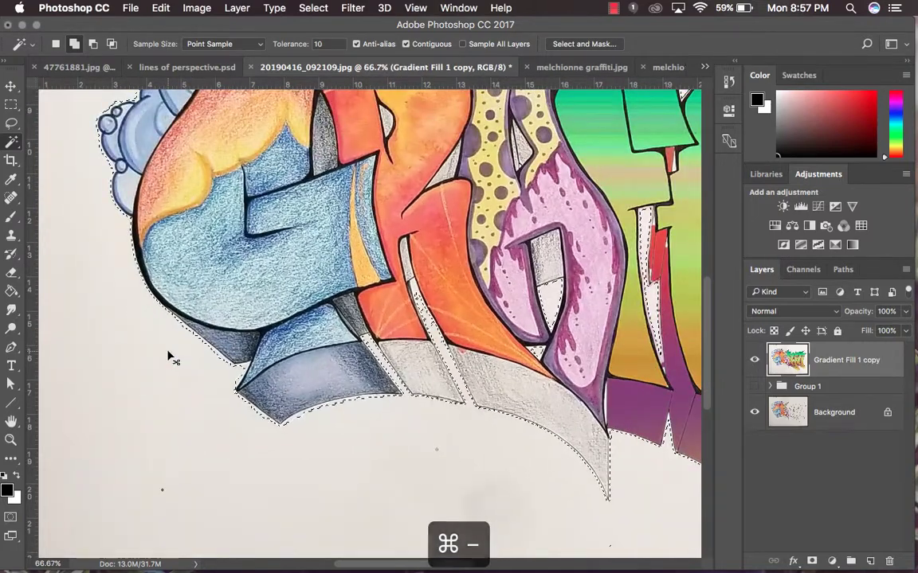
{"action": "key", "text": "super+equal"}
{"action": "key", "text": "super+equal"}
{"action": "key", "text": "super+equal"}
{"action": "key", "text": "super+equal"}
{"action": "key", "text": "super+equal"}
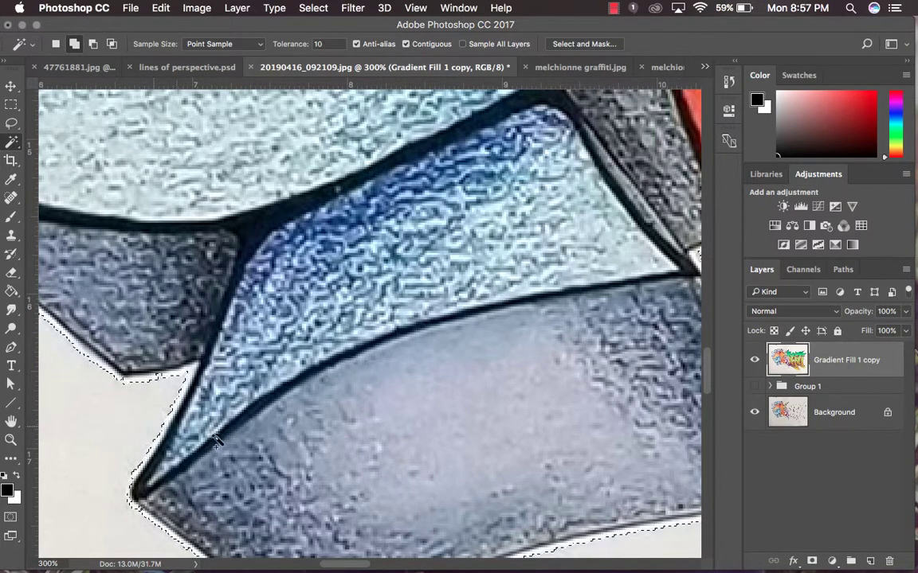
{"action": "scroll", "coordinate": [229, 432], "scroll_direction": "down", "scroll_amount": 4}
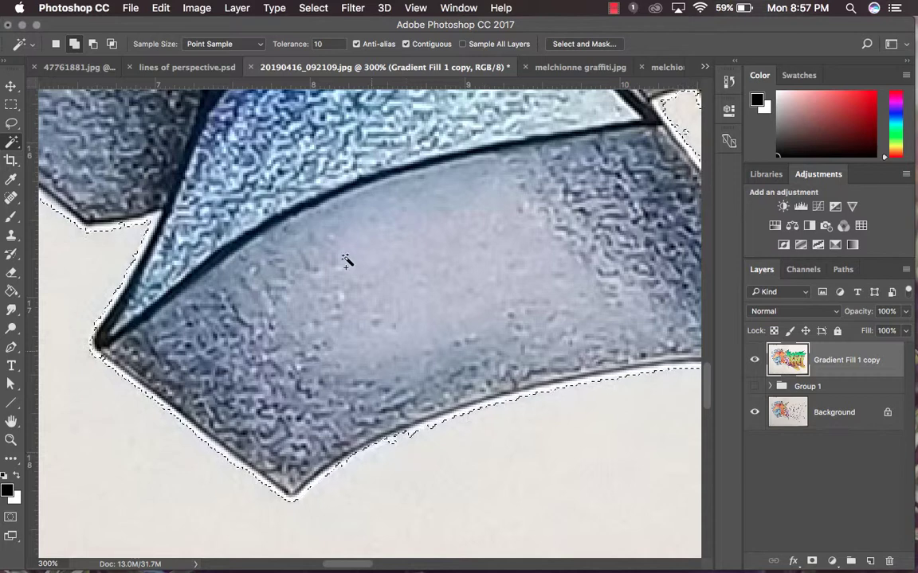
- Try expanding the selection by 3 pixels, and undo the expansion
{"action": "left_click", "coordinate": [313, 7]}
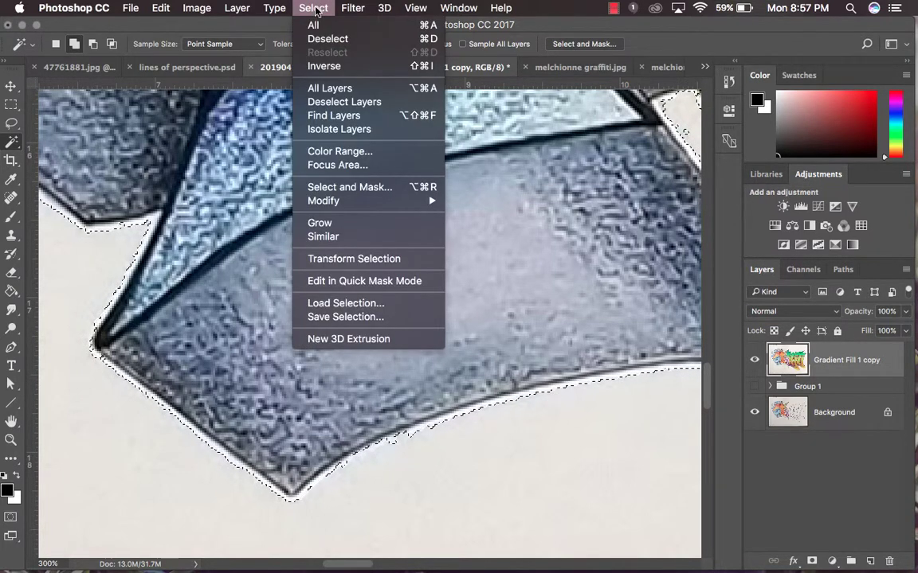
{"action": "mouse_move", "coordinate": [343, 201]}
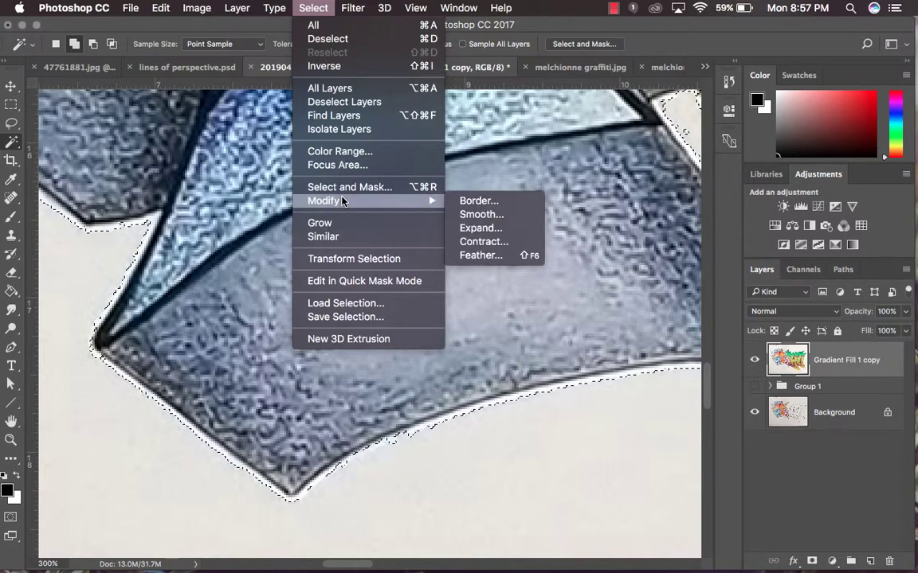
{"action": "left_click", "coordinate": [479, 228]}
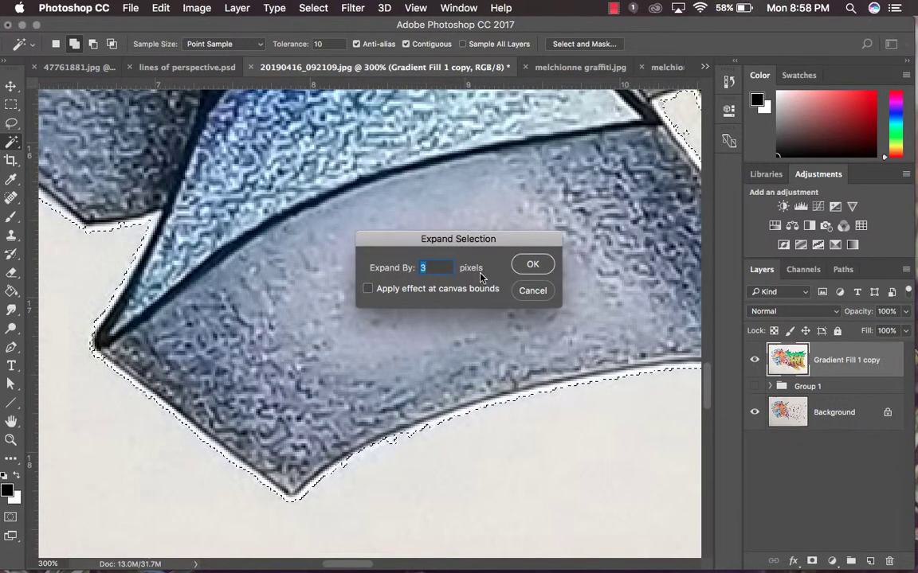
{"action": "left_click", "coordinate": [531, 264]}
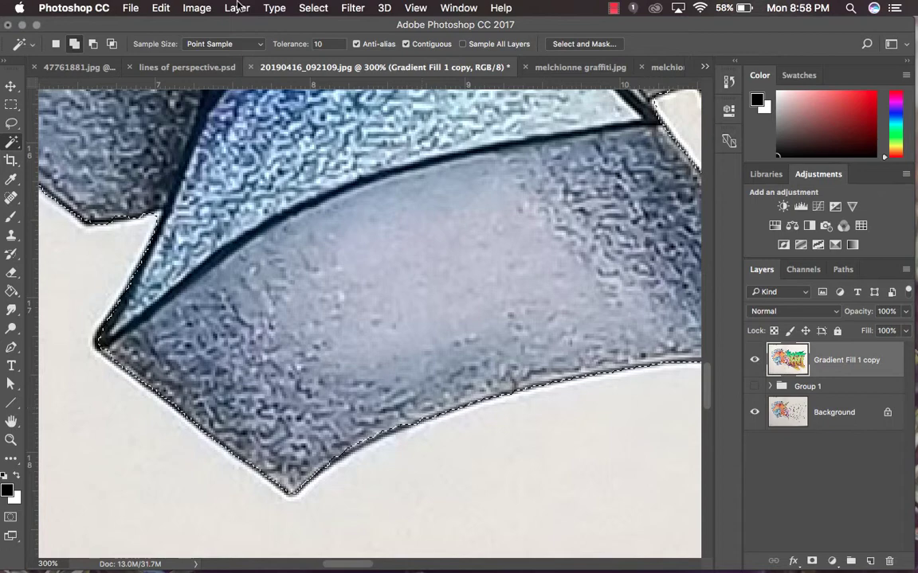
{"action": "left_click", "coordinate": [161, 7]}
{"action": "left_click", "coordinate": [165, 25]}
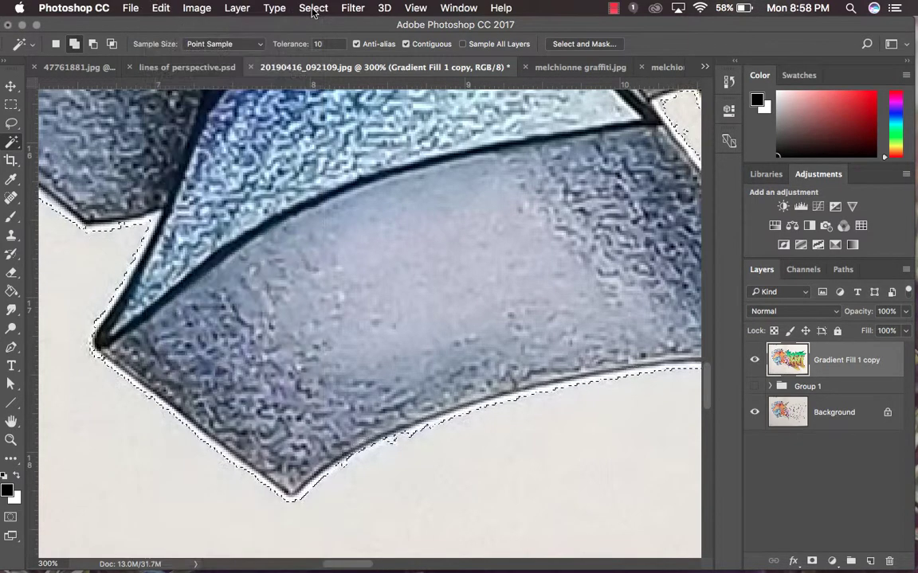
- Expand the selection by 1 pixel
{"action": "left_click", "coordinate": [313, 7]}
{"action": "mouse_move", "coordinate": [366, 200]}
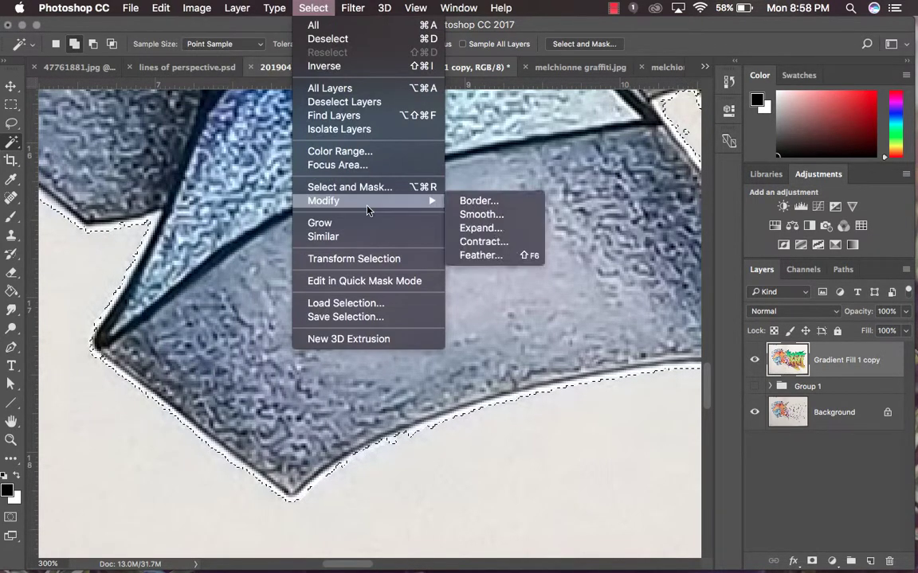
{"action": "left_click", "coordinate": [494, 227]}
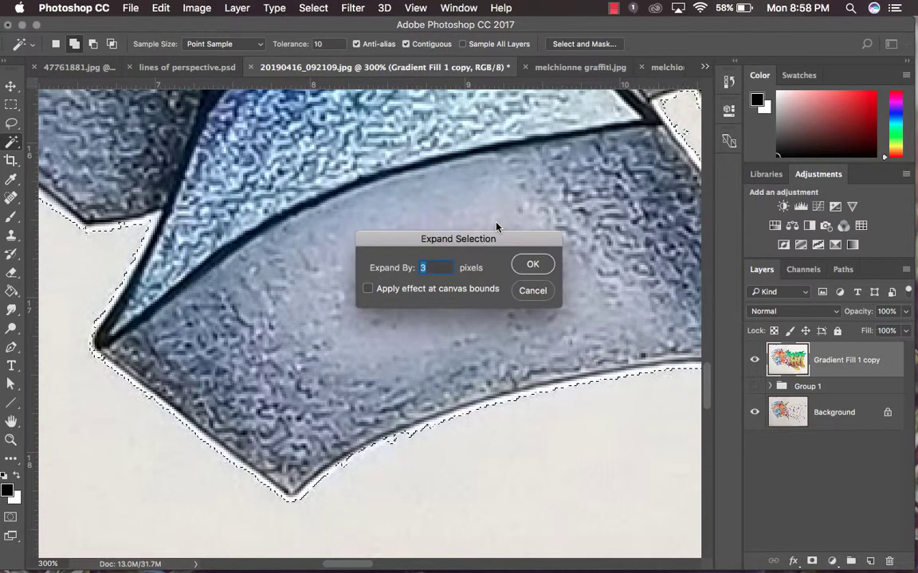
{"action": "type", "text": "1"}
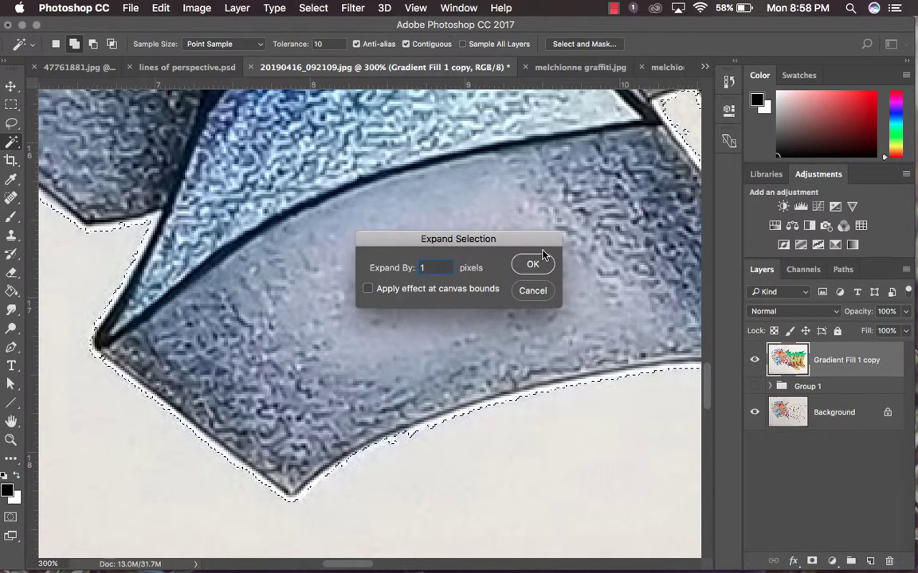
{"action": "left_click", "coordinate": [532, 265]}
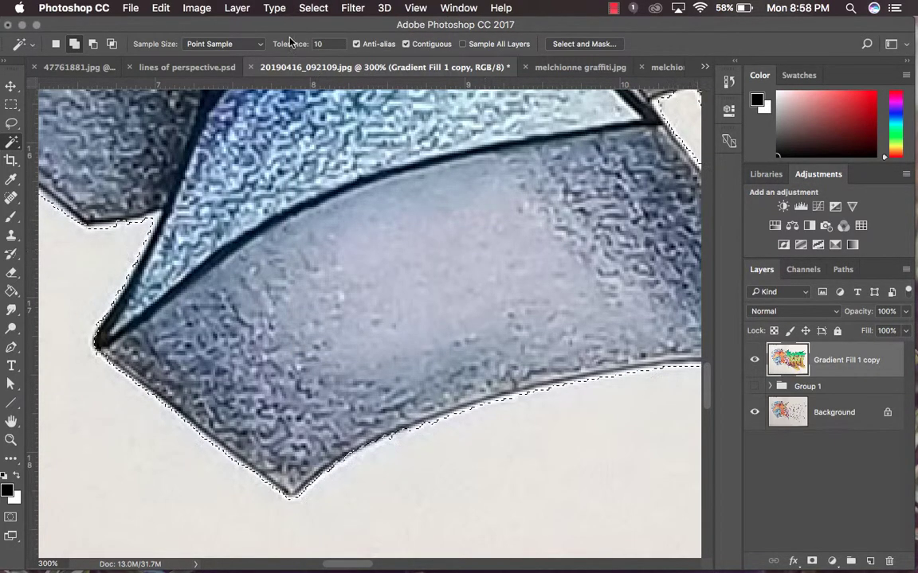
- Smooth the selection with a sample radius of 1 pixel and check its edge up close
{"action": "left_click", "coordinate": [313, 8]}
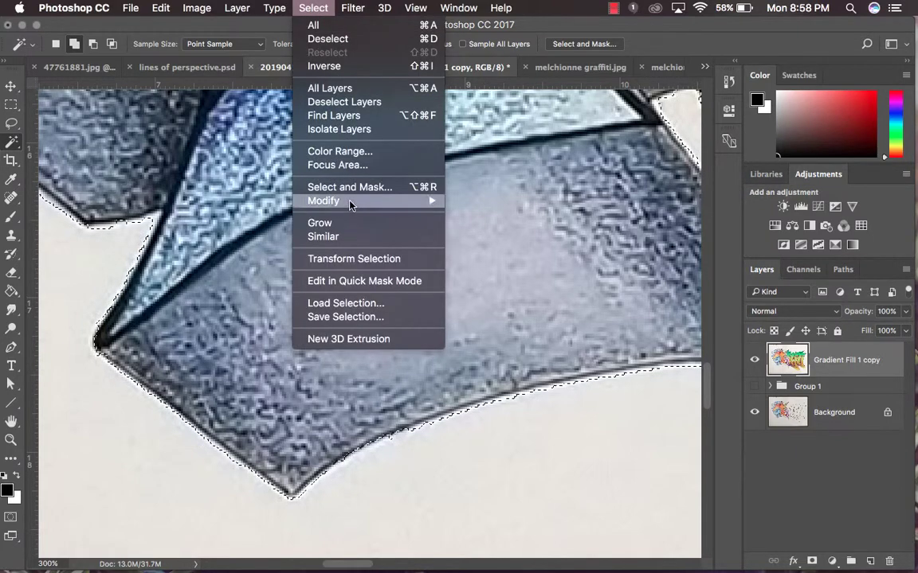
{"action": "mouse_move", "coordinate": [351, 206]}
{"action": "left_click", "coordinate": [468, 208]}
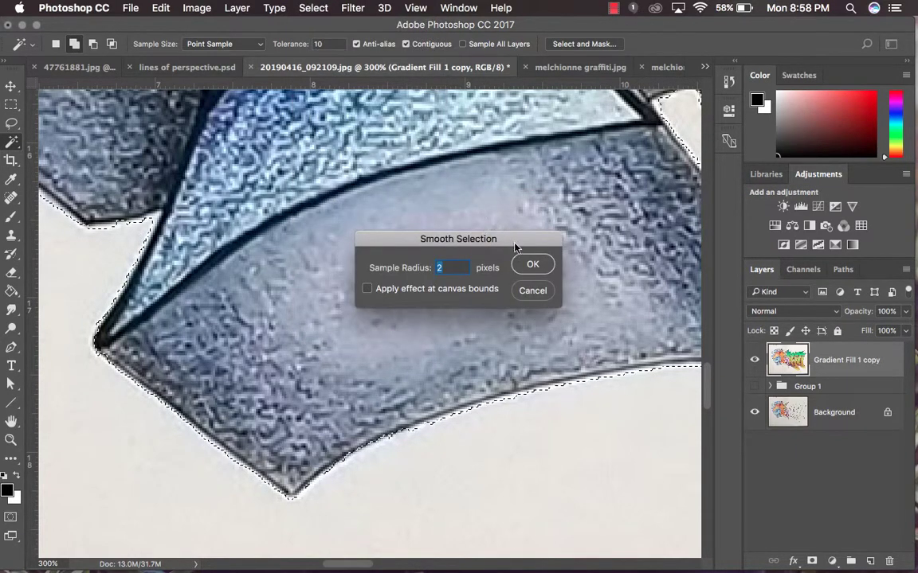
{"action": "type", "text": "1"}
{"action": "left_click", "coordinate": [531, 263]}
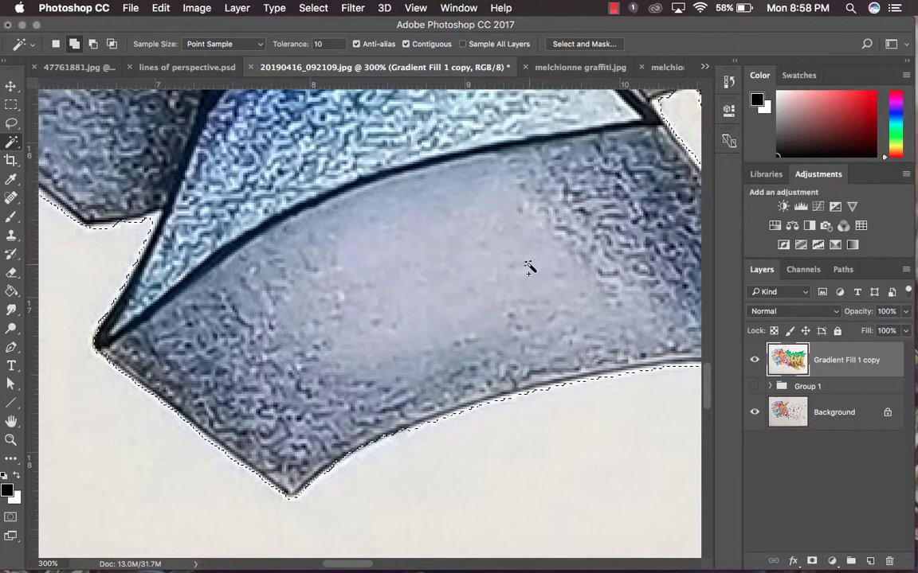
{"action": "key", "text": "super+equal"}
{"action": "key", "text": "super+minus"}
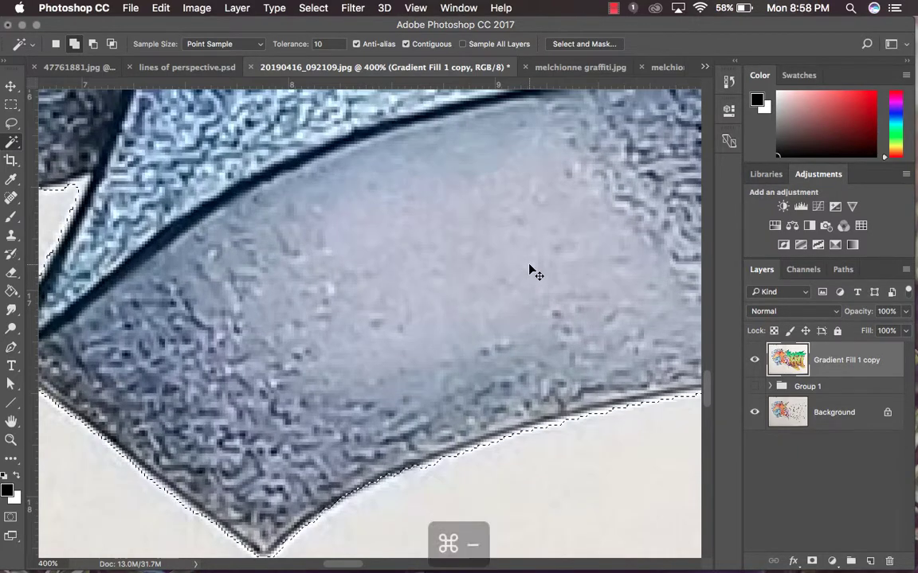
- Invert the selection from the paper to the lettering and copy the lettering onto a new layer
{"action": "key", "text": "super+0"}
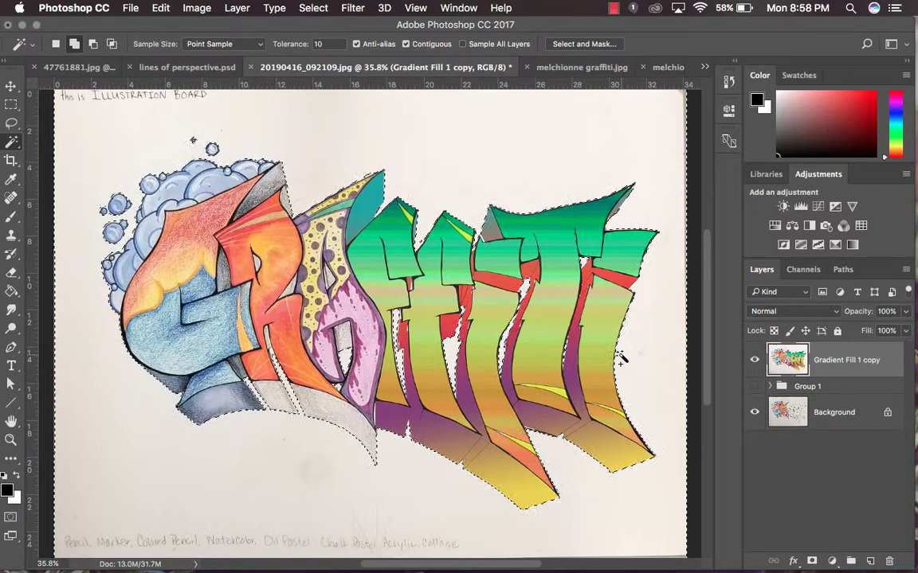
{"action": "scroll", "coordinate": [415, 208], "scroll_direction": "up", "scroll_amount": 3}
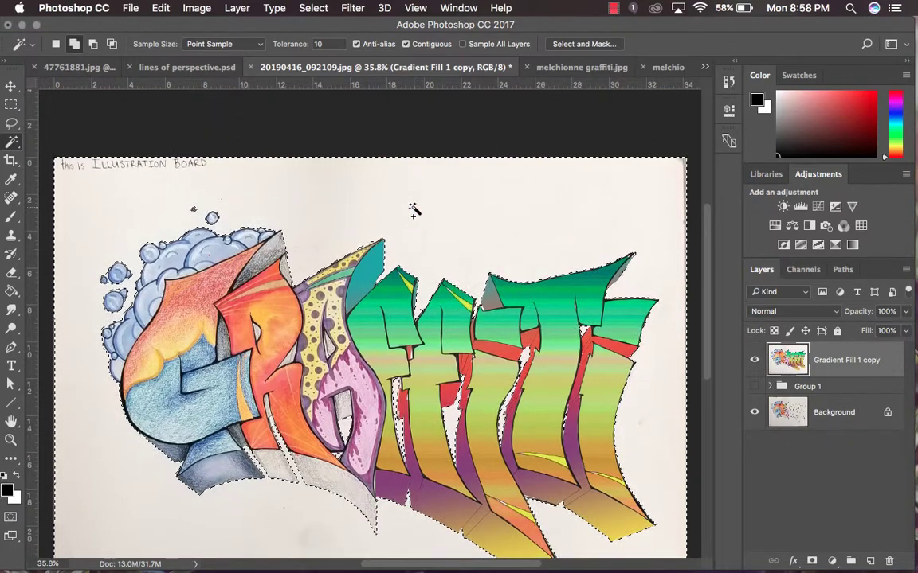
{"action": "left_click", "coordinate": [312, 10]}
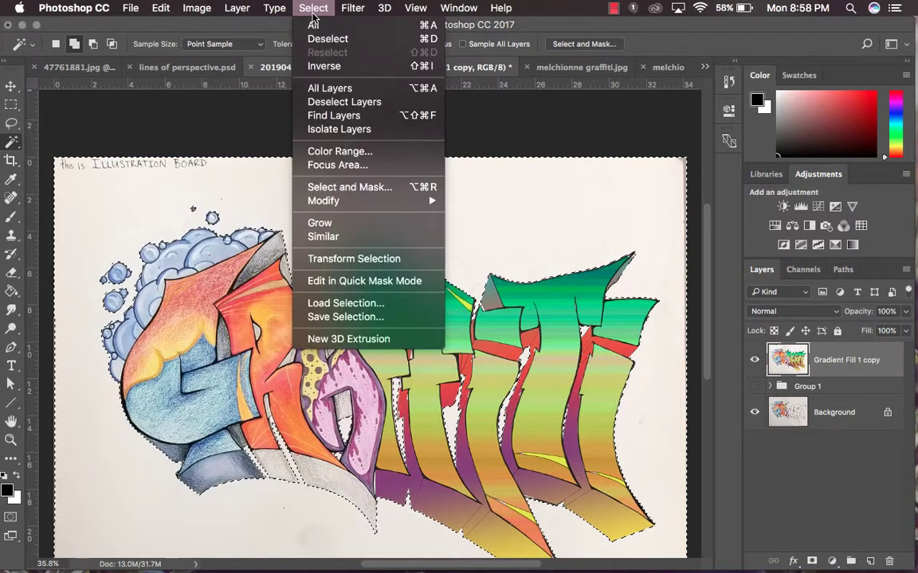
{"action": "left_click", "coordinate": [321, 66]}
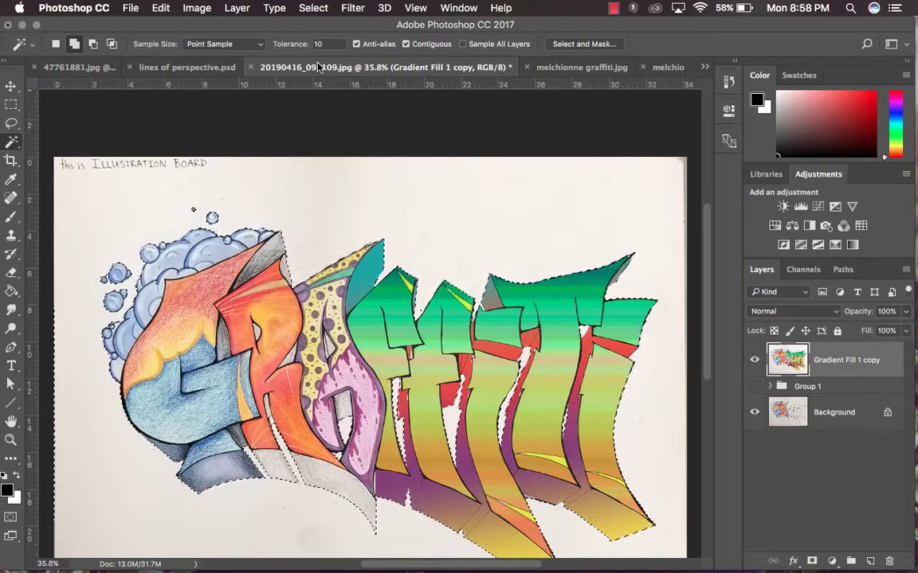
{"action": "key", "text": "super+j"}
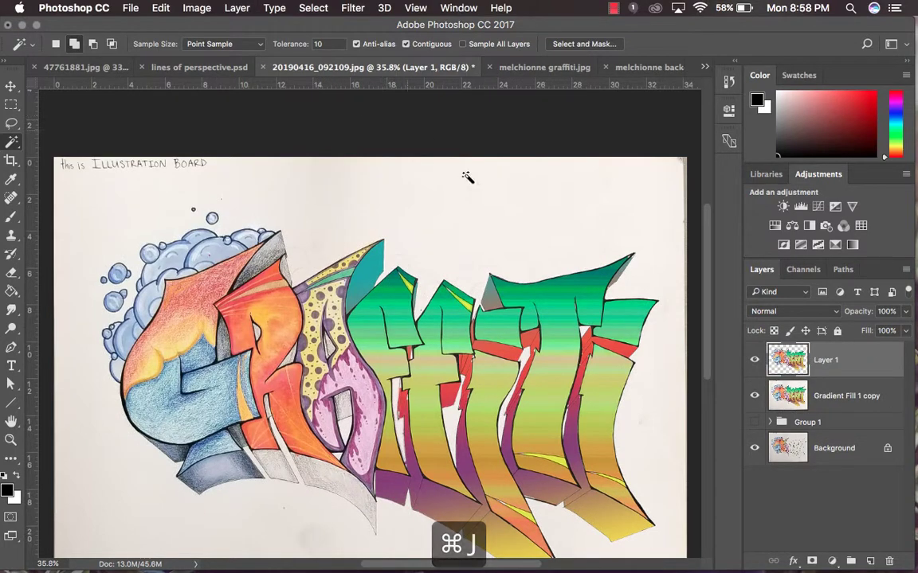
- Hide the Gradient Fill 1 copy and Background layers and check the cut-out lettering on transparency
{"action": "left_click", "coordinate": [756, 402]}
{"action": "left_click", "coordinate": [755, 448]}
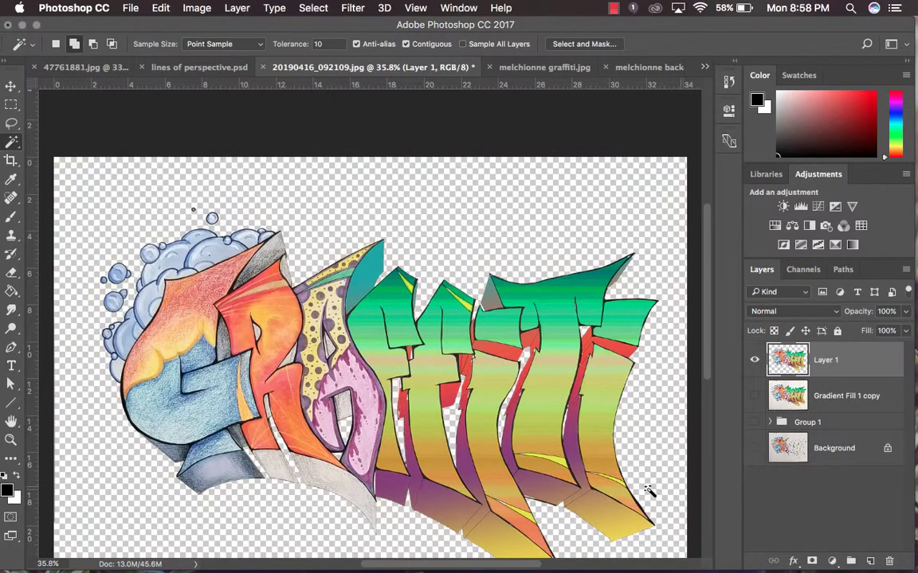
{"action": "scroll", "coordinate": [645, 487], "scroll_direction": "down", "scroll_amount": 3}
{"action": "scroll", "coordinate": [645, 488], "scroll_direction": "right", "scroll_amount": 1}
{"action": "scroll", "coordinate": [645, 487], "scroll_direction": "up", "scroll_amount": 1}
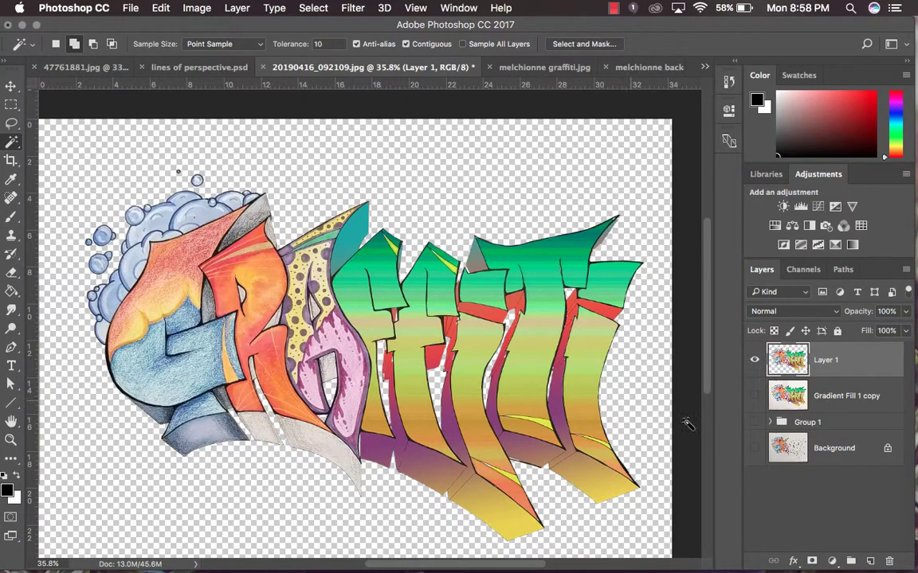
- Show the Gradient Fill 1 copy layer again and reselect the lettering by restoring the paper selection and inverting it
{"action": "left_click", "coordinate": [756, 398]}
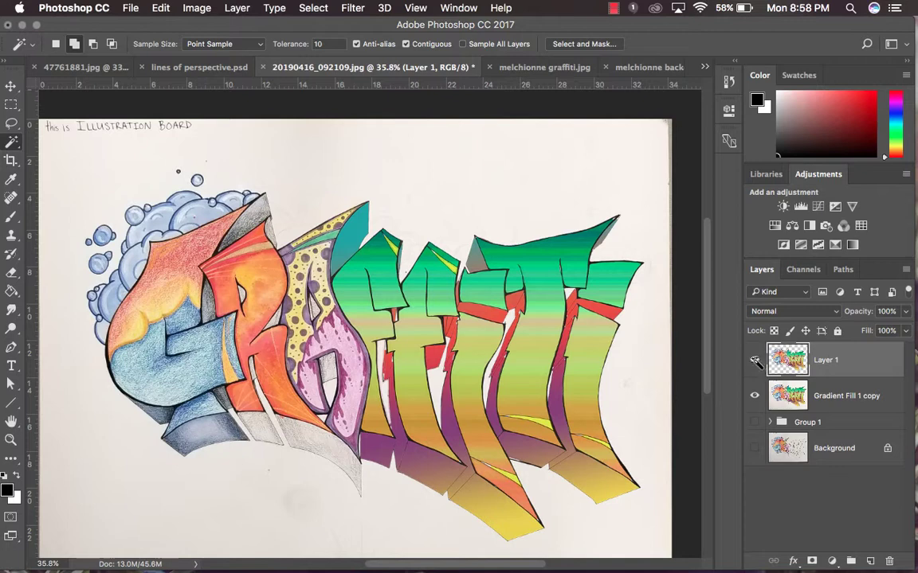
{"action": "left_click", "coordinate": [310, 8]}
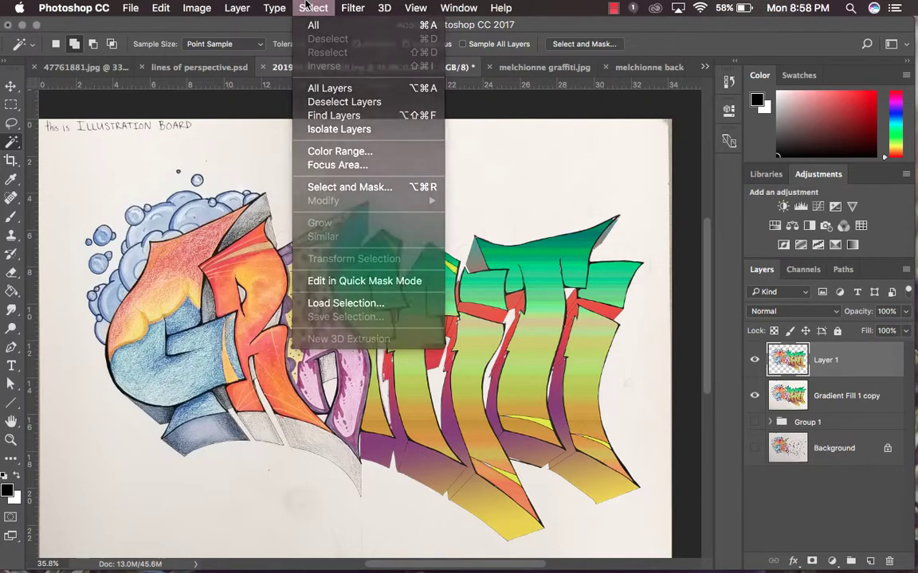
{"action": "left_click", "coordinate": [849, 377]}
{"action": "left_click", "coordinate": [477, 184]}
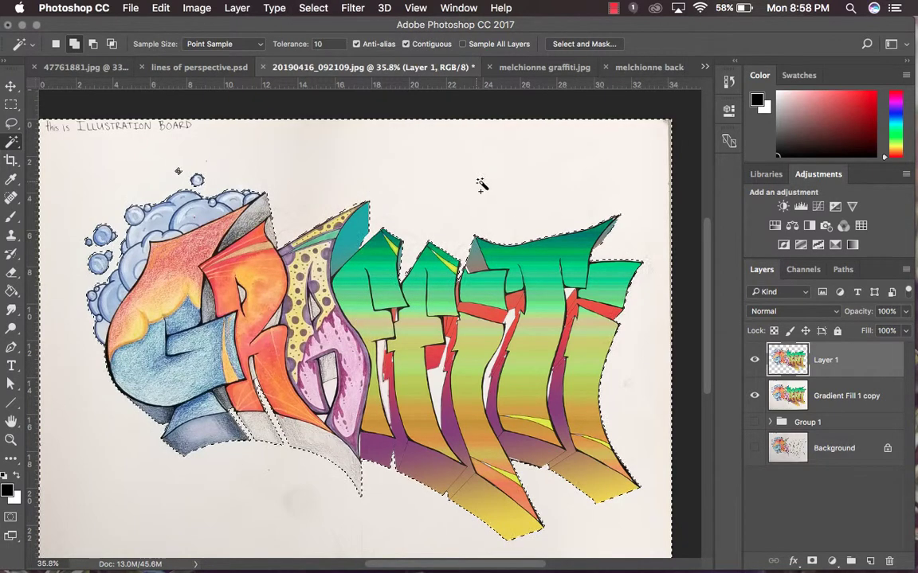
{"action": "left_click", "coordinate": [313, 8]}
{"action": "left_click", "coordinate": [329, 66]}
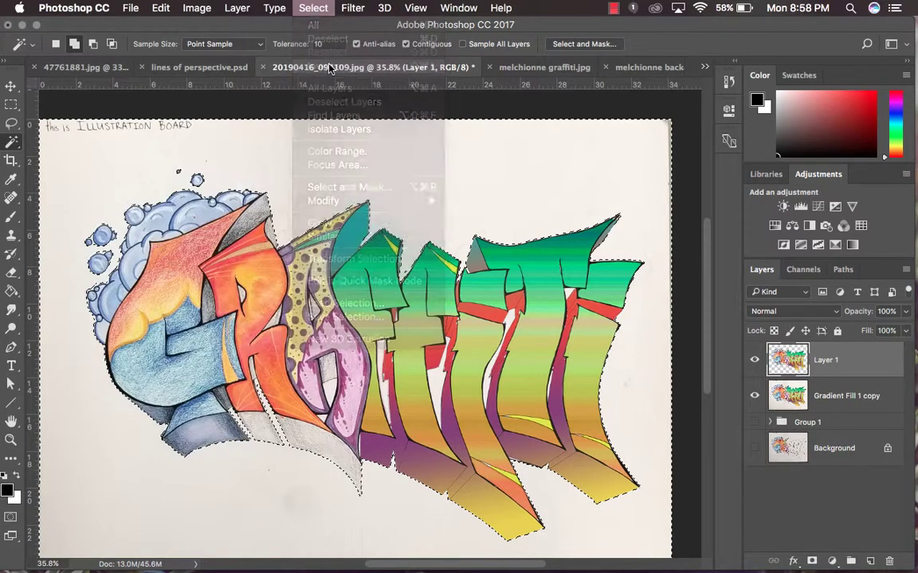
- With the Gradient Fill 1 copy layer active and Layer 1 hidden, save the selection as a new channel named graffiti
{"action": "left_click", "coordinate": [797, 396]}
{"action": "left_click", "coordinate": [755, 363]}
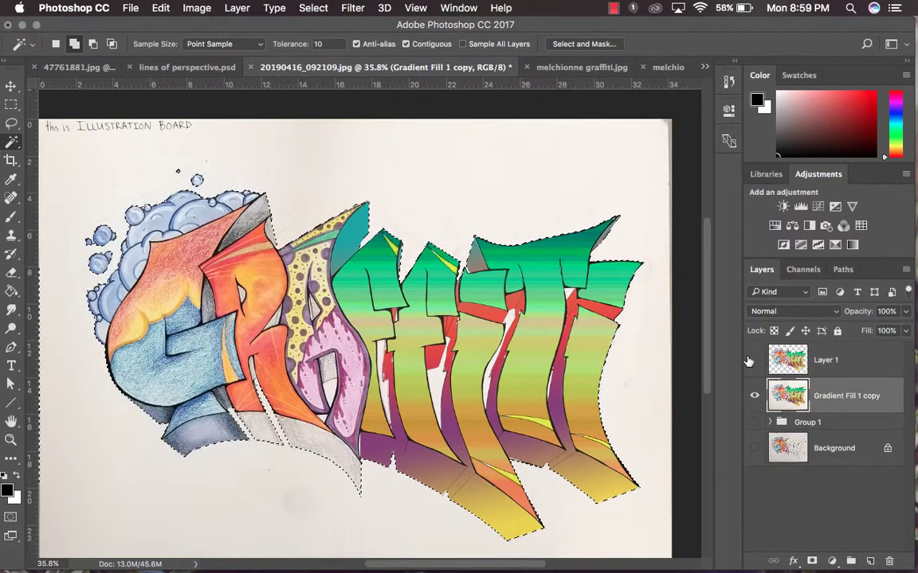
{"action": "left_click", "coordinate": [315, 8]}
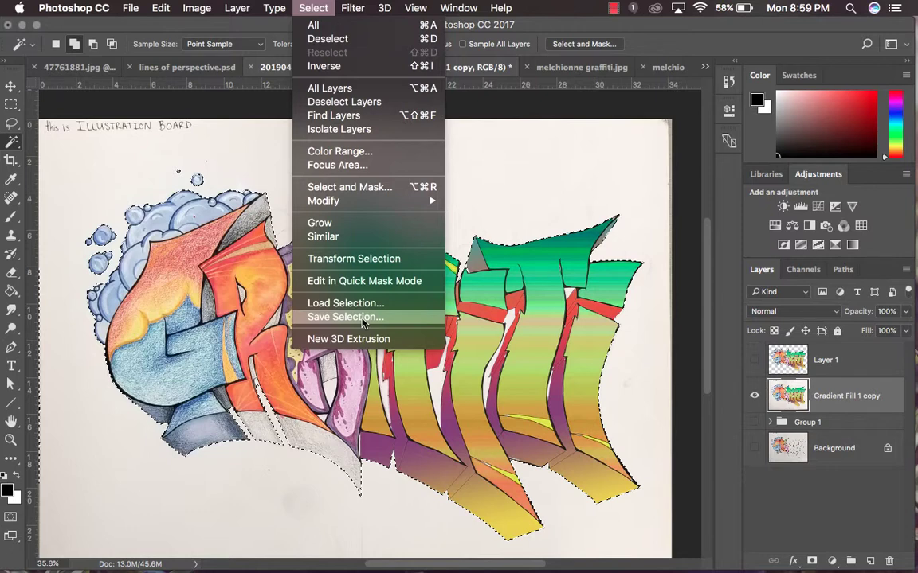
{"action": "left_click", "coordinate": [312, 9]}
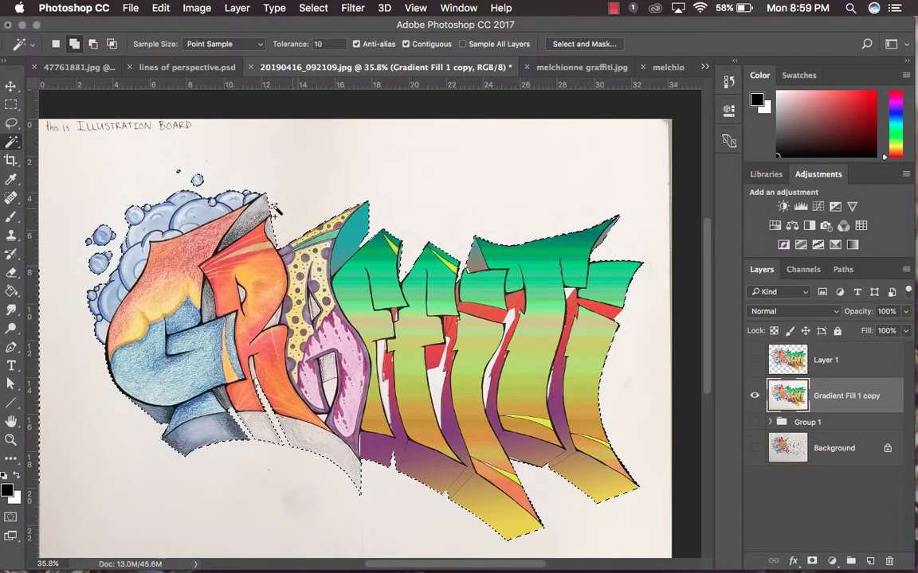
{"action": "left_click", "coordinate": [314, 8]}
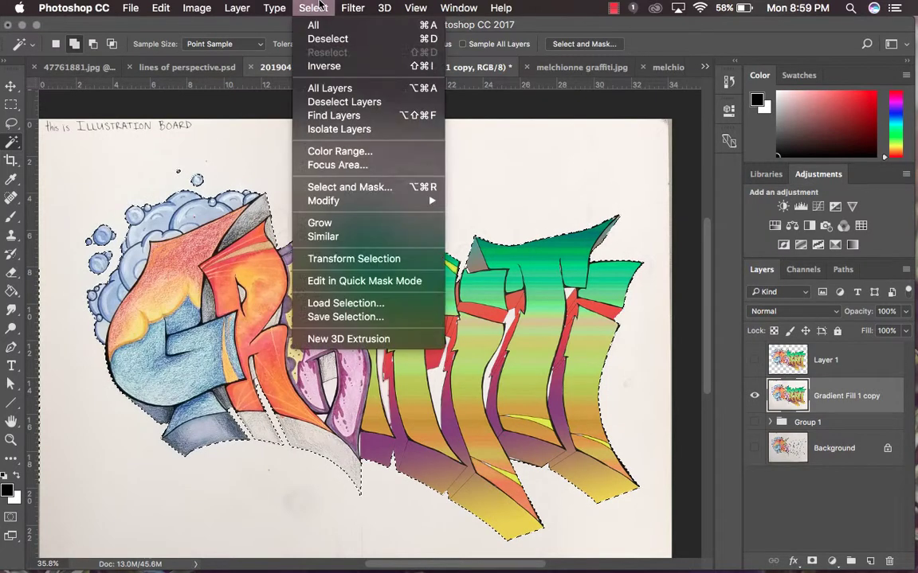
{"action": "left_click", "coordinate": [345, 317]}
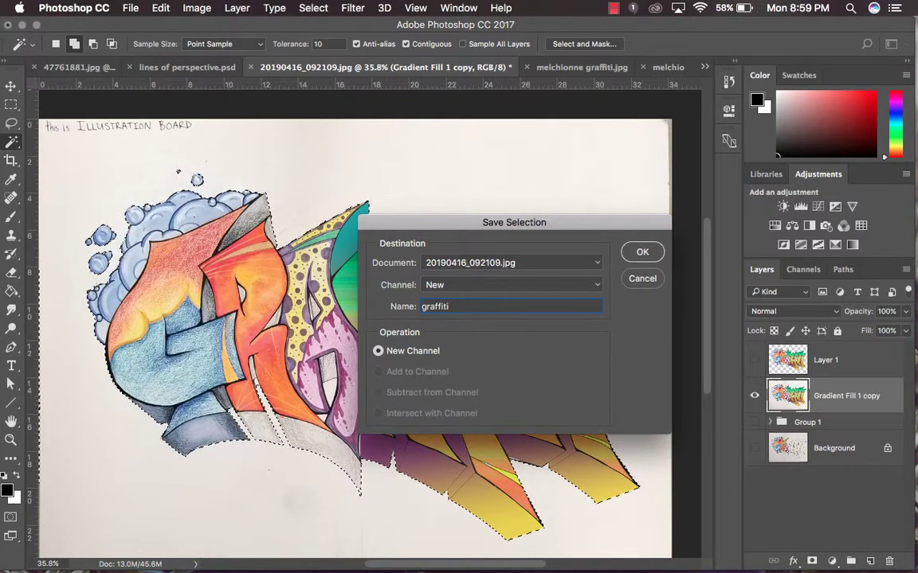
{"action": "left_click", "coordinate": [642, 254]}
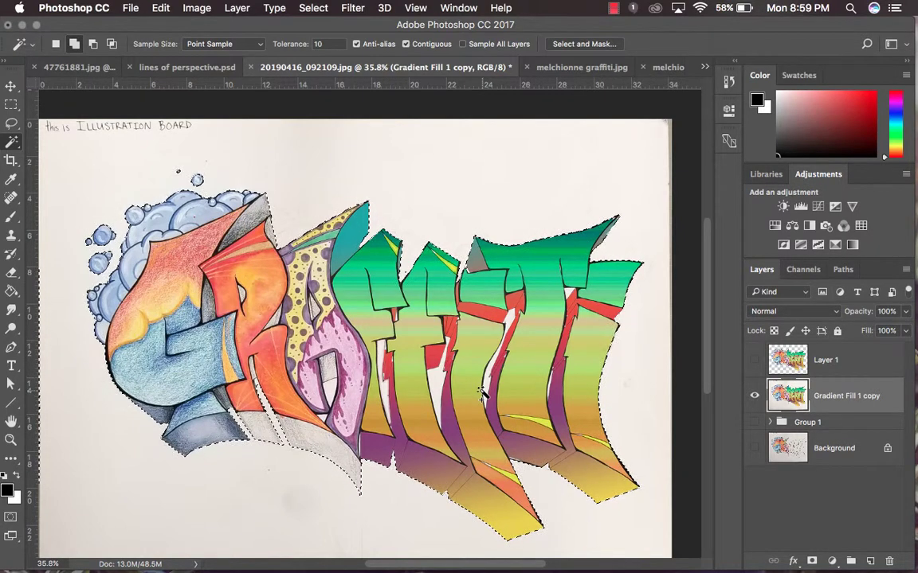
- Save the document in Photoshop format in Documents > 2018-19 School Year, named with the surname followed by "graffiti2", keeping Maximize Compatibility on
{"action": "left_click", "coordinate": [131, 8]}
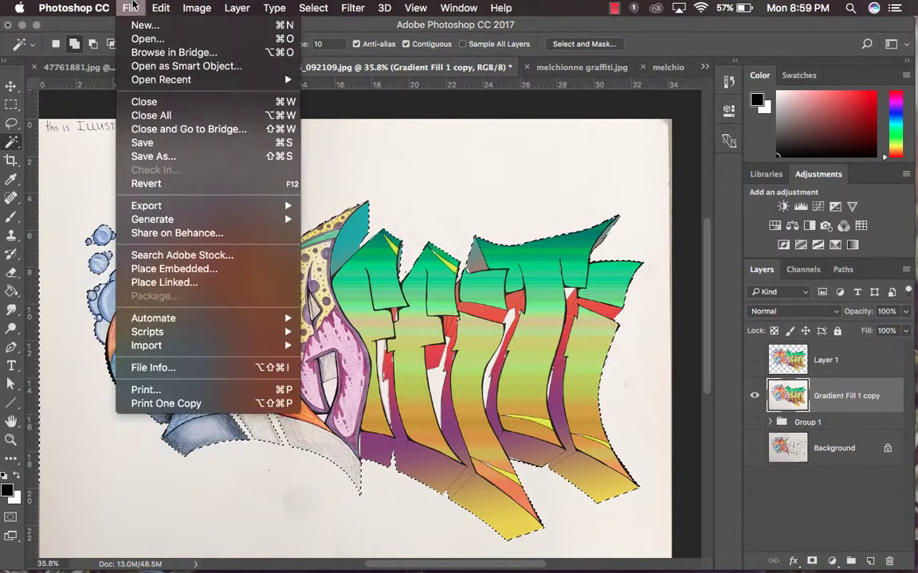
{"action": "left_click", "coordinate": [163, 156]}
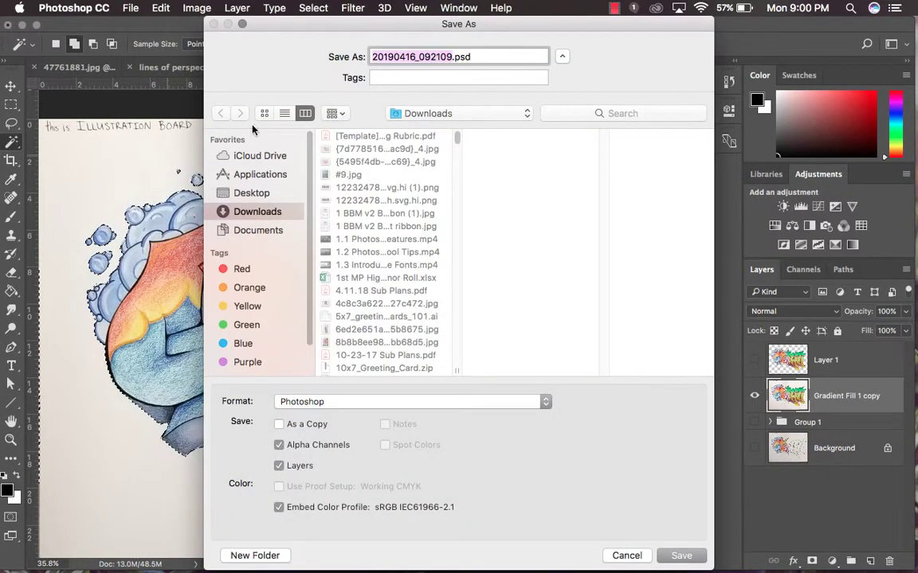
{"action": "type", "text": "melchionne"}
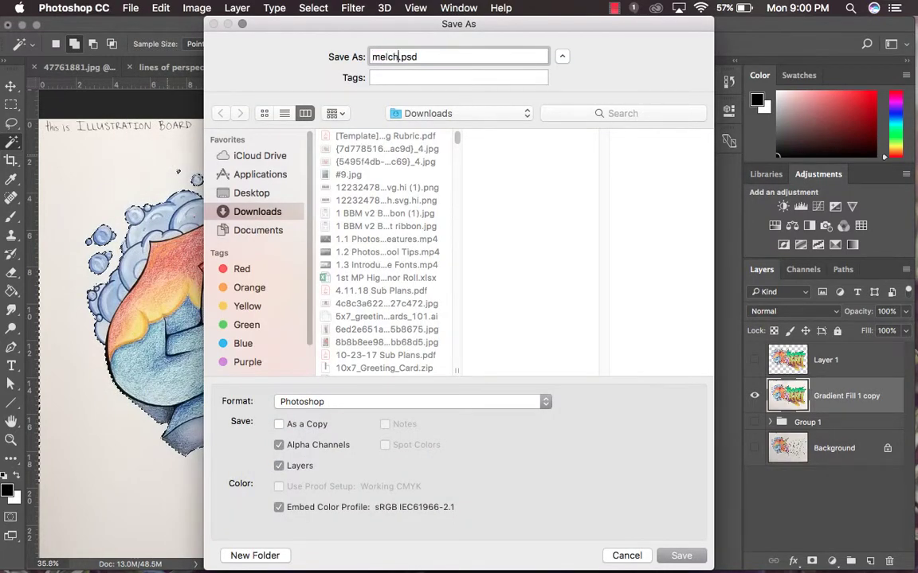
{"action": "type", "text": " graffiti2"}
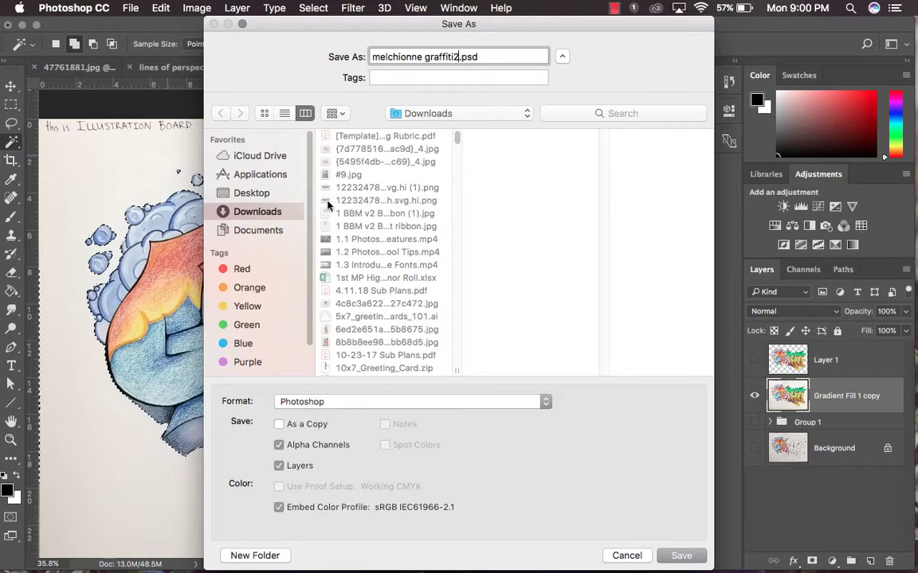
{"action": "left_click", "coordinate": [266, 232]}
{"action": "left_click", "coordinate": [414, 163]}
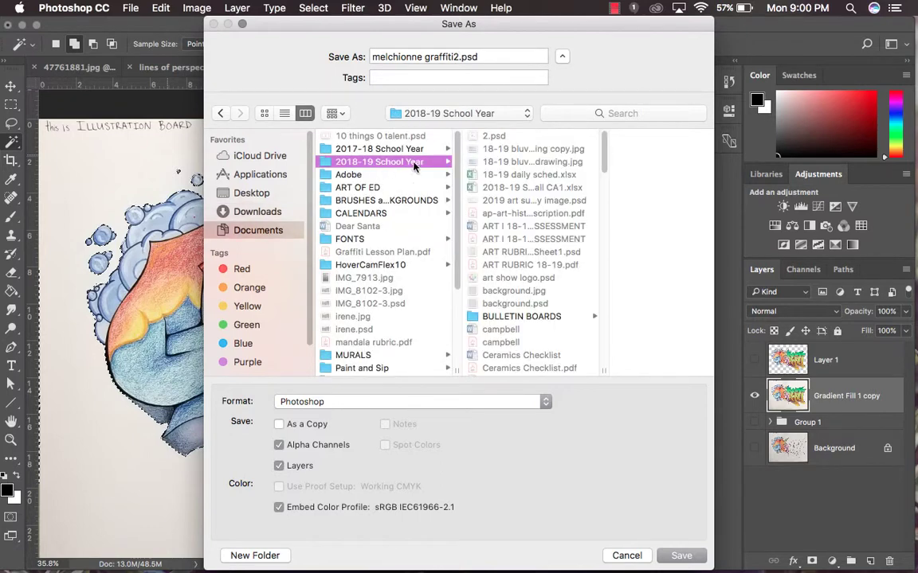
{"action": "key", "text": "Return"}
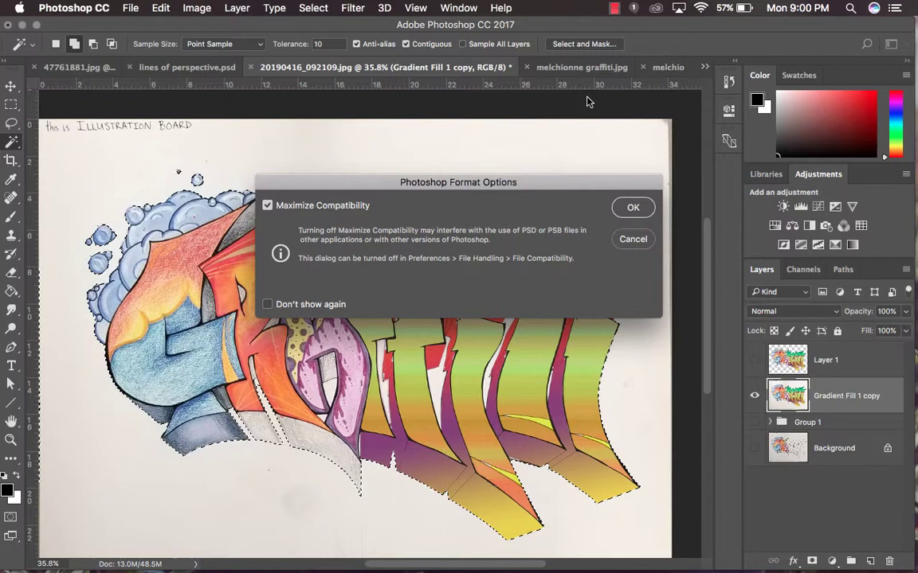
{"action": "left_click", "coordinate": [646, 208]}
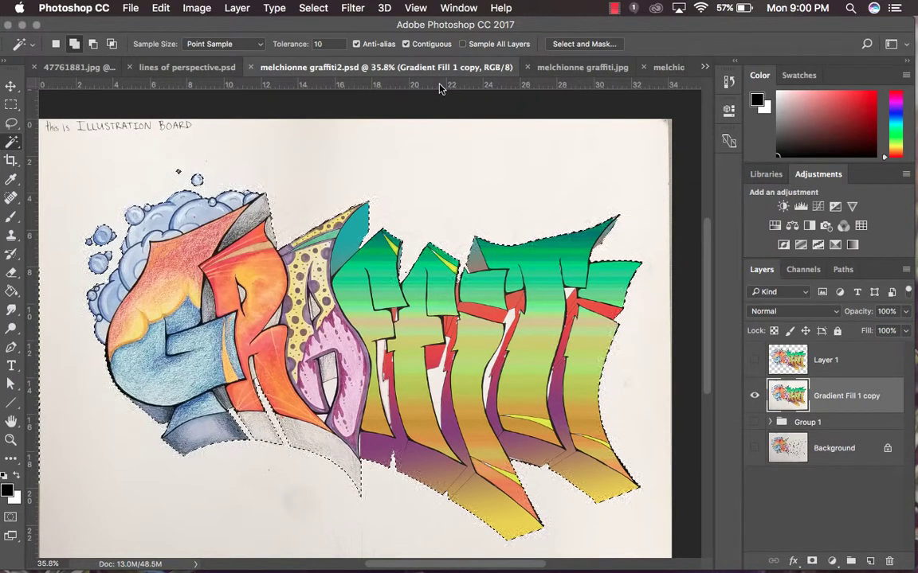
- Close the saved graffiti2 document and reopen it from the recent files
{"action": "key", "text": "super+w"}
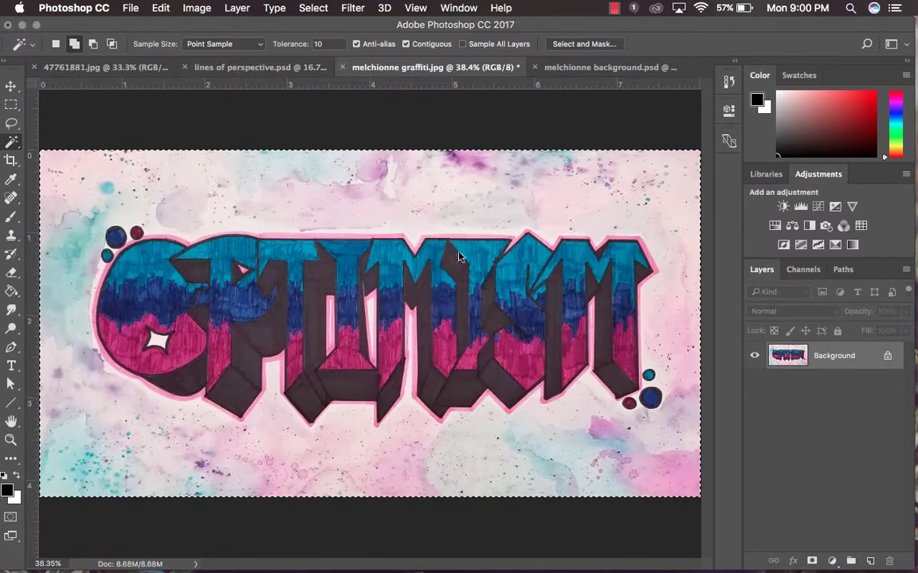
{"action": "left_click", "coordinate": [131, 7]}
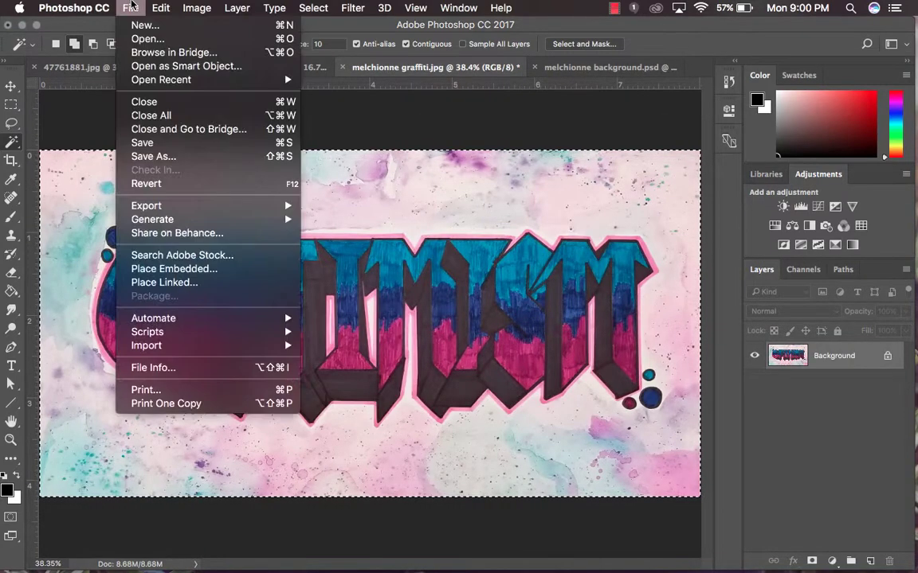
{"action": "mouse_move", "coordinate": [139, 77]}
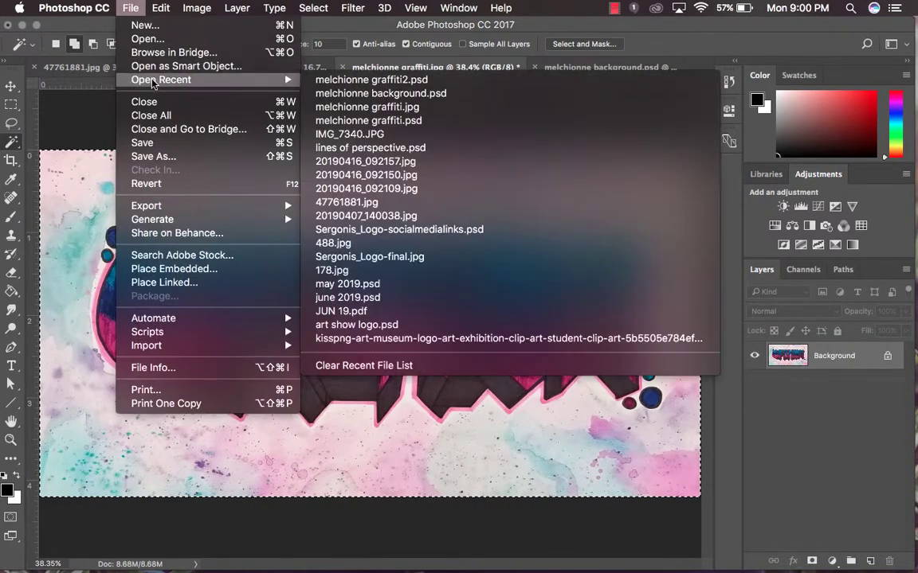
{"action": "left_click", "coordinate": [386, 83]}
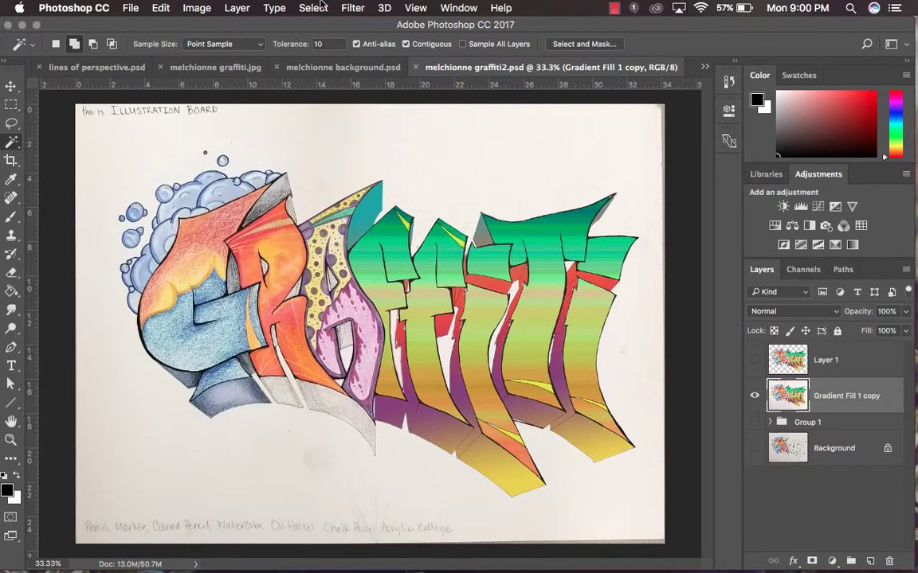
- Load the saved graffiti channel as a new selection
{"action": "left_click", "coordinate": [321, 5]}
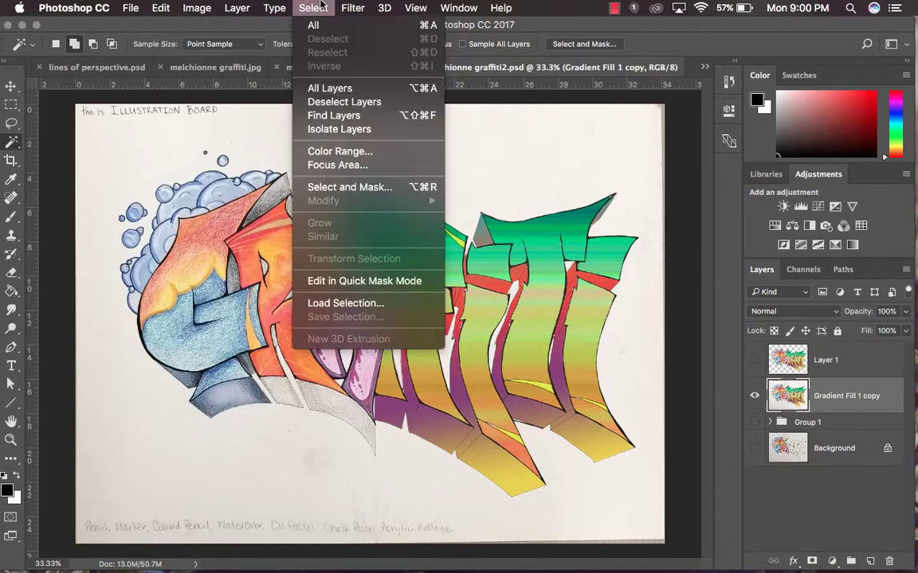
{"action": "left_click", "coordinate": [344, 303]}
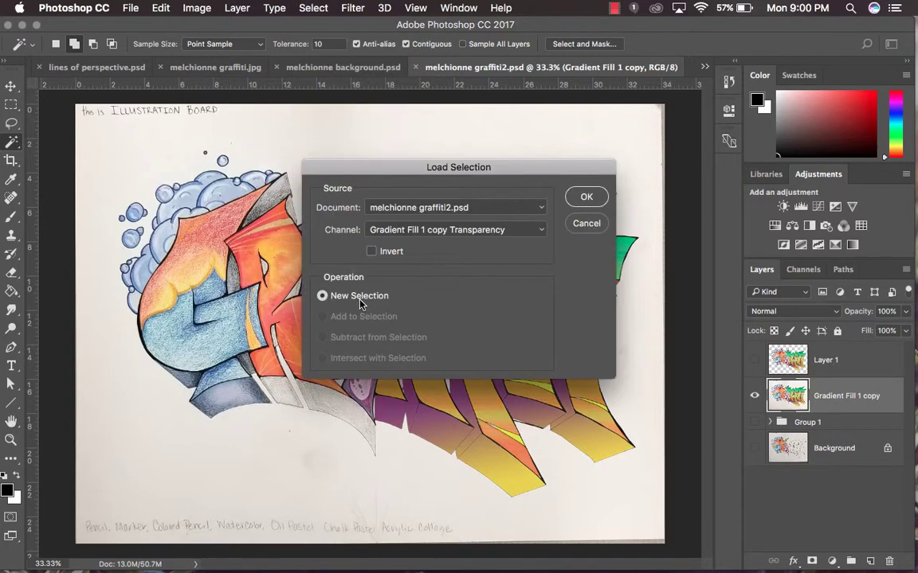
{"action": "left_click", "coordinate": [476, 232]}
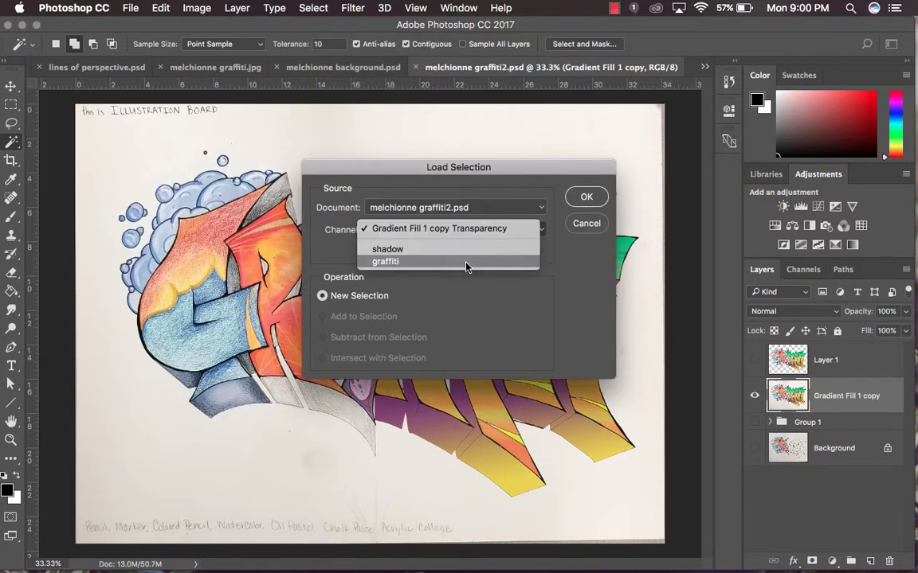
{"action": "left_click", "coordinate": [466, 262]}
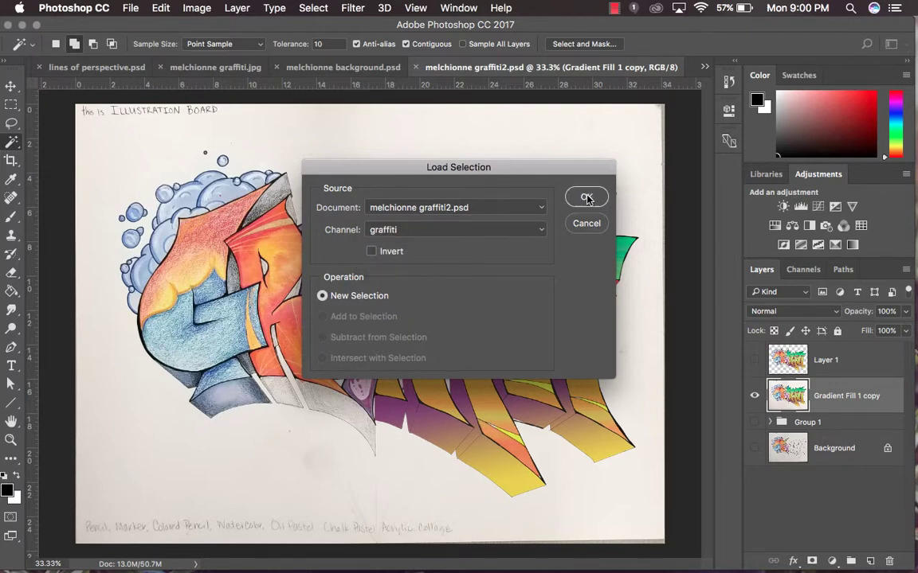
{"action": "left_click", "coordinate": [586, 198]}
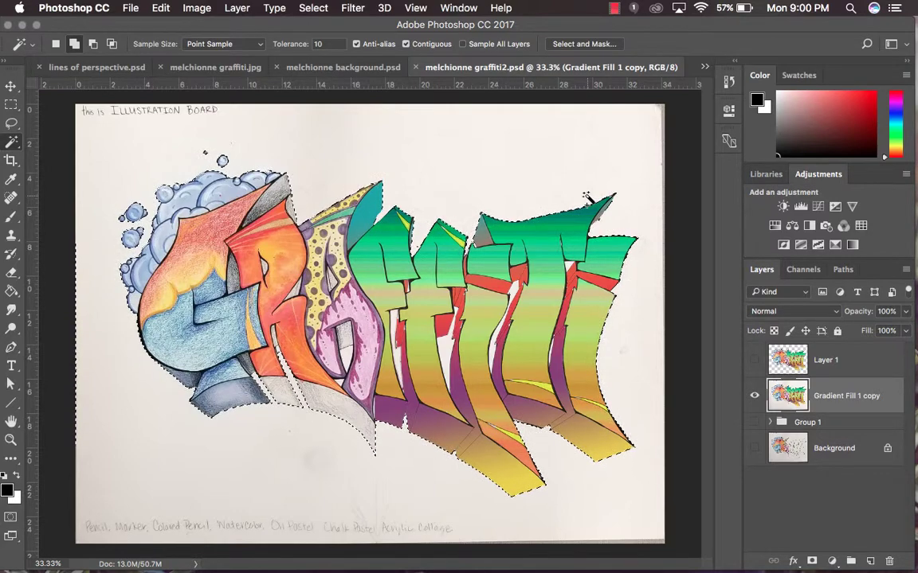
- Copy the selected graffiti lettering and paste it into the school wall background document, with the old graffiti on Layer 1 hidden
{"action": "key", "text": "super+c"}
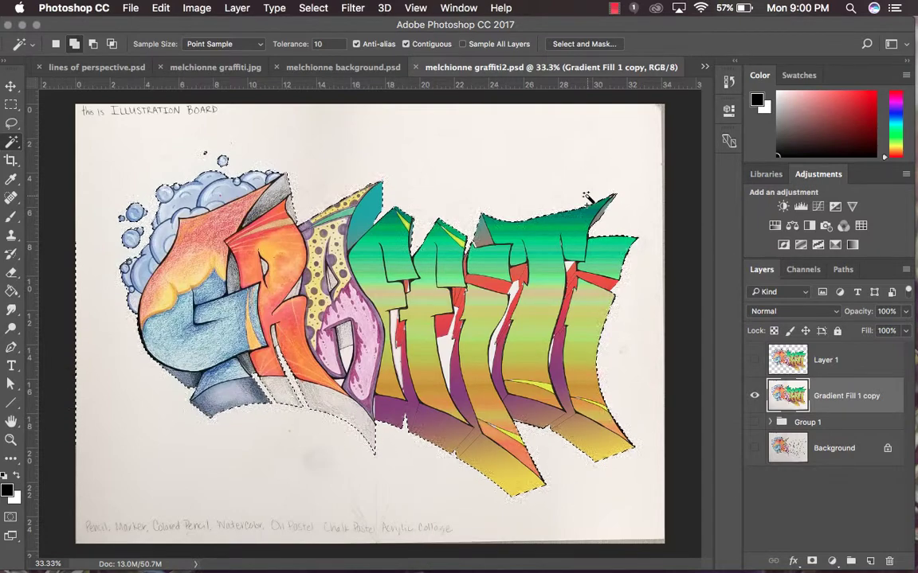
{"action": "left_click", "coordinate": [357, 67]}
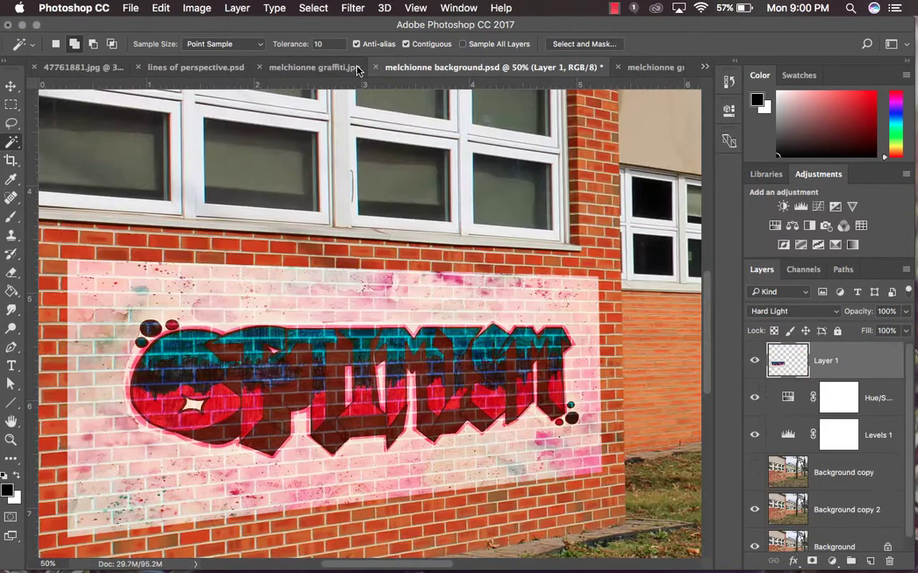
{"action": "left_click", "coordinate": [755, 363]}
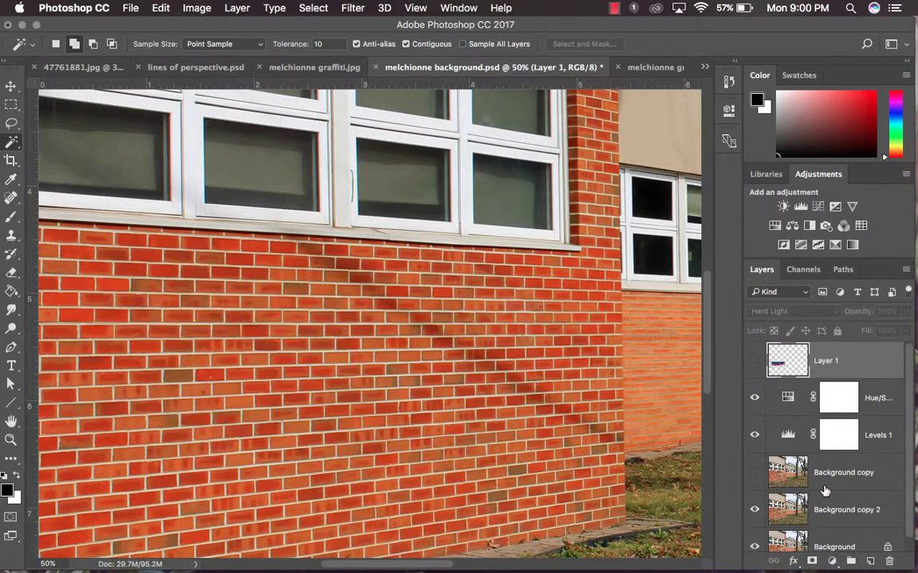
{"action": "key", "text": "super+v"}
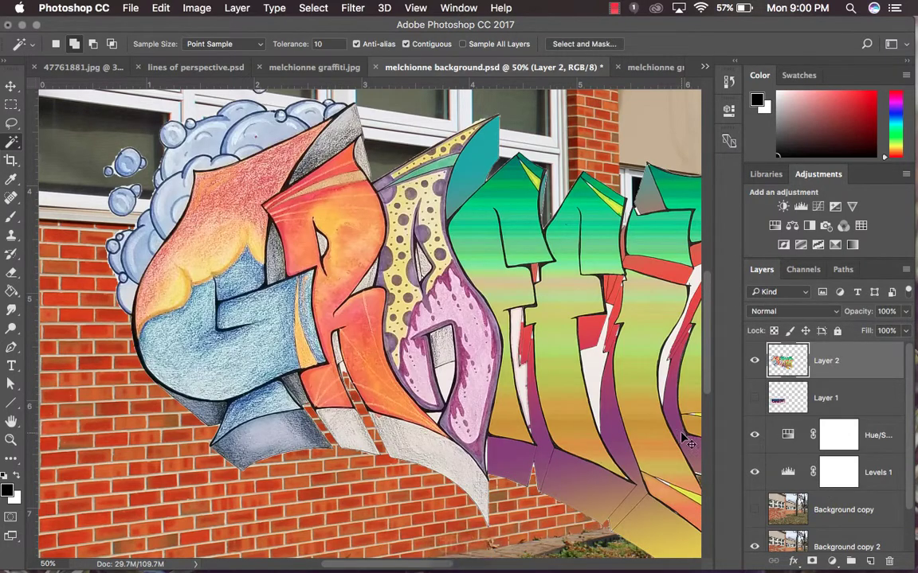
- Scale the pasted graffiti proportionally to about 63% and place it on the brick wall below the windows
{"action": "key", "text": "super+minus"}
{"action": "key", "text": "super+minus"}
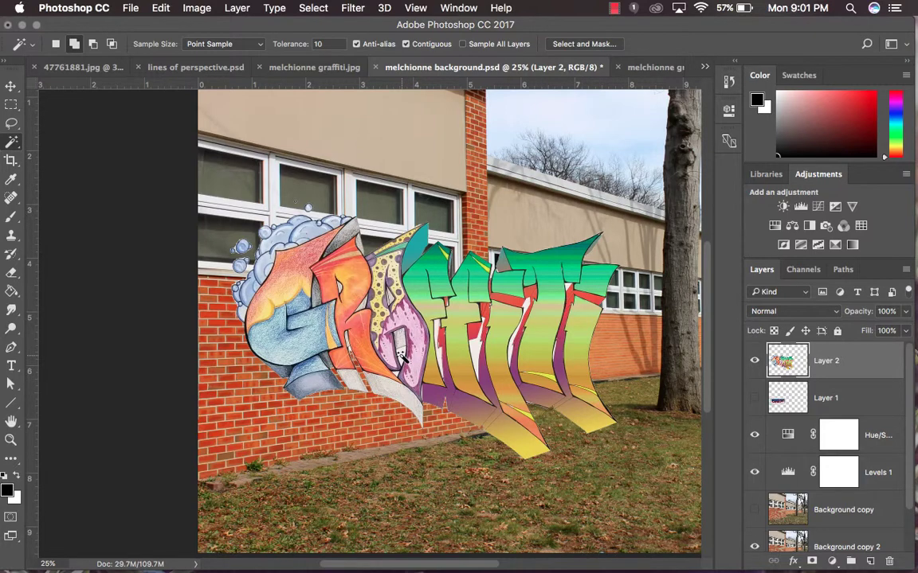
{"action": "key", "text": "super+t"}
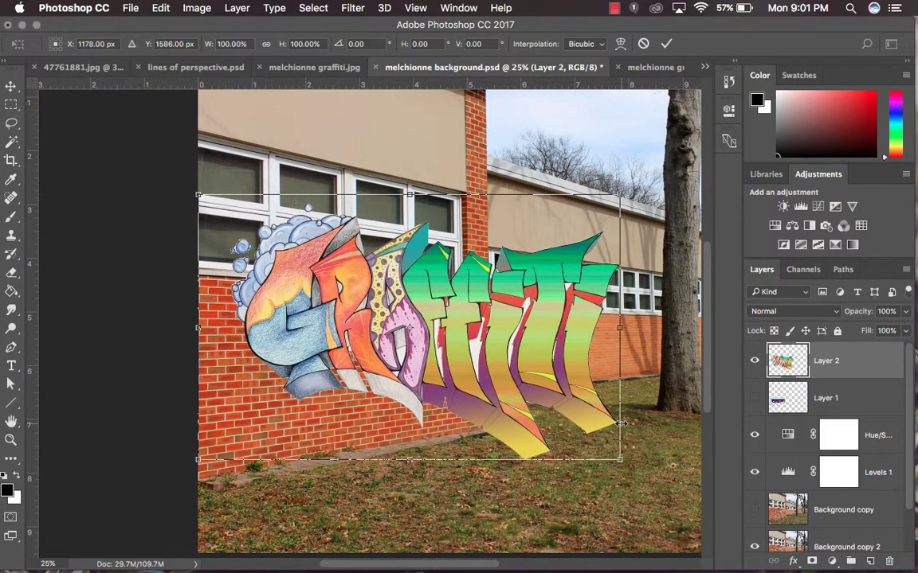
{"action": "left_click", "coordinate": [159, 7]}
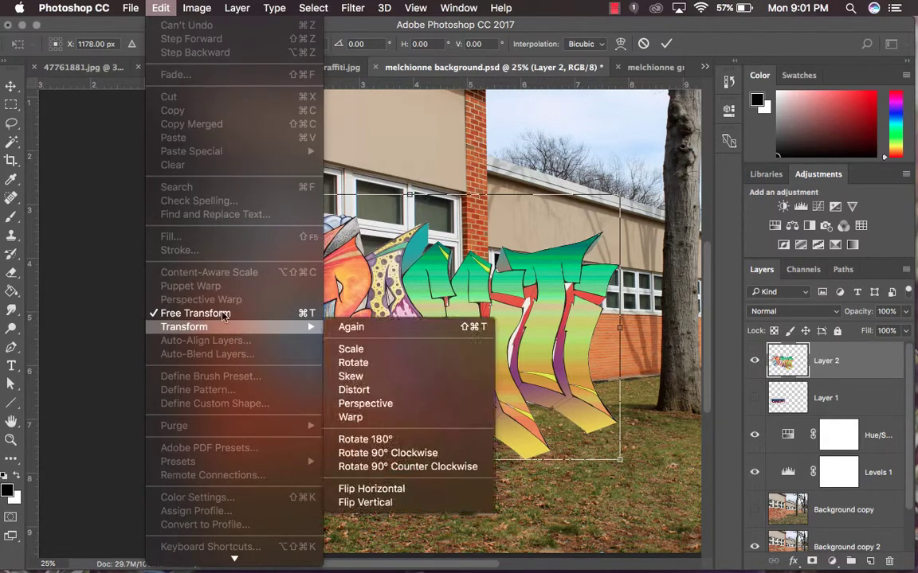
{"action": "left_click", "coordinate": [160, 7]}
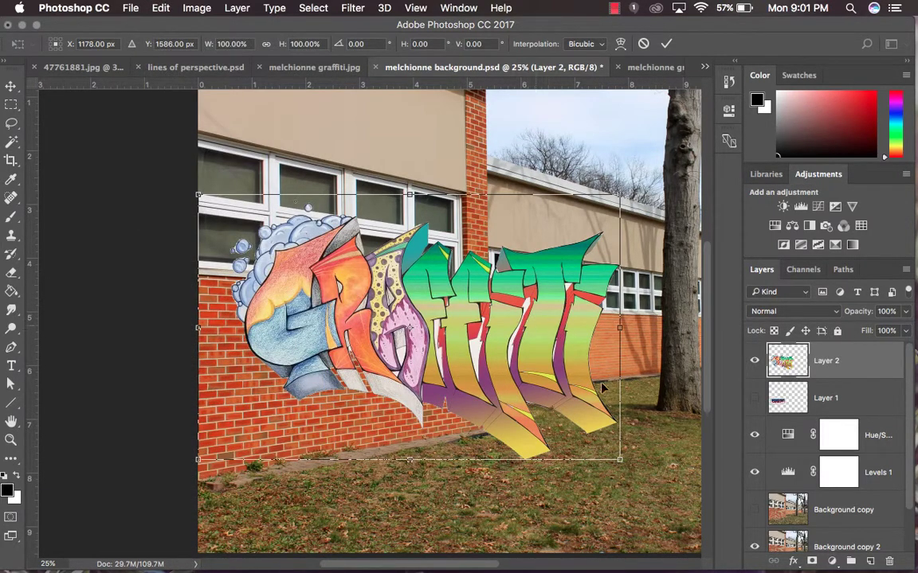
{"action": "left_click_drag", "start_coordinate": [624, 459], "coordinate": [491, 378]}
{"action": "left_click_drag", "start_coordinate": [420, 292], "coordinate": [421, 368]}
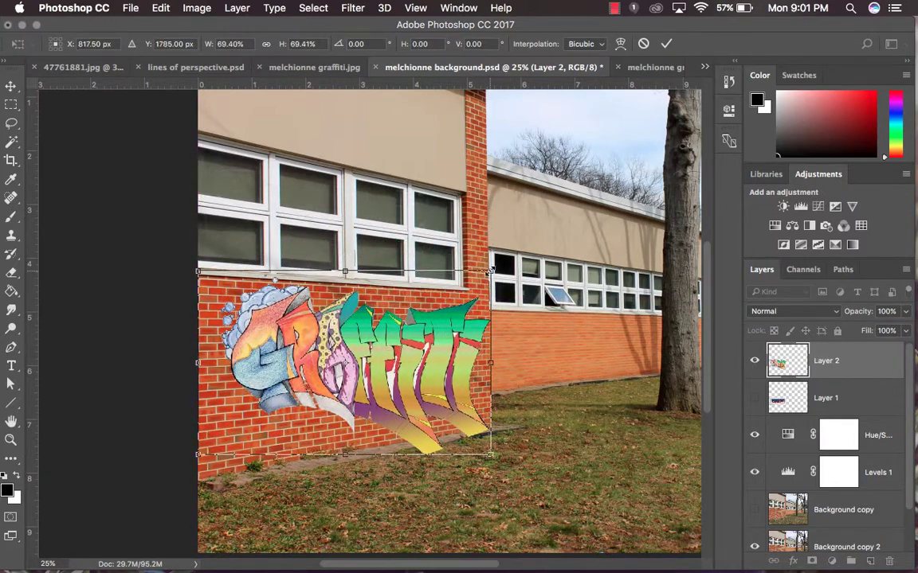
{"action": "left_click_drag", "start_coordinate": [490, 271], "coordinate": [466, 287]}
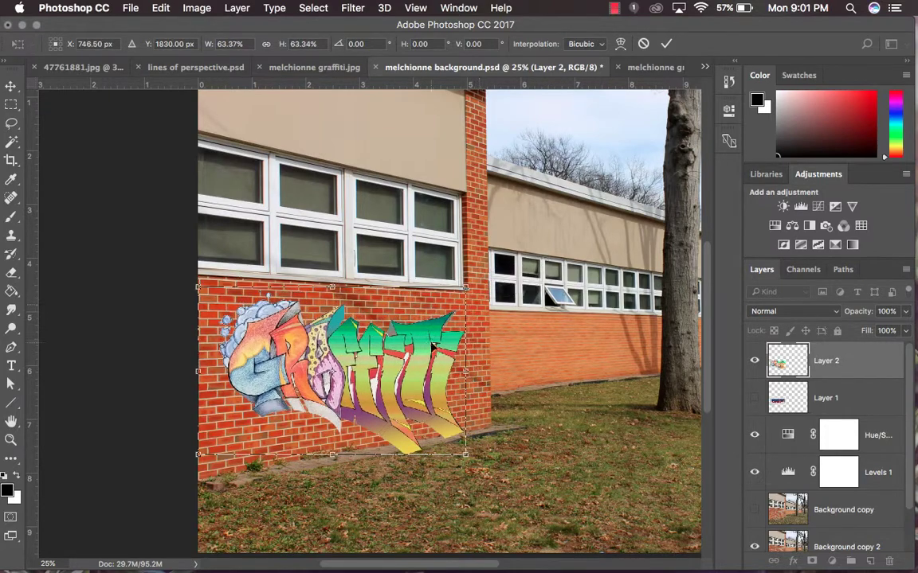
{"action": "left_click_drag", "start_coordinate": [433, 347], "coordinate": [446, 339]}
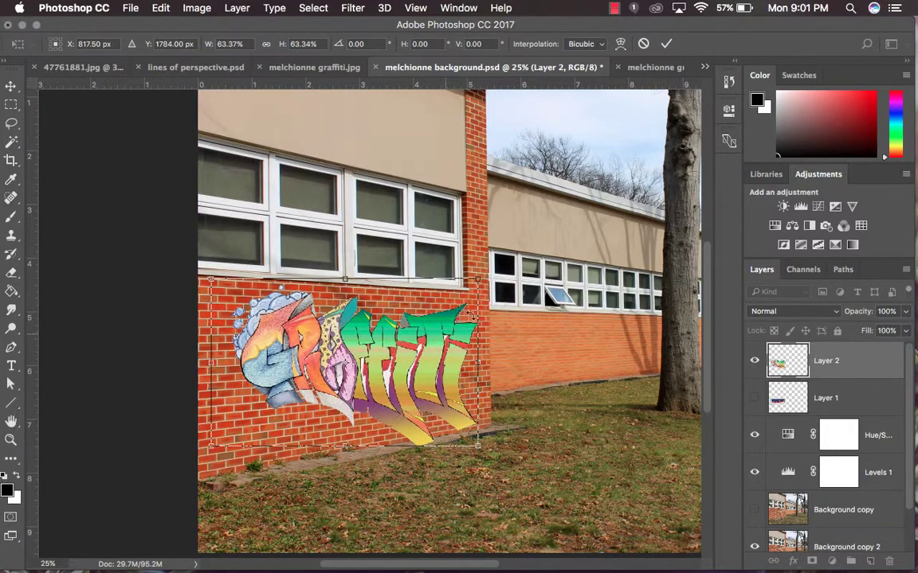
{"action": "left_click", "coordinate": [666, 45]}
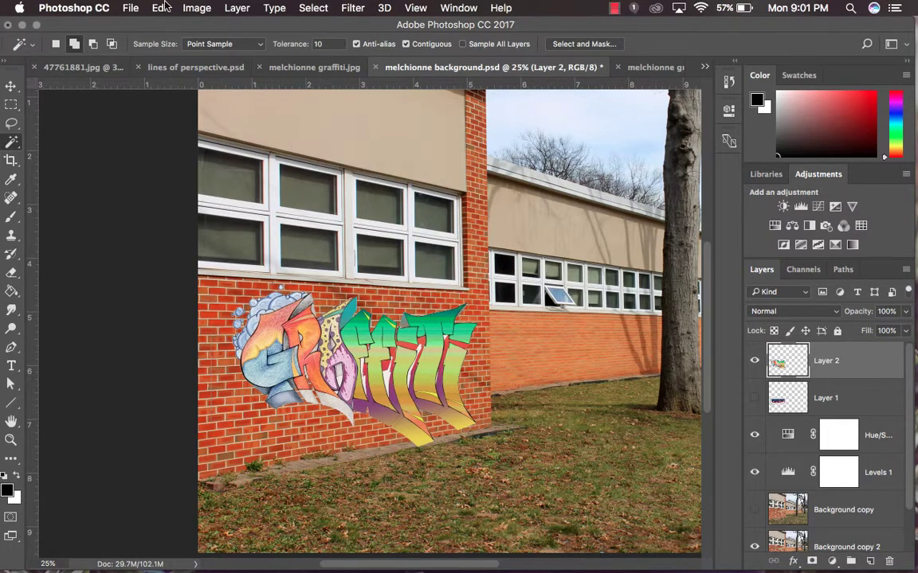
- Distort the graffiti by lowering its upper right corner about 3.3° so its top edge follows the brick rows
{"action": "left_click", "coordinate": [162, 8]}
{"action": "mouse_move", "coordinate": [306, 326]}
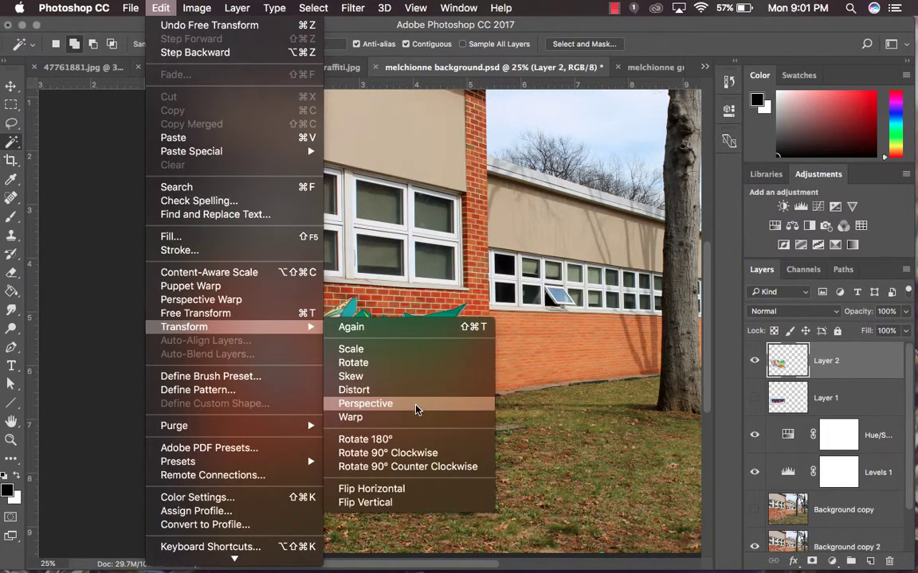
{"action": "left_click", "coordinate": [374, 390]}
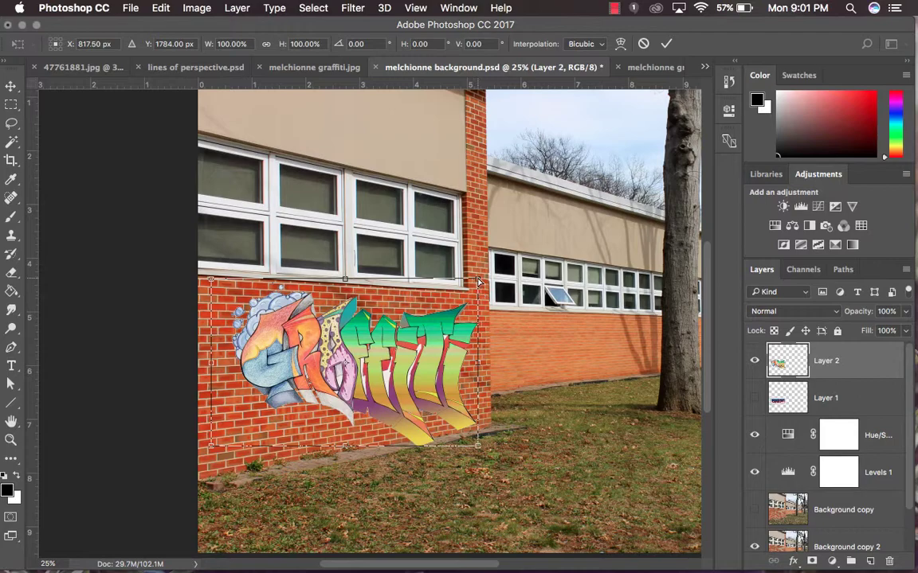
{"action": "mouse_move", "coordinate": [478, 281]}
{"action": "left_mouse_down"}
{"action": "mouse_move", "coordinate": [486, 263]}
{"action": "mouse_move", "coordinate": [478, 298]}
{"action": "left_mouse_up"}
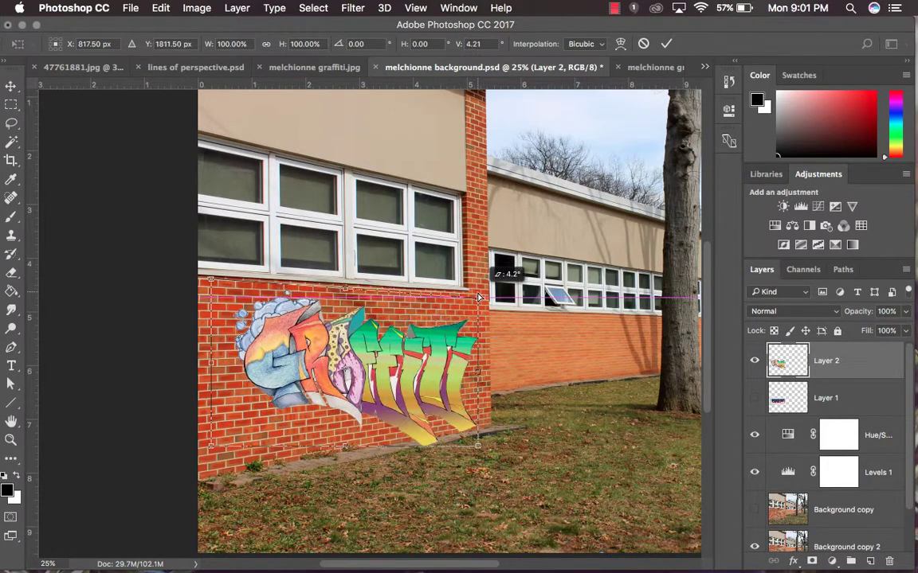
{"action": "key", "text": "super+equal"}
{"action": "key", "text": "super+equal"}
{"action": "key", "text": "super+equal"}
{"action": "key", "text": "super+equal"}
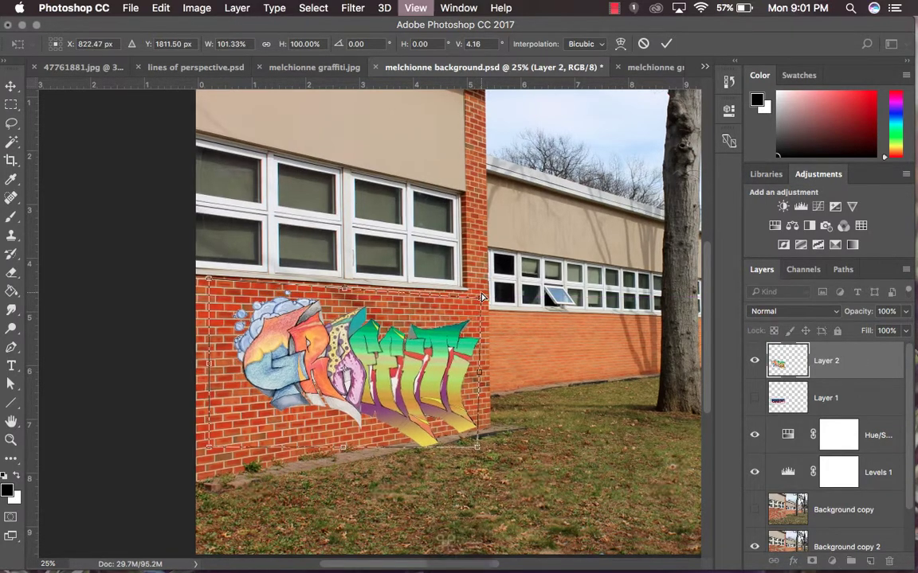
{"action": "scroll", "coordinate": [640, 304], "scroll_direction": "right", "scroll_amount": 5}
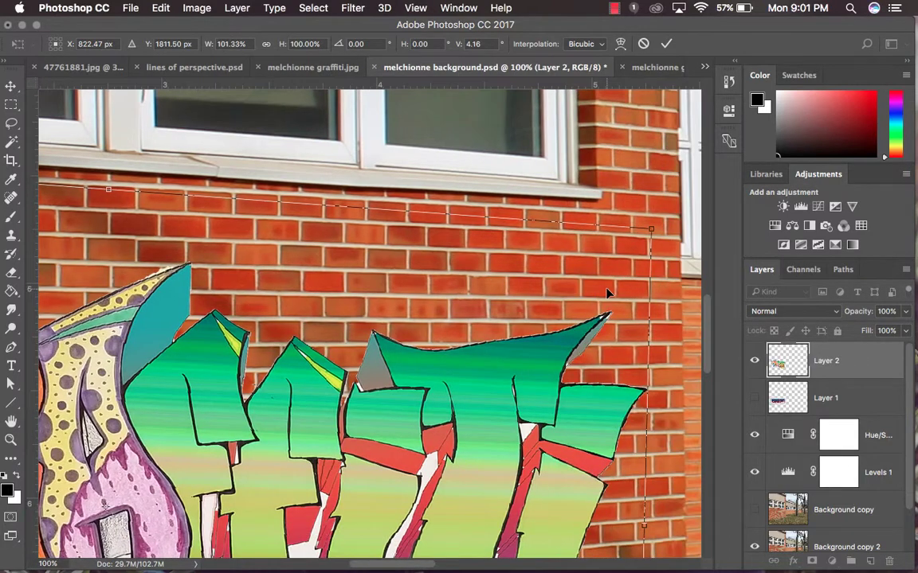
{"action": "left_click_drag", "start_coordinate": [651, 233], "coordinate": [652, 221]}
{"action": "scroll", "coordinate": [420, 266], "scroll_direction": "left", "scroll_amount": 20}
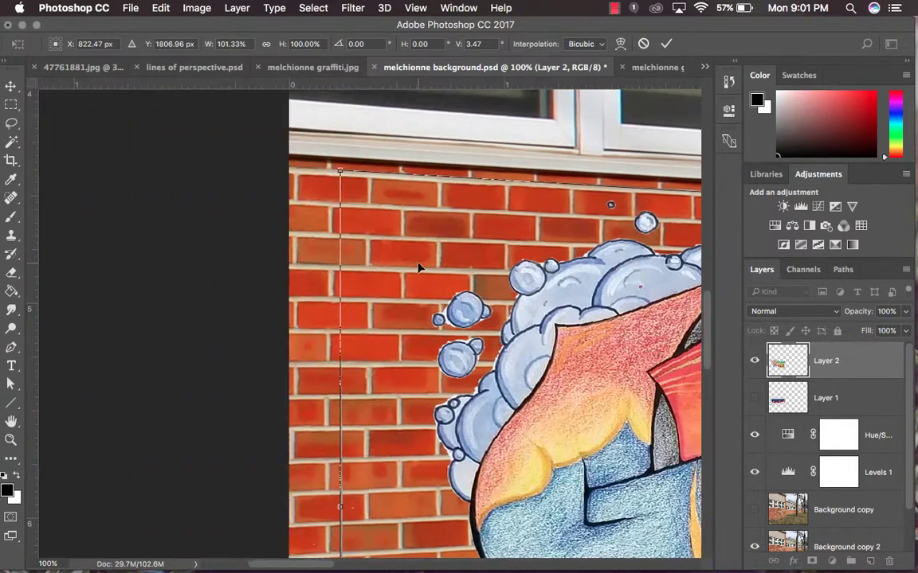
{"action": "scroll", "coordinate": [419, 267], "scroll_direction": "right", "scroll_amount": 20}
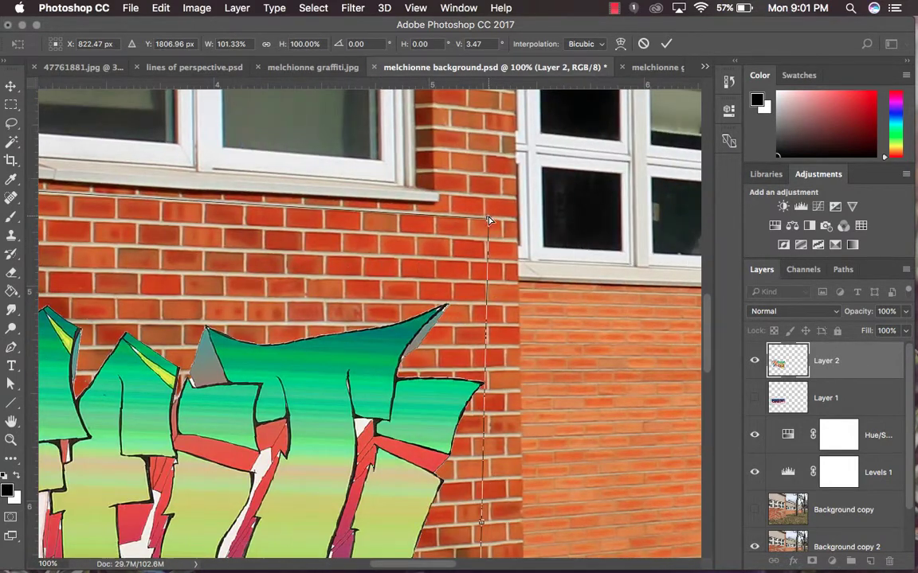
{"action": "left_click_drag", "start_coordinate": [489, 219], "coordinate": [489, 217]}
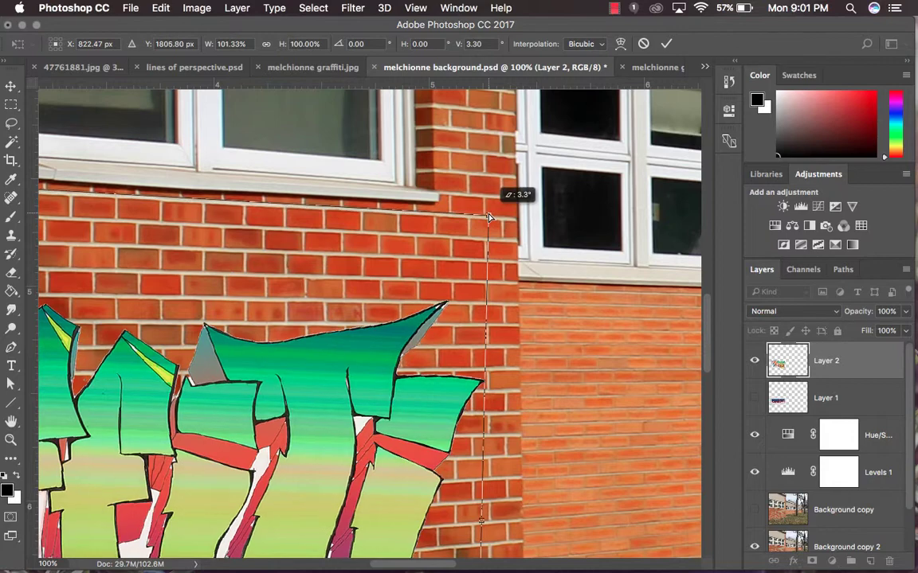
- Raise the distortion's lower right corner to follow the brick rows, straighten the right edge near the wall's corner, and apply the transformation
{"action": "scroll", "coordinate": [488, 297], "scroll_direction": "down", "scroll_amount": 10}
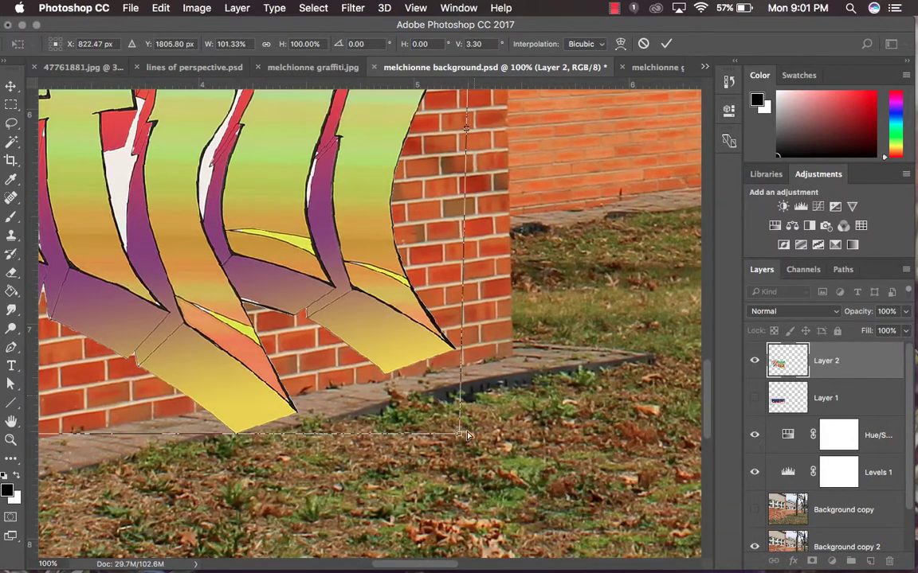
{"action": "left_click_drag", "start_coordinate": [460, 437], "coordinate": [445, 288]}
{"action": "scroll", "coordinate": [363, 360], "scroll_direction": "left", "scroll_amount": 15}
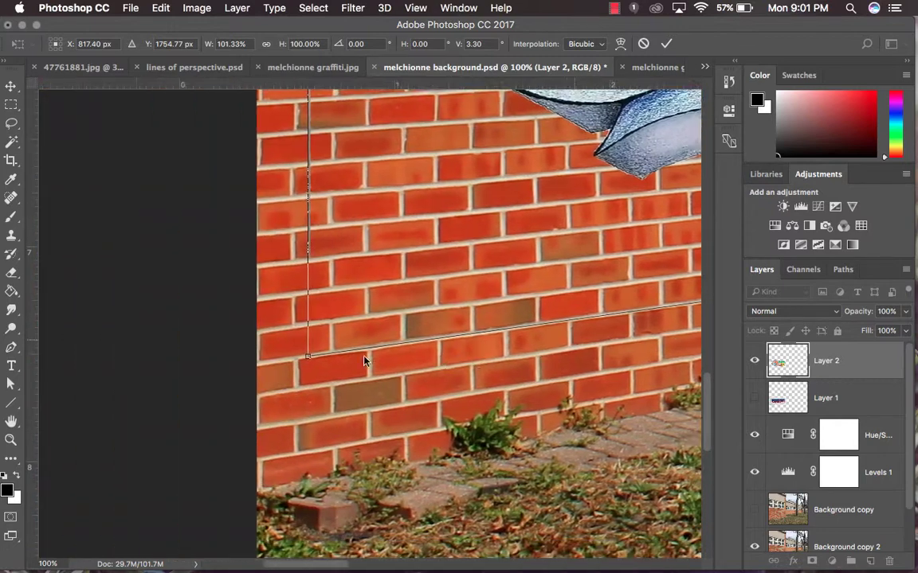
{"action": "scroll", "coordinate": [363, 361], "scroll_direction": "right", "scroll_amount": 20}
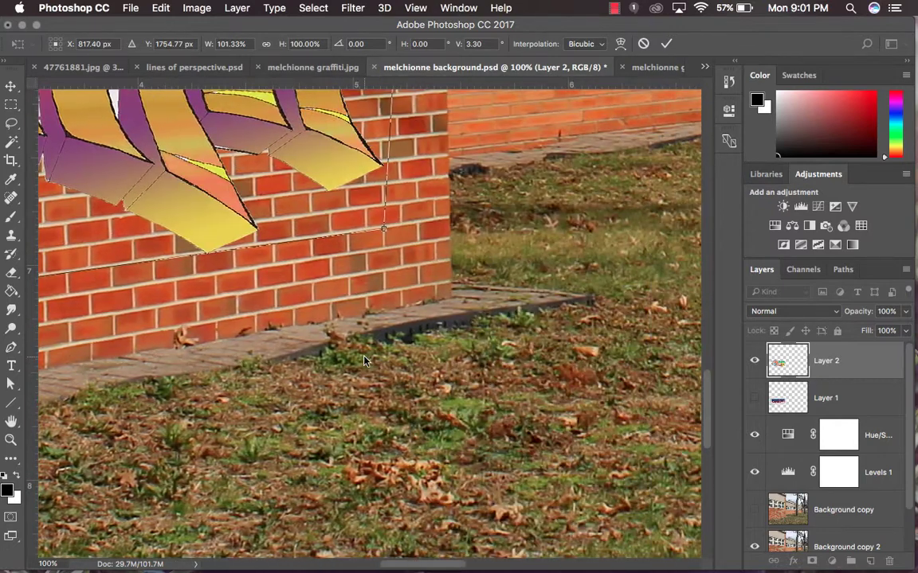
{"action": "scroll", "coordinate": [379, 329], "scroll_direction": "up", "scroll_amount": 5}
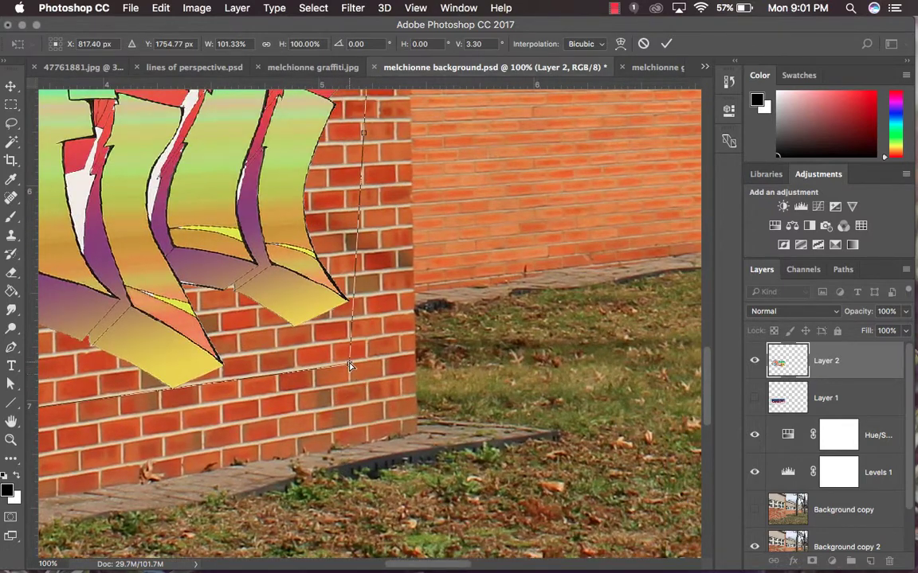
{"action": "left_click_drag", "start_coordinate": [349, 366], "coordinate": [386, 359]}
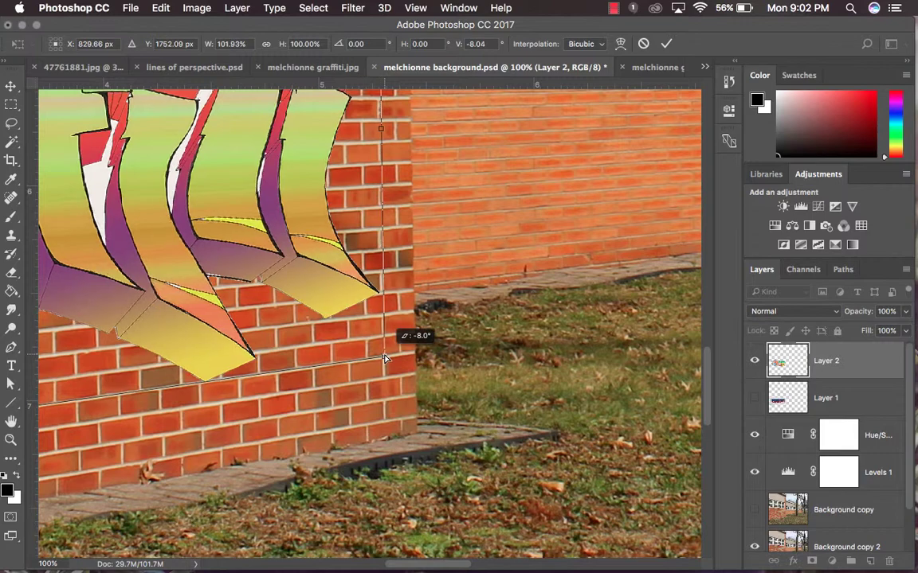
{"action": "key", "text": "super+minus"}
{"action": "key", "text": "super+minus"}
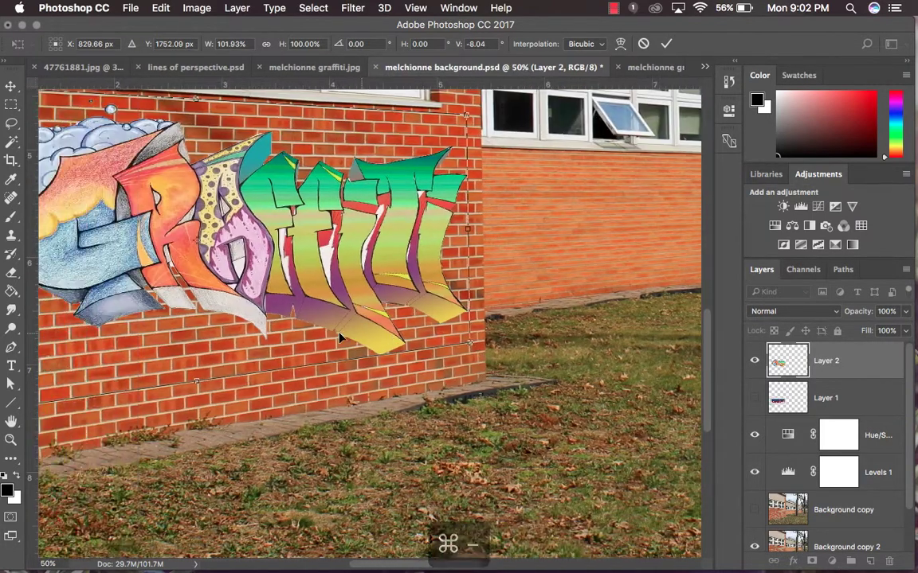
{"action": "scroll", "coordinate": [340, 338], "scroll_direction": "left", "scroll_amount": 8}
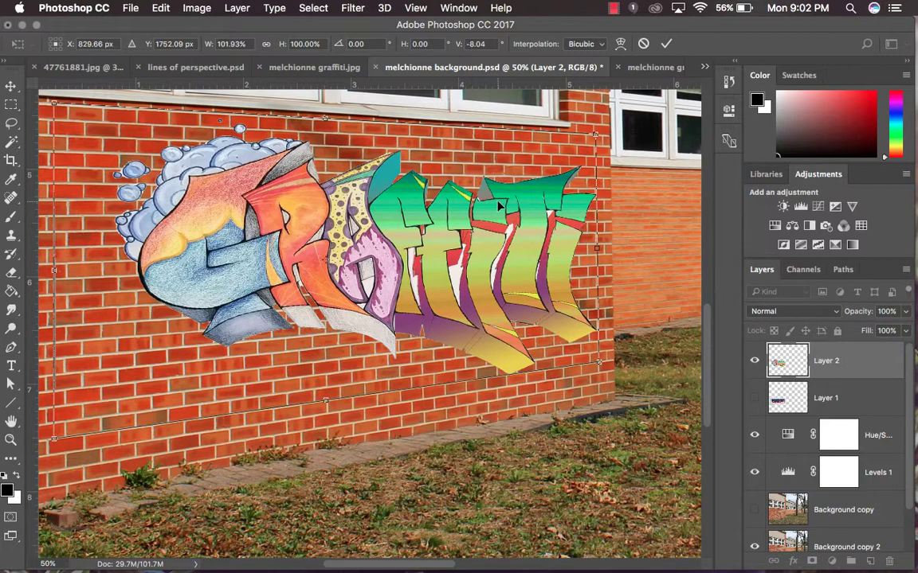
{"action": "left_click", "coordinate": [668, 44]}
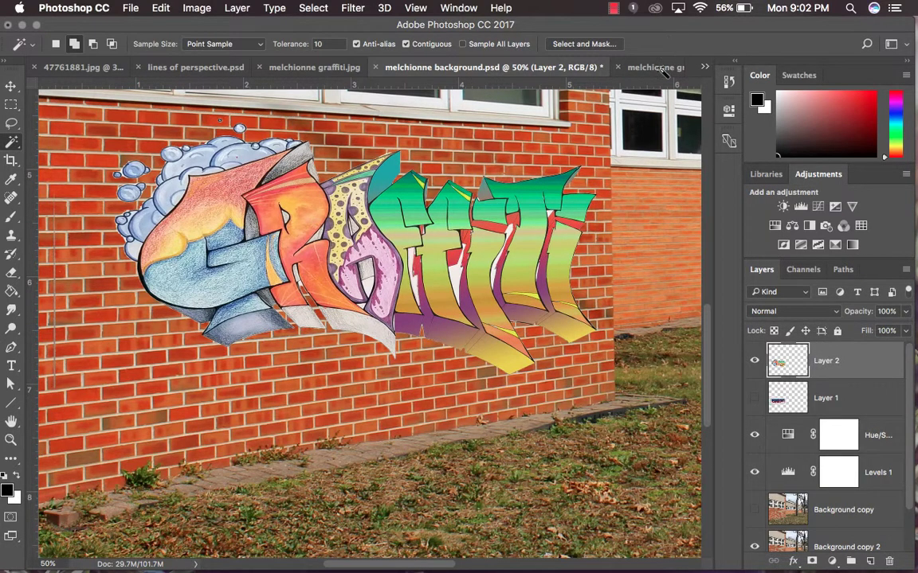
- Move the graffiti about 0.24 in to the left along the brick wall and apply the transformation
{"action": "scroll", "coordinate": [611, 268], "scroll_direction": "left", "scroll_amount": 5}
{"action": "key", "text": "super+0"}
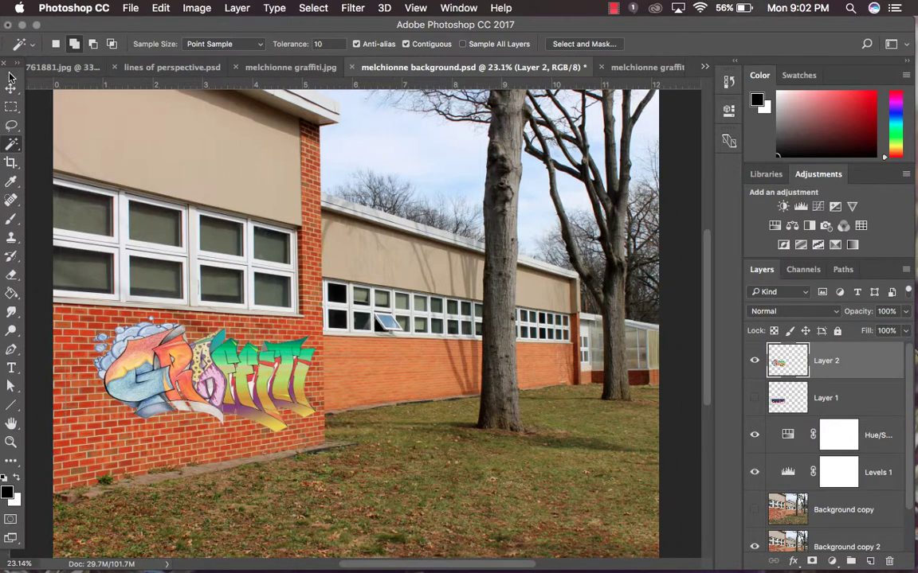
{"action": "left_click", "coordinate": [10, 87]}
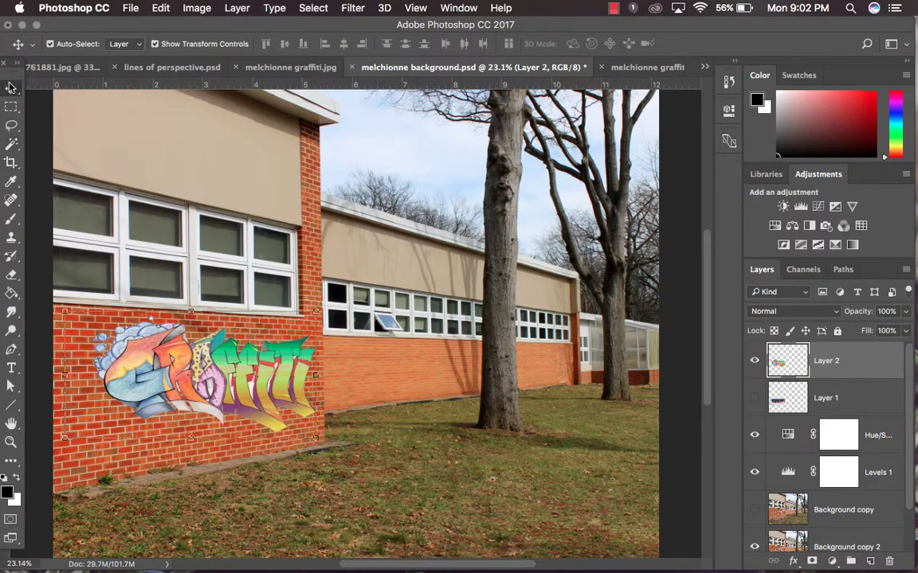
{"action": "left_click_drag", "start_coordinate": [192, 373], "coordinate": [223, 373]}
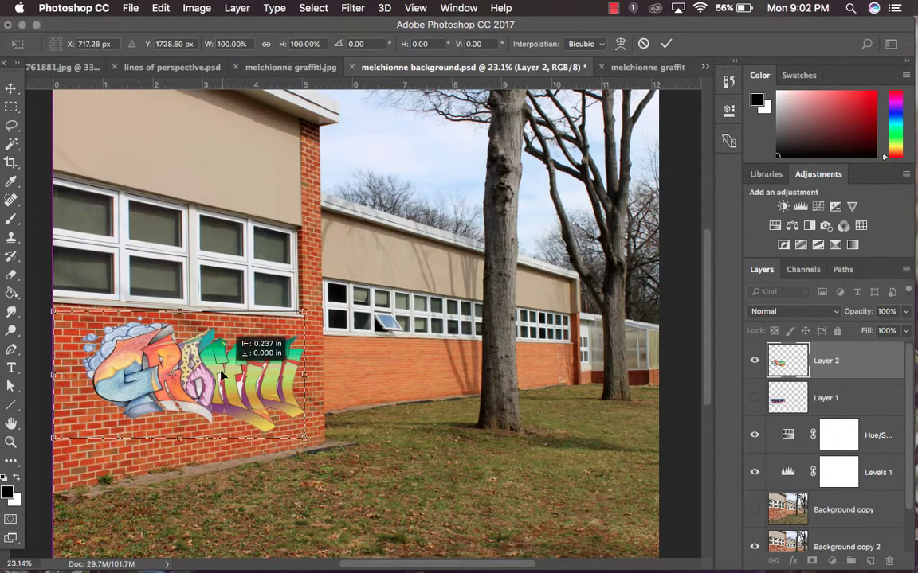
{"action": "scroll", "coordinate": [312, 378], "scroll_direction": "left", "scroll_amount": 3}
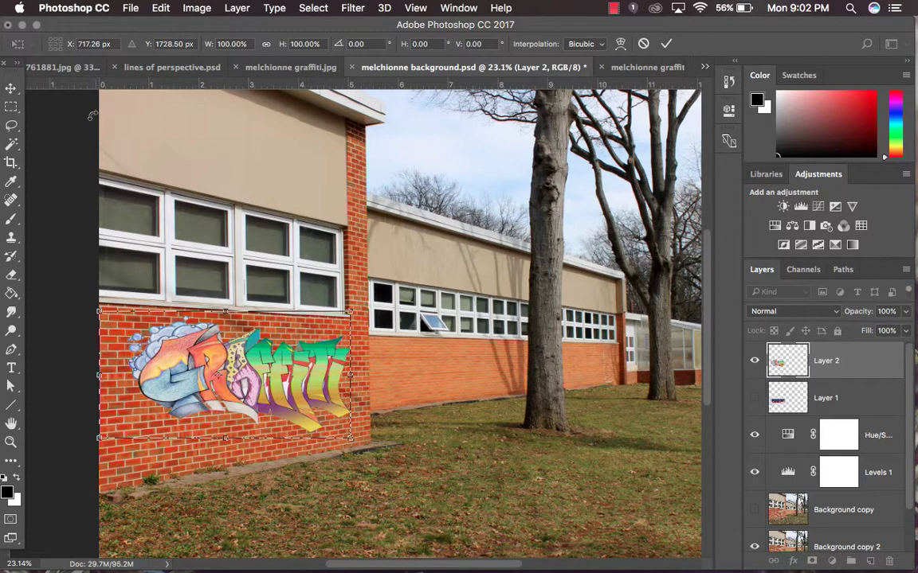
{"action": "left_click", "coordinate": [11, 107]}
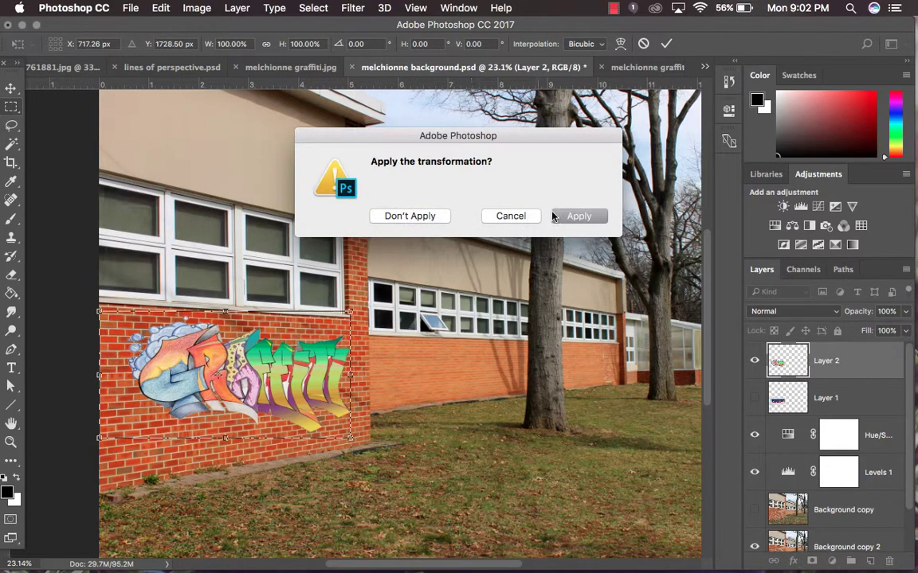
{"action": "left_click", "coordinate": [578, 216]}
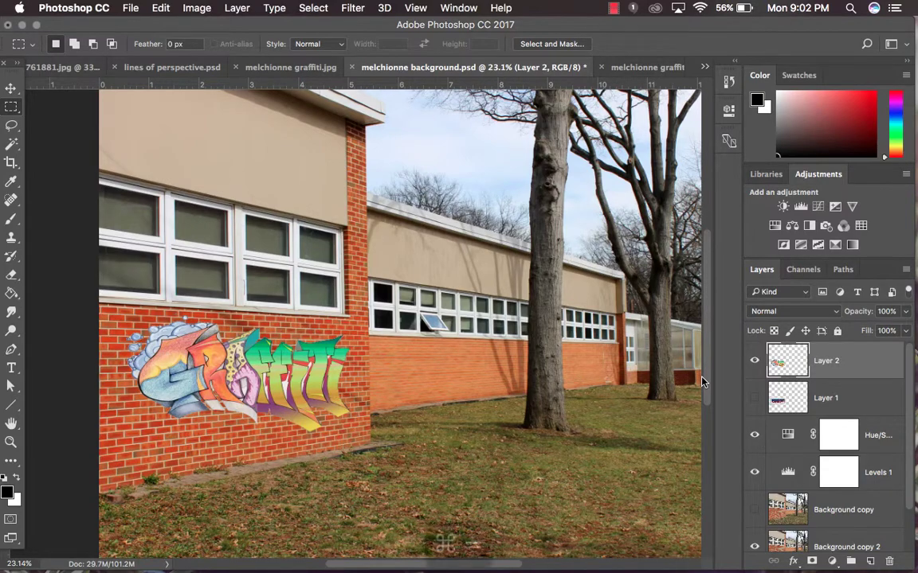
- Select the white gaps beside the red and purple shading of the last letters with the Magic Wand
{"action": "key", "text": "super+equal"}
{"action": "key", "text": "super+equal"}
{"action": "key", "text": "super+equal"}
{"action": "key", "text": "super+equal"}
{"action": "key", "text": "super+equal"}
{"action": "key", "text": "super+equal"}
{"action": "scroll", "coordinate": [537, 434], "scroll_direction": "down", "scroll_amount": 10}
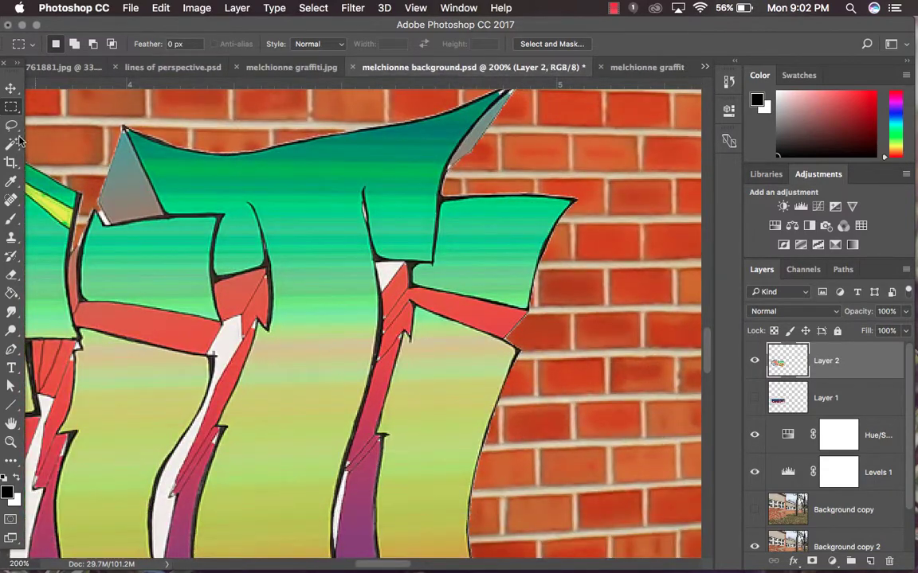
{"action": "left_click", "coordinate": [11, 144]}
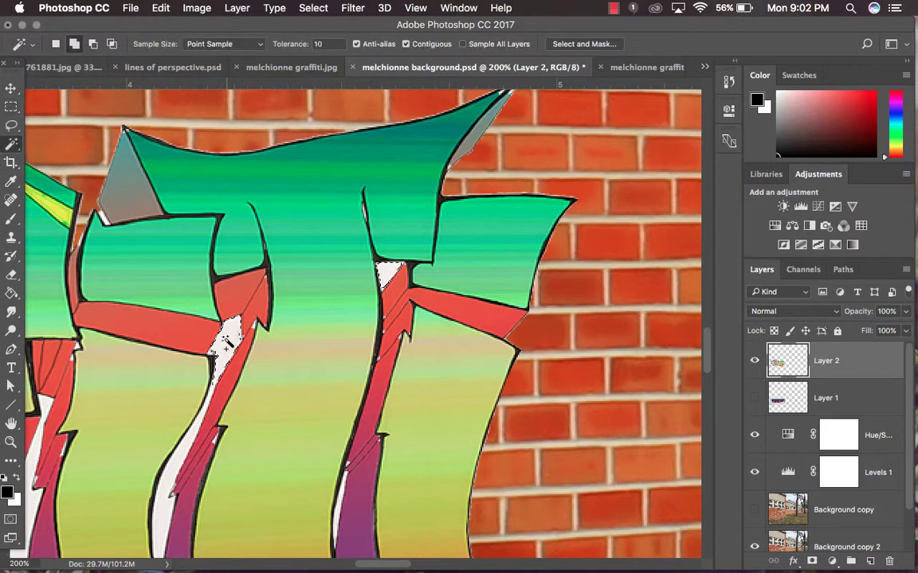
{"action": "scroll", "coordinate": [229, 356], "scroll_direction": "down", "scroll_amount": 5}
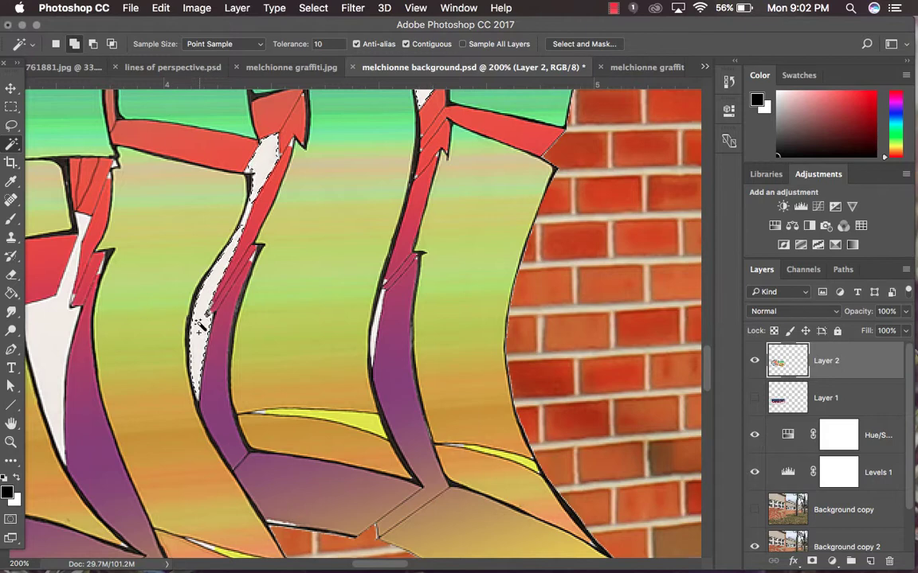
{"action": "left_click", "coordinate": [244, 223]}
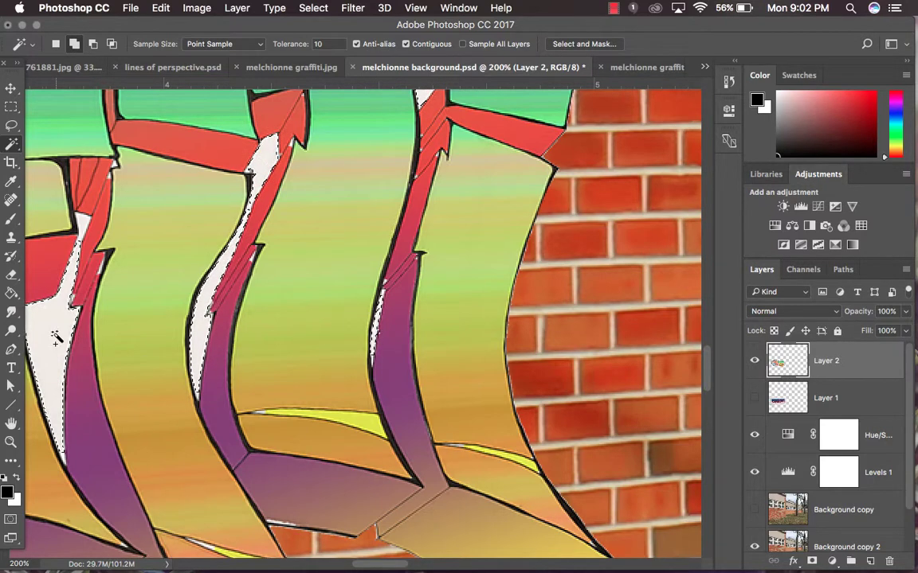
{"action": "scroll", "coordinate": [55, 339], "scroll_direction": "left", "scroll_amount": 5}
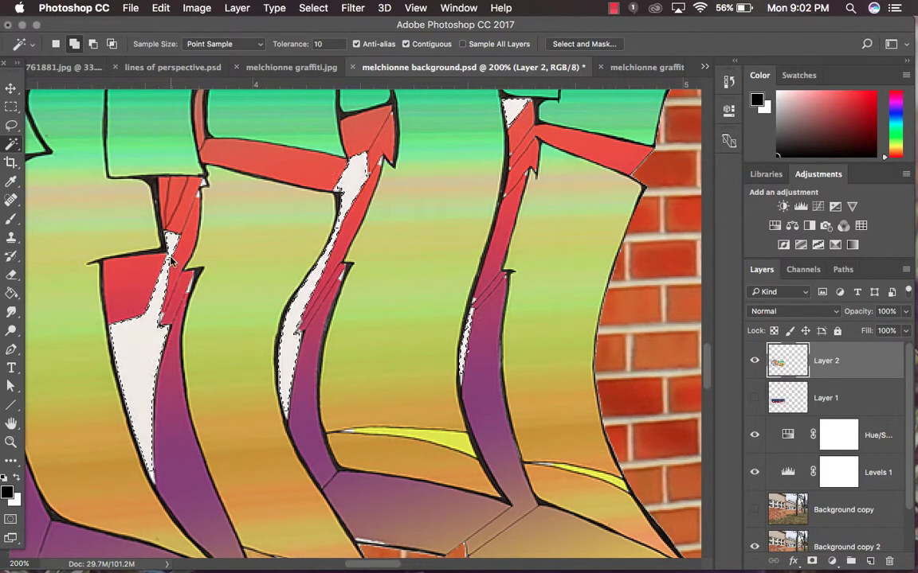
- Smooth the selection with a 1-pixel sample radius, delete the selected white areas from the graffiti layer, and deselect
{"action": "left_click", "coordinate": [313, 8]}
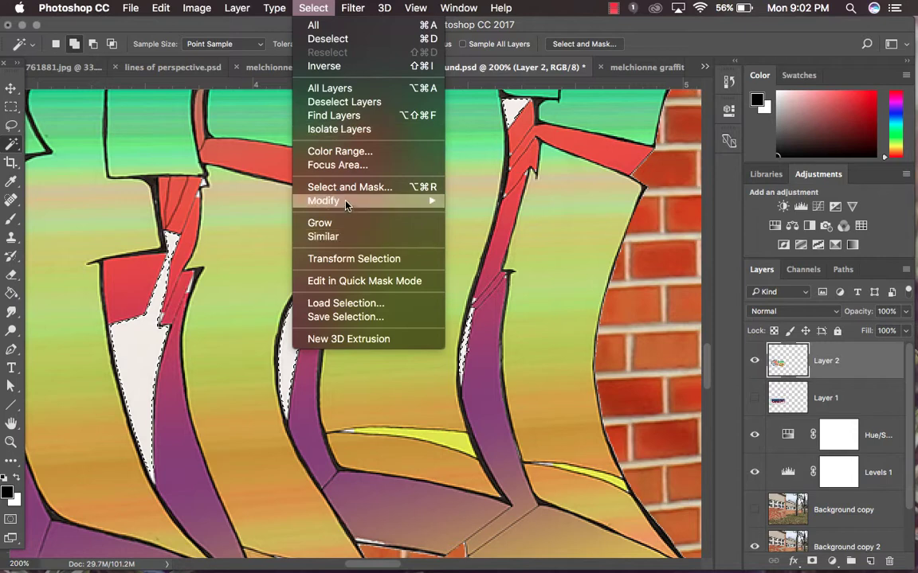
{"action": "mouse_move", "coordinate": [345, 206]}
{"action": "left_click", "coordinate": [519, 216]}
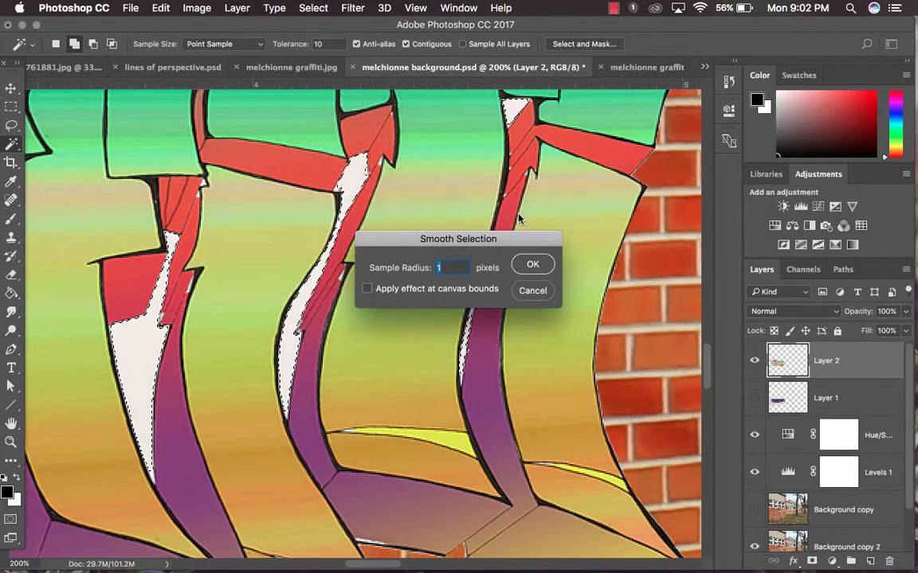
{"action": "left_click", "coordinate": [532, 261]}
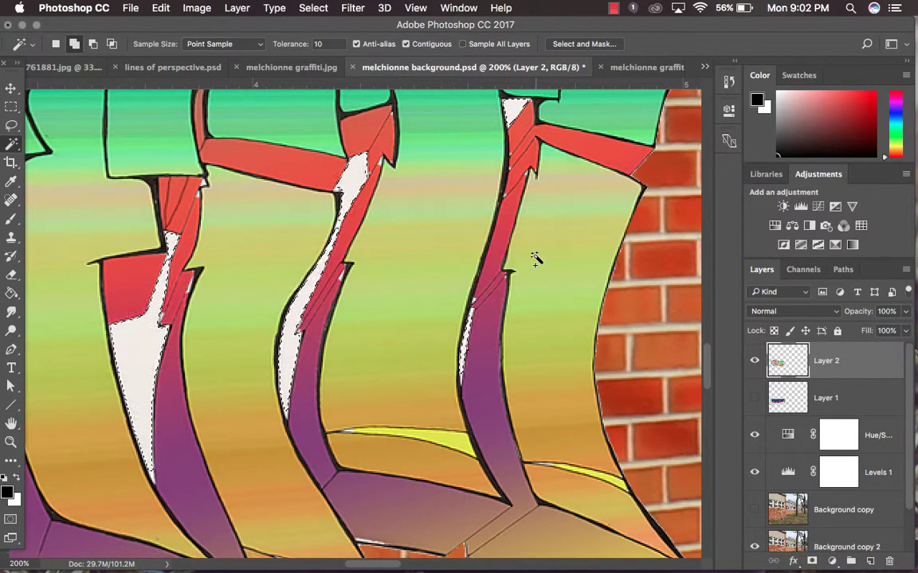
{"action": "key", "text": "Delete"}
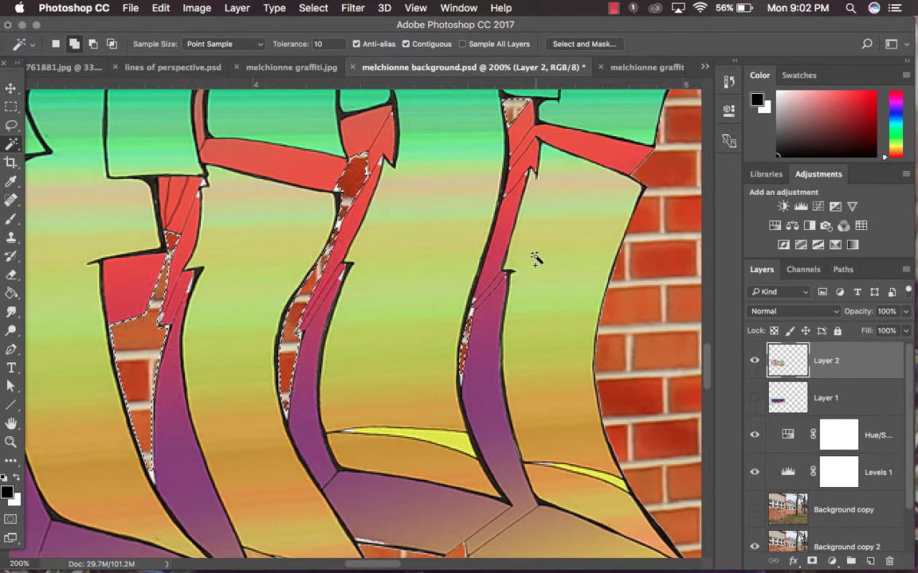
{"action": "key", "text": "super+d"}
{"action": "key", "text": "super+0"}
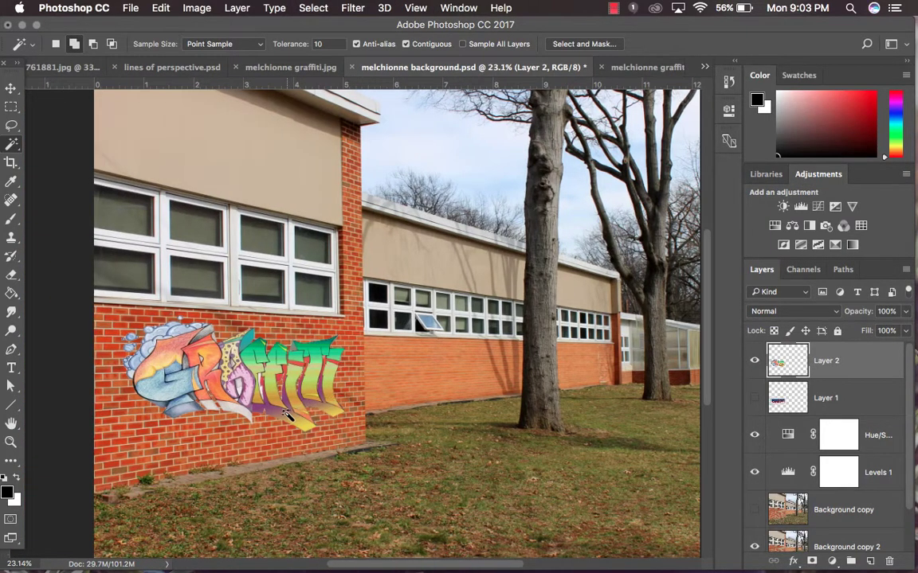
- Select and delete the white strip beside the red and purple shading of the first F in the graffiti
{"action": "key", "text": "super+equal"}
{"action": "key", "text": "super+equal"}
{"action": "key", "text": "super+equal"}
{"action": "key", "text": "super+equal"}
{"action": "key", "text": "super+equal"}
{"action": "key", "text": "super+equal"}
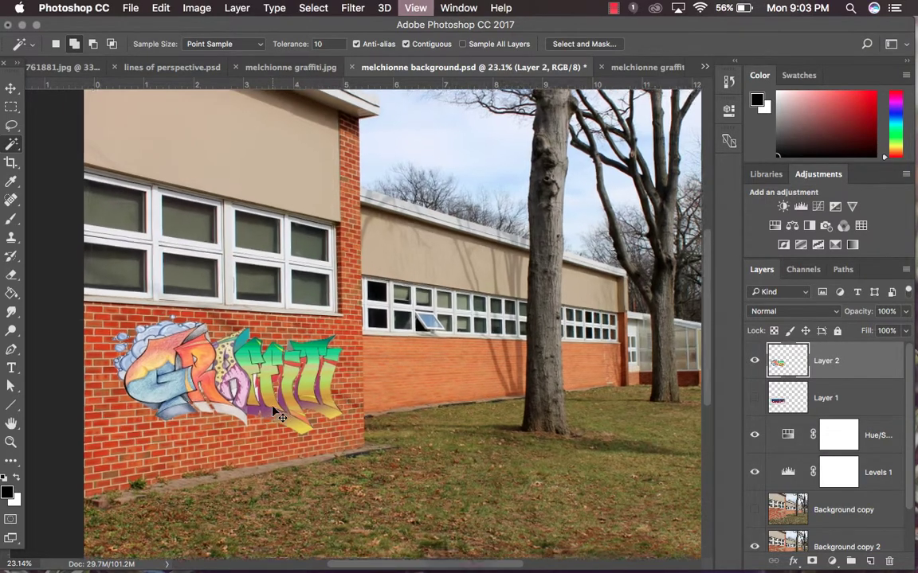
{"action": "scroll", "coordinate": [271, 406], "scroll_direction": "down", "scroll_amount": 10}
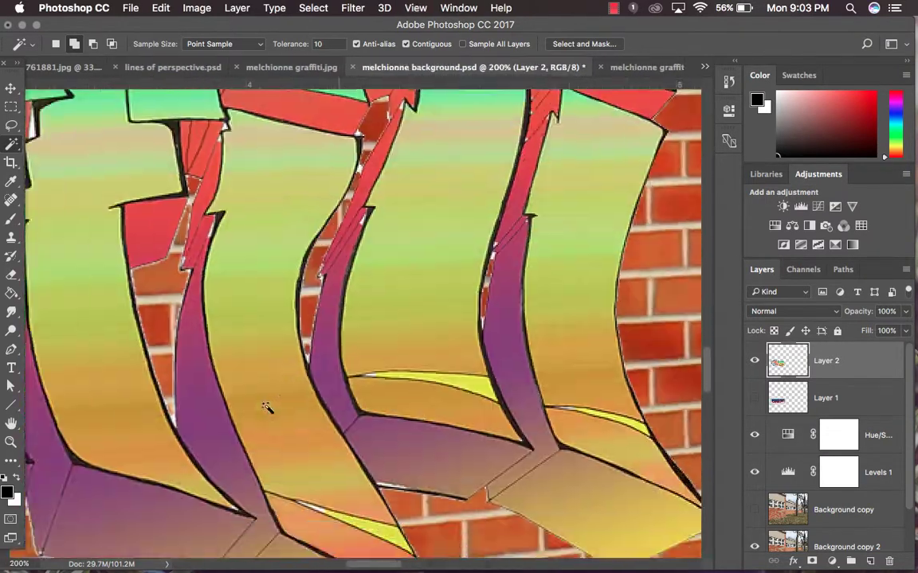
{"action": "scroll", "coordinate": [275, 405], "scroll_direction": "left", "scroll_amount": 10}
{"action": "left_click", "coordinate": [359, 226]}
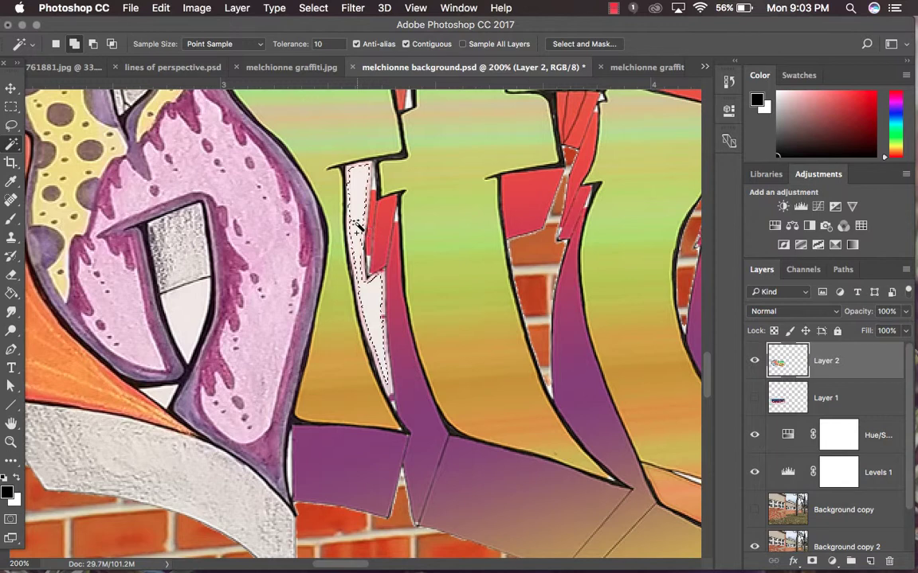
{"action": "key", "text": "Delete"}
- Remove the white area inside the pink letter A and the small white triangle beneath it
{"action": "left_click", "coordinate": [189, 303]}
{"action": "key", "text": "Delete"}
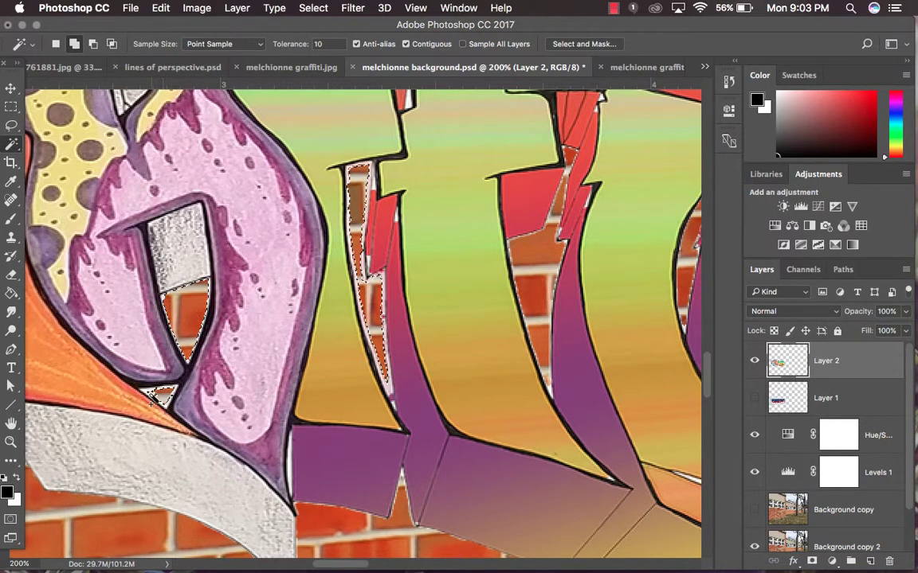
{"action": "left_click", "coordinate": [153, 394]}
{"action": "key", "text": "Delete"}
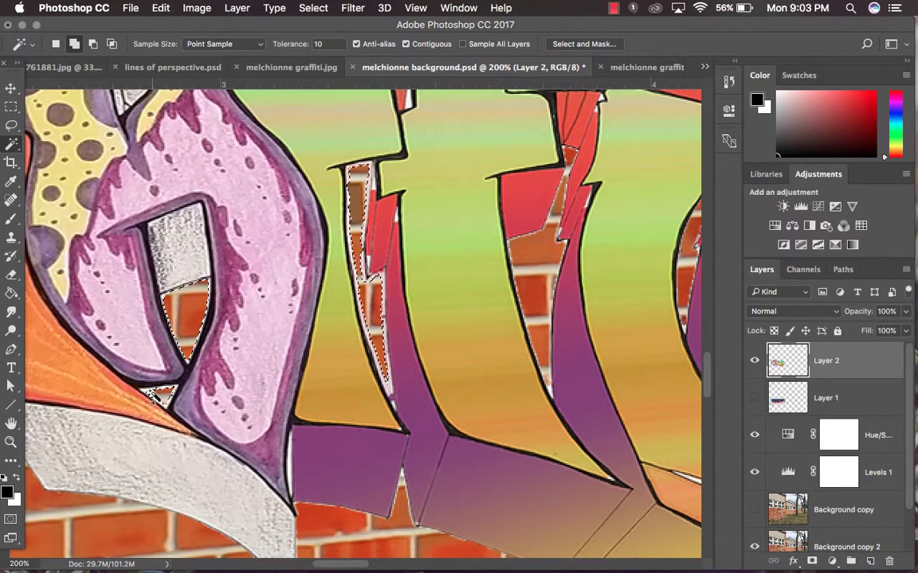
{"action": "key", "text": "super+0"}
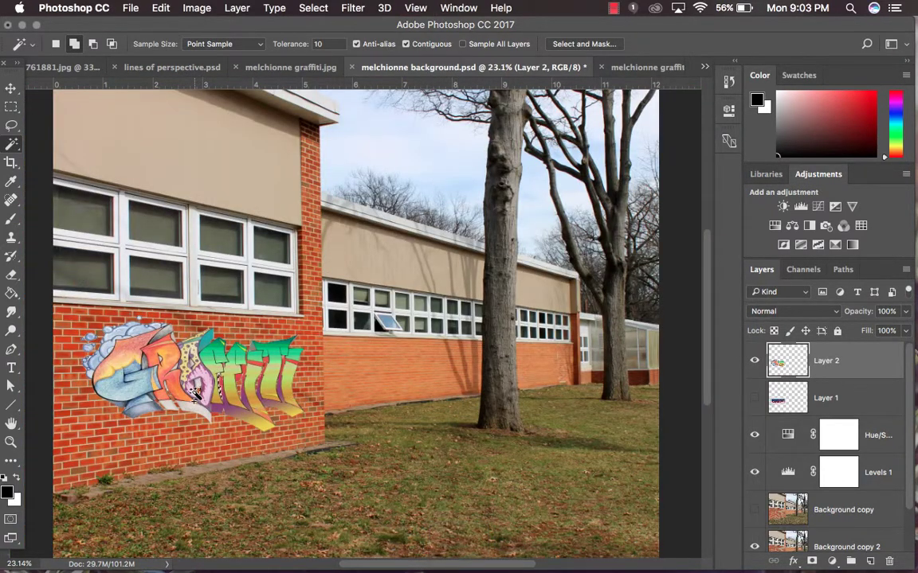
- Try the Multiply, Overlay and Soft Light blend modes on the graffiti layer
{"action": "left_click", "coordinate": [793, 309]}
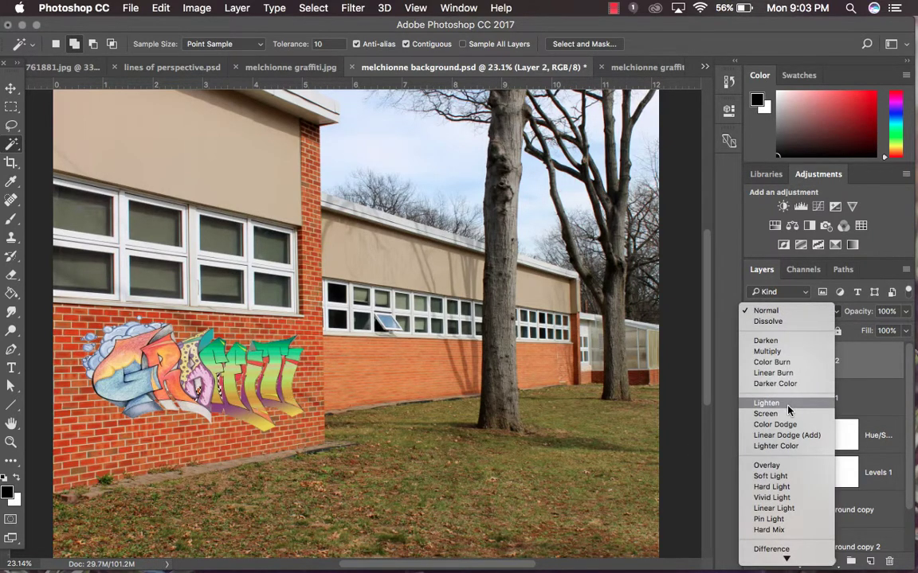
{"action": "scroll", "coordinate": [784, 358], "scroll_direction": "down", "scroll_amount": 1}
{"action": "left_click", "coordinate": [781, 348]}
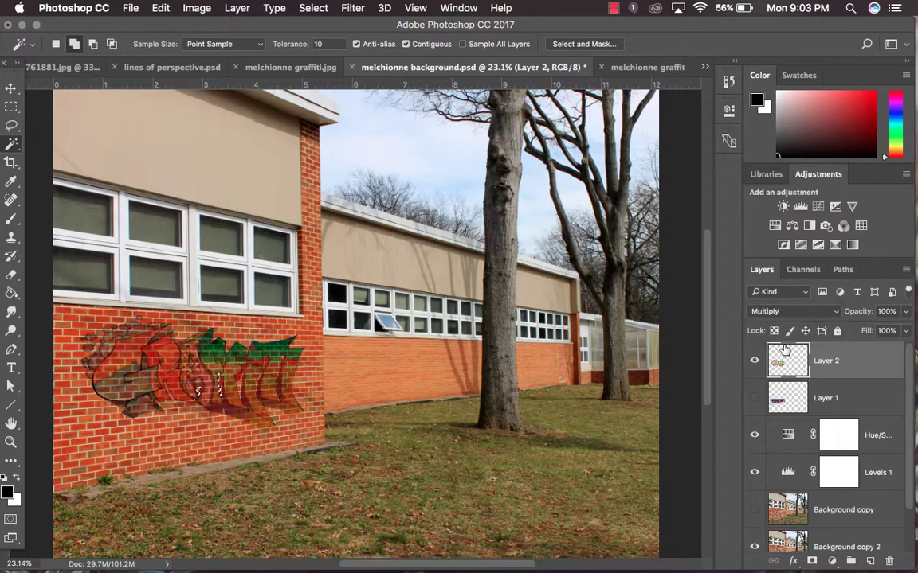
{"action": "left_click", "coordinate": [792, 312]}
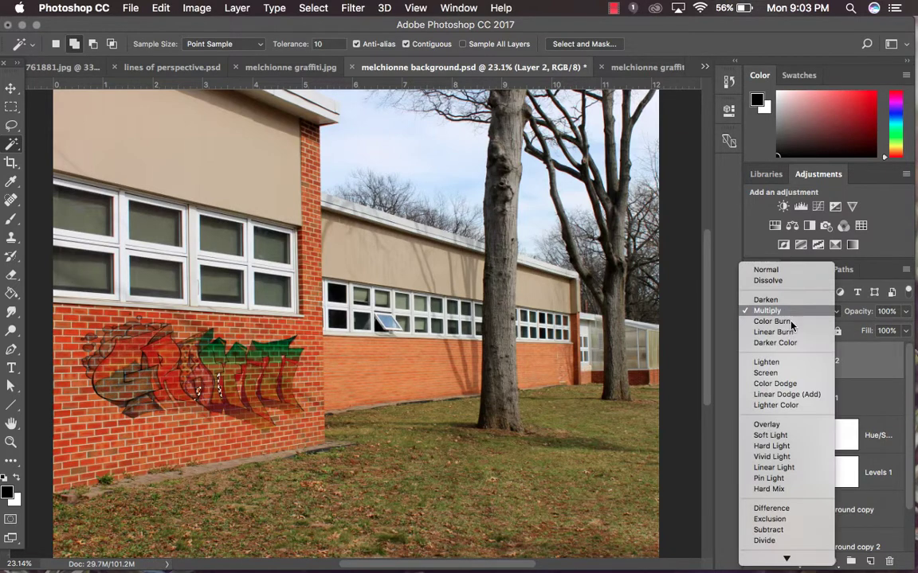
{"action": "scroll", "coordinate": [783, 430], "scroll_direction": "down", "scroll_amount": 1}
{"action": "left_click", "coordinate": [785, 434]}
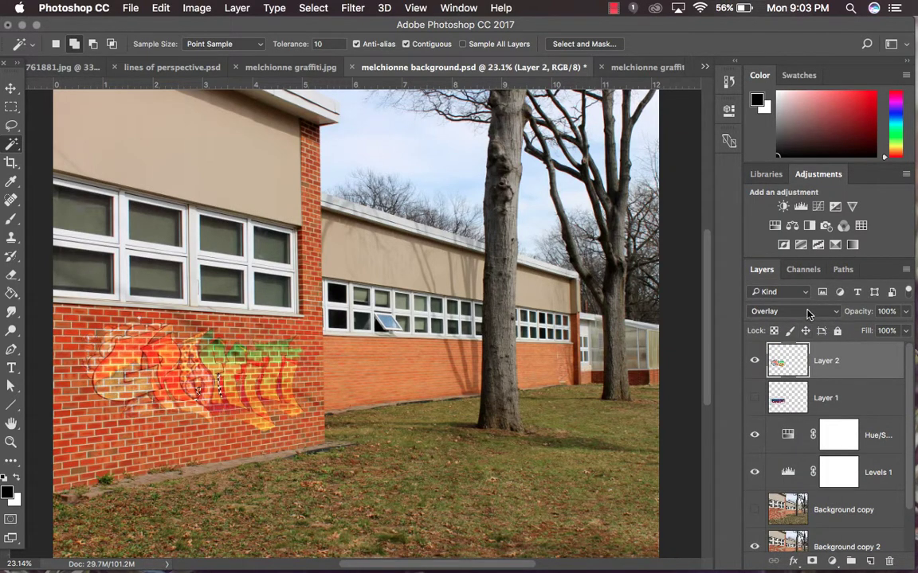
{"action": "left_click", "coordinate": [808, 314]}
{"action": "left_click", "coordinate": [799, 321]}
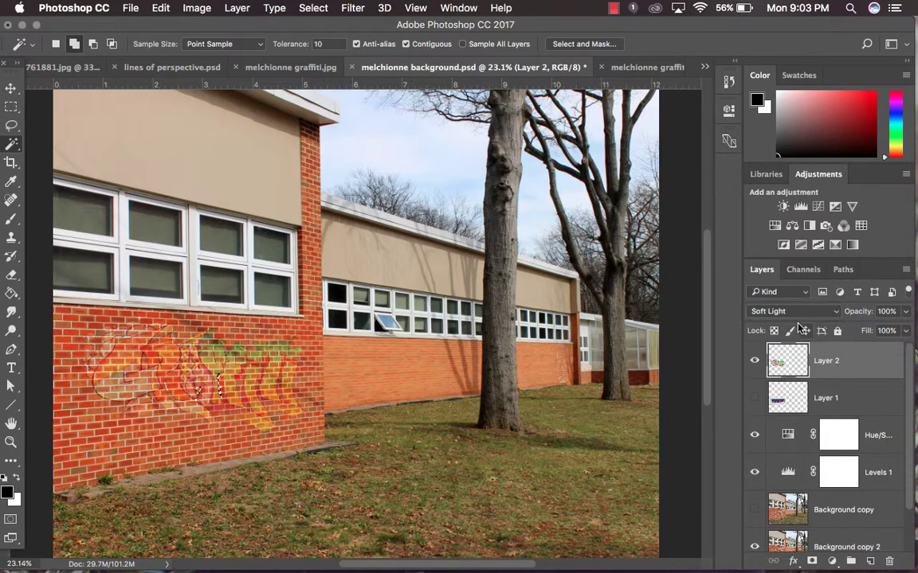
- Clear the selection and set the graffiti layer's blend mode to Hard Light
{"action": "key", "text": "super+d"}
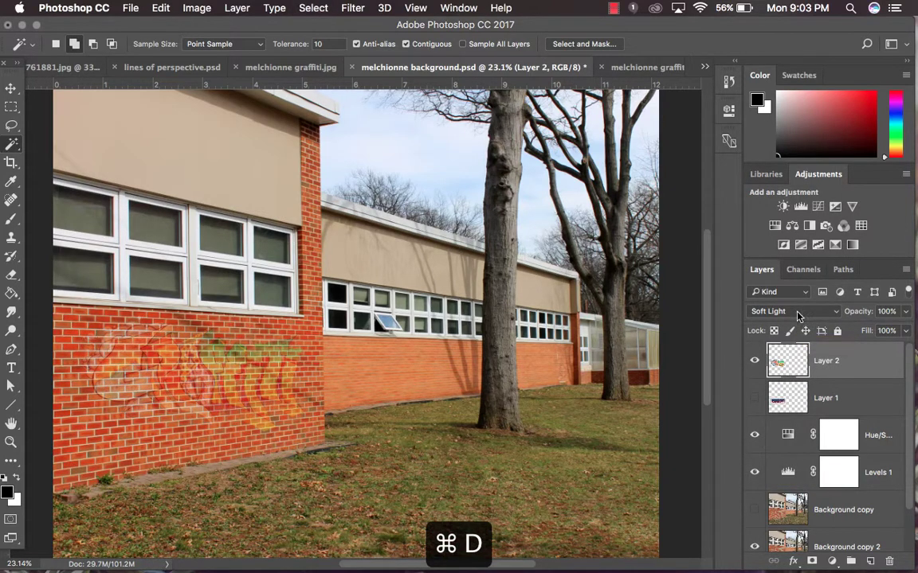
{"action": "left_click", "coordinate": [796, 312]}
{"action": "left_click", "coordinate": [797, 323]}
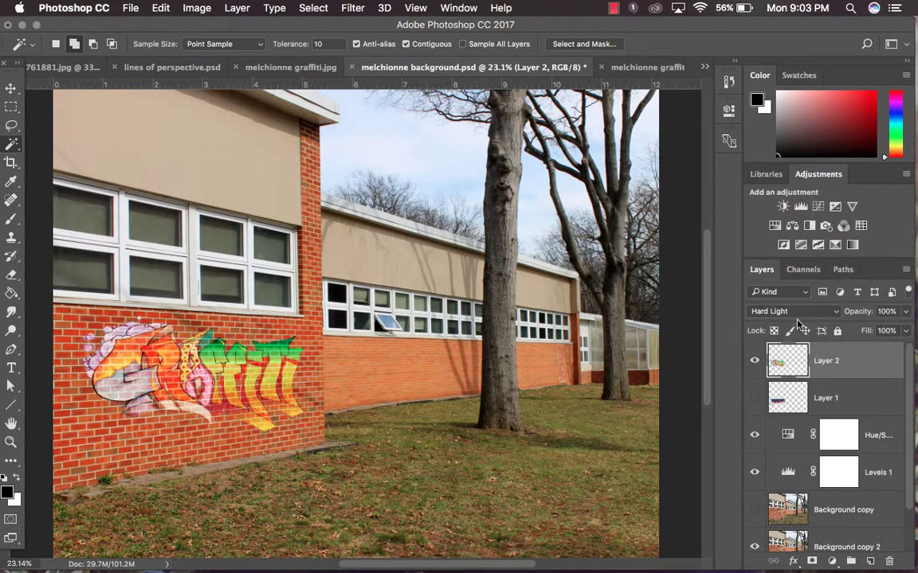
- Try the Vivid Light, Linear Light, Pin Light and Hard Mix blend modes on the graffiti layer, returning to Pin Light
{"action": "left_click", "coordinate": [796, 311]}
{"action": "left_click", "coordinate": [797, 322]}
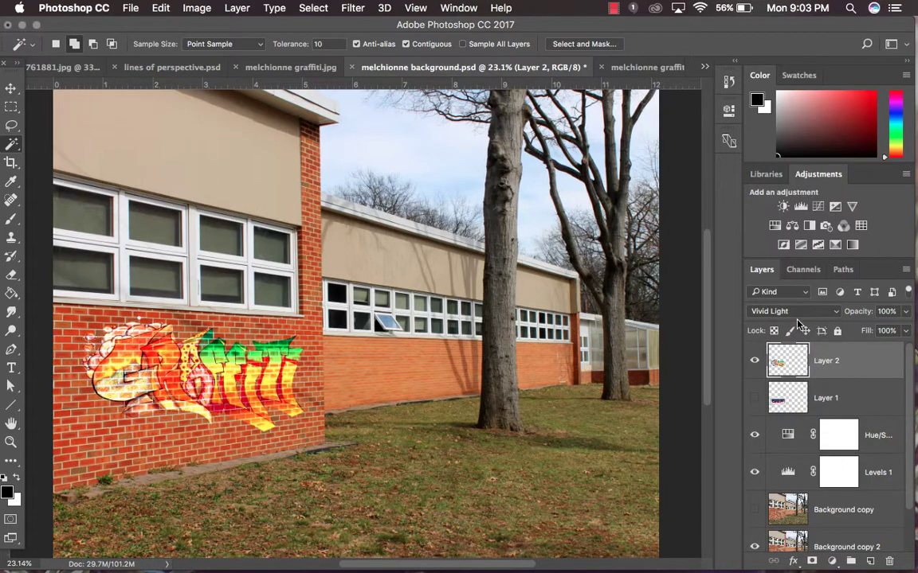
{"action": "left_click", "coordinate": [798, 314]}
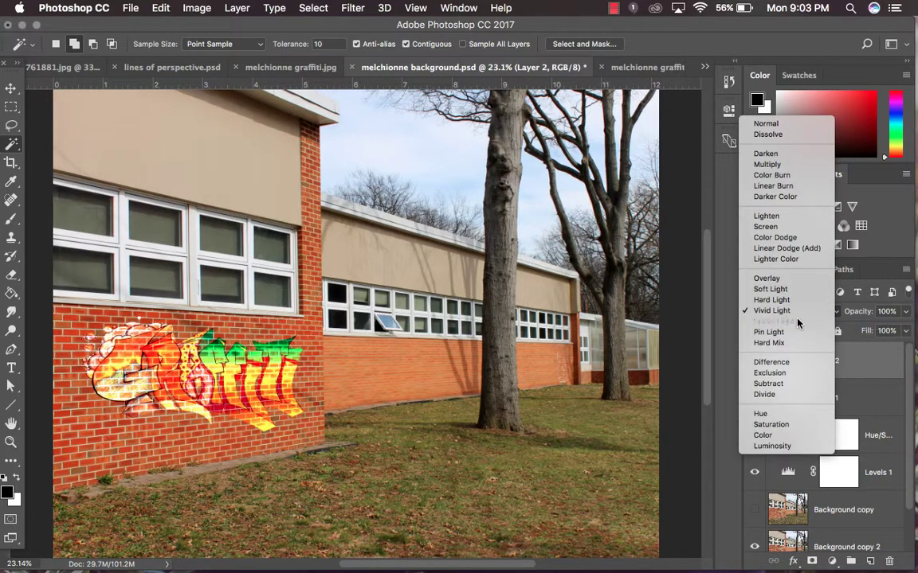
{"action": "left_click", "coordinate": [799, 322]}
{"action": "left_click", "coordinate": [797, 314]}
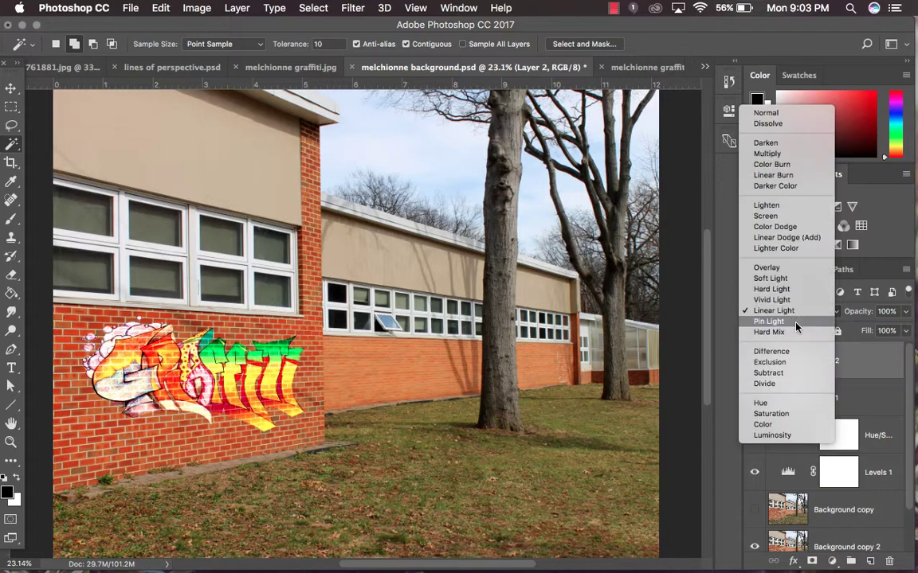
{"action": "left_click", "coordinate": [797, 322]}
{"action": "left_click", "coordinate": [797, 314]}
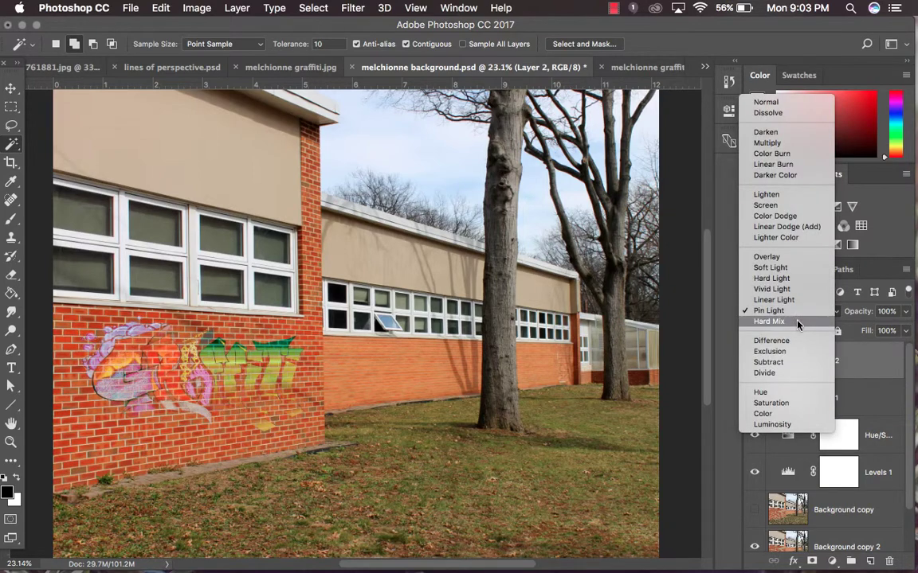
{"action": "left_click", "coordinate": [797, 321]}
{"action": "left_click", "coordinate": [798, 311]}
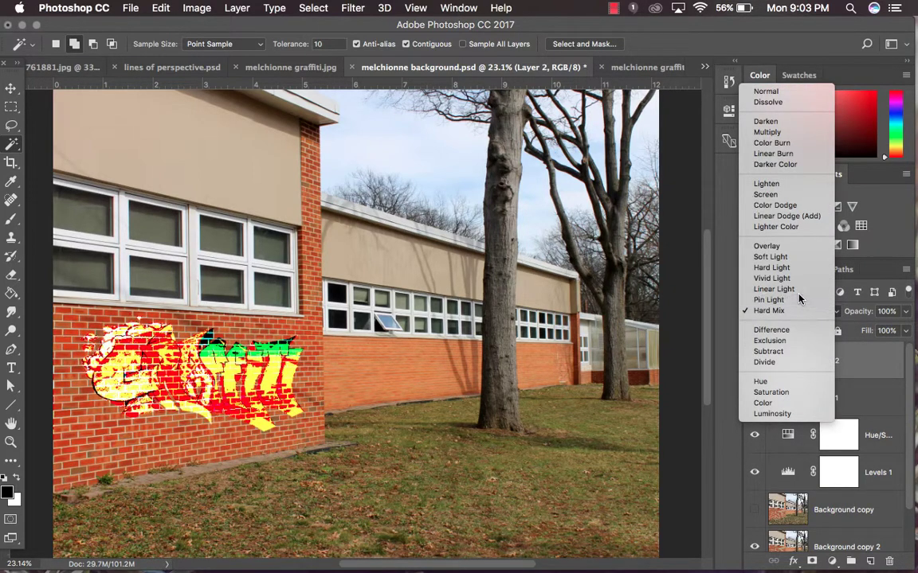
{"action": "left_click", "coordinate": [799, 300]}
- Try the Difference, Exclusion, Subtract and Divide blend modes on the graffiti layer and return it to Hard Light
{"action": "left_click", "coordinate": [795, 314]}
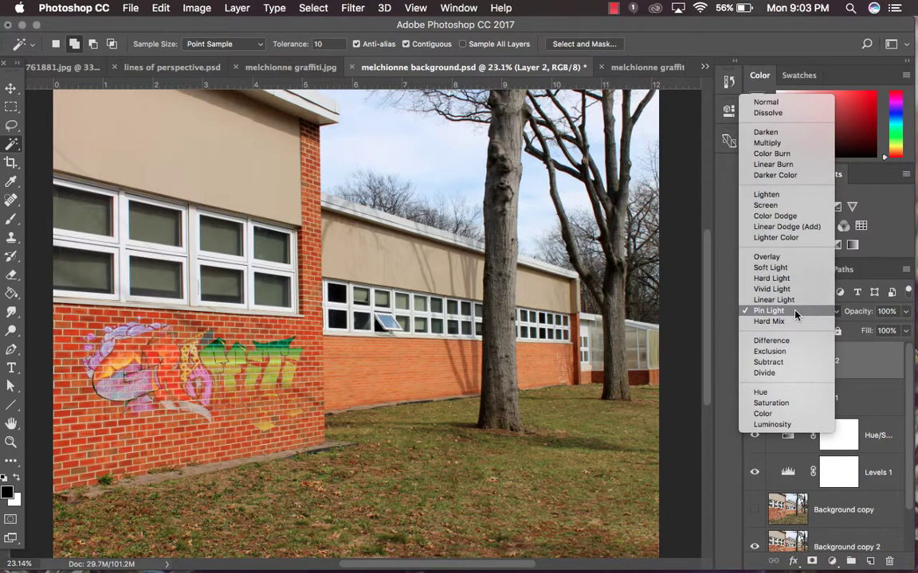
{"action": "left_click", "coordinate": [794, 342]}
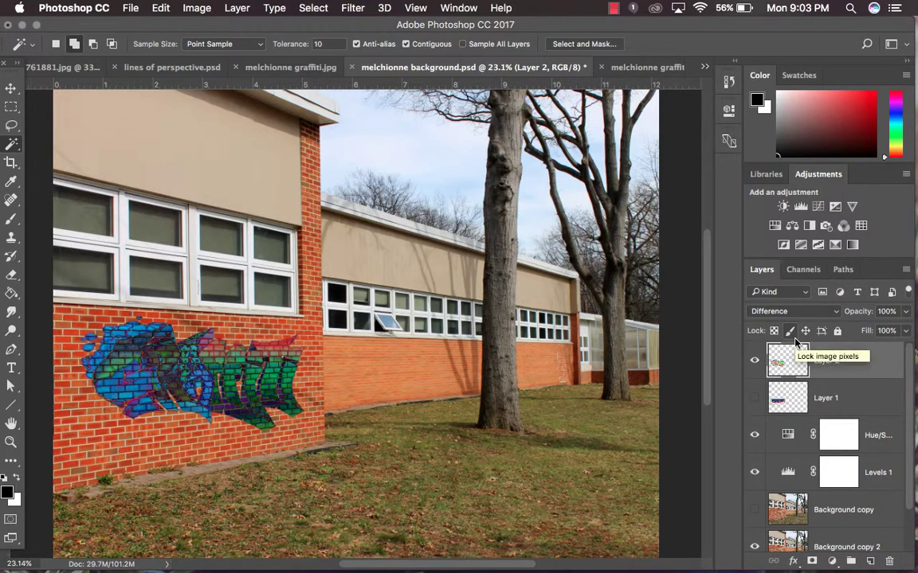
{"action": "left_click", "coordinate": [800, 311]}
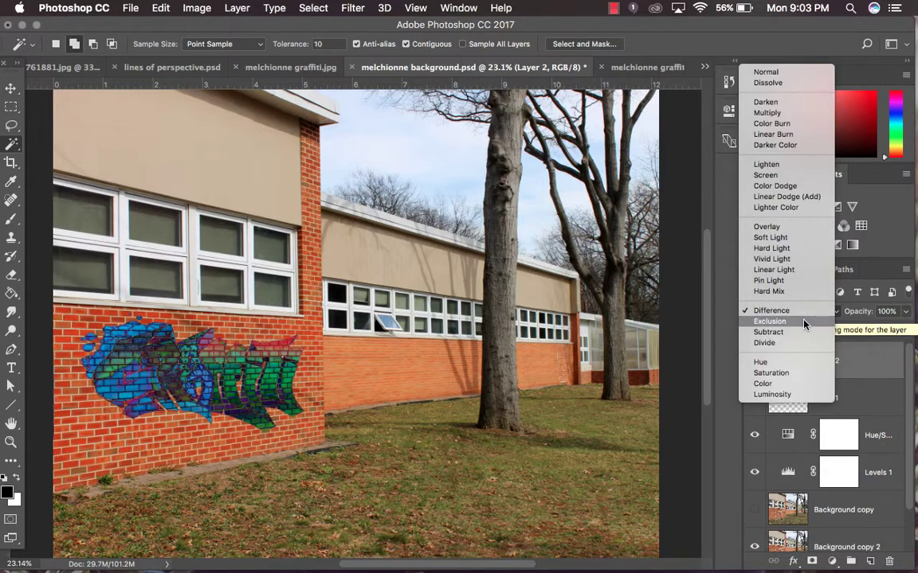
{"action": "left_click", "coordinate": [803, 322]}
{"action": "left_click", "coordinate": [804, 316]}
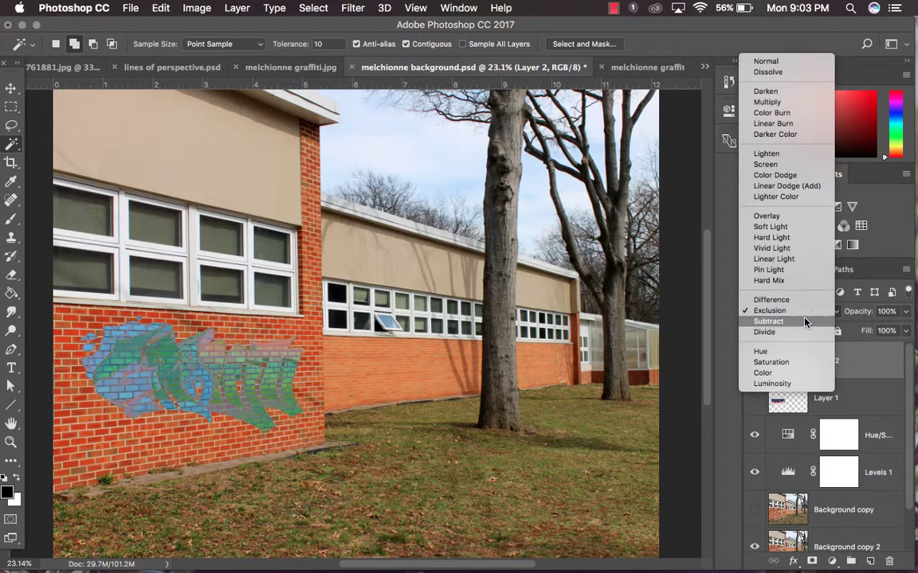
{"action": "left_click", "coordinate": [805, 322]}
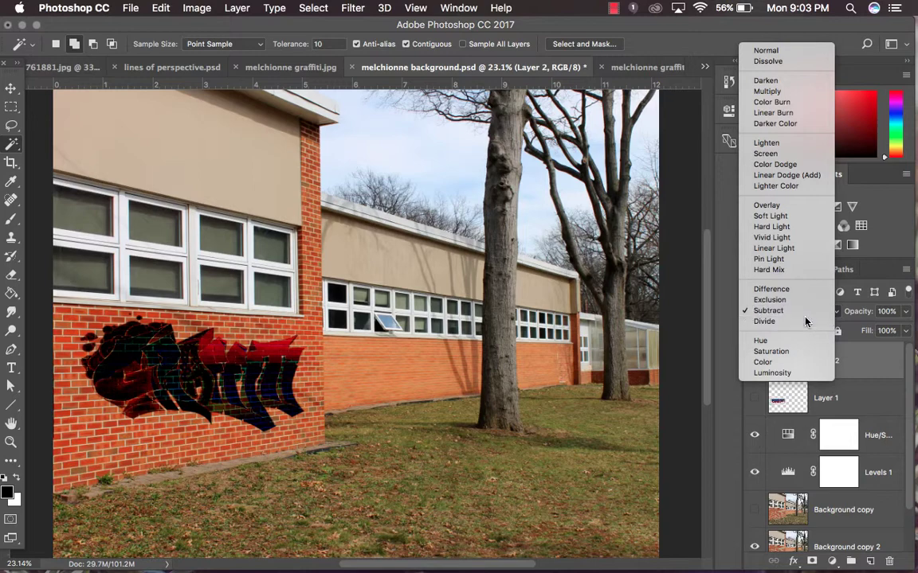
{"action": "left_click", "coordinate": [807, 320]}
{"action": "left_click", "coordinate": [807, 315]}
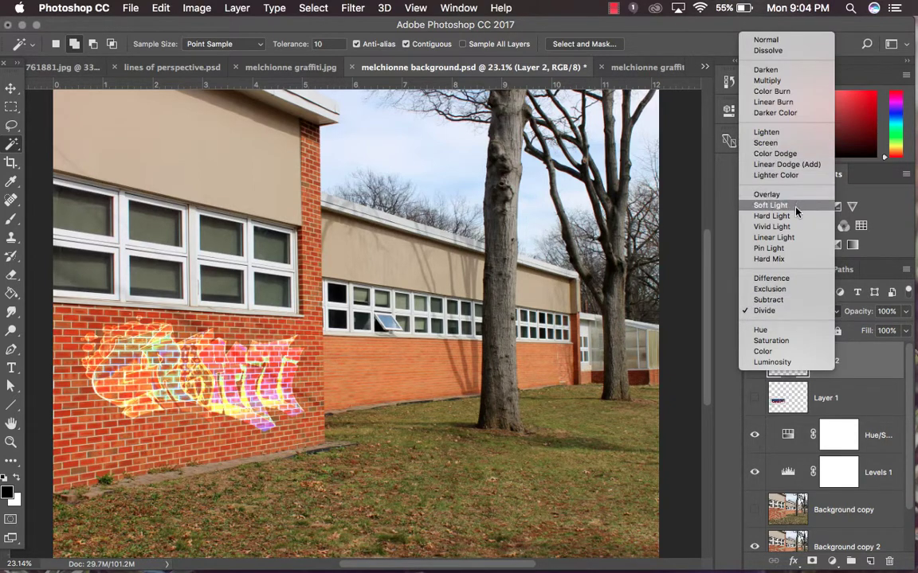
{"action": "left_click", "coordinate": [795, 216]}
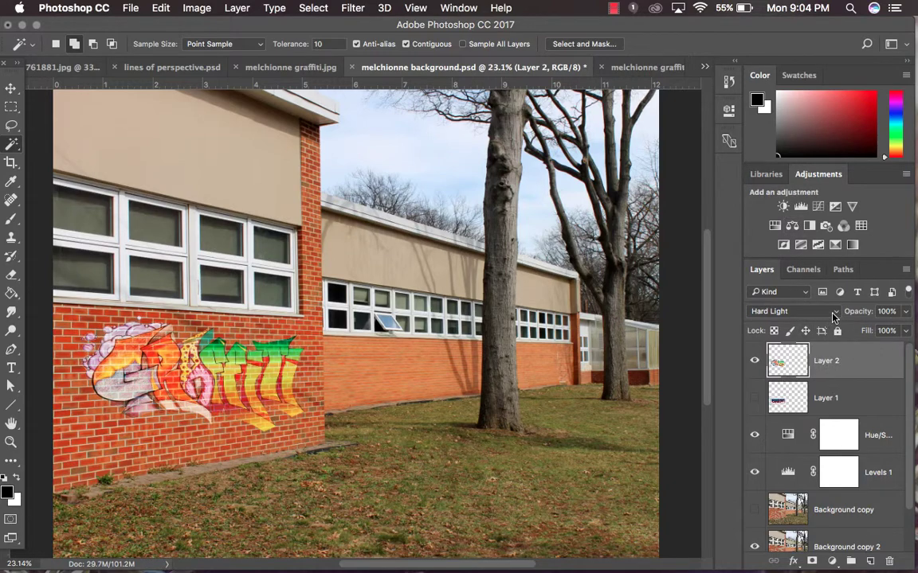
- Duplicate the Hard Light graffiti layer and compare the lettering on the wall with the copy hidden and shown
{"action": "key", "text": "super+j"}
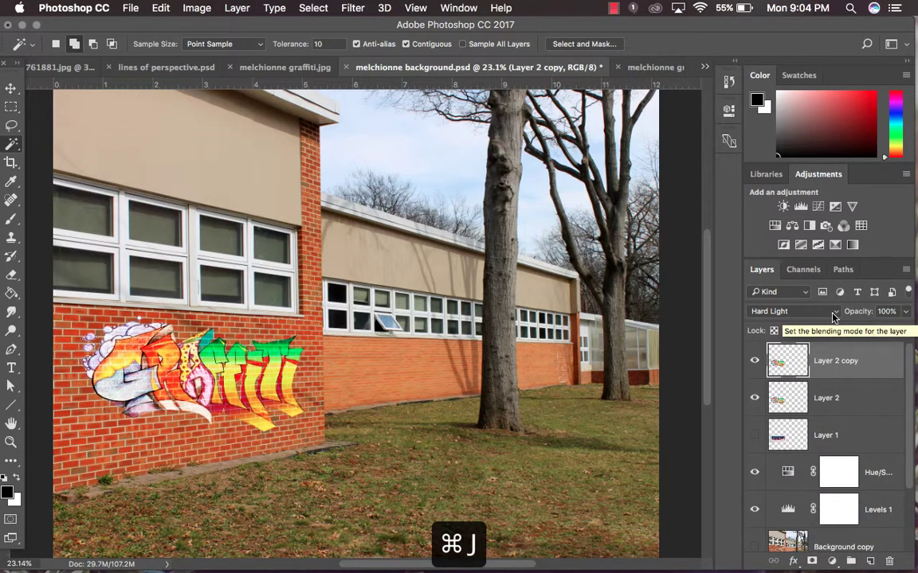
{"action": "key", "text": "super+equal"}
{"action": "key", "text": "super+equal"}
{"action": "key", "text": "super+equal"}
{"action": "key", "text": "super+equal"}
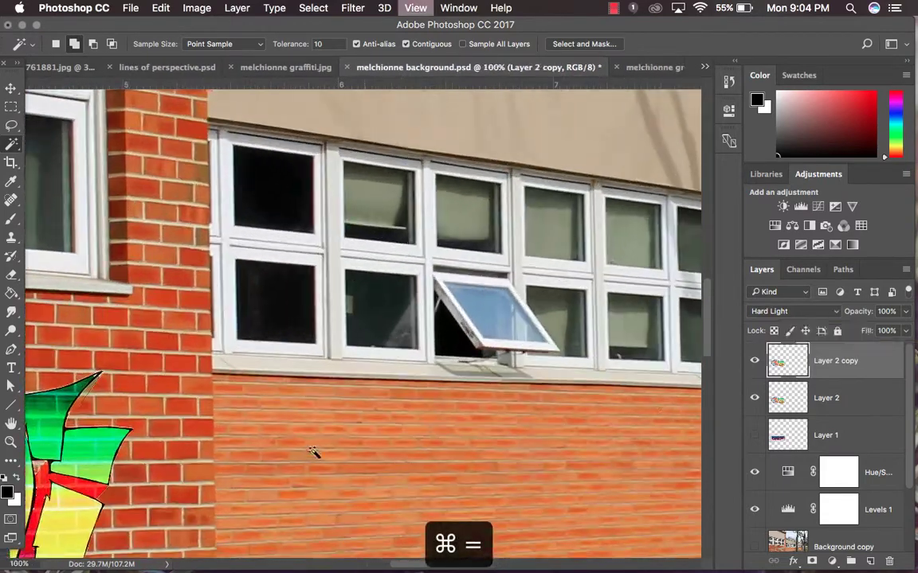
{"action": "scroll", "coordinate": [154, 415], "scroll_direction": "left", "scroll_amount": 10}
{"action": "scroll", "coordinate": [153, 416], "scroll_direction": "down", "scroll_amount": 4}
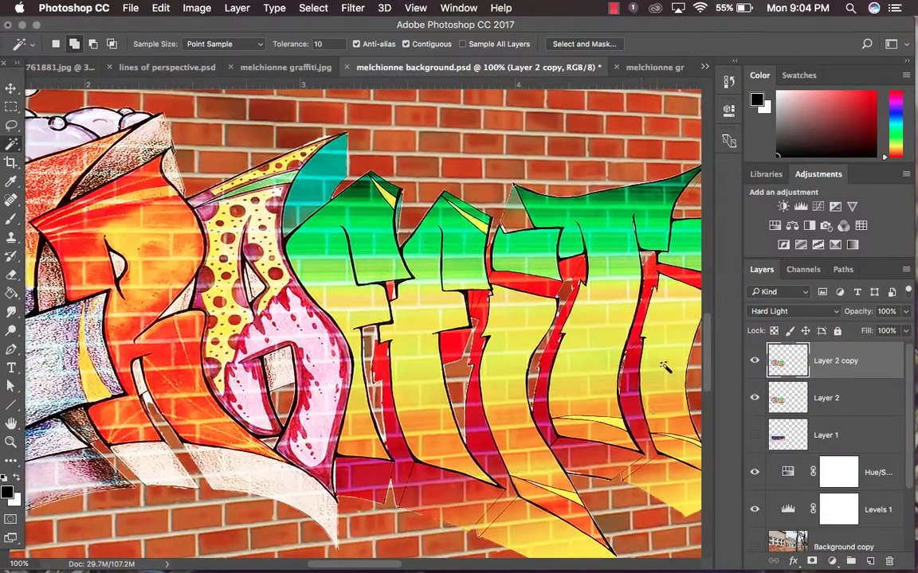
{"action": "left_click", "coordinate": [755, 360]}
{"action": "left_click", "coordinate": [755, 360]}
{"action": "left_click", "coordinate": [757, 360]}
{"action": "left_click", "coordinate": [756, 361]}
- Try the Overlay blend mode on the graffiti copy, and set it to Multiply
{"action": "left_click", "coordinate": [791, 311]}
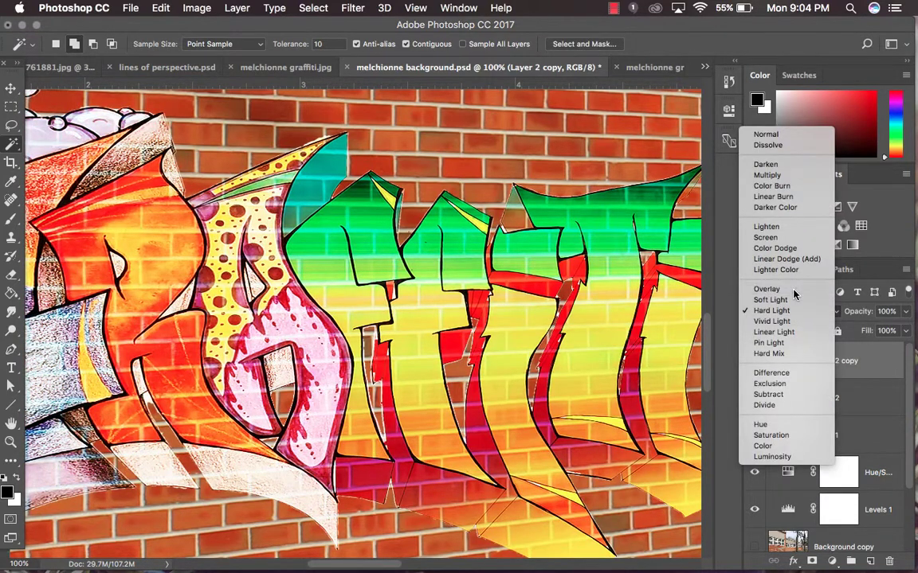
{"action": "left_click", "coordinate": [793, 291]}
{"action": "left_click", "coordinate": [791, 312]}
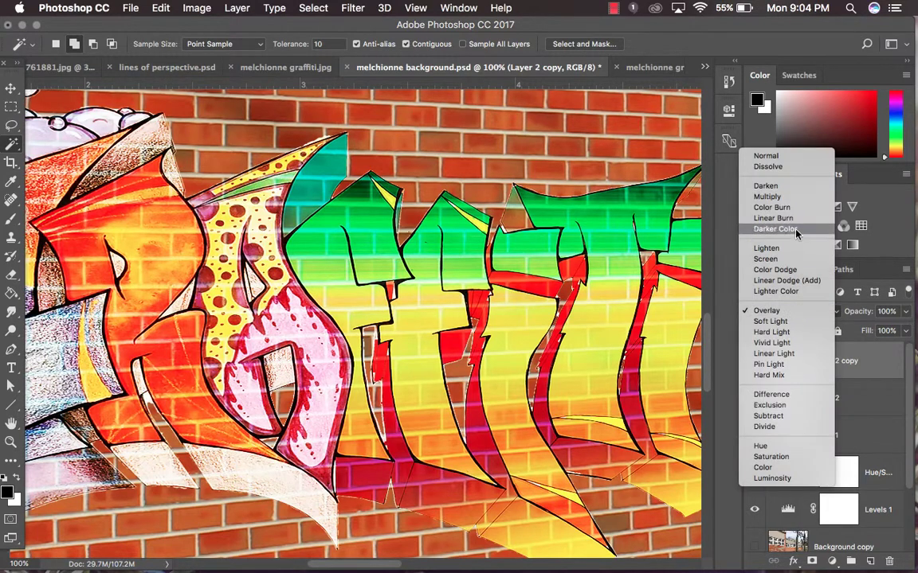
{"action": "left_click", "coordinate": [787, 197]}
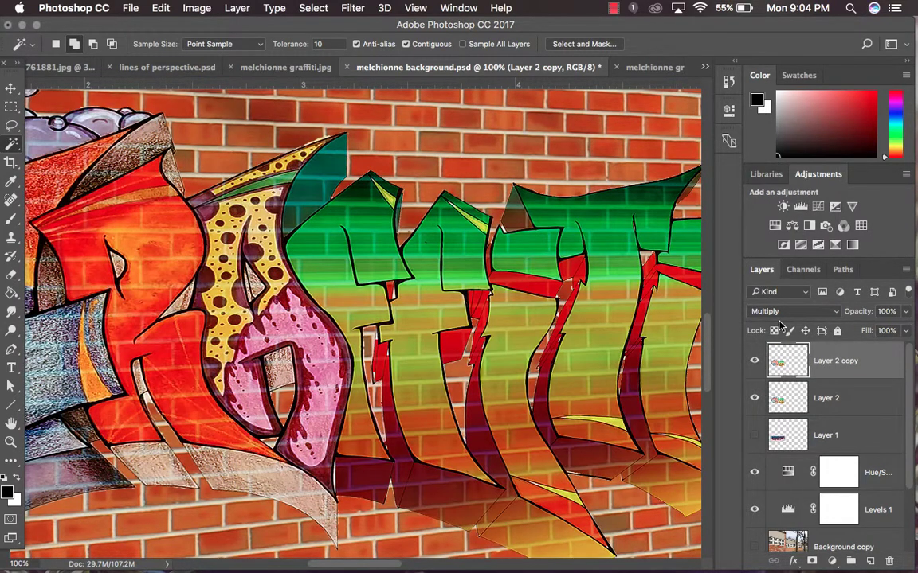
- Check the blend modes of both graffiti layers and compare the lettering with the Multiply copy hidden and shown
{"action": "key", "text": "super+minus"}
{"action": "key", "text": "super+minus"}
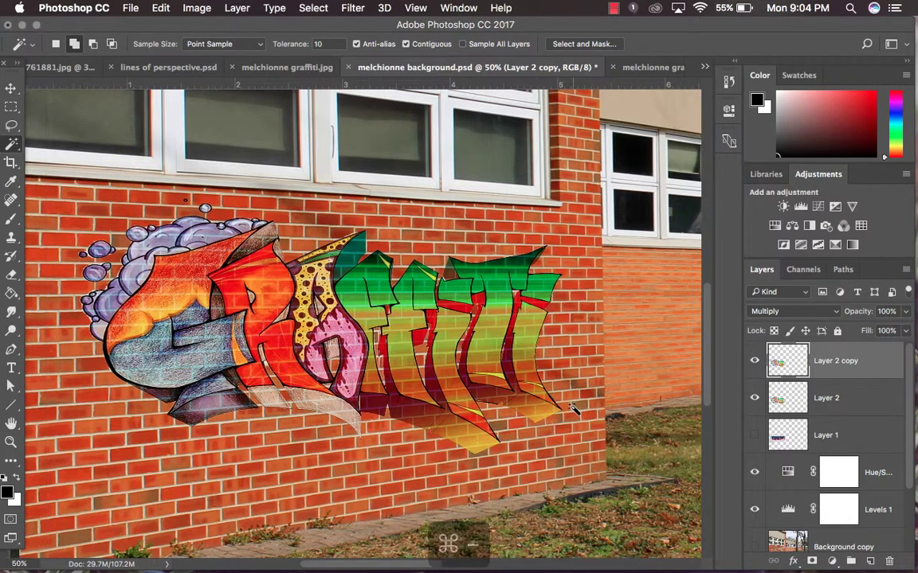
{"action": "left_click", "coordinate": [828, 399]}
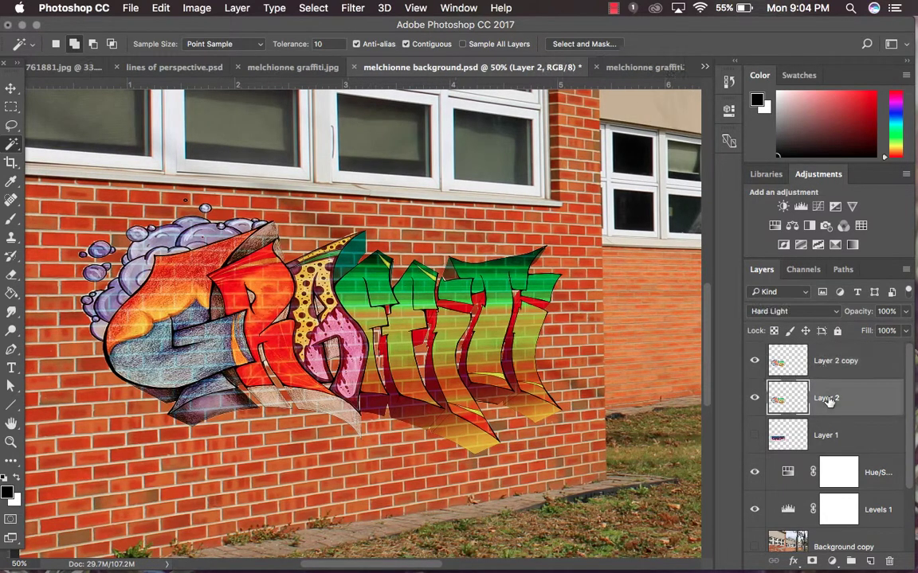
{"action": "left_click", "coordinate": [839, 366]}
{"action": "left_click", "coordinate": [756, 361]}
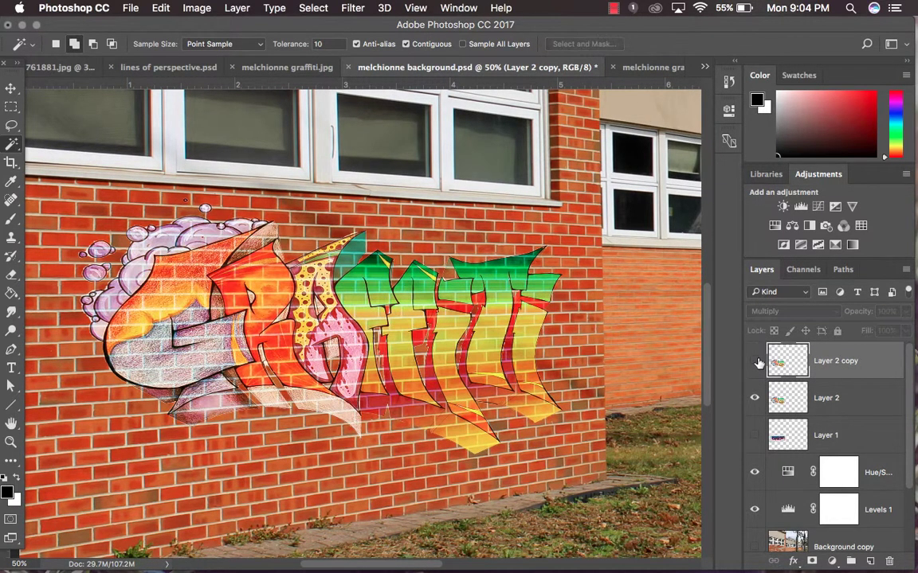
{"action": "left_click", "coordinate": [755, 361]}
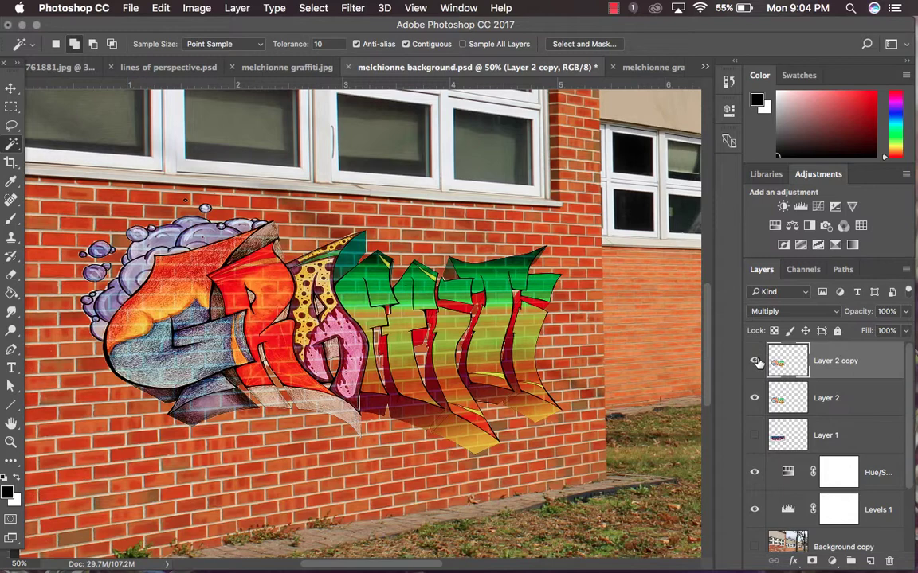
{"action": "left_click", "coordinate": [755, 361]}
{"action": "left_click", "coordinate": [755, 362]}
- Duplicate the Multiply graffiti copy, set the new layer to Normal, and hide the two graffiti layers beneath it
{"action": "key", "text": "super+j"}
{"action": "left_click", "coordinate": [777, 313]}
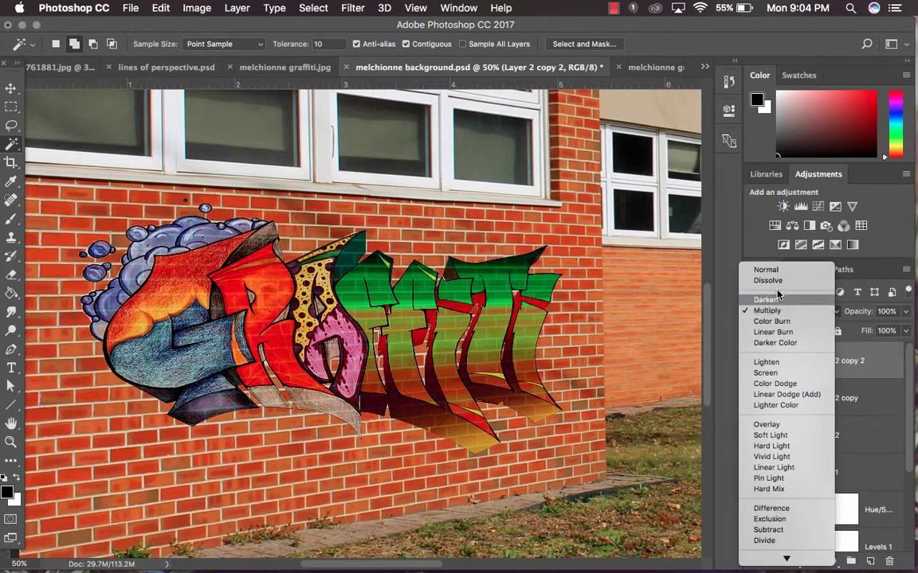
{"action": "left_click", "coordinate": [763, 266]}
{"action": "left_click", "coordinate": [755, 398]}
{"action": "left_click", "coordinate": [754, 435]}
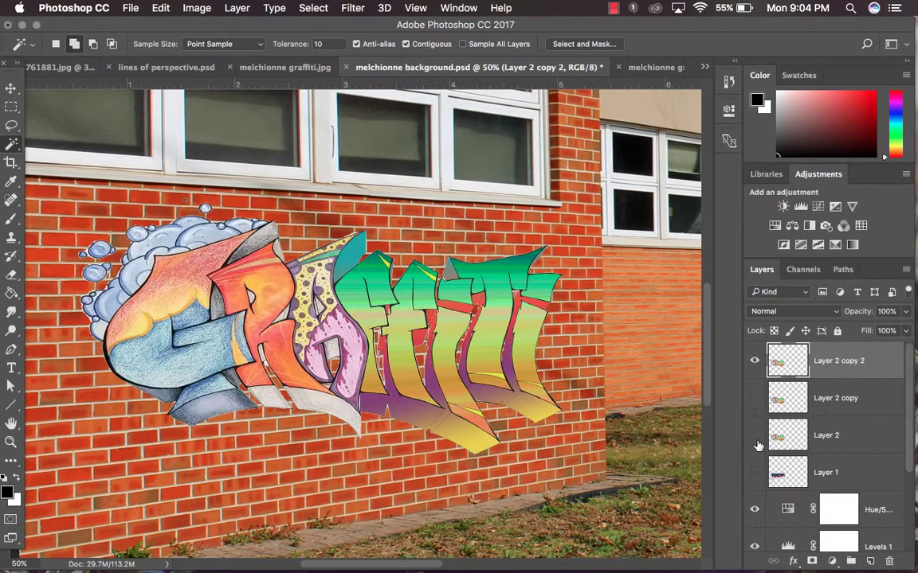
- Try 78% opacity on the Normal graffiti copy, restore it to 100%, and show the two graffiti layers beneath
{"action": "left_click", "coordinate": [906, 312]}
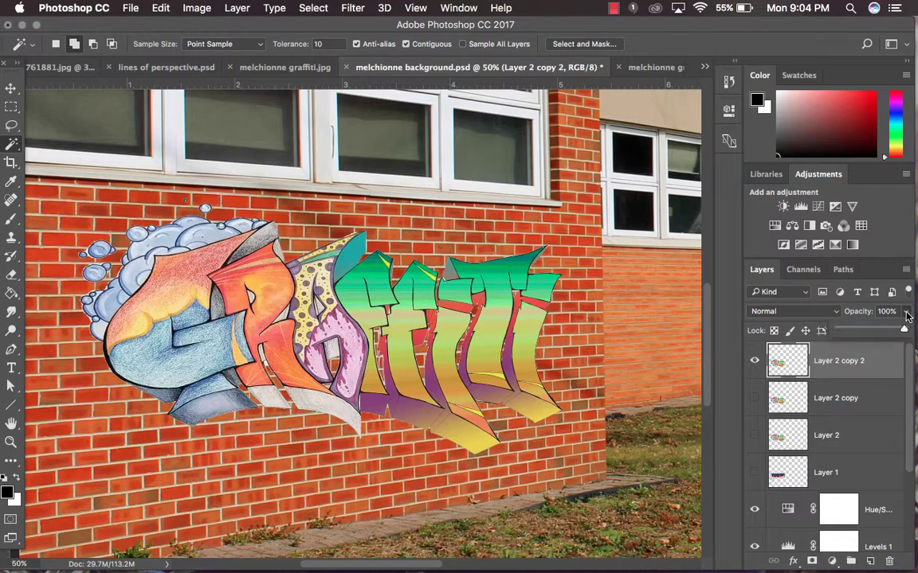
{"action": "left_click_drag", "start_coordinate": [904, 333], "coordinate": [890, 332]}
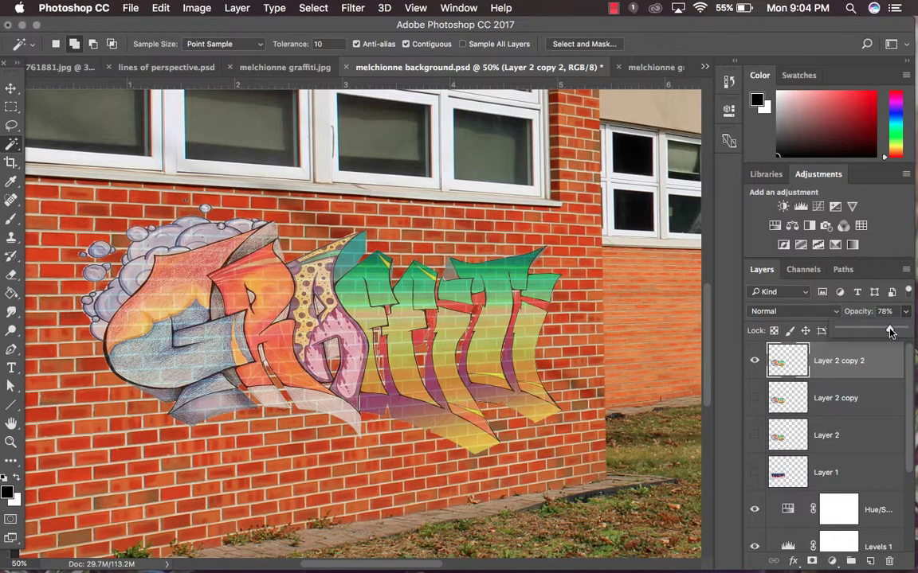
{"action": "left_click_drag", "start_coordinate": [890, 333], "coordinate": [904, 333]}
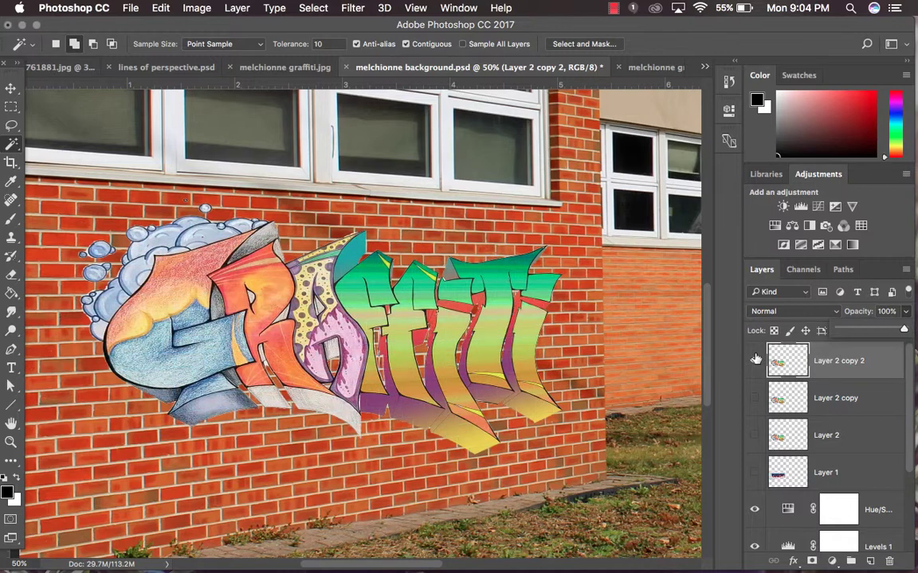
{"action": "left_click", "coordinate": [755, 398]}
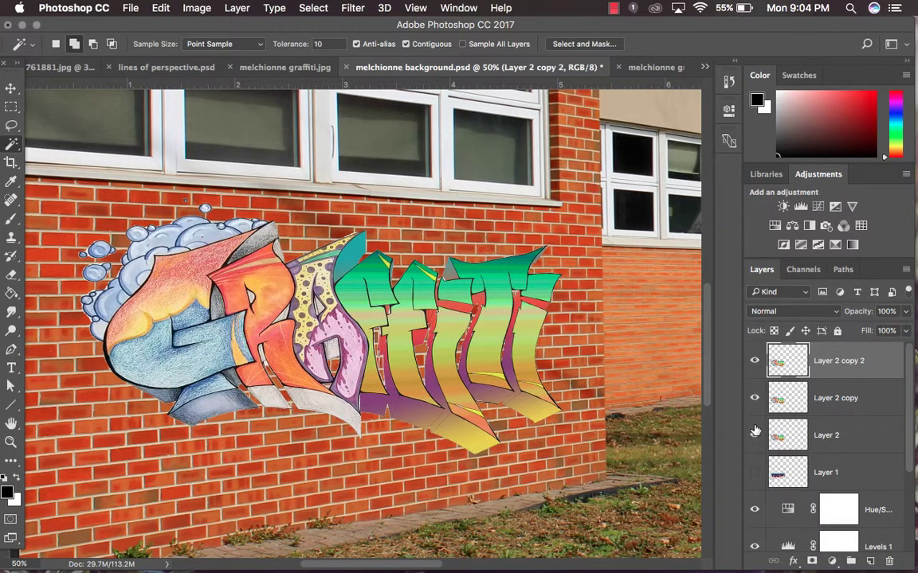
- Try the Difference, Screen and Multiply blend modes on the topmost graffiti copy
{"action": "left_click", "coordinate": [789, 311]}
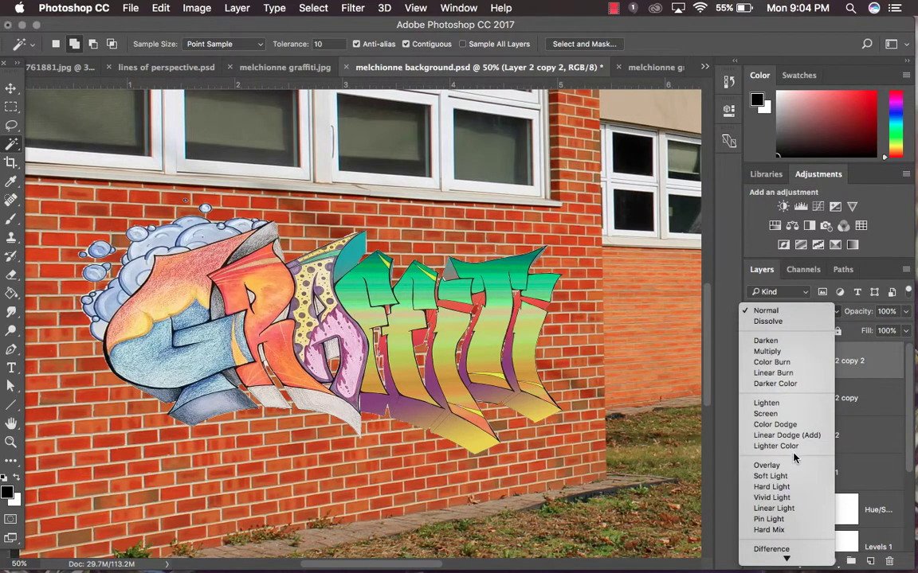
{"action": "left_click", "coordinate": [785, 478]}
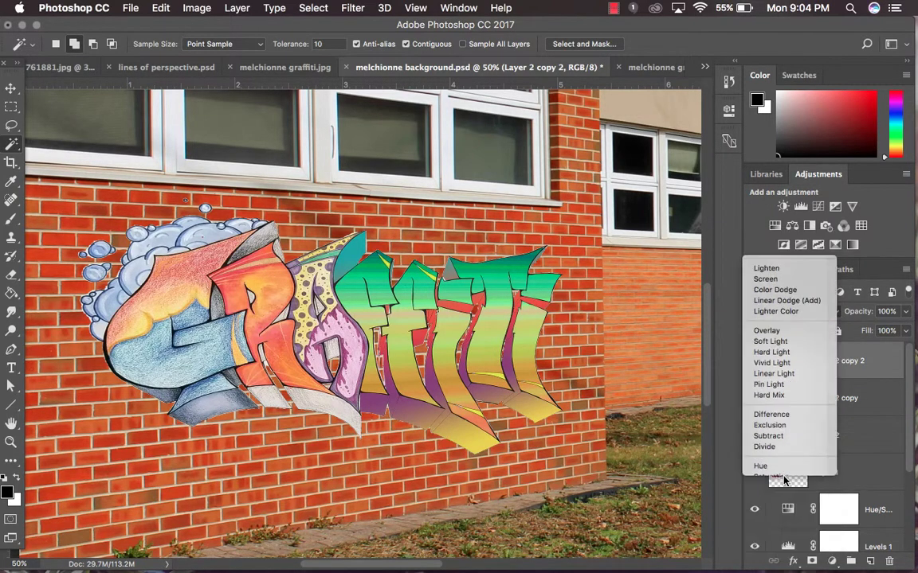
{"action": "left_click", "coordinate": [810, 314]}
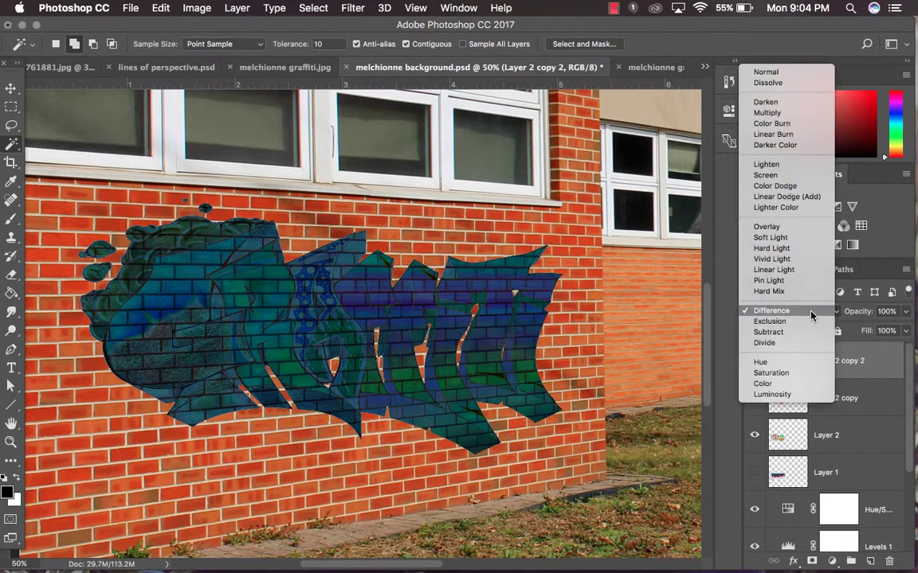
{"action": "left_click", "coordinate": [810, 176]}
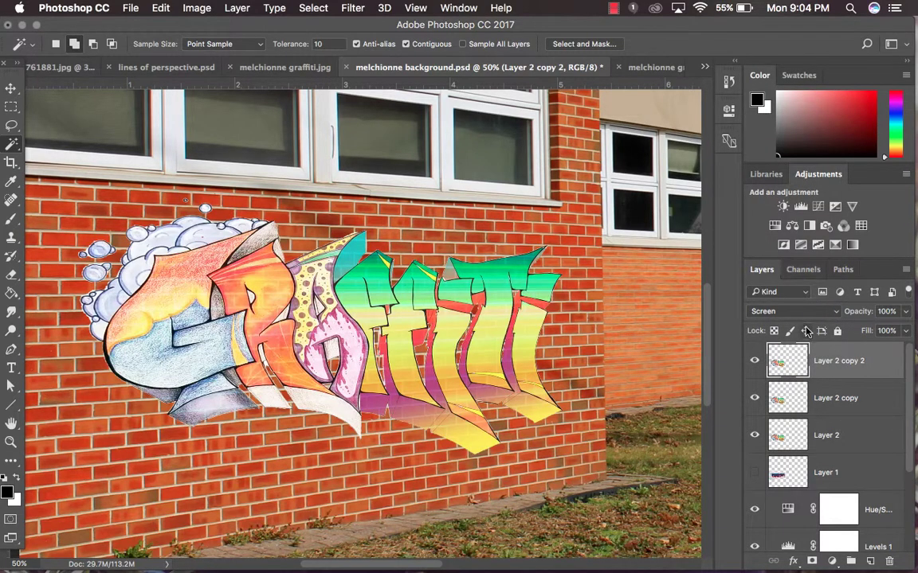
{"action": "left_click", "coordinate": [811, 311]}
{"action": "left_click", "coordinate": [808, 250]}
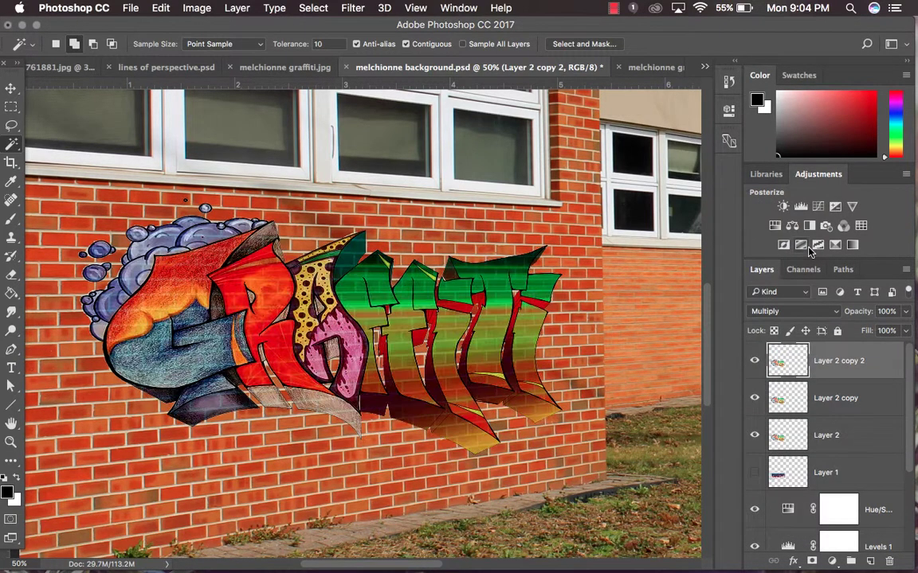
- Try the Soft Light and Overlay blend modes on the topmost graffiti copy, returning it to Soft Light
{"action": "left_click", "coordinate": [800, 311]}
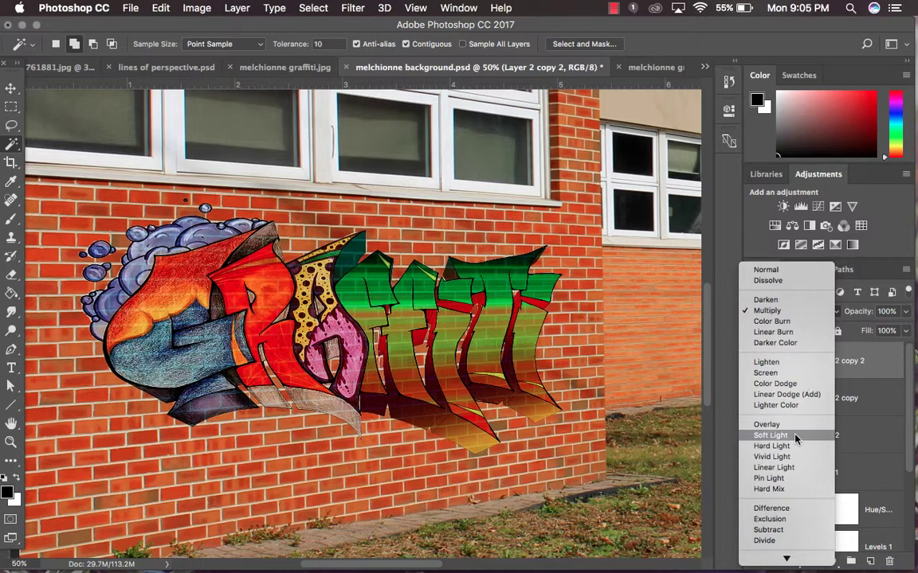
{"action": "left_click", "coordinate": [769, 406]}
{"action": "left_click", "coordinate": [806, 311]}
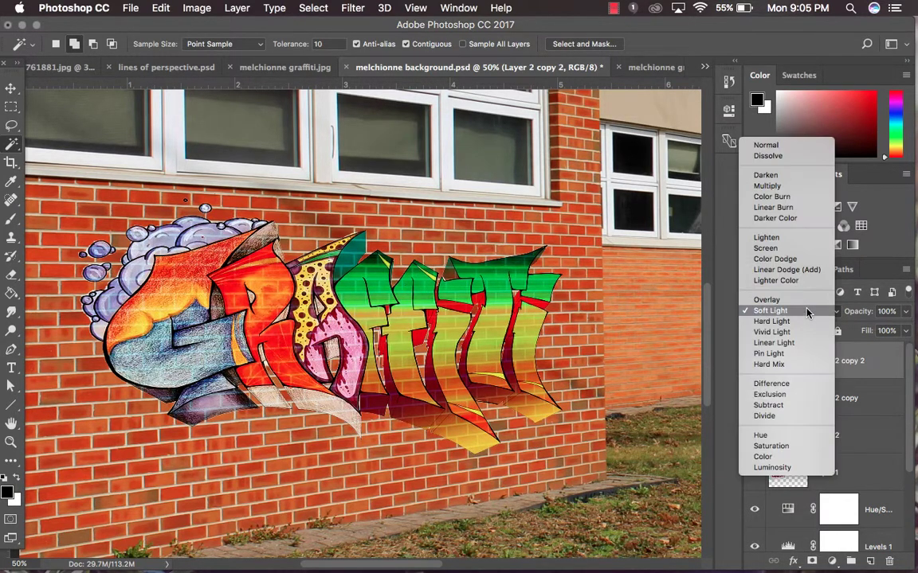
{"action": "left_click", "coordinate": [806, 300]}
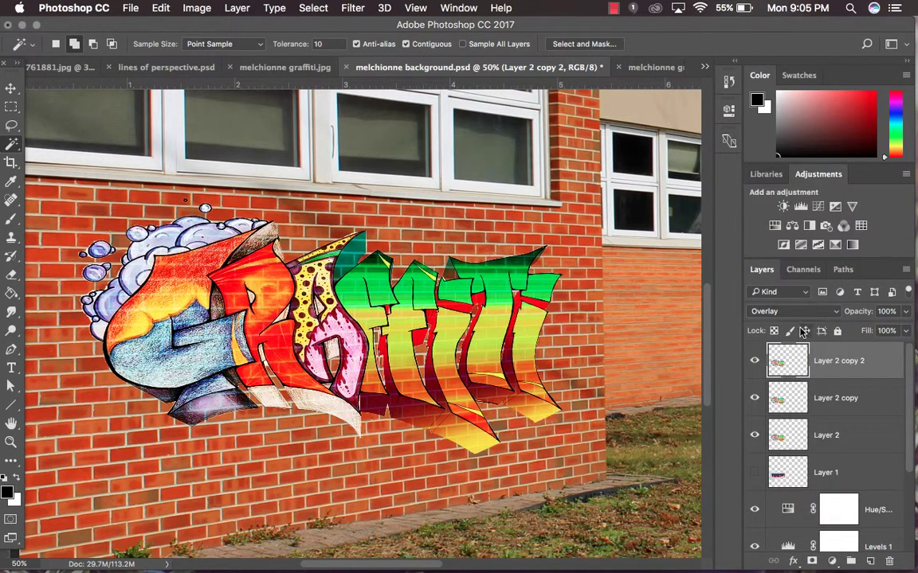
{"action": "left_click", "coordinate": [802, 311]}
{"action": "left_click", "coordinate": [803, 322]}
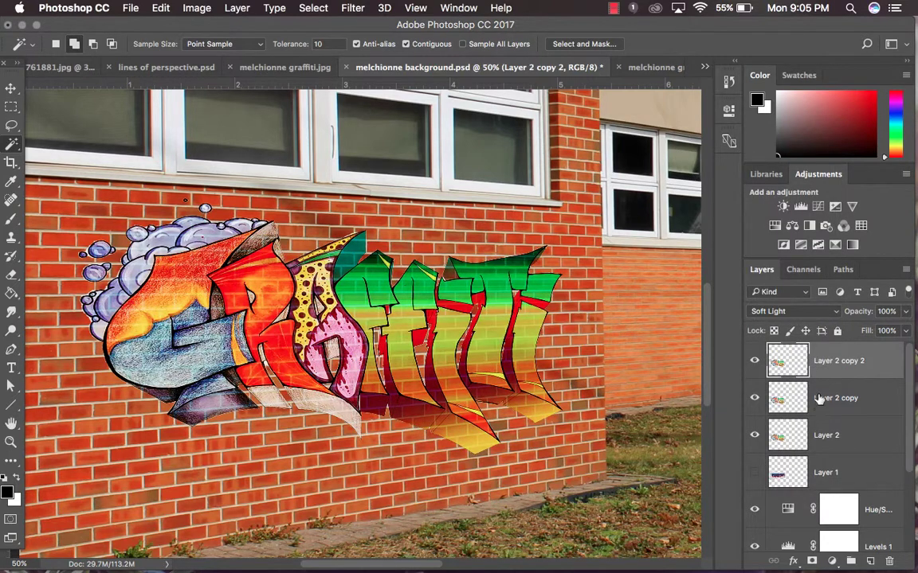
- Compare the lettering with and without the Soft Light copy, leave that copy hidden, and toggle the Multiply copy's visibility
{"action": "scroll", "coordinate": [816, 388], "scroll_direction": "down", "scroll_amount": 1}
{"action": "scroll", "coordinate": [816, 389], "scroll_direction": "up", "scroll_amount": 1}
{"action": "left_click", "coordinate": [755, 361]}
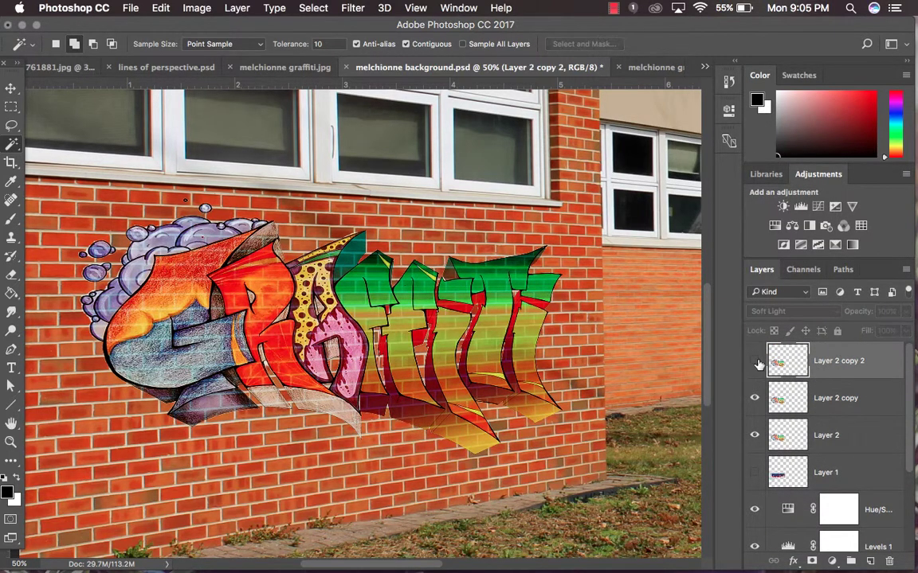
{"action": "left_click", "coordinate": [755, 361]}
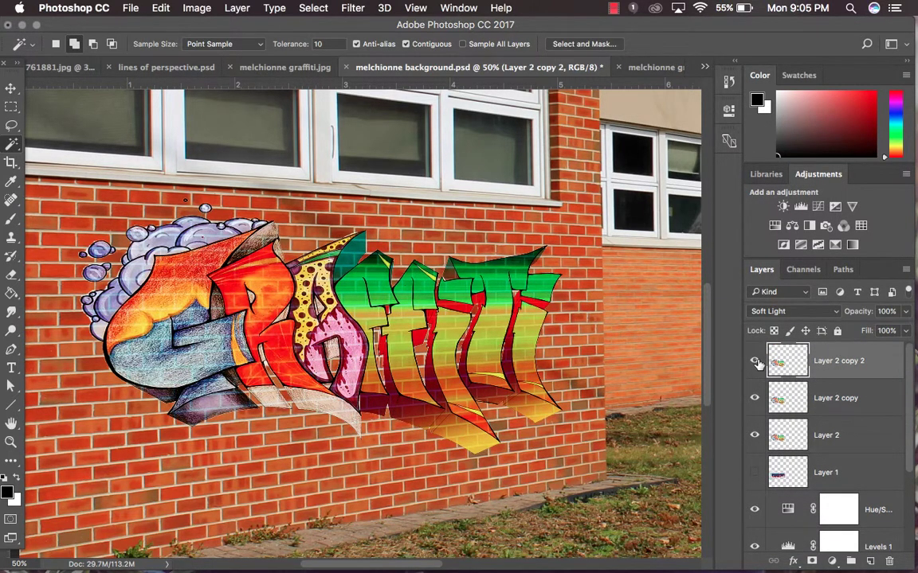
{"action": "left_click", "coordinate": [757, 362]}
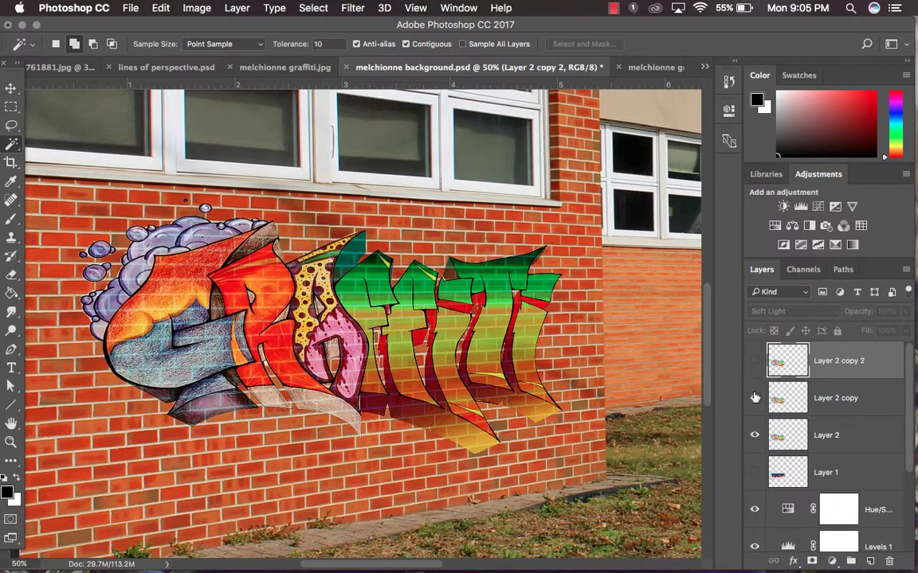
{"action": "left_click", "coordinate": [756, 401]}
{"action": "left_click", "coordinate": [755, 400]}
- Try stacking the Hard Light graffiti layer above the Multiply copy, and move the Multiply copy back on top
{"action": "key", "text": "super+0"}
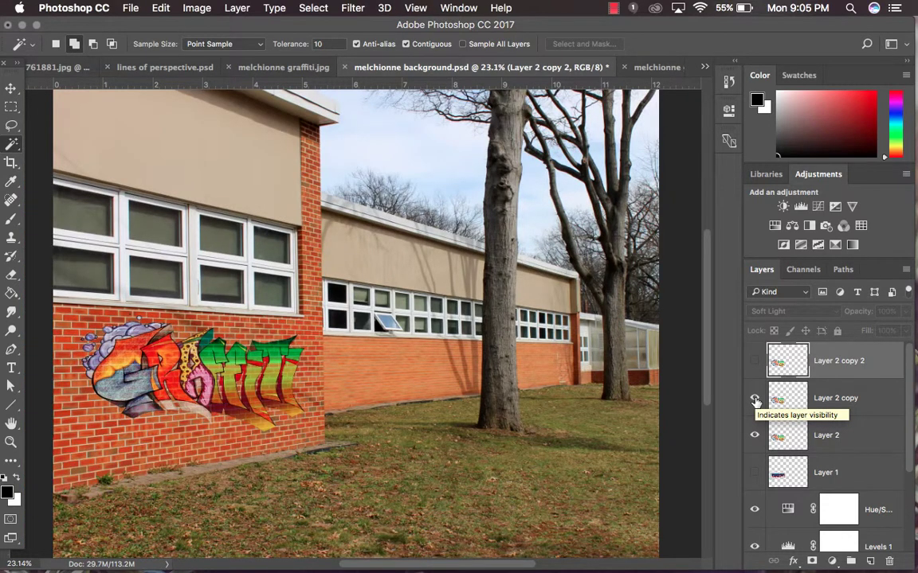
{"action": "left_click", "coordinate": [828, 401]}
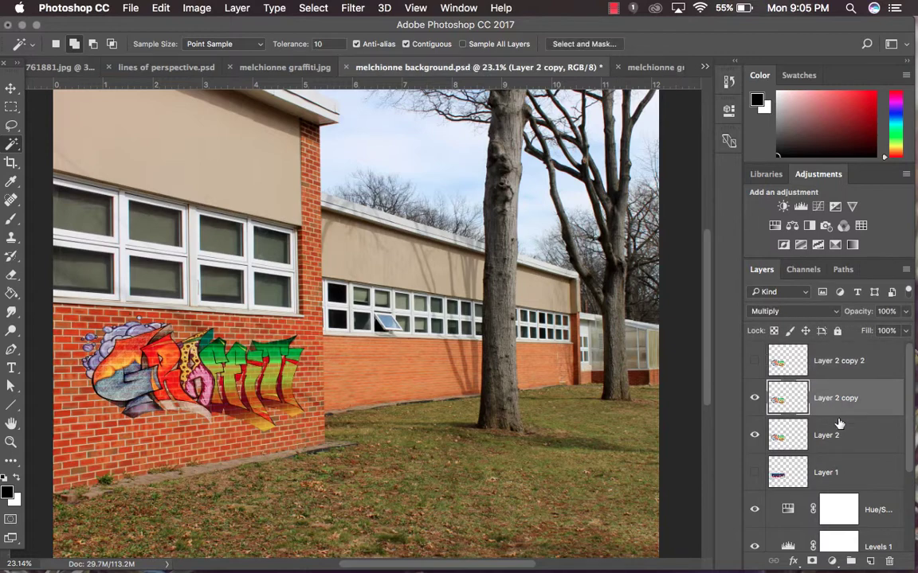
{"action": "left_click", "coordinate": [840, 435]}
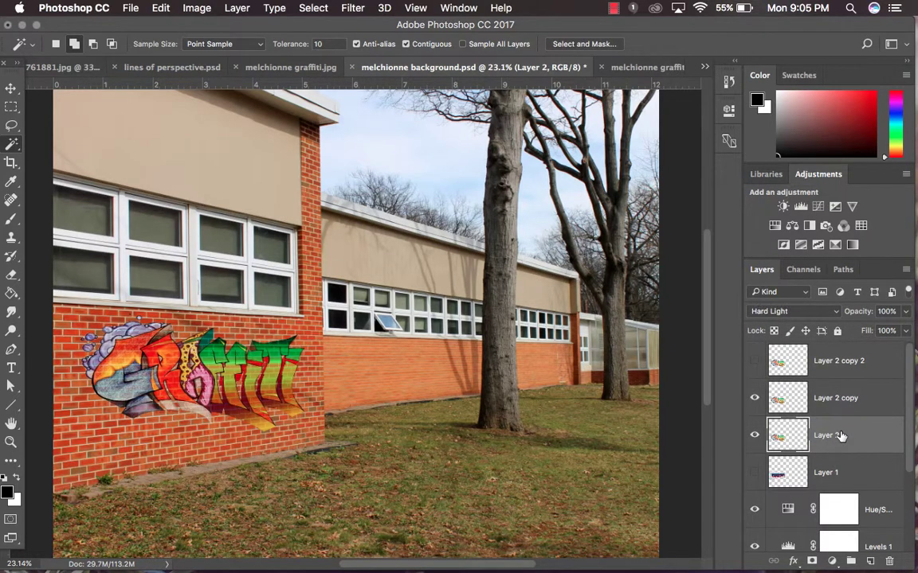
{"action": "left_click_drag", "start_coordinate": [840, 435], "coordinate": [832, 385]}
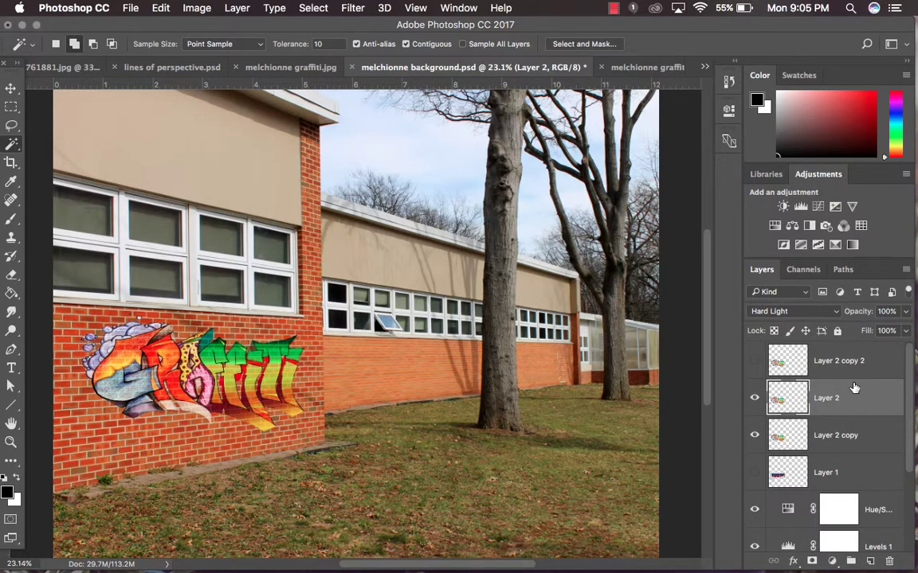
{"action": "left_click", "coordinate": [868, 441]}
{"action": "left_click_drag", "start_coordinate": [870, 442], "coordinate": [868, 387]}
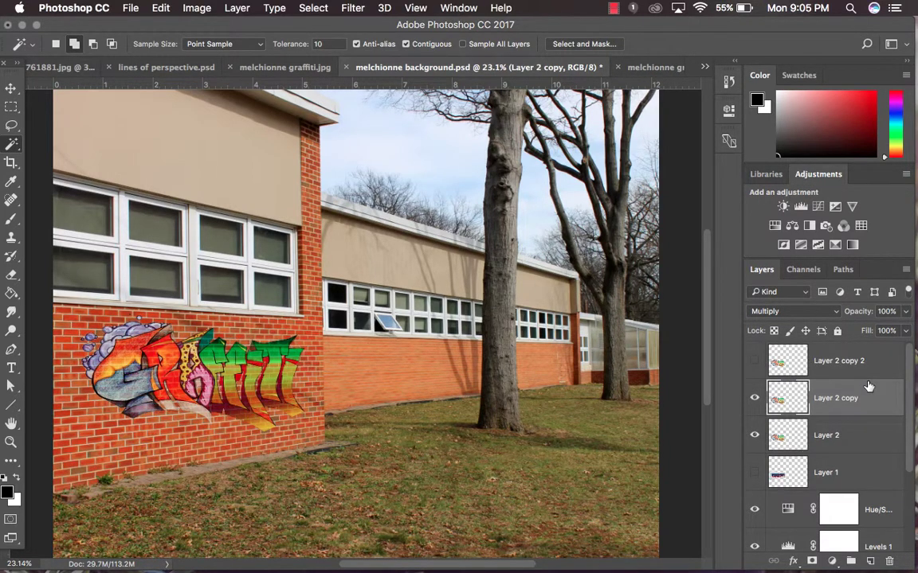
- Delete the hidden Soft Light graffiti copy, Layer 2 copy 2
{"action": "left_click", "coordinate": [856, 374]}
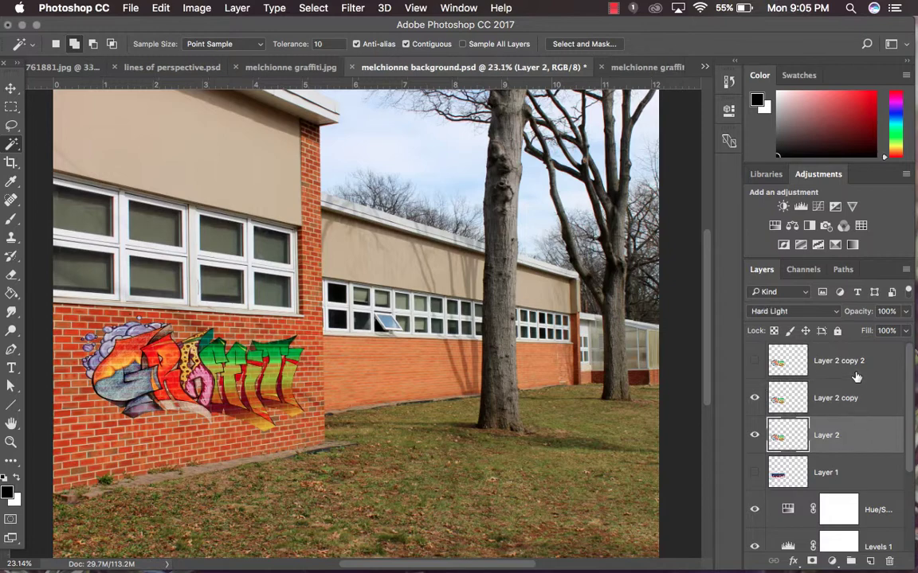
{"action": "key", "text": "Delete"}
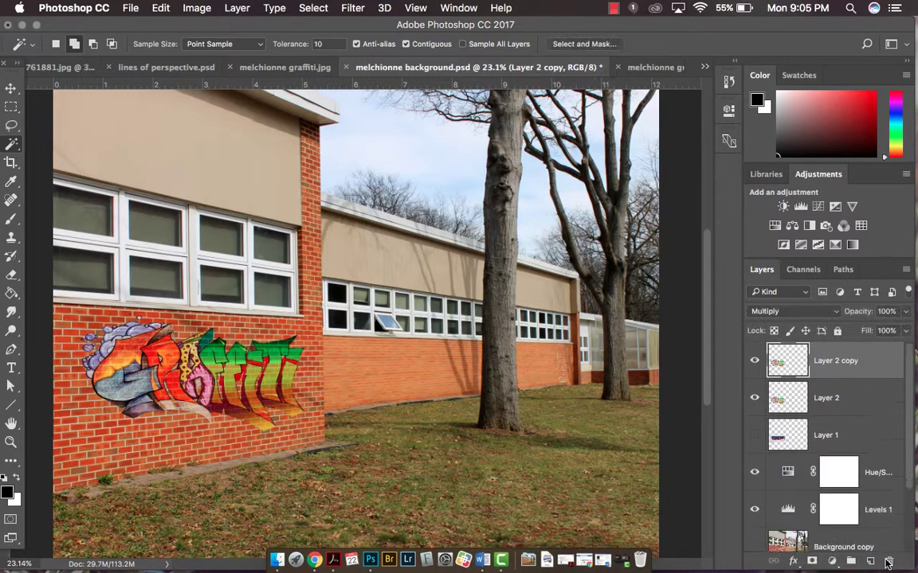
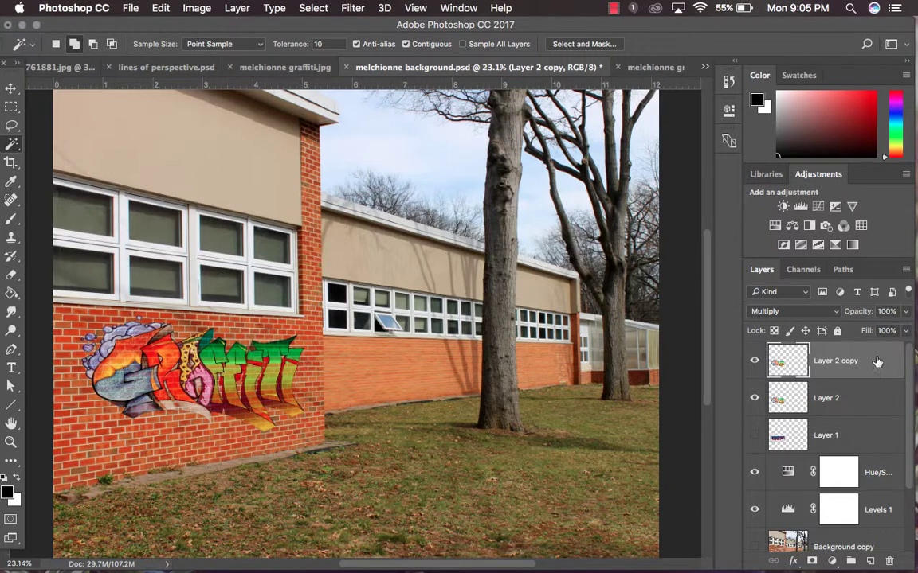
- Switch to the melchionne graffiti.jpg document and clear its existing Magic Wand selection
{"action": "left_click", "coordinate": [289, 68]}
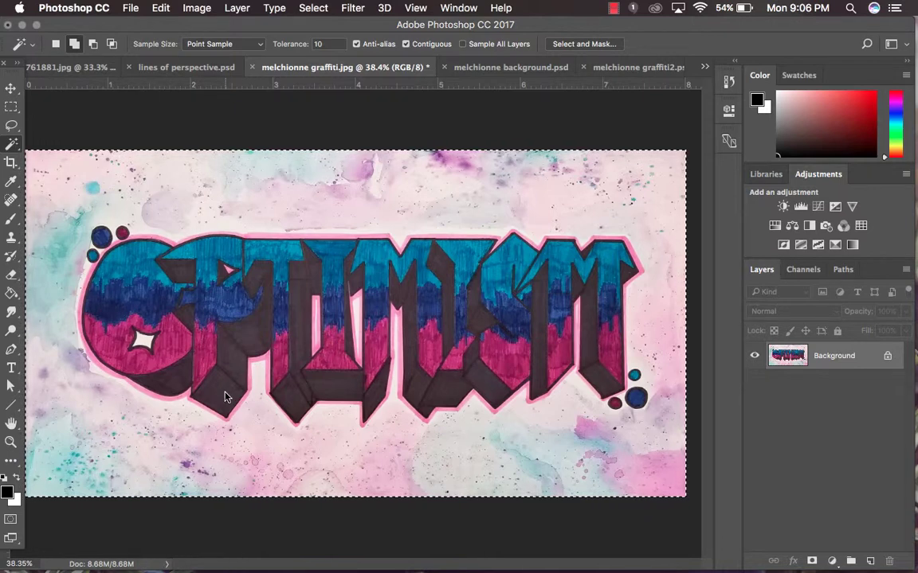
{"action": "left_click", "coordinate": [55, 44]}
{"action": "left_click", "coordinate": [138, 109]}
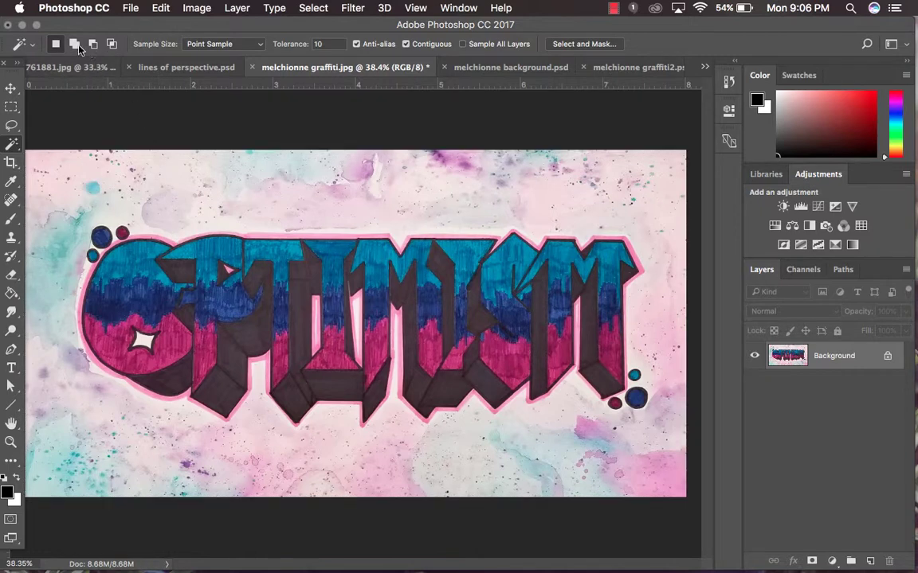
- Try adding the lettering's dark shadow areas to a Magic Wand selection, first contiguously and then with Contiguous off, and deselect everything
{"action": "left_click", "coordinate": [74, 43]}
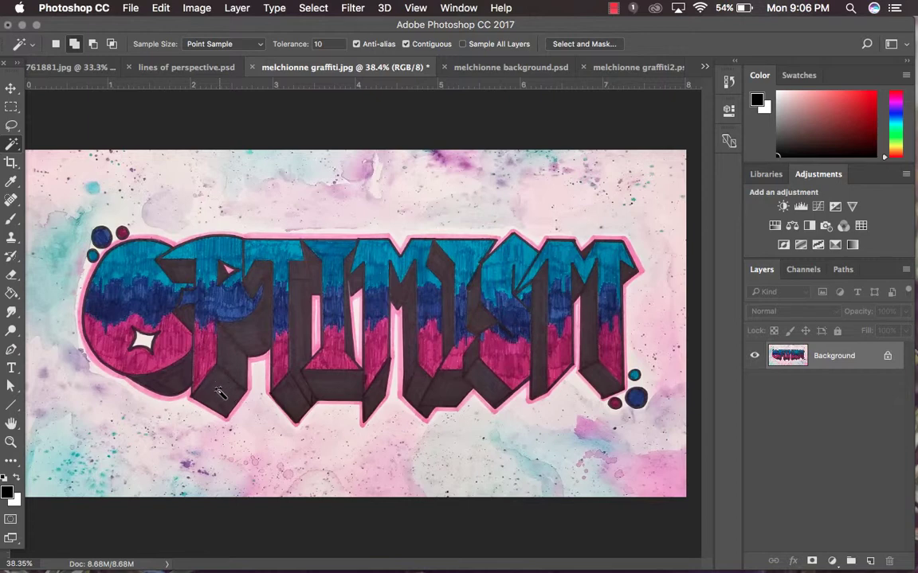
{"action": "left_click", "coordinate": [219, 393]}
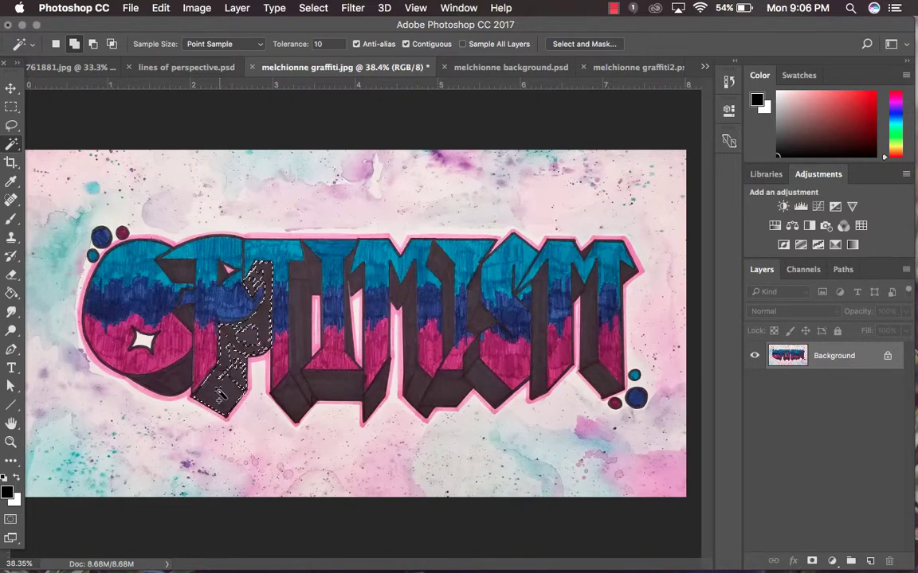
{"action": "left_click", "coordinate": [406, 44]}
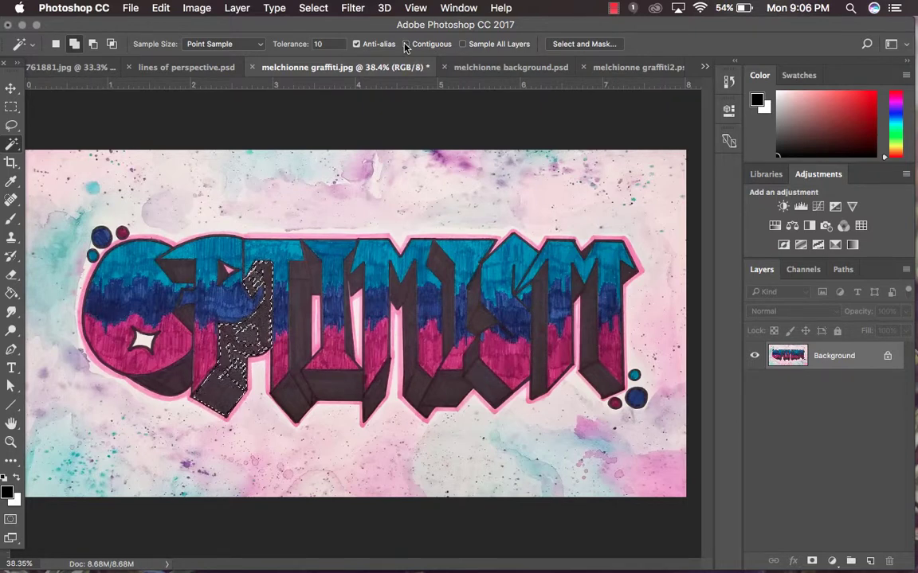
{"action": "left_click", "coordinate": [329, 390]}
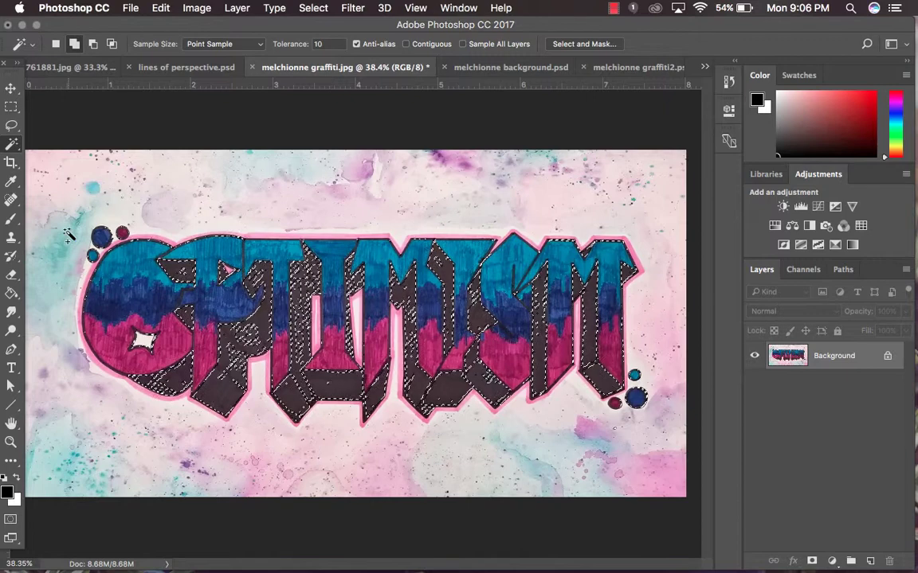
{"action": "key", "text": "super+d"}
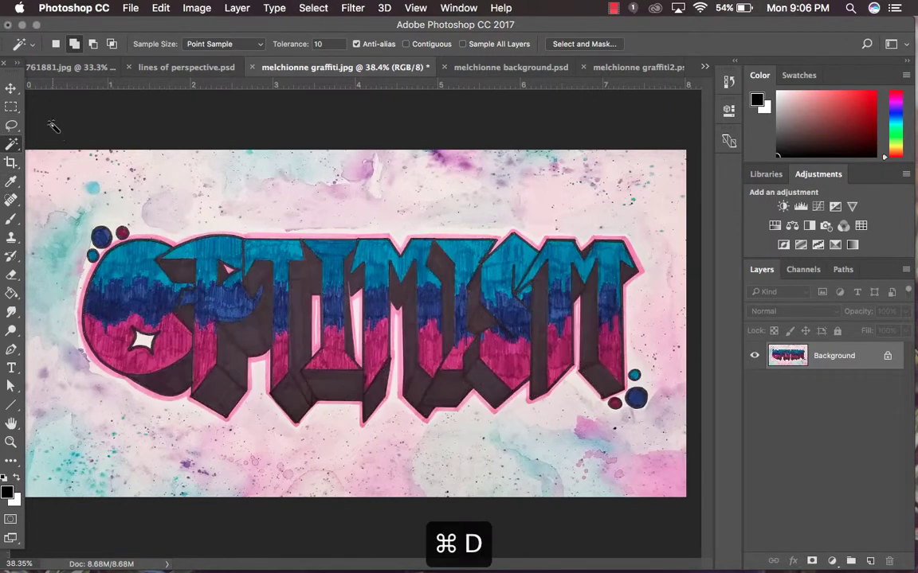
- Trace the pink outline's upper edge with the Magnetic Lasso from the small magenta circle across the O and P to the T
{"action": "left_click", "coordinate": [11, 128]}
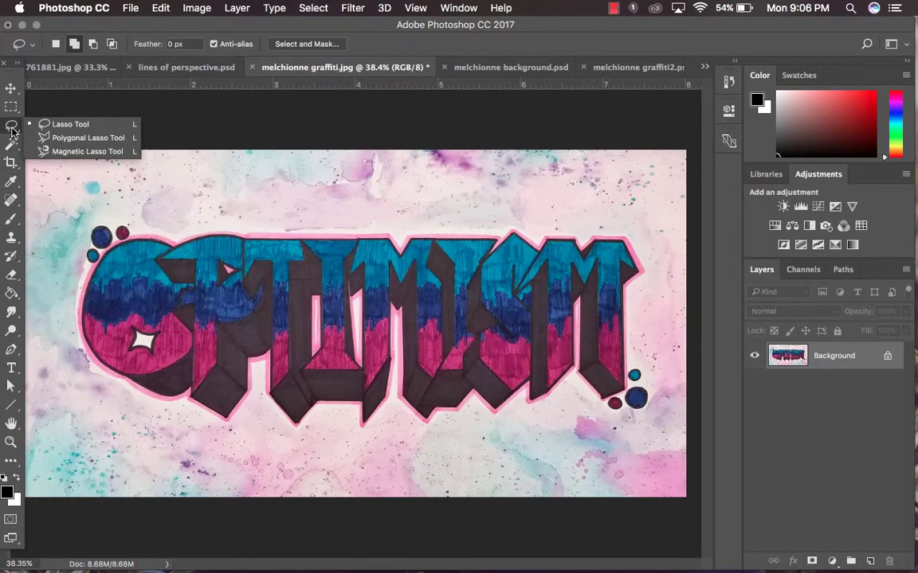
{"action": "left_click", "coordinate": [76, 150]}
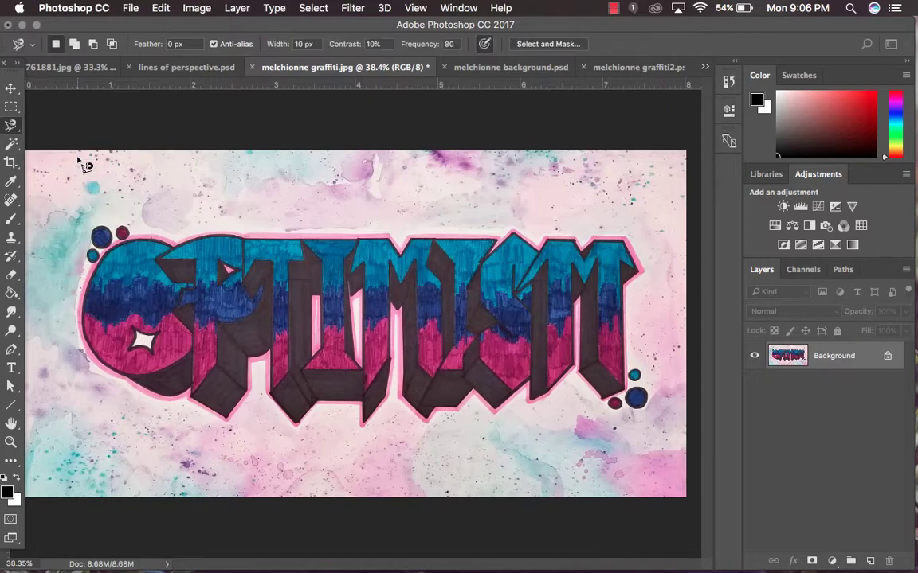
{"action": "key", "text": "super+equal"}
{"action": "key", "text": "super+equal"}
{"action": "key", "text": "super+equal"}
{"action": "key", "text": "super+equal"}
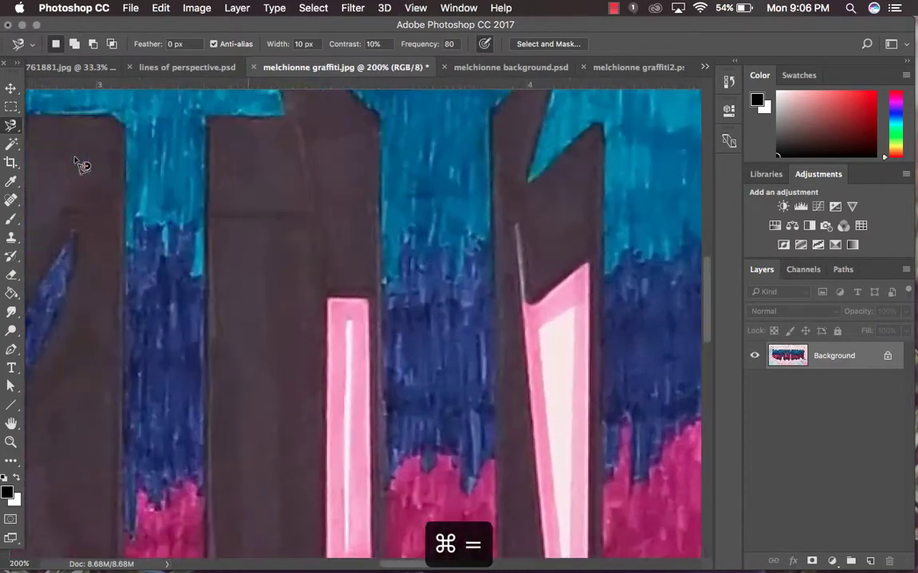
{"action": "scroll", "coordinate": [83, 165], "scroll_direction": "left", "scroll_amount": 10}
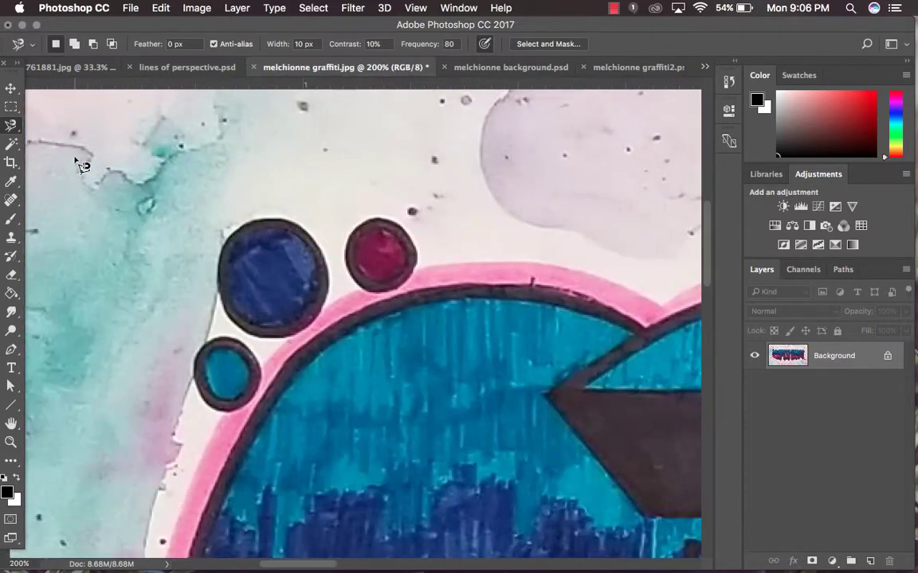
{"action": "scroll", "coordinate": [83, 165], "scroll_direction": "up", "scroll_amount": 3}
{"action": "scroll", "coordinate": [83, 166], "scroll_direction": "right", "scroll_amount": 5}
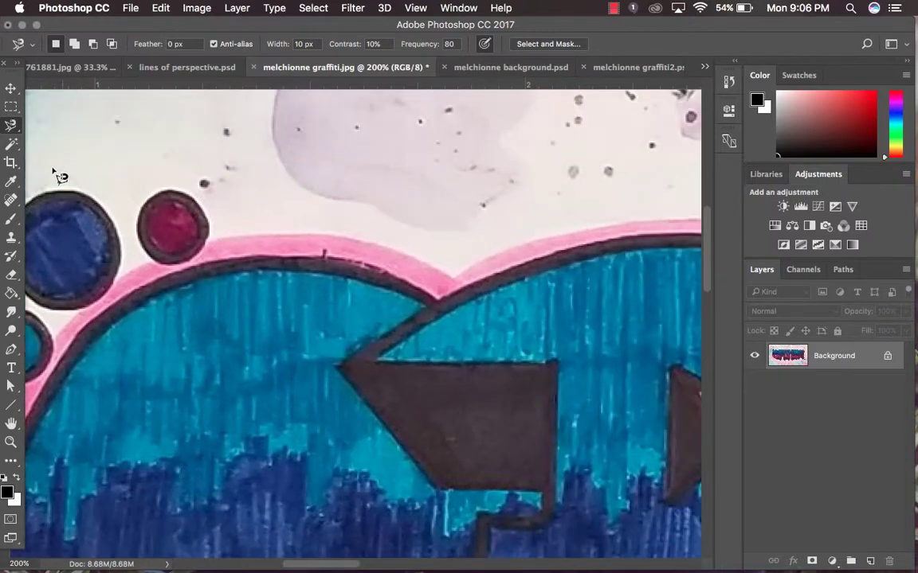
{"action": "left_click", "coordinate": [207, 239]}
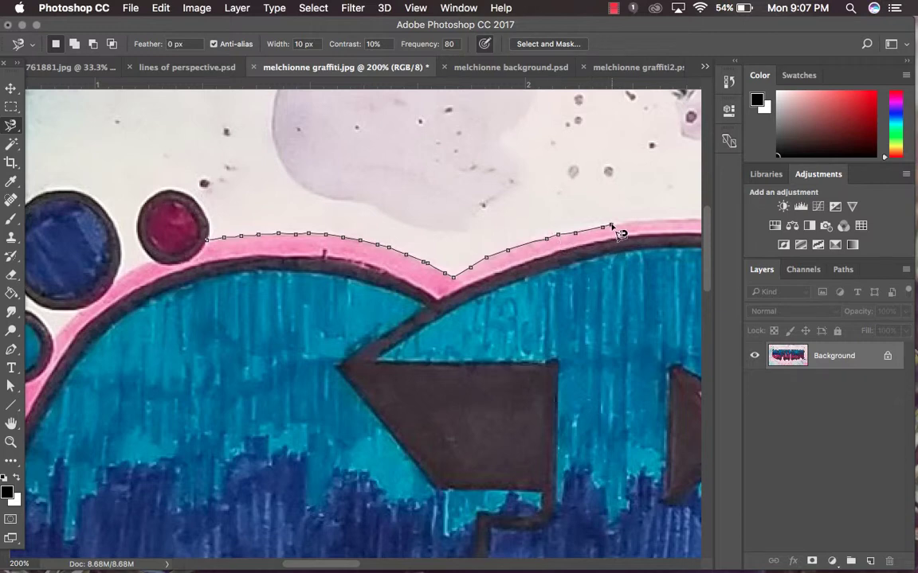
{"action": "scroll", "coordinate": [676, 227], "scroll_direction": "right", "scroll_amount": 5}
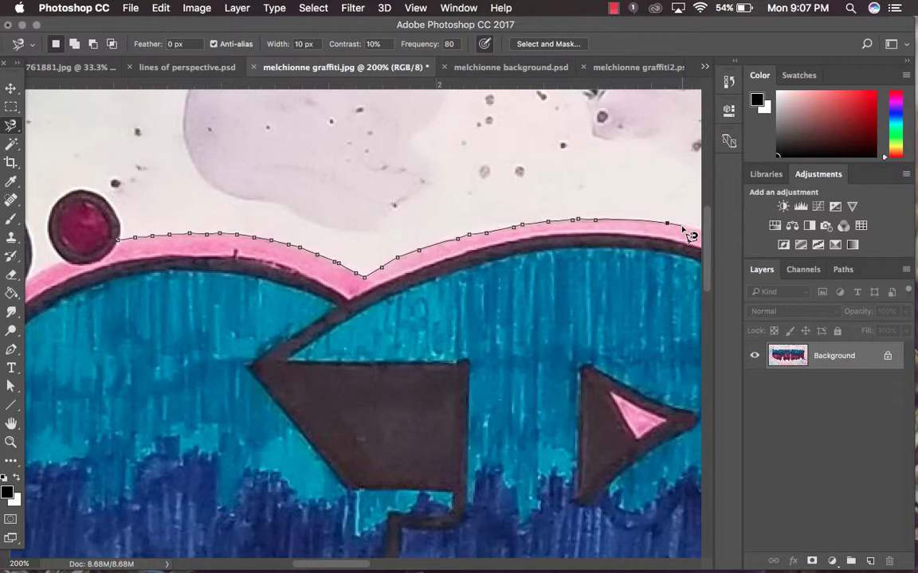
{"action": "scroll", "coordinate": [689, 236], "scroll_direction": "right", "scroll_amount": 4}
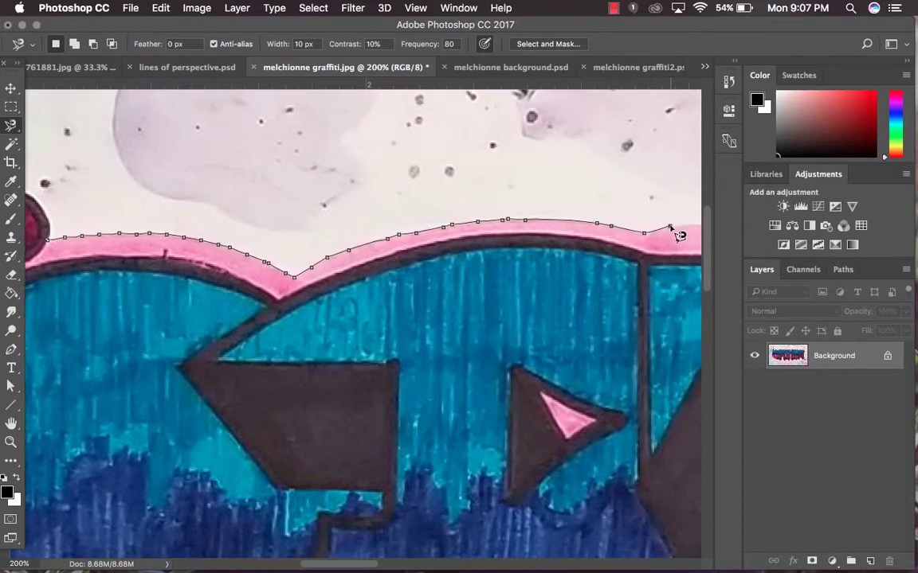
- Route the Magnetic Lasso path back through the inside of the letters and close it at its starting point beside the magenta circle
{"action": "left_click", "coordinate": [683, 328]}
{"action": "left_click", "coordinate": [364, 465]}
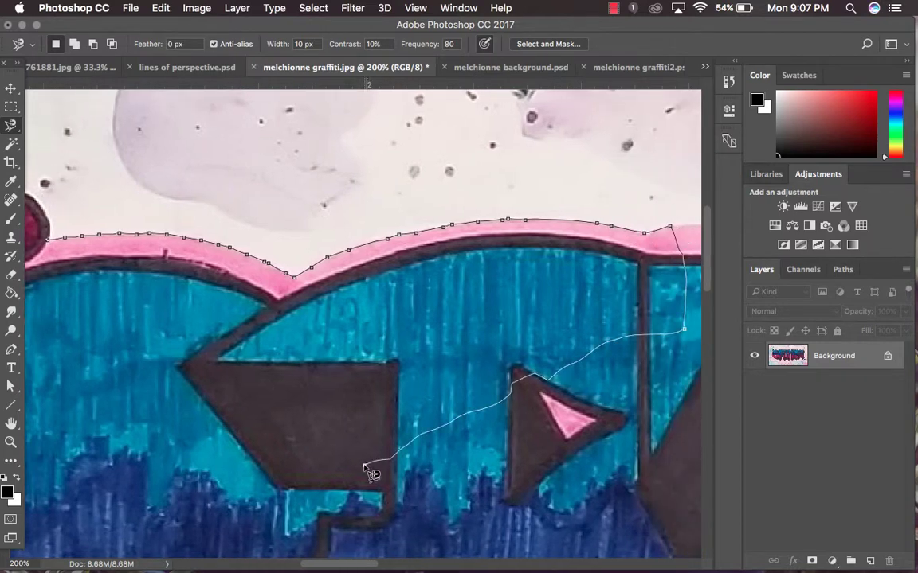
{"action": "left_click", "coordinate": [92, 355]}
{"action": "left_click", "coordinate": [79, 297]}
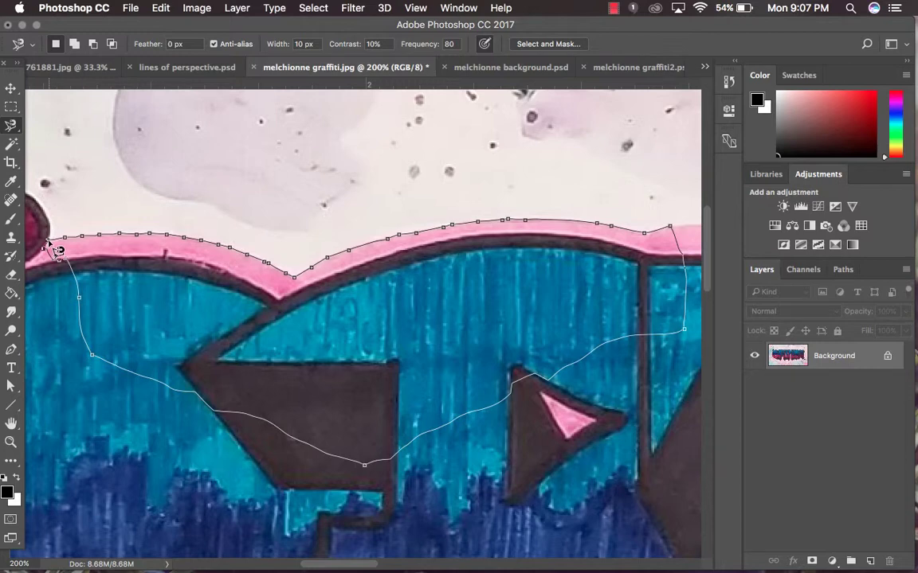
{"action": "left_click", "coordinate": [48, 239]}
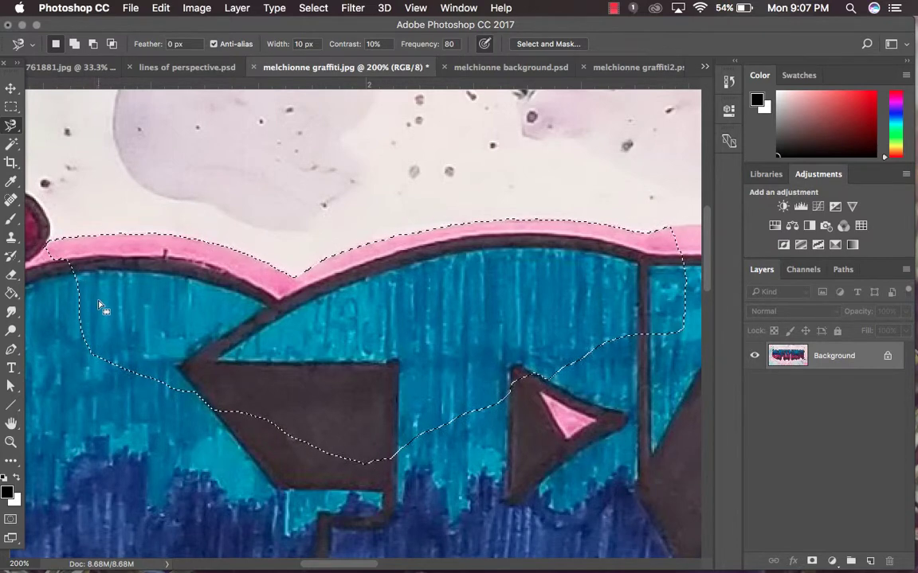
- Add the pink edge and upper part of the T to the selection with the freehand Lasso in add mode
{"action": "left_click", "coordinate": [74, 44]}
{"action": "scroll", "coordinate": [277, 240], "scroll_direction": "right", "scroll_amount": 10}
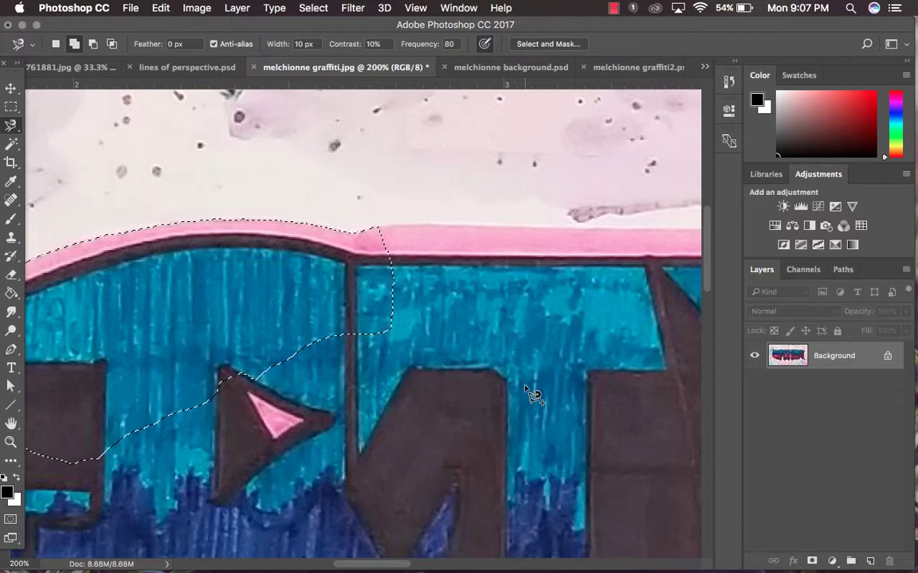
{"action": "right_click", "coordinate": [12, 126]}
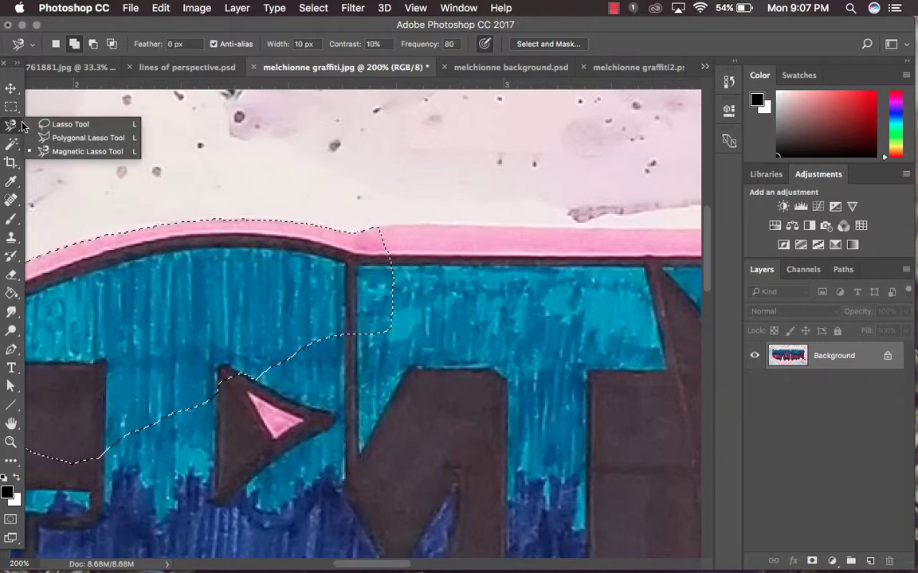
{"action": "left_click", "coordinate": [57, 126]}
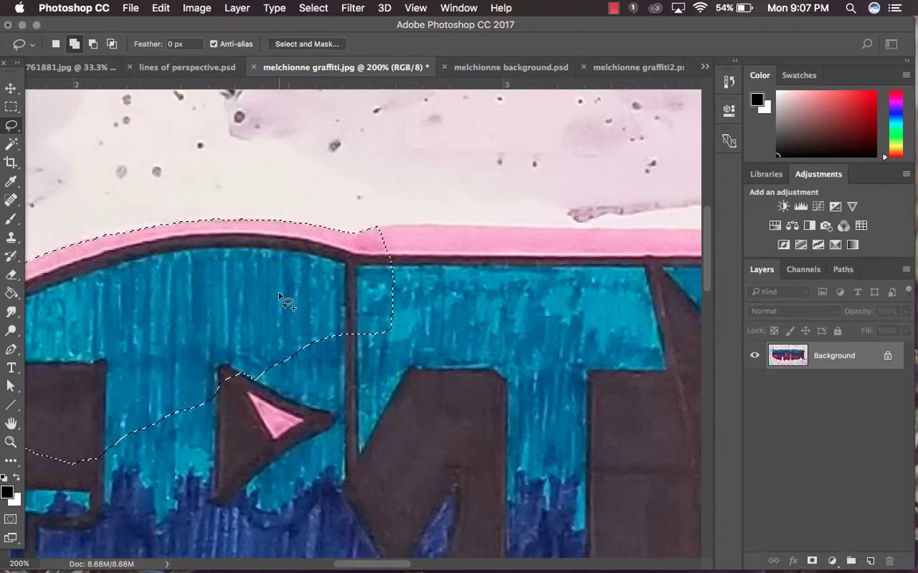
{"action": "scroll", "coordinate": [250, 262], "scroll_direction": "right", "scroll_amount": 5}
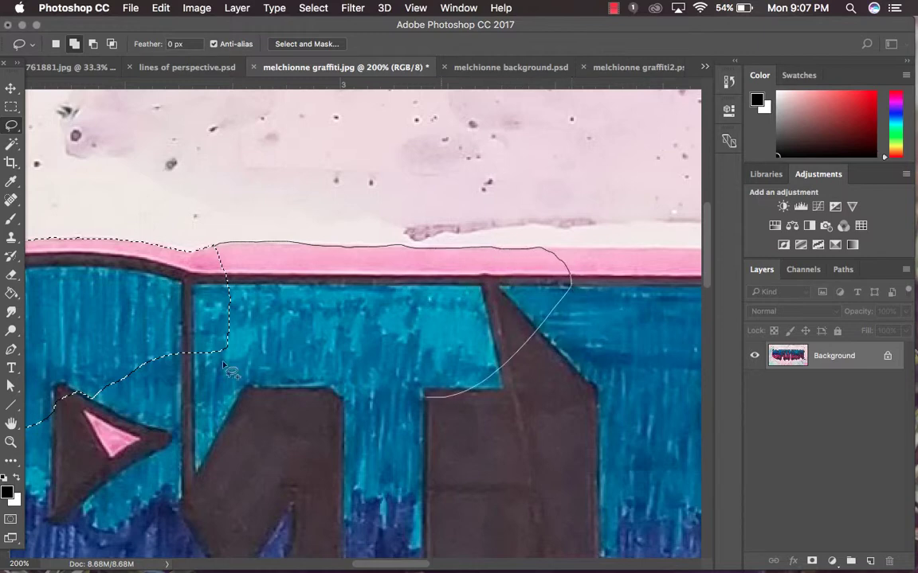
{"action": "left_click_drag", "start_coordinate": [195, 280], "coordinate": [198, 279]}
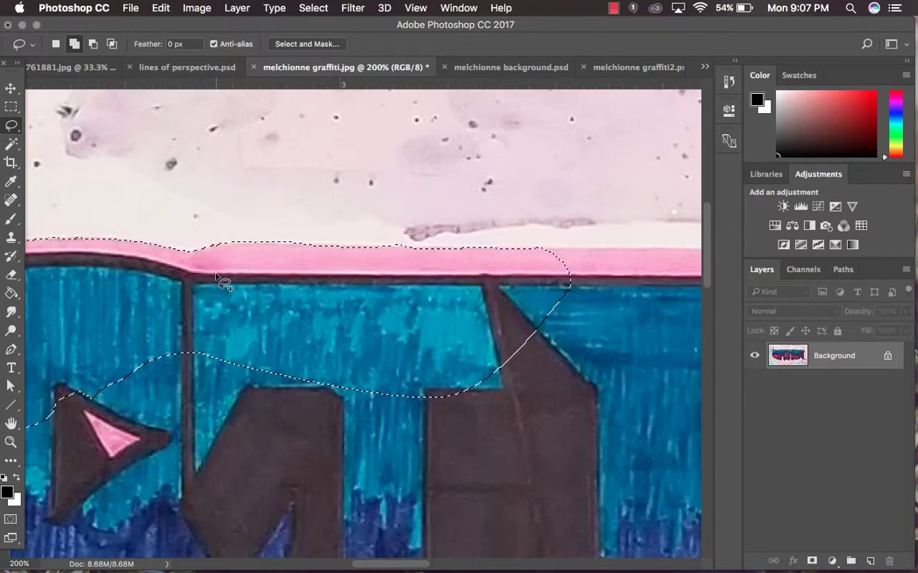
- Add the pink edge and upper part of the I beside the T to the selection with the Magnetic Lasso
{"action": "scroll", "coordinate": [223, 283], "scroll_direction": "right", "scroll_amount": 3}
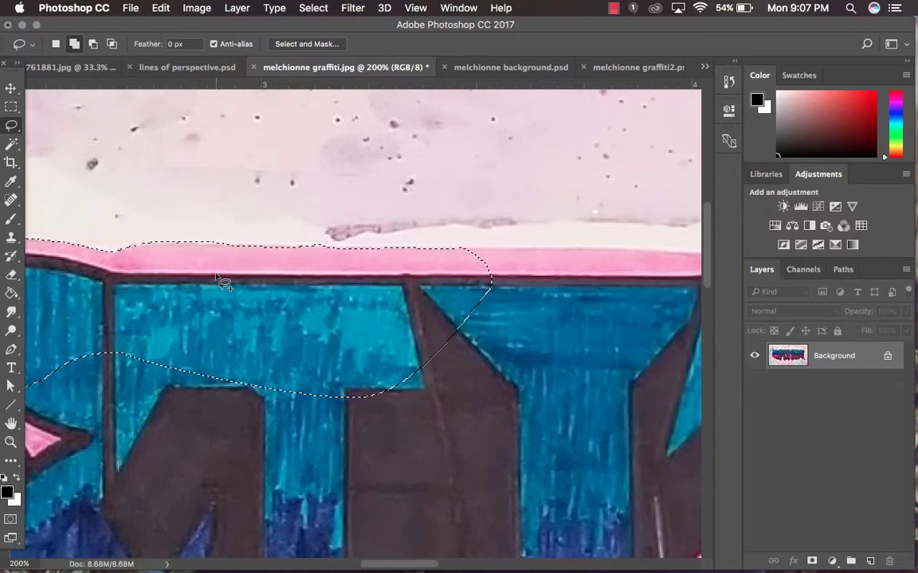
{"action": "scroll", "coordinate": [215, 279], "scroll_direction": "right", "scroll_amount": 2}
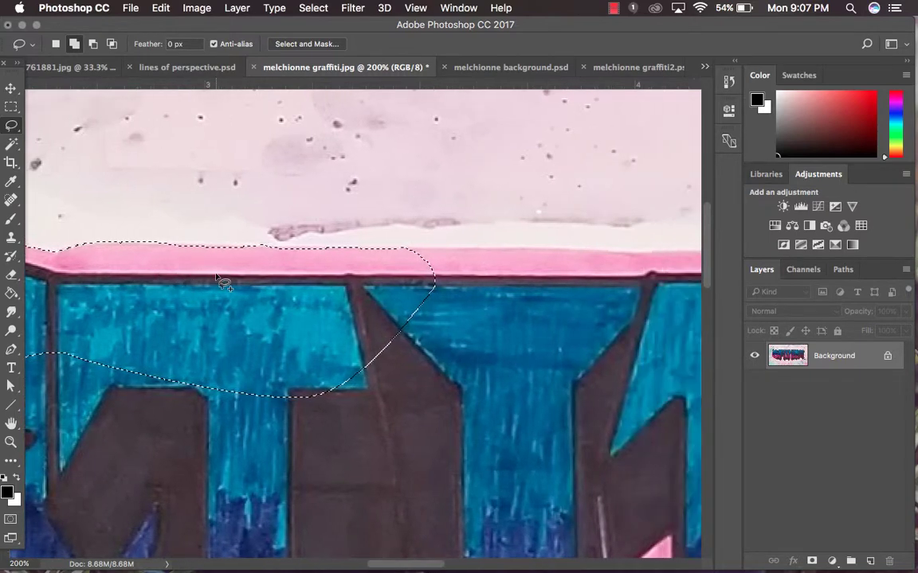
{"action": "right_click", "coordinate": [11, 128]}
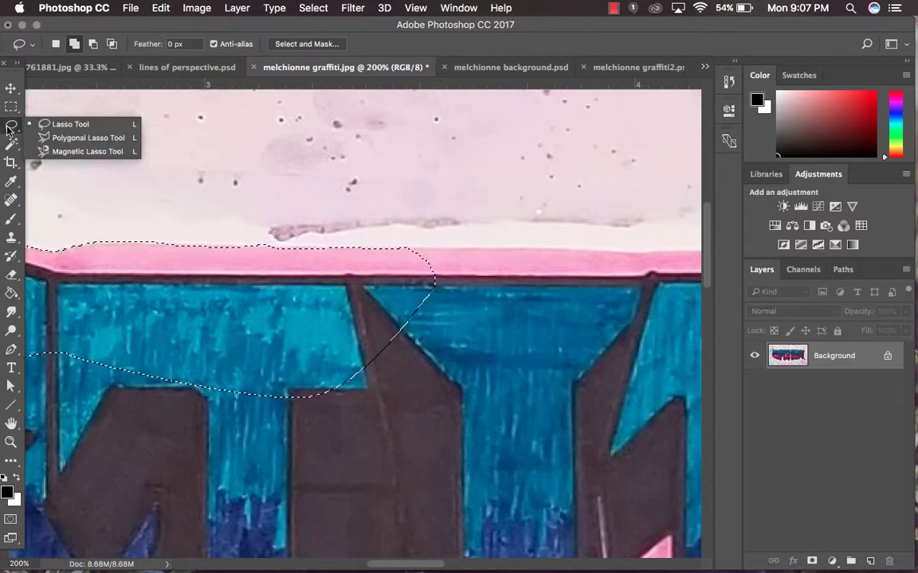
{"action": "left_click", "coordinate": [64, 150]}
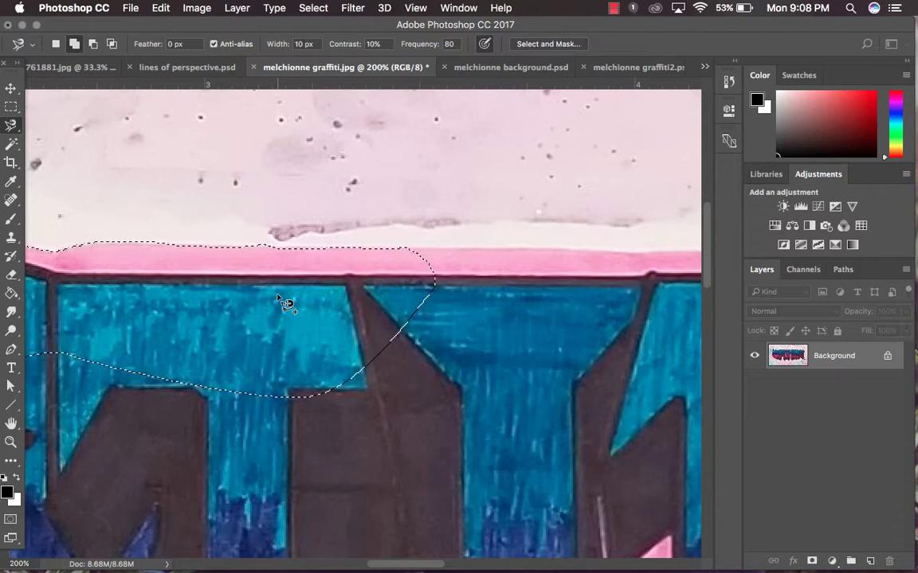
{"action": "scroll", "coordinate": [285, 303], "scroll_direction": "right", "scroll_amount": 5}
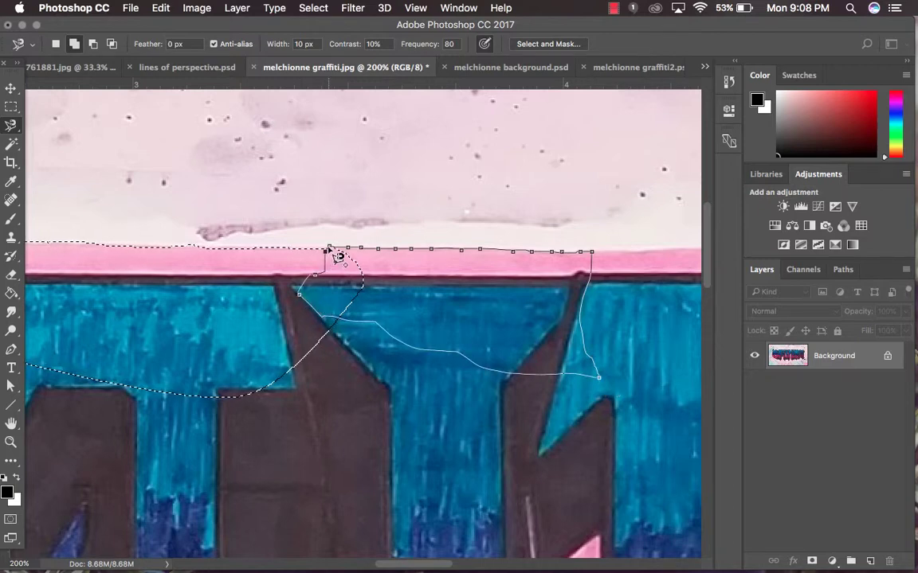
{"action": "left_click", "coordinate": [328, 251]}
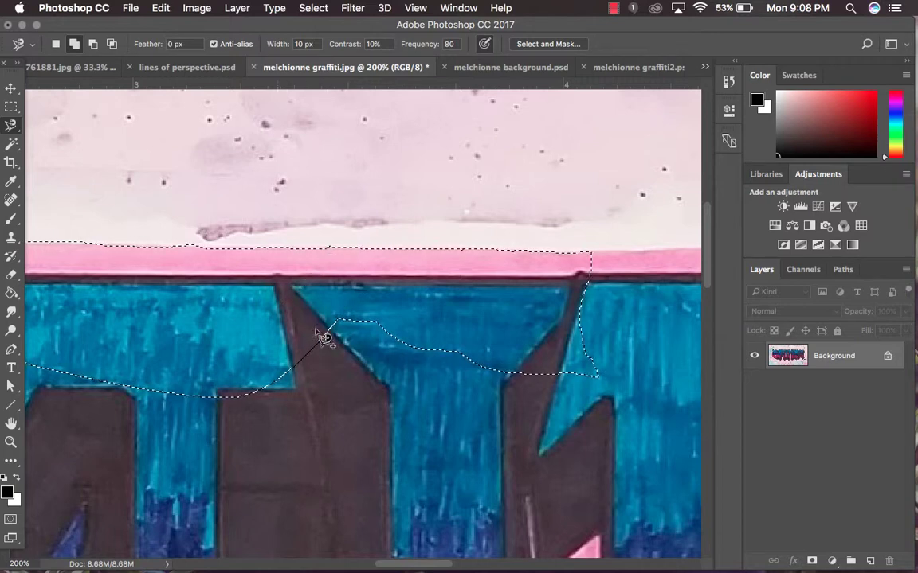
- Extend the selection with the Magnetic Lasso along the pink edge above the first M
{"action": "scroll", "coordinate": [607, 317], "scroll_direction": "right", "scroll_amount": 5}
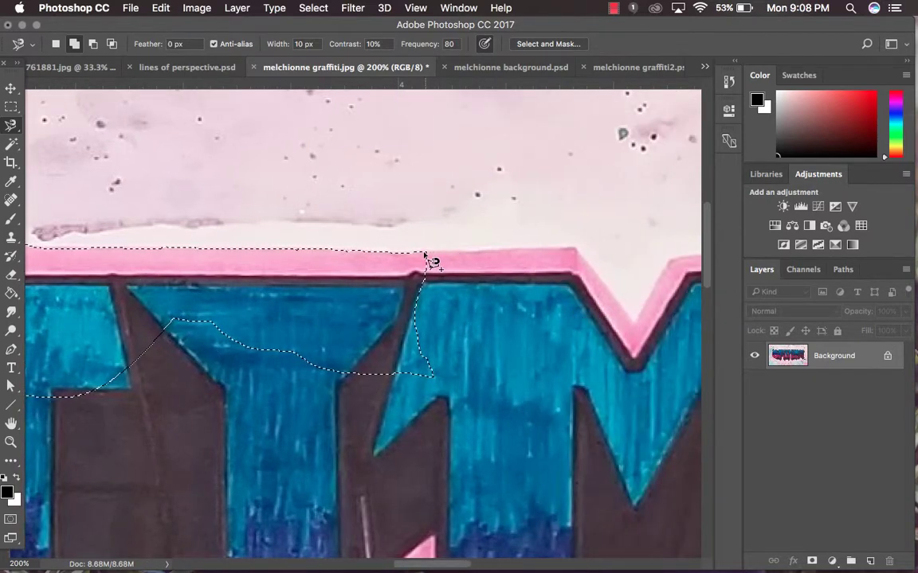
{"action": "left_click", "coordinate": [424, 253]}
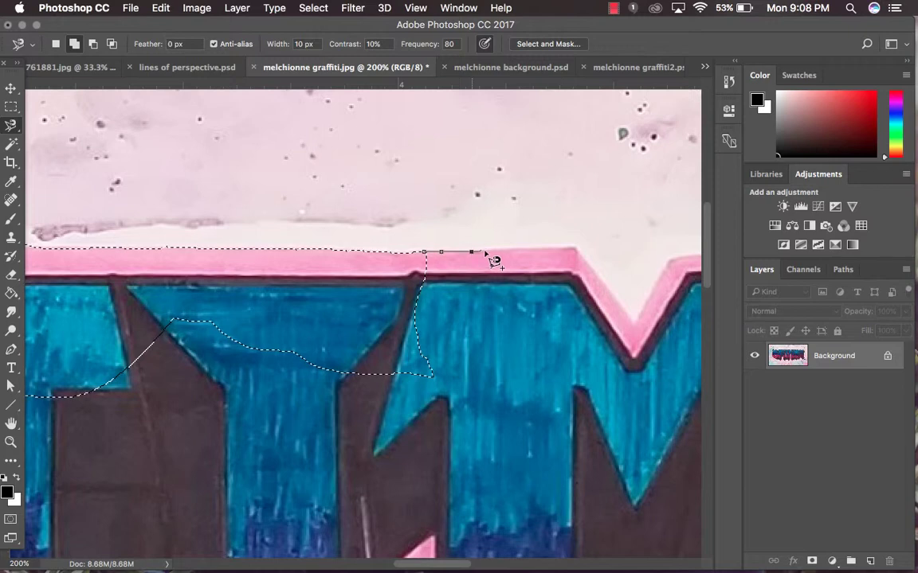
- Add the pink outline's top edge up to the first deep V-shaped notch to the Magnetic Lasso selection, removing stray anchor points
{"action": "left_click", "coordinate": [576, 247]}
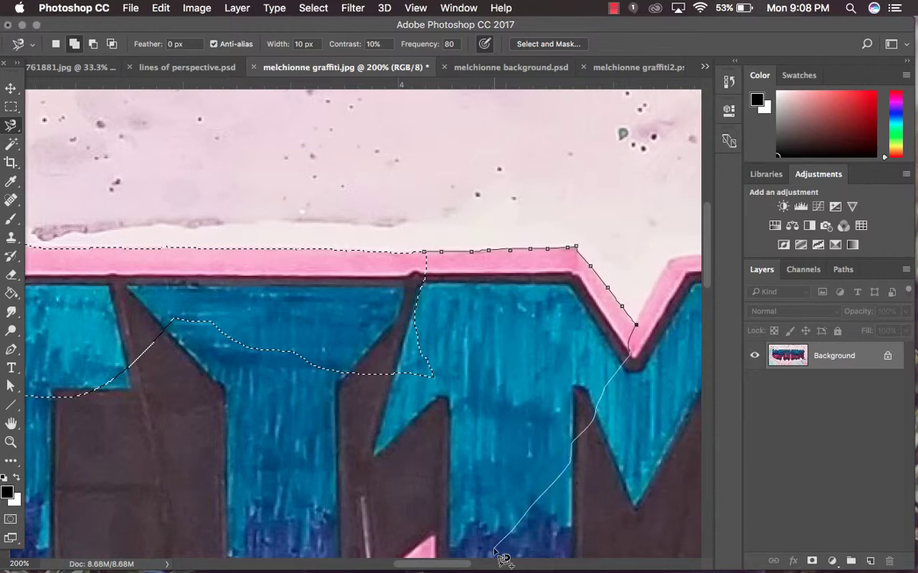
{"action": "key", "text": "BackSpace"}
{"action": "key", "text": "BackSpace"}
{"action": "key", "text": "BackSpace"}
{"action": "key", "text": "BackSpace"}
{"action": "key", "text": "BackSpace"}
{"action": "key", "text": "BackSpace"}
{"action": "key", "text": "BackSpace"}
{"action": "key", "text": "BackSpace"}
{"action": "key", "text": "BackSpace"}
{"action": "key", "text": "BackSpace"}
{"action": "key", "text": "BackSpace"}
{"action": "key", "text": "BackSpace"}
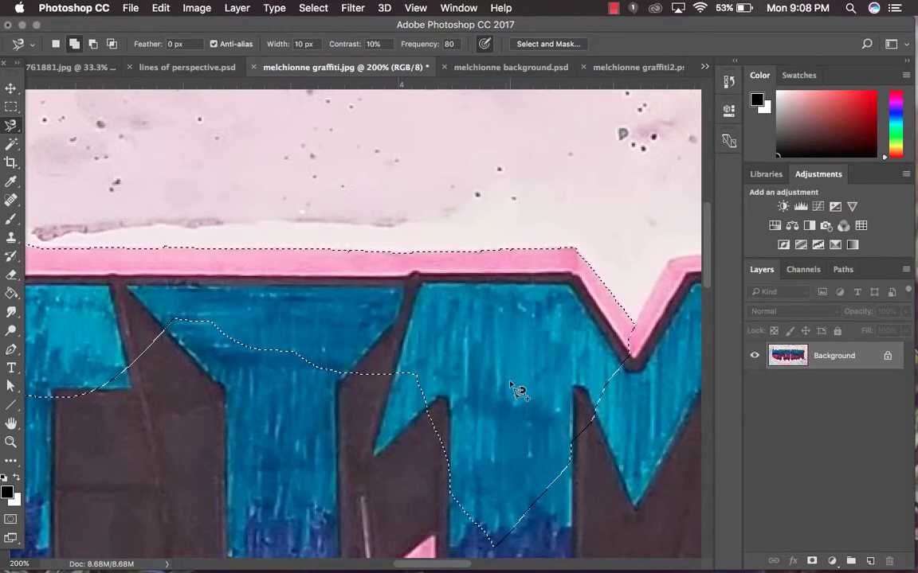
{"action": "left_click", "coordinate": [612, 8]}
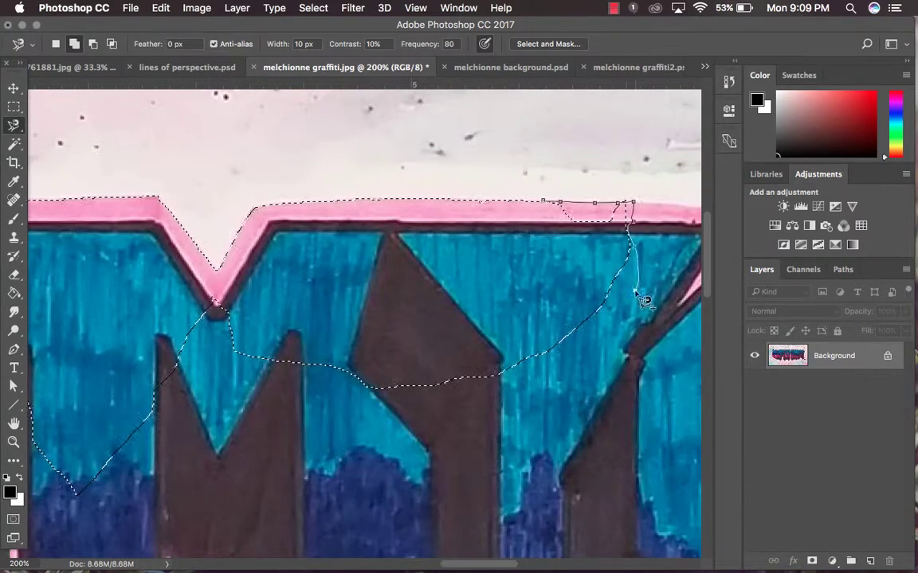
- Continue adding the lettering's pink top edge to the selection, across the remaining peaks and notches to the last letter's outer corner
{"action": "scroll", "coordinate": [637, 295], "scroll_direction": "right", "scroll_amount": 5}
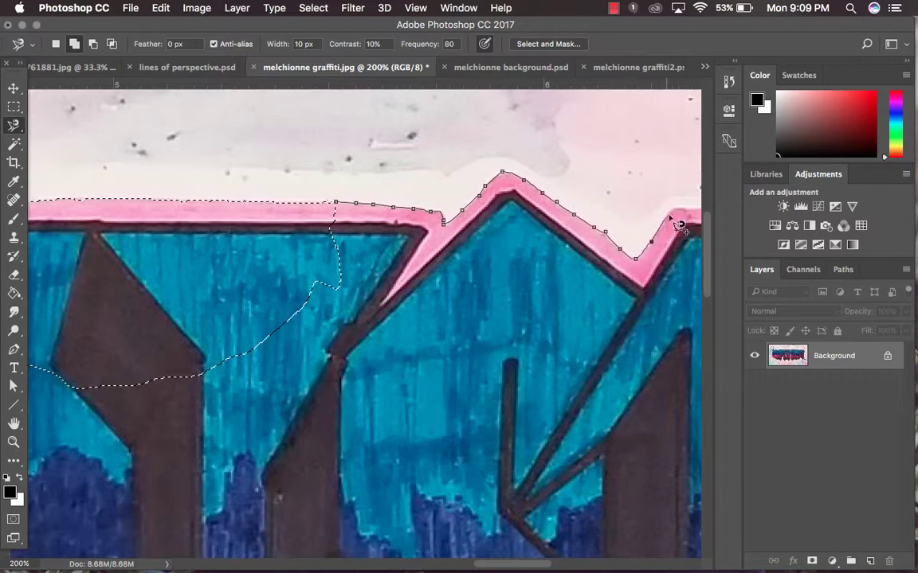
{"action": "scroll", "coordinate": [318, 223], "scroll_direction": "right", "scroll_amount": 6}
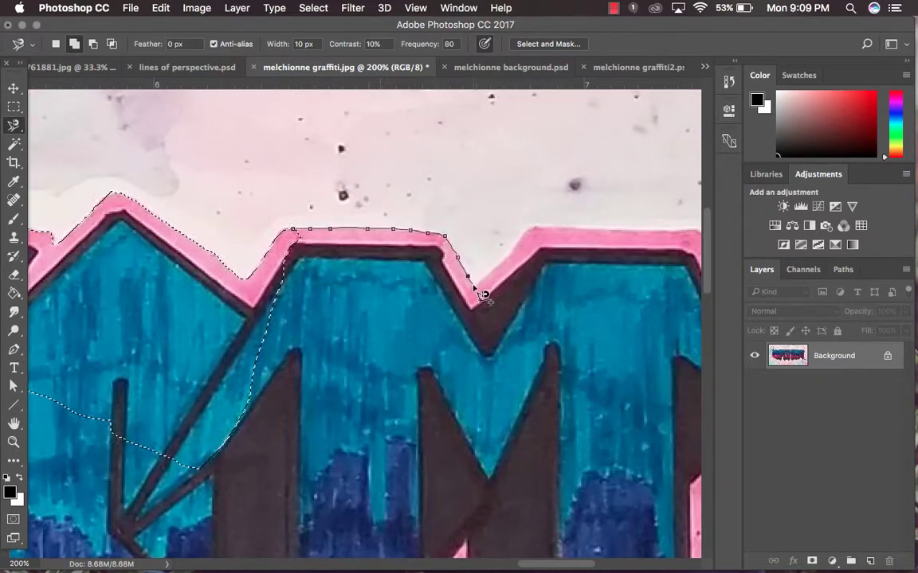
{"action": "scroll", "coordinate": [402, 257], "scroll_direction": "right", "scroll_amount": 5}
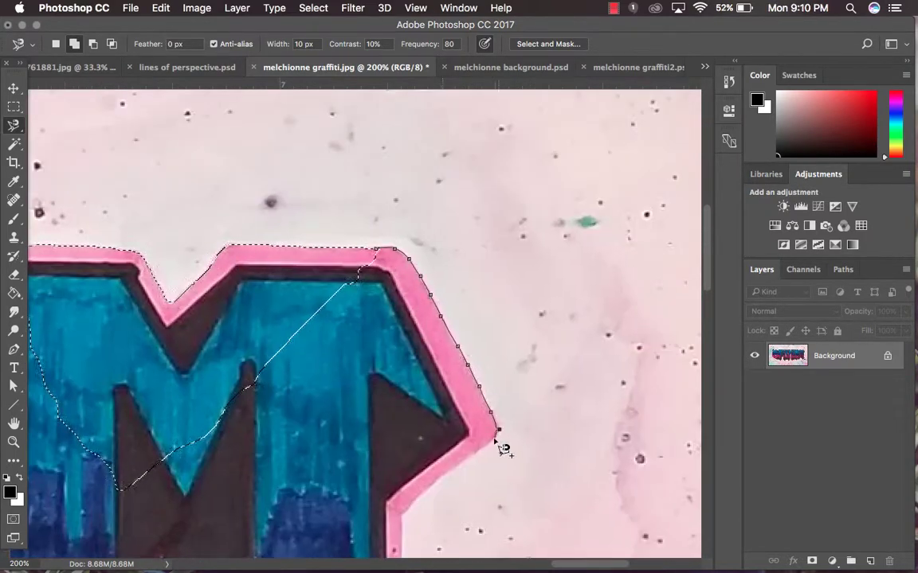
- Extend the selection down the last letter's outer pink edge to its bottom tip, leaving out the nearby circles
{"action": "scroll", "coordinate": [482, 374], "scroll_direction": "down", "scroll_amount": 3}
{"action": "scroll", "coordinate": [422, 351], "scroll_direction": "down", "scroll_amount": 4}
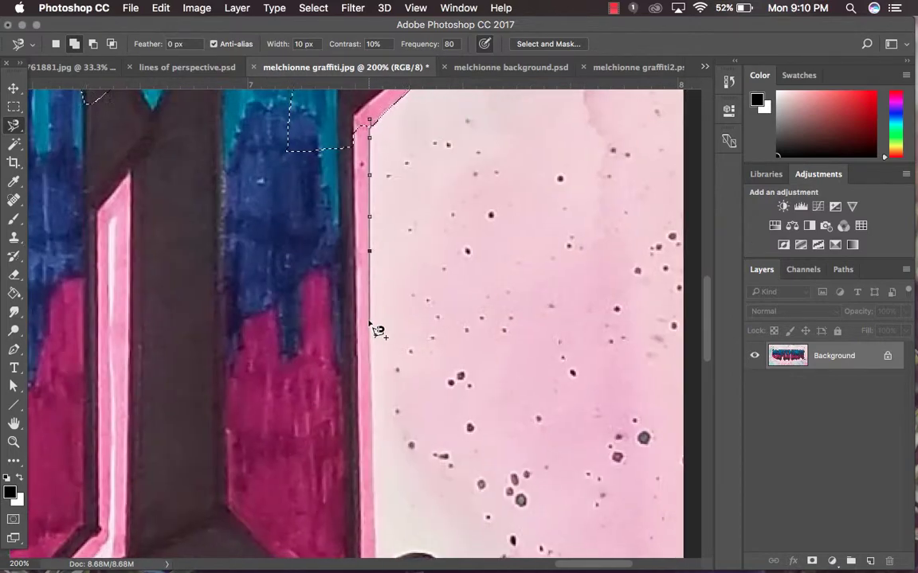
{"action": "scroll", "coordinate": [375, 398], "scroll_direction": "down", "scroll_amount": 5}
{"action": "double_click", "coordinate": [257, 548]}
{"action": "scroll", "coordinate": [256, 548], "scroll_direction": "up", "scroll_amount": 5}
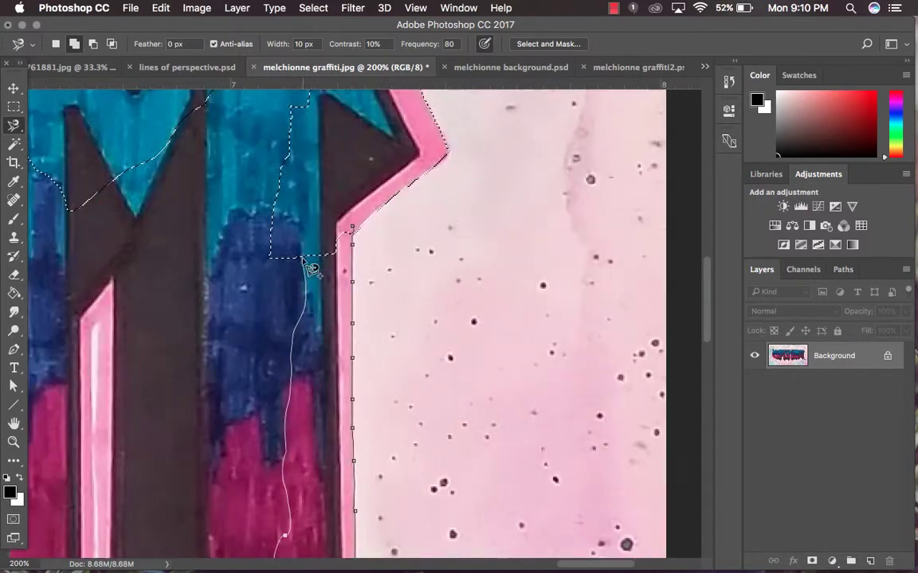
{"action": "scroll", "coordinate": [335, 343], "scroll_direction": "down", "scroll_amount": 8}
{"action": "scroll", "coordinate": [338, 344], "scroll_direction": "left", "scroll_amount": 4}
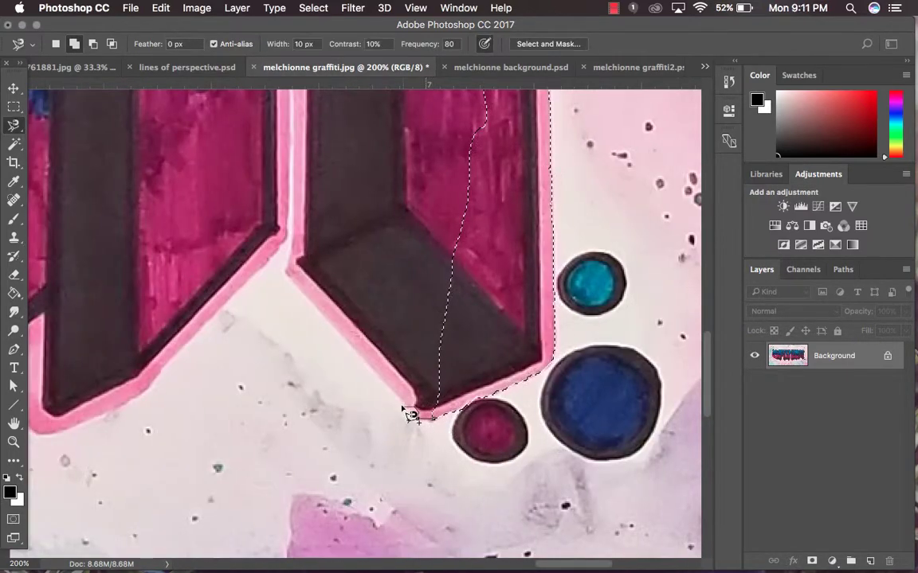
- Add the last two letters' pink bottom outline to the selection, following the narrow gap between them
{"action": "scroll", "coordinate": [291, 159], "scroll_direction": "up", "scroll_amount": 3}
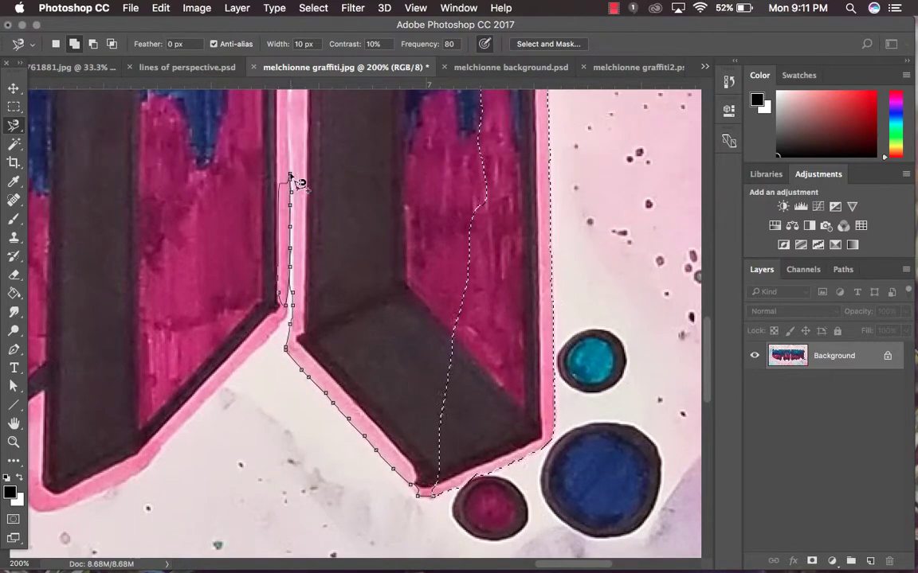
{"action": "scroll", "coordinate": [297, 180], "scroll_direction": "up", "scroll_amount": 4}
{"action": "scroll", "coordinate": [374, 255], "scroll_direction": "down", "scroll_amount": 8}
{"action": "scroll", "coordinate": [374, 255], "scroll_direction": "left", "scroll_amount": 4}
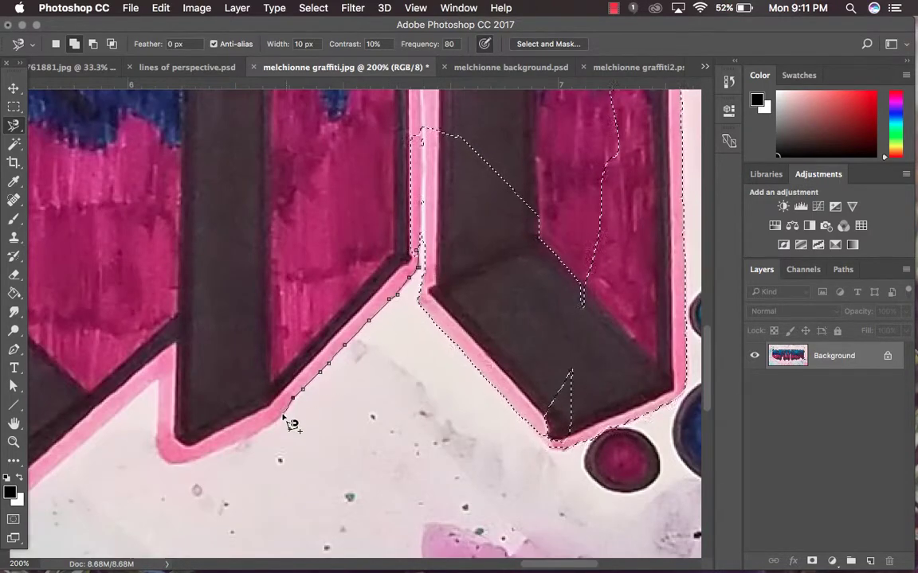
{"action": "scroll", "coordinate": [378, 255], "scroll_direction": "down", "scroll_amount": 5}
{"action": "scroll", "coordinate": [378, 255], "scroll_direction": "left", "scroll_amount": 7}
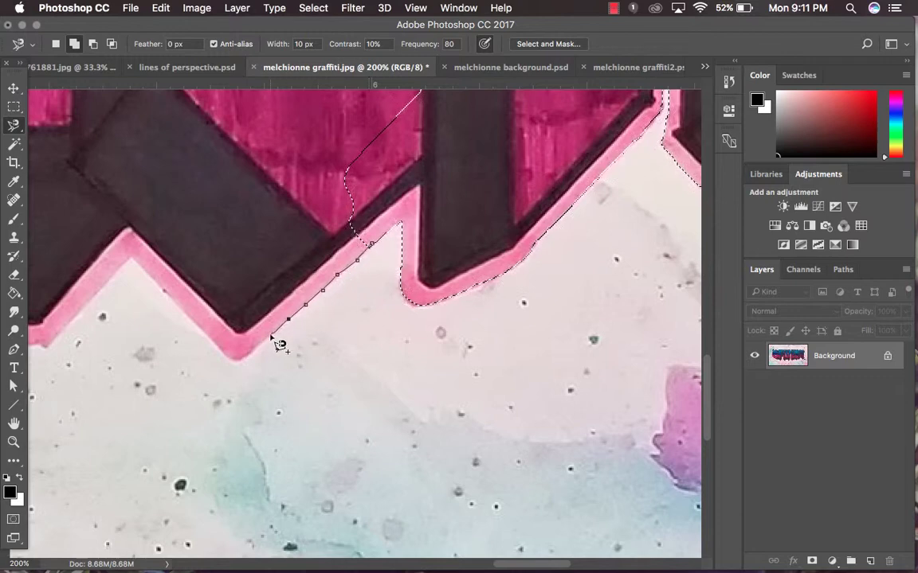
- Extend the selection along the middle letters' lower outline, tracing around the tall narrow white gap so it stays excluded
{"action": "scroll", "coordinate": [467, 236], "scroll_direction": "up", "scroll_amount": 5}
{"action": "scroll", "coordinate": [467, 236], "scroll_direction": "left", "scroll_amount": 7}
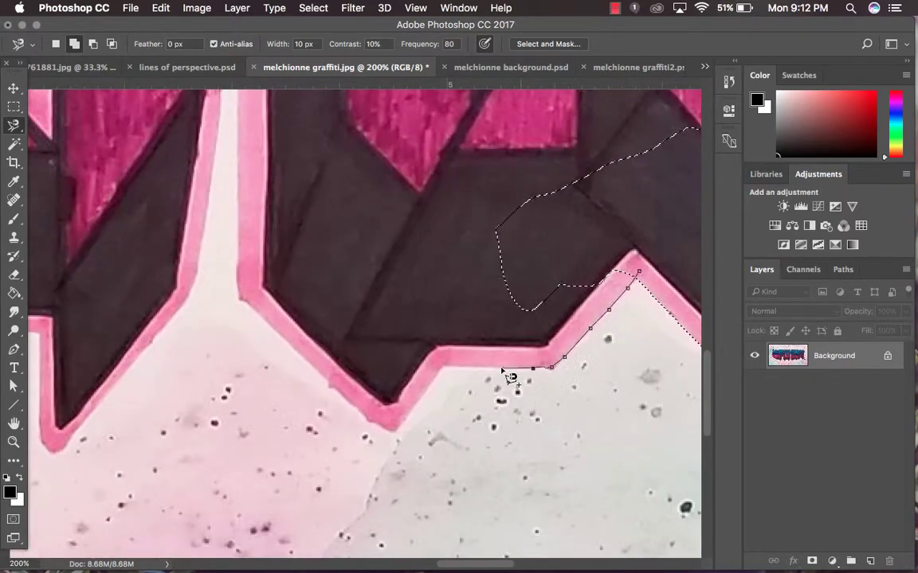
{"action": "scroll", "coordinate": [243, 172], "scroll_direction": "up", "scroll_amount": 1}
{"action": "scroll", "coordinate": [243, 167], "scroll_direction": "up", "scroll_amount": 7}
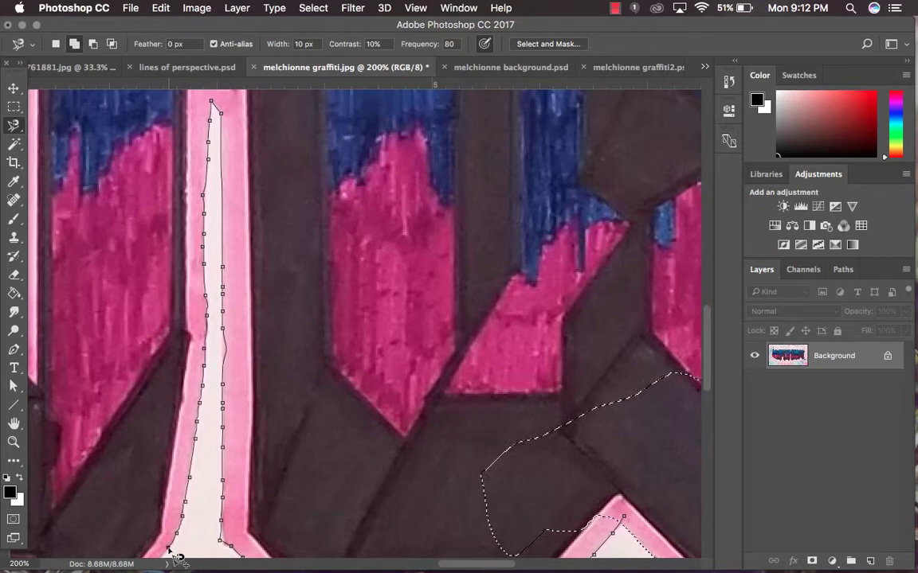
{"action": "scroll", "coordinate": [255, 111], "scroll_direction": "down", "scroll_amount": 8}
{"action": "scroll", "coordinate": [255, 112], "scroll_direction": "left", "scroll_amount": 10}
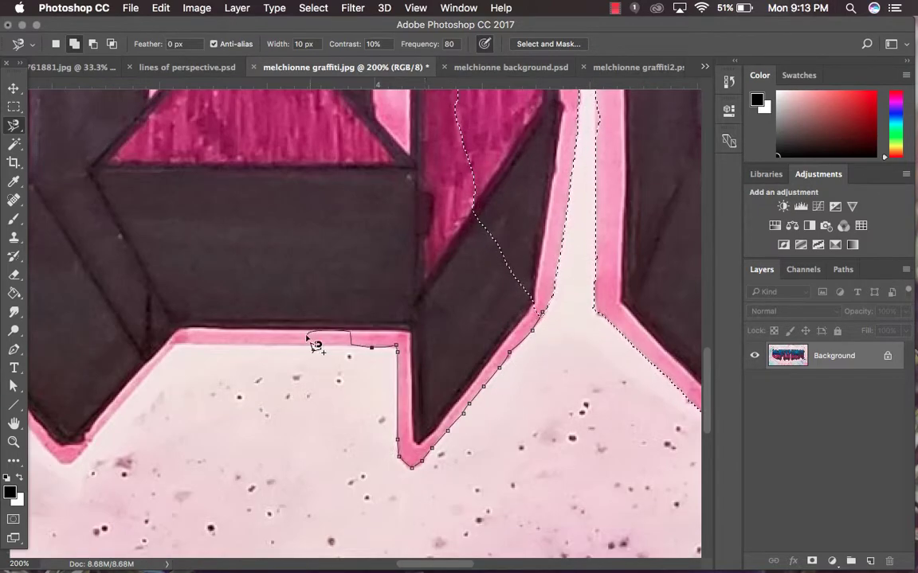
- Add the next pointed letter base to the selection and trace around the square-topped white gap beside it
{"action": "scroll", "coordinate": [92, 461], "scroll_direction": "down", "scroll_amount": 3}
{"action": "scroll", "coordinate": [92, 461], "scroll_direction": "left", "scroll_amount": 9}
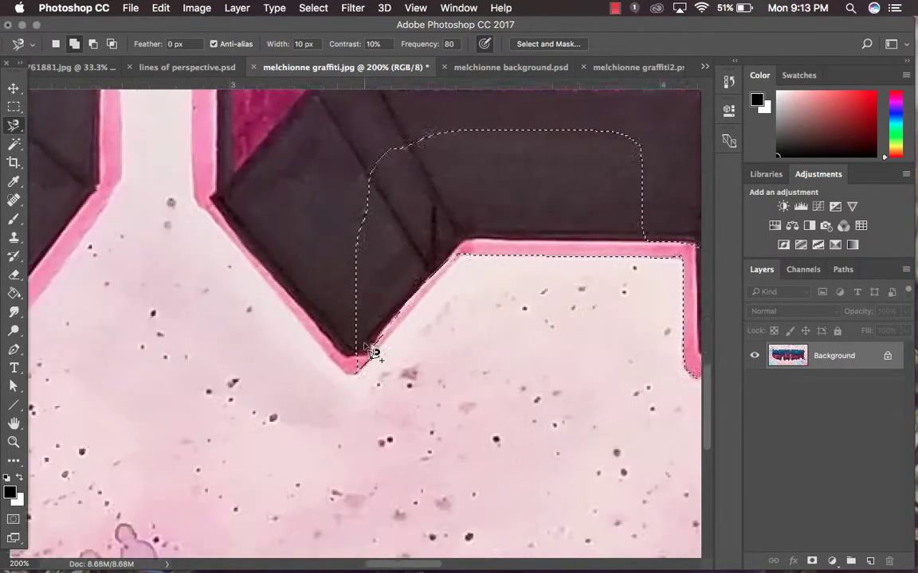
{"action": "scroll", "coordinate": [311, 374], "scroll_direction": "up", "scroll_amount": 1}
{"action": "scroll", "coordinate": [362, 346], "scroll_direction": "up", "scroll_amount": 1}
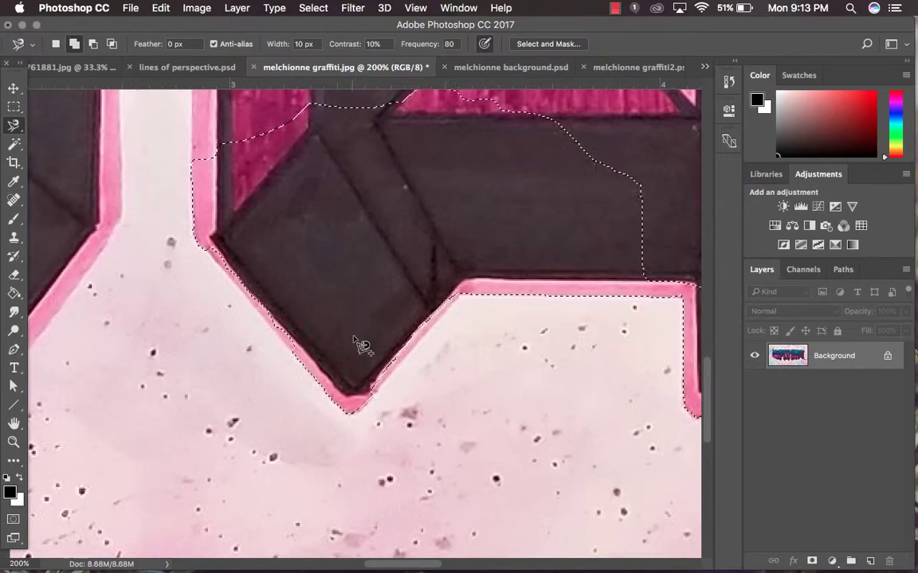
{"action": "scroll", "coordinate": [362, 347], "scroll_direction": "up", "scroll_amount": 5}
{"action": "scroll", "coordinate": [362, 347], "scroll_direction": "left", "scroll_amount": 3}
{"action": "scroll", "coordinate": [168, 522], "scroll_direction": "down", "scroll_amount": 1}
{"action": "scroll", "coordinate": [168, 522], "scroll_direction": "left", "scroll_amount": 2}
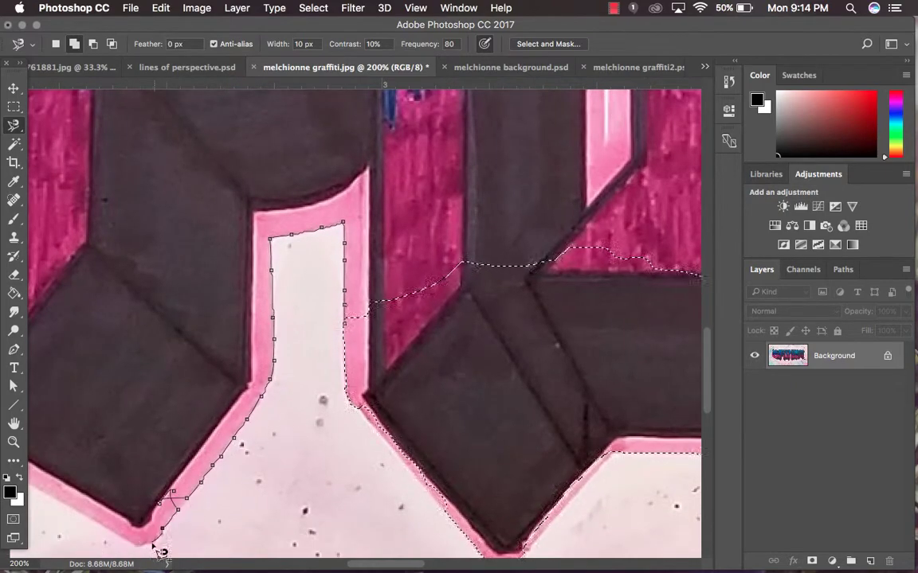
- Add the pink outline beneath the second letter and around the first letter's curved bottom to the selection
{"action": "scroll", "coordinate": [410, 352], "scroll_direction": "left", "scroll_amount": 16}
{"action": "scroll", "coordinate": [409, 352], "scroll_direction": "down", "scroll_amount": 4}
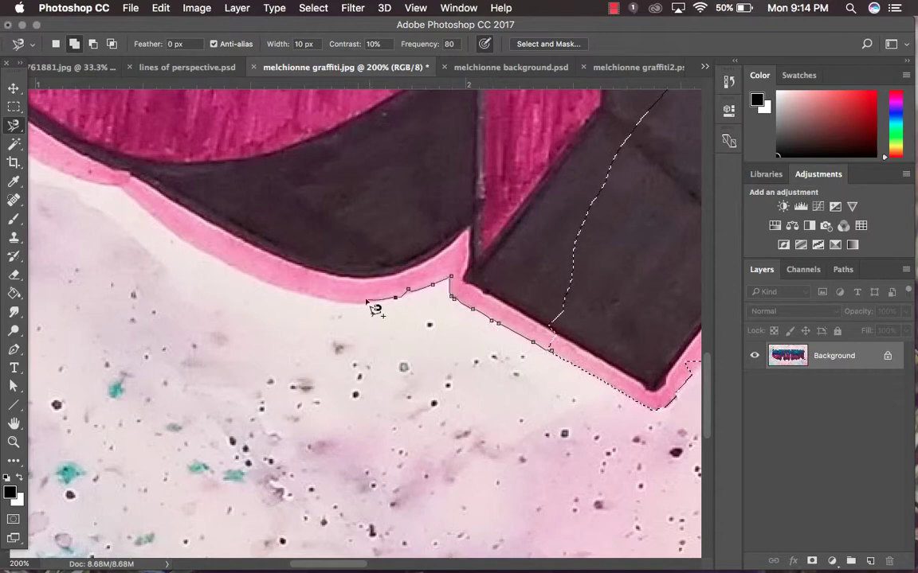
{"action": "scroll", "coordinate": [299, 458], "scroll_direction": "up", "scroll_amount": 10}
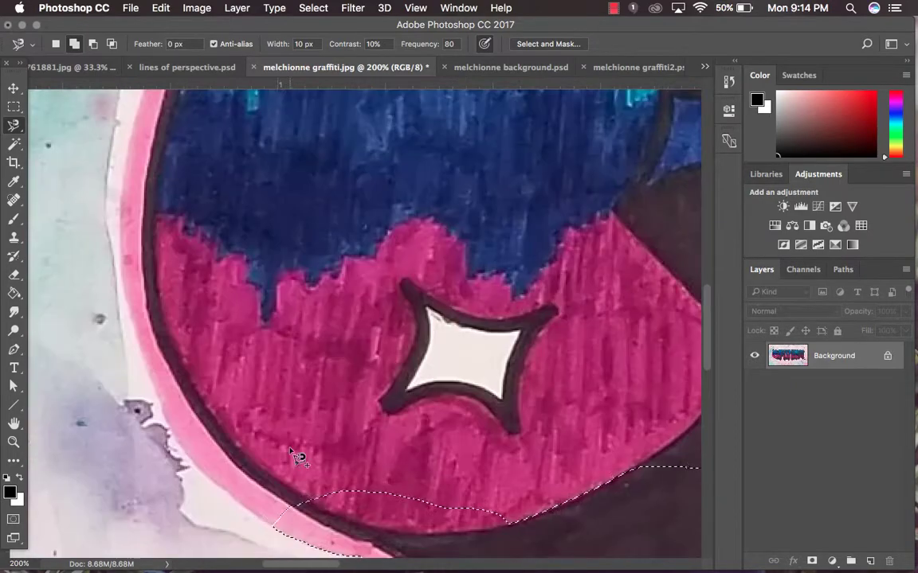
- Complete the selection along the first letter's outer curve, including the teal and blue circles beside its upper edge
{"action": "scroll", "coordinate": [137, 448], "scroll_direction": "up", "scroll_amount": 10}
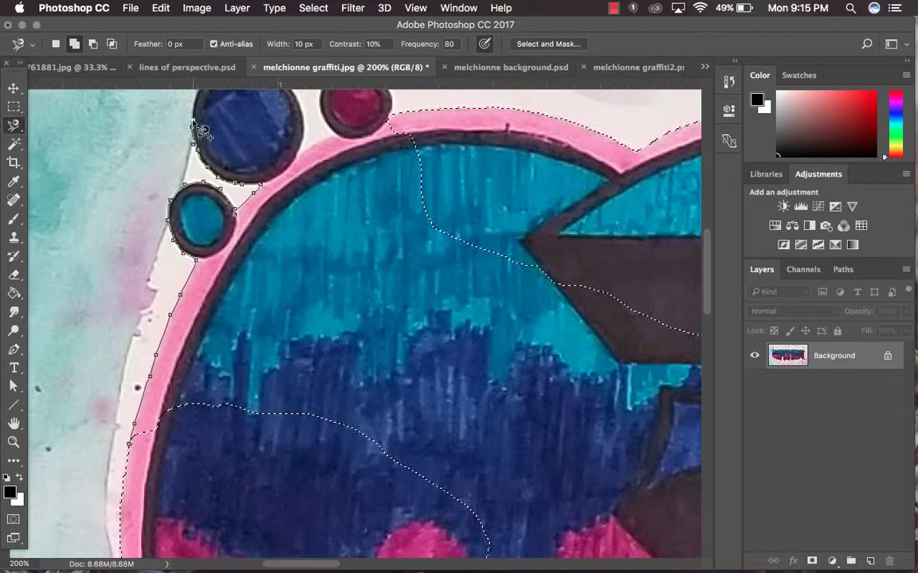
{"action": "scroll", "coordinate": [201, 130], "scroll_direction": "up", "scroll_amount": 1}
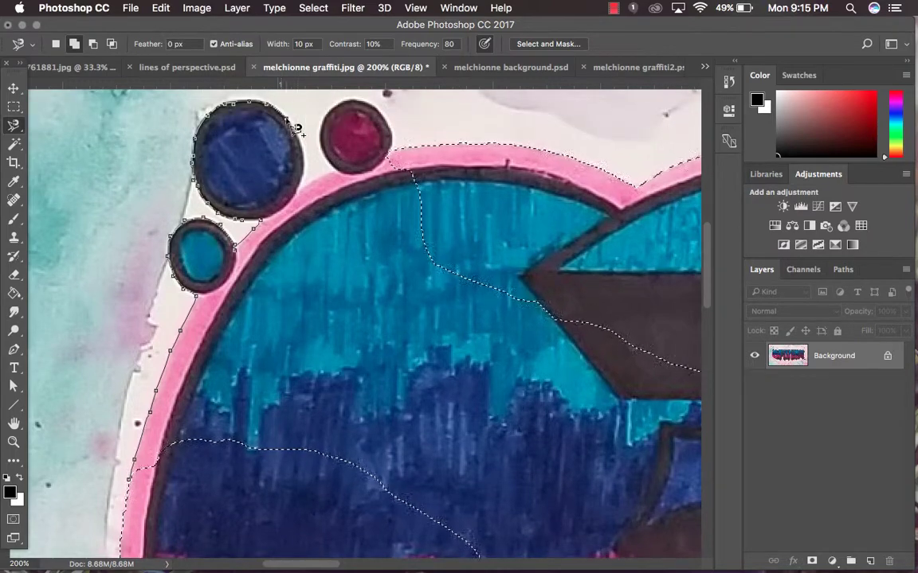
{"action": "left_click", "coordinate": [133, 484]}
{"action": "key", "text": "super+0"}
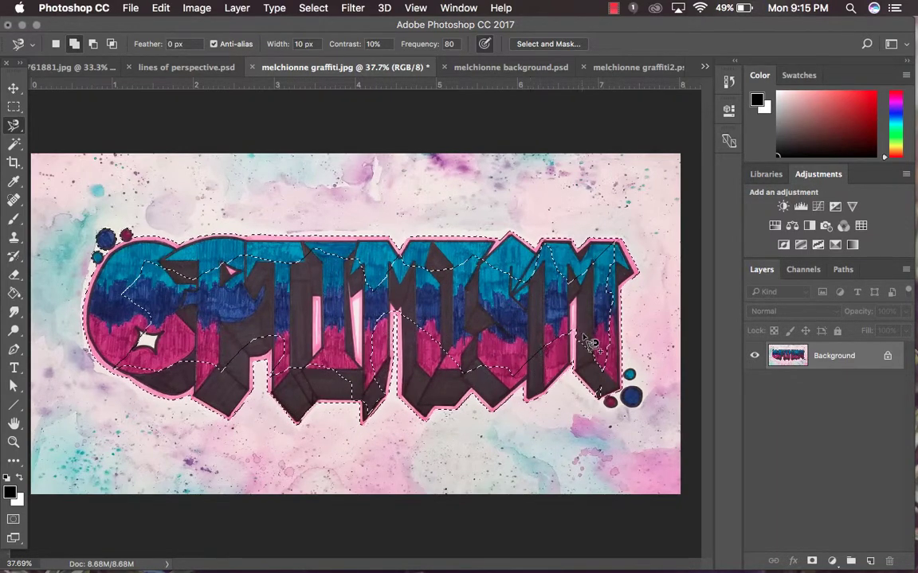
- Add the small magenta circle beneath the last letter to the selection
{"action": "left_click_drag", "start_coordinate": [572, 369], "coordinate": [579, 293]}
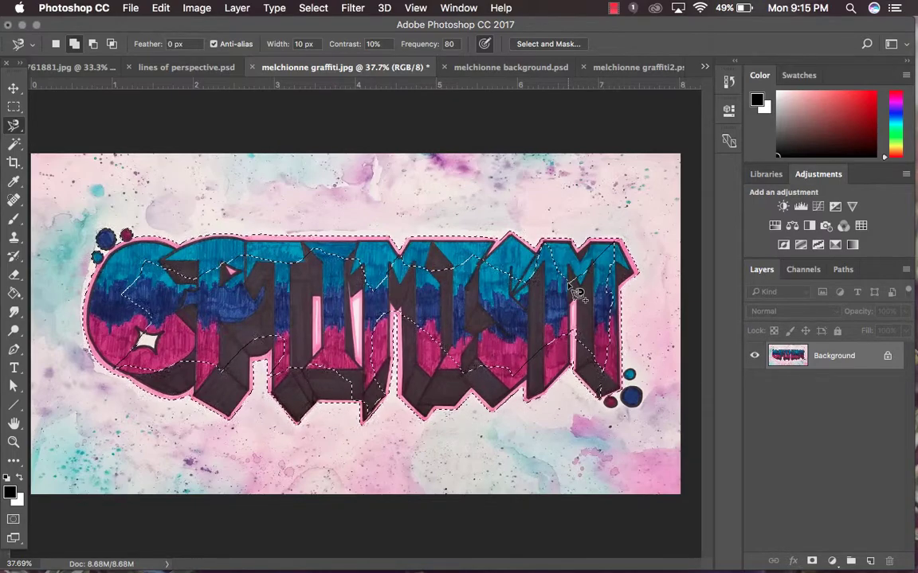
{"action": "key", "text": "super+equal"}
{"action": "key", "text": "super+equal"}
{"action": "key", "text": "super+equal"}
{"action": "key", "text": "super+equal"}
{"action": "key", "text": "super+equal"}
{"action": "key", "text": "super+equal"}
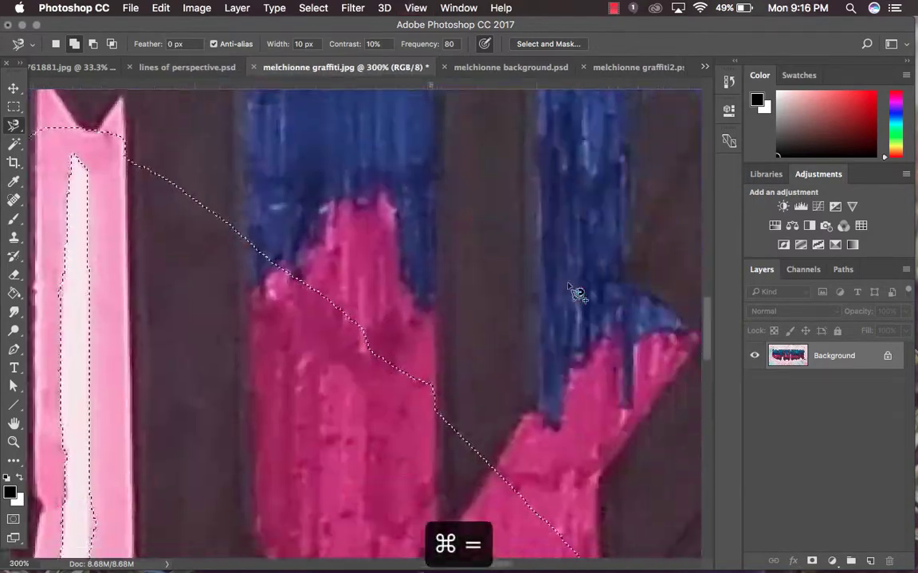
{"action": "scroll", "coordinate": [579, 293], "scroll_direction": "down", "scroll_amount": 10}
{"action": "scroll", "coordinate": [579, 293], "scroll_direction": "right", "scroll_amount": 5}
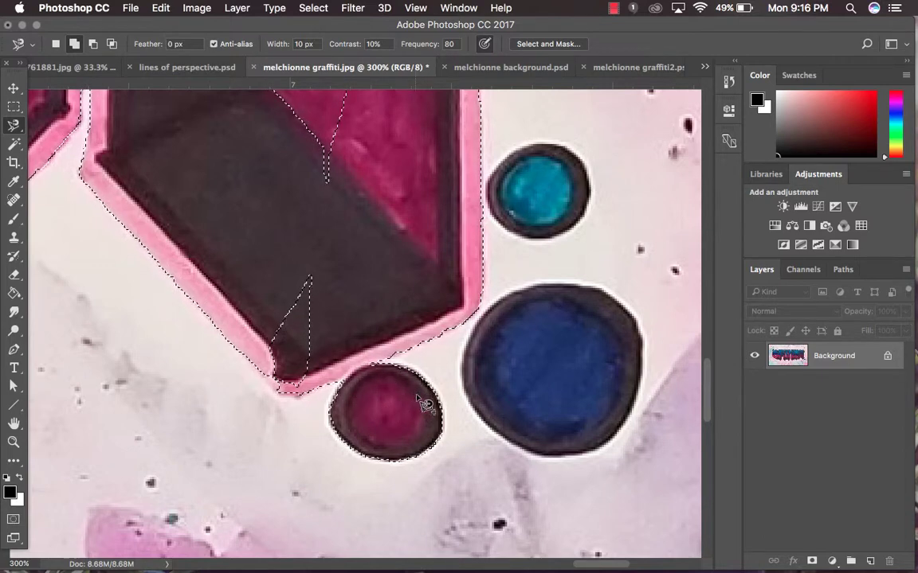
- Trace the large blue circle near the last letter's base and add it to the selection
{"action": "mouse_move", "coordinate": [527, 301]}
{"action": "left_mouse_down"}
{"action": "mouse_move", "coordinate": [593, 289]}
{"action": "mouse_move", "coordinate": [618, 304]}
{"action": "mouse_move", "coordinate": [650, 373]}
{"action": "left_mouse_up"}
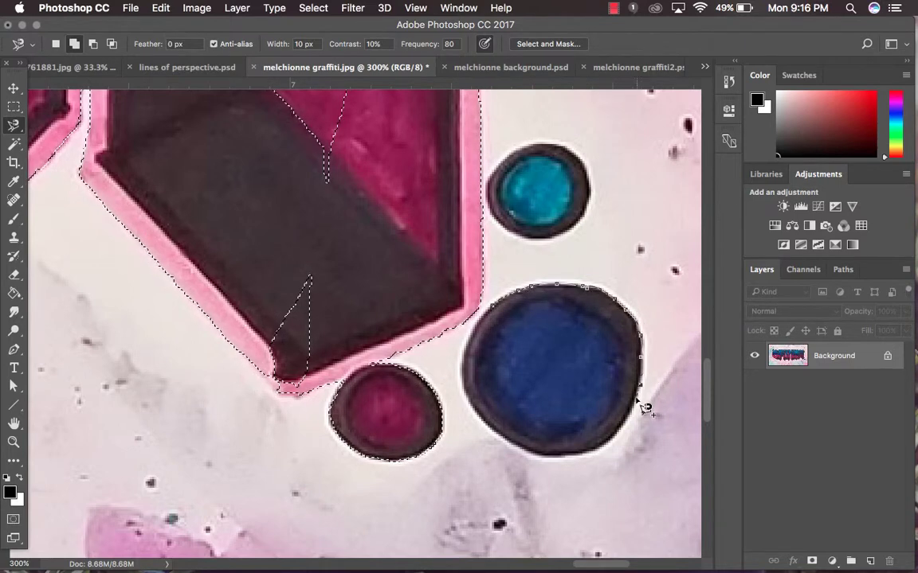
{"action": "mouse_move", "coordinate": [646, 409]}
{"action": "left_mouse_down"}
{"action": "mouse_move", "coordinate": [593, 450]}
{"action": "mouse_move", "coordinate": [570, 454]}
{"action": "mouse_move", "coordinate": [541, 454]}
{"action": "mouse_move", "coordinate": [494, 432]}
{"action": "mouse_move", "coordinate": [471, 409]}
{"action": "mouse_move", "coordinate": [462, 369]}
{"action": "mouse_move", "coordinate": [497, 322]}
{"action": "left_mouse_up"}
{"action": "left_click", "coordinate": [500, 315]}
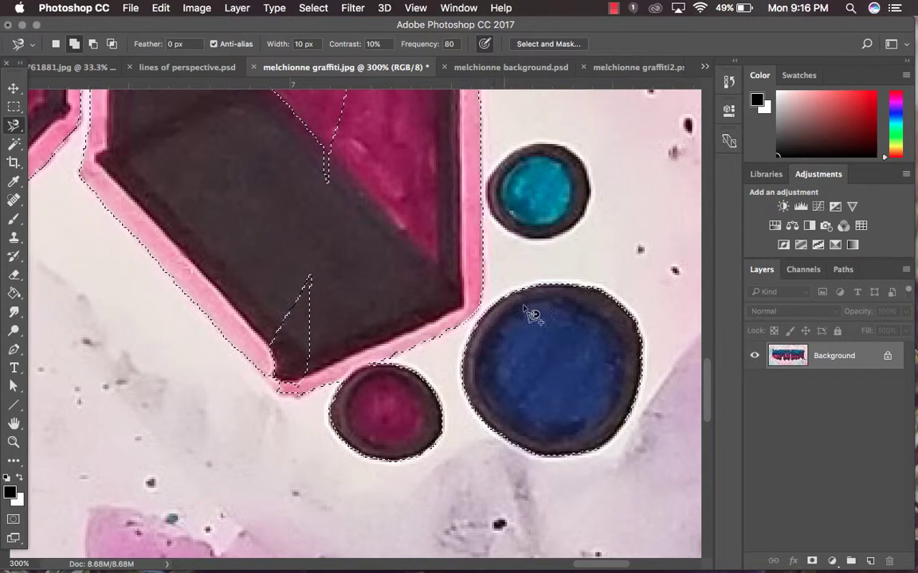
- Trace the small teal circle beside the last letter and add it to the selection
{"action": "scroll", "coordinate": [536, 312], "scroll_direction": "up", "scroll_amount": 3}
{"action": "scroll", "coordinate": [535, 312], "scroll_direction": "right", "scroll_amount": 2}
{"action": "mouse_move", "coordinate": [445, 261]}
{"action": "left_mouse_down"}
{"action": "mouse_move", "coordinate": [467, 233]}
{"action": "mouse_move", "coordinate": [504, 232]}
{"action": "mouse_move", "coordinate": [523, 241]}
{"action": "mouse_move", "coordinate": [535, 270]}
{"action": "mouse_move", "coordinate": [527, 308]}
{"action": "mouse_move", "coordinate": [499, 325]}
{"action": "mouse_move", "coordinate": [464, 322]}
{"action": "mouse_move", "coordinate": [444, 294]}
{"action": "left_mouse_up"}
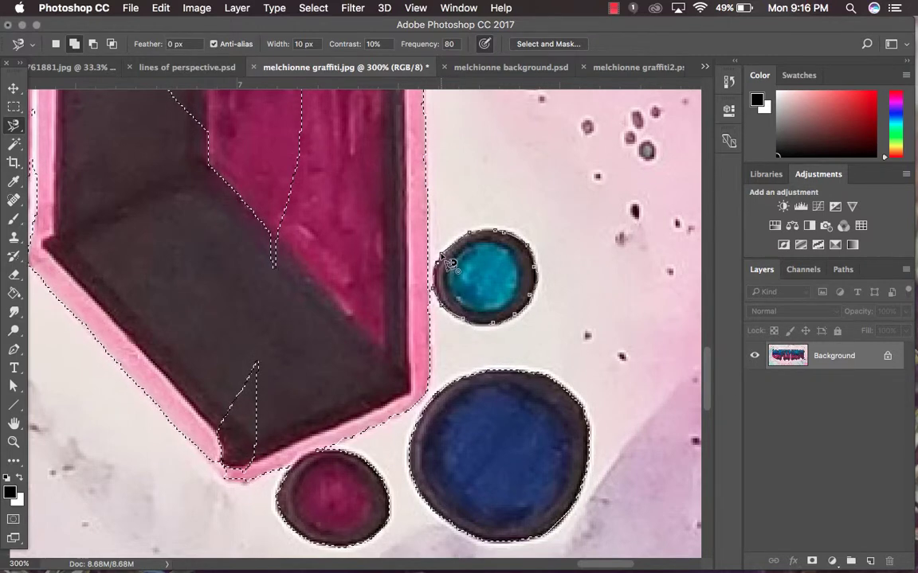
{"action": "left_click", "coordinate": [444, 260]}
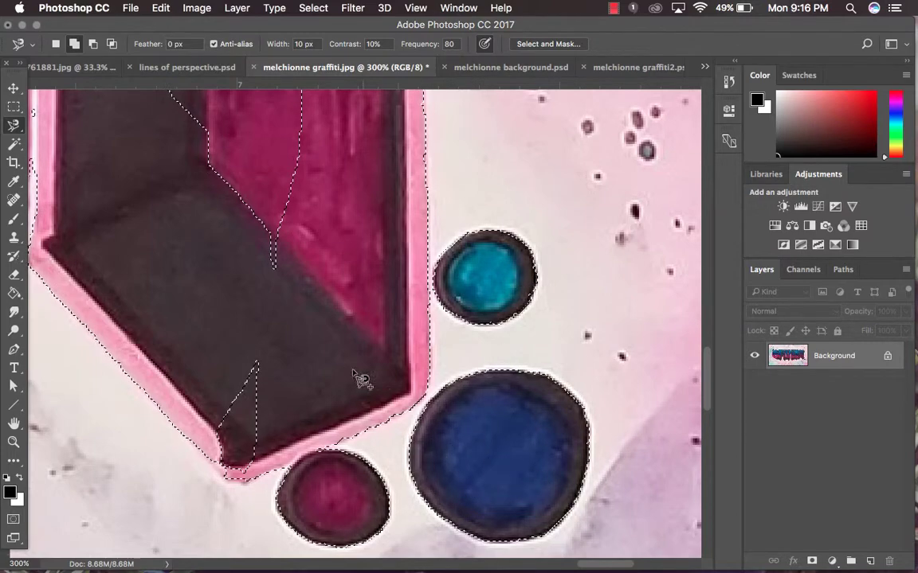
- Add the unselected triangular sliver inside the last letter's dark bottom tip to the selection
{"action": "scroll", "coordinate": [416, 383], "scroll_direction": "left", "scroll_amount": 5}
{"action": "scroll", "coordinate": [416, 383], "scroll_direction": "down", "scroll_amount": 2}
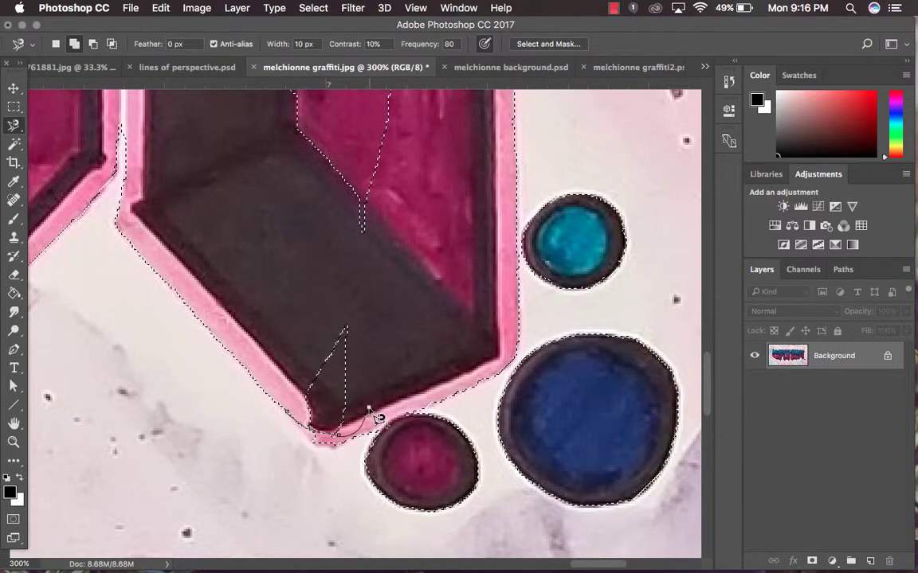
{"action": "left_click", "coordinate": [377, 274]}
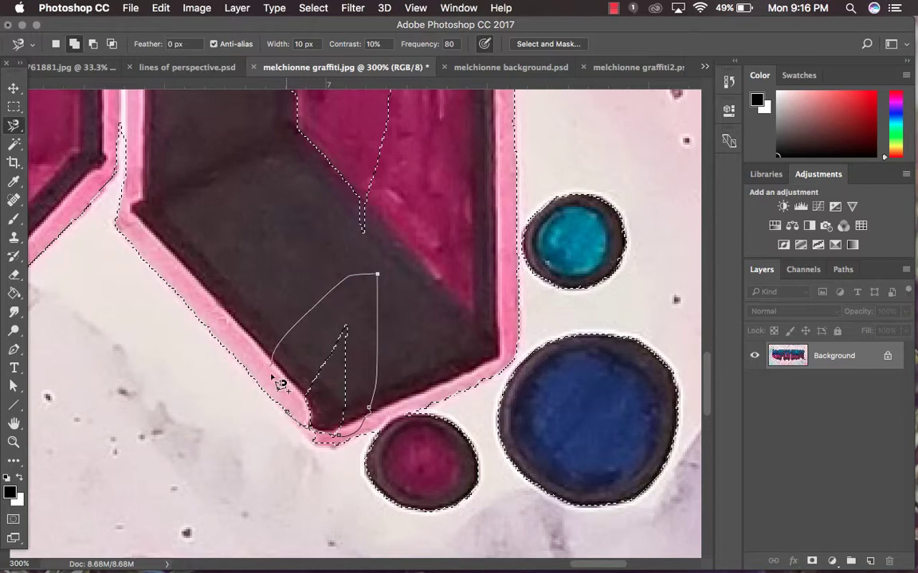
{"action": "left_click", "coordinate": [296, 420]}
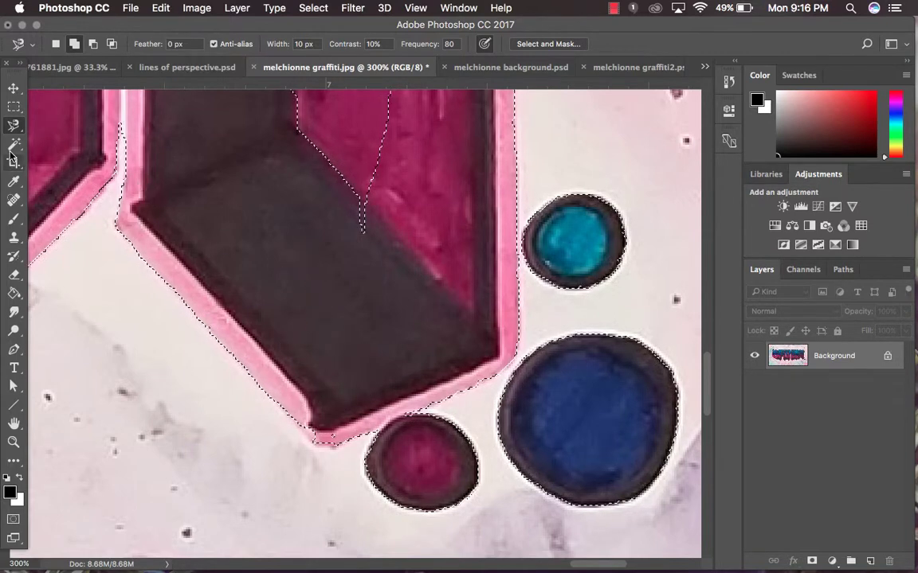
- Add the remaining unselected patch at the last letter's pink bottom tip with the freehand Lasso tool
{"action": "left_click", "coordinate": [14, 125]}
{"action": "left_click", "coordinate": [48, 119]}
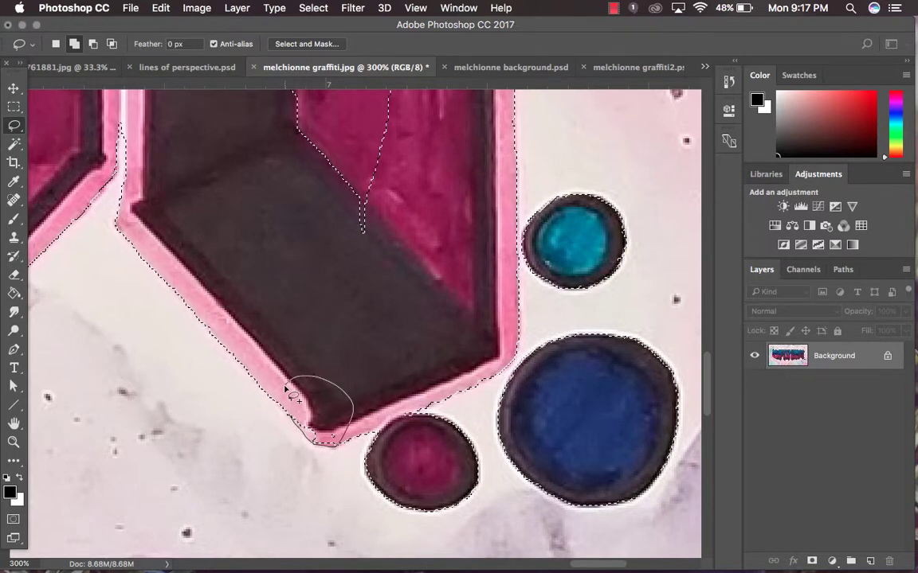
{"action": "left_click_drag", "start_coordinate": [287, 389], "coordinate": [288, 391]}
{"action": "scroll", "coordinate": [344, 365], "scroll_direction": "up", "scroll_amount": 5}
{"action": "scroll", "coordinate": [342, 365], "scroll_direction": "left", "scroll_amount": 3}
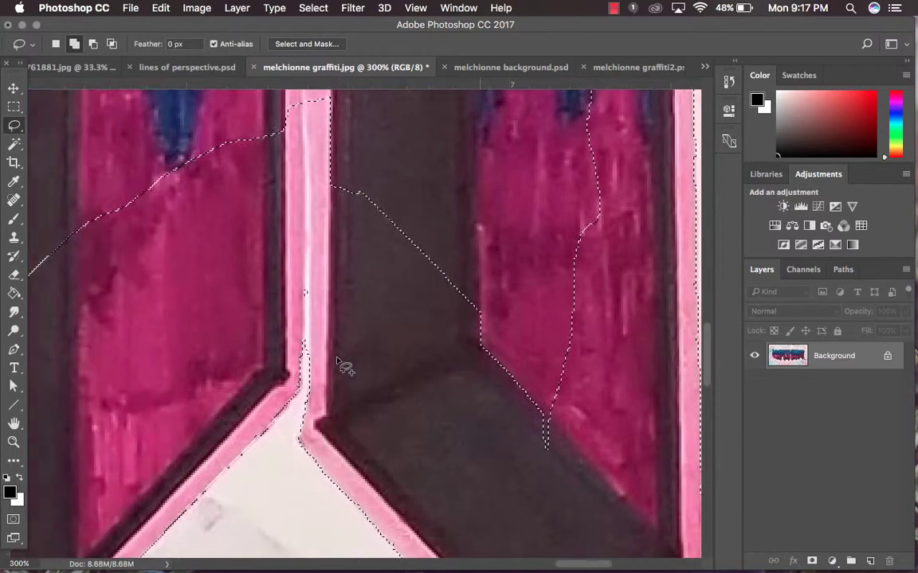
- Subtract the stray background slivers beside the pink outline, where the narrow gap between two middle letters widens at its base, with the Lasso tool
{"action": "scroll", "coordinate": [344, 365], "scroll_direction": "down", "scroll_amount": 10}
{"action": "scroll", "coordinate": [344, 365], "scroll_direction": "left", "scroll_amount": 3}
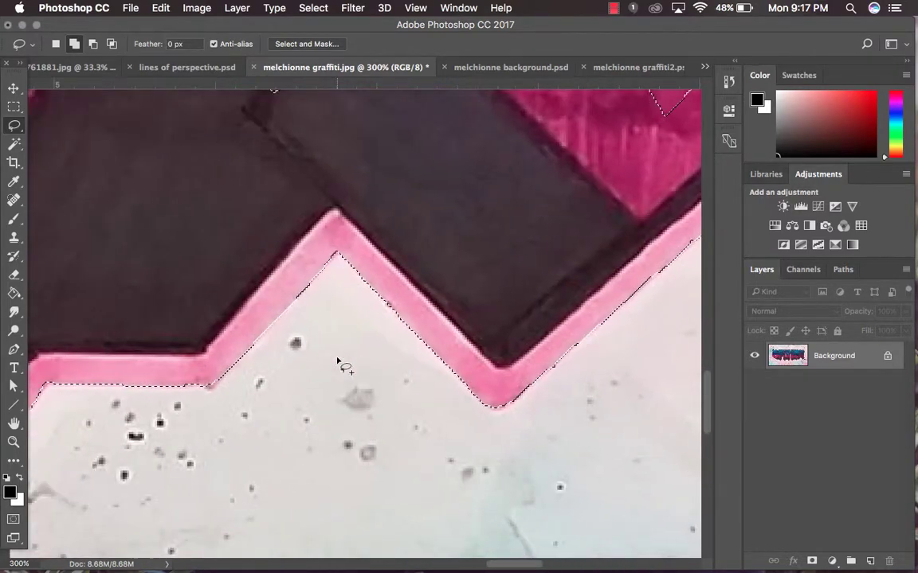
{"action": "scroll", "coordinate": [337, 362], "scroll_direction": "left", "scroll_amount": 15}
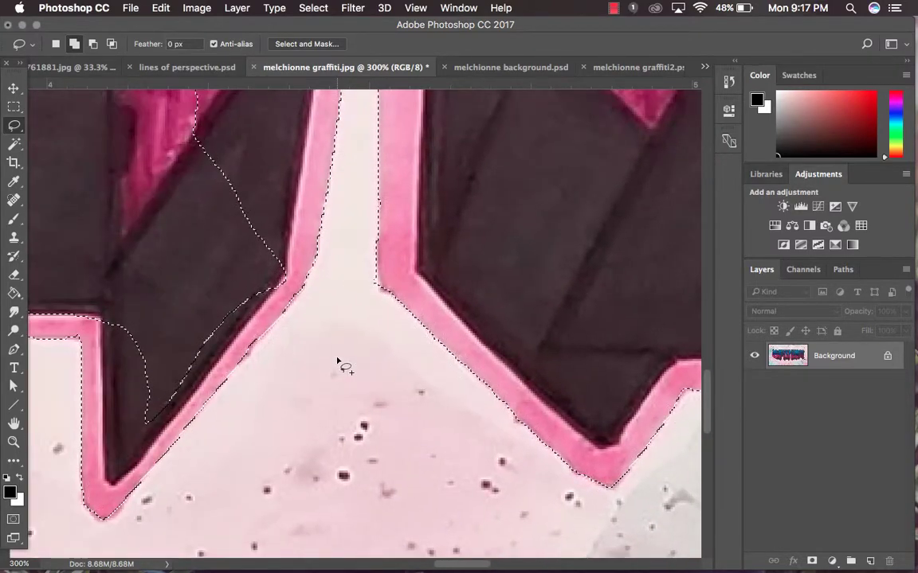
{"action": "scroll", "coordinate": [338, 362], "scroll_direction": "left", "scroll_amount": 2}
{"action": "scroll", "coordinate": [338, 363], "scroll_direction": "up", "scroll_amount": 10}
{"action": "scroll", "coordinate": [338, 362], "scroll_direction": "down", "scroll_amount": 12}
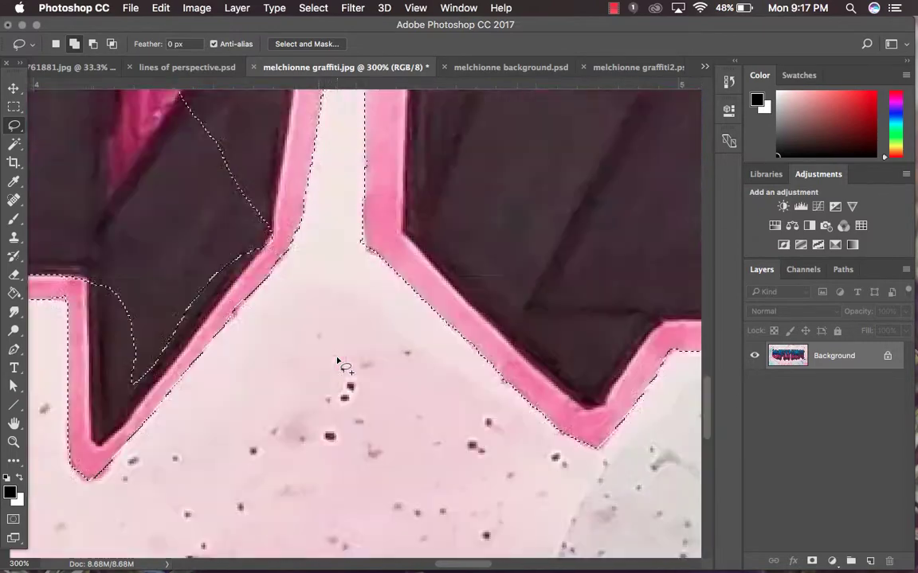
{"action": "scroll", "coordinate": [337, 361], "scroll_direction": "down", "scroll_amount": 6}
{"action": "scroll", "coordinate": [338, 354], "scroll_direction": "up", "scroll_amount": 10}
{"action": "scroll", "coordinate": [338, 354], "scroll_direction": "right", "scroll_amount": 3}
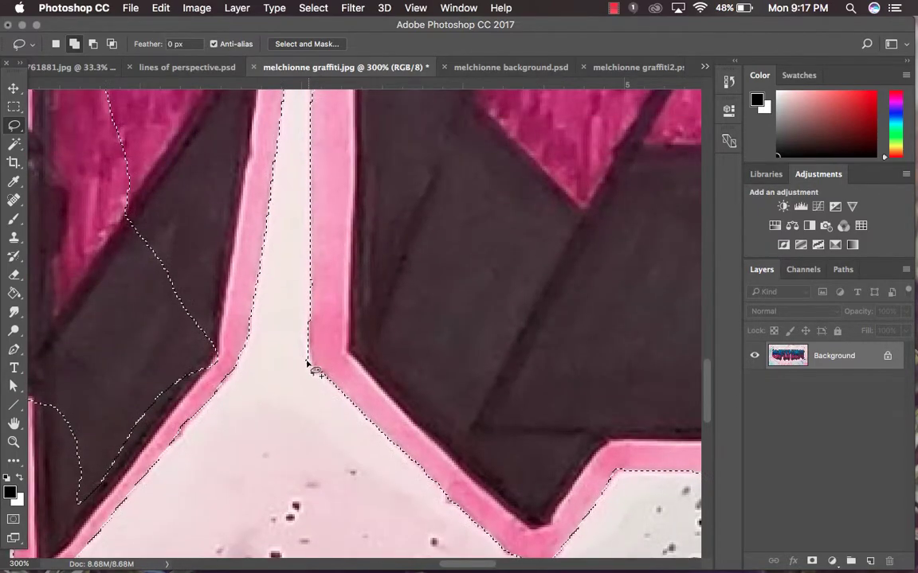
{"action": "key", "text": "super+equal"}
{"action": "key", "text": "super+equal"}
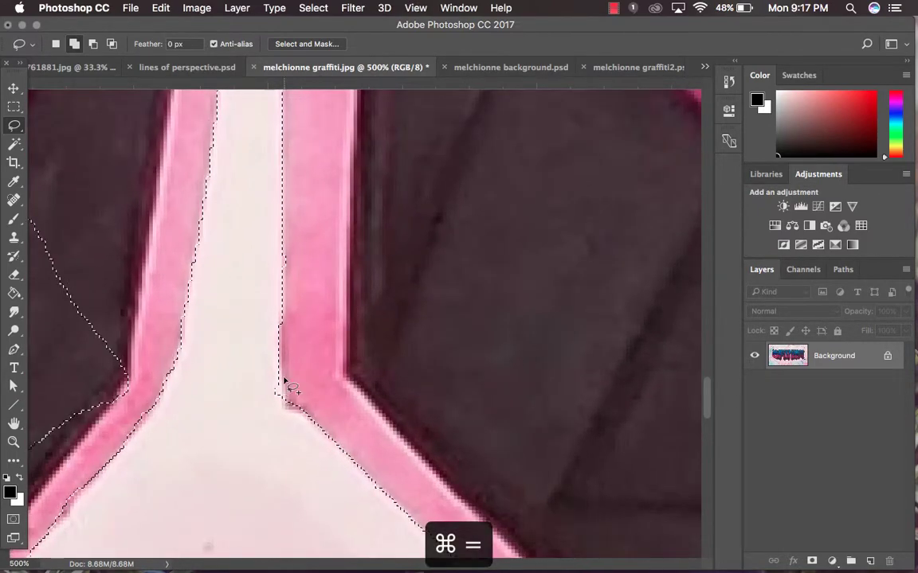
{"action": "left_click", "coordinate": [93, 45]}
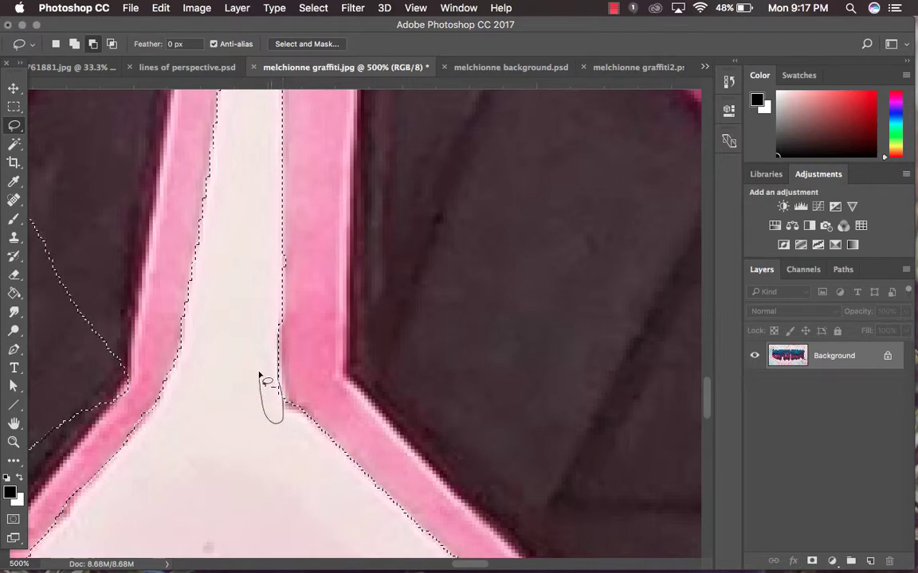
{"action": "left_click_drag", "start_coordinate": [260, 374], "coordinate": [241, 371]}
{"action": "scroll", "coordinate": [239, 370], "scroll_direction": "left", "scroll_amount": 3}
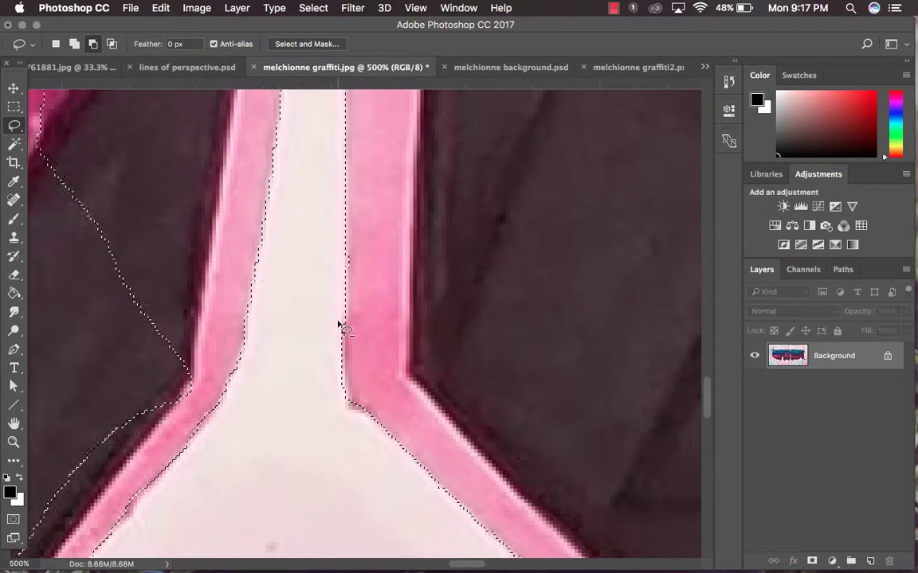
{"action": "mouse_move", "coordinate": [339, 325]}
{"action": "left_mouse_down"}
{"action": "mouse_move", "coordinate": [346, 394]}
{"action": "mouse_move", "coordinate": [317, 404]}
{"action": "left_mouse_up"}
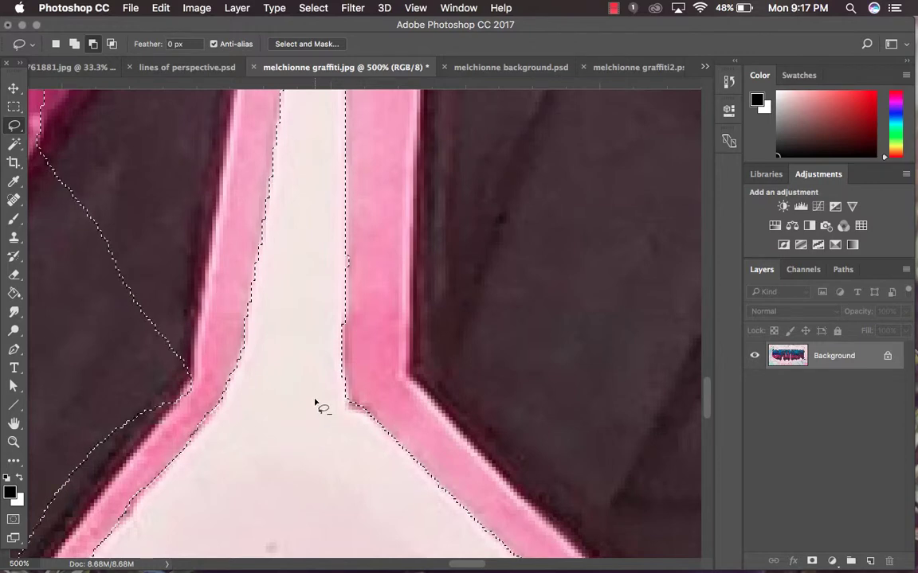
- Add the missed pink outline strip rising to the right from the third letter's pointed bottom tip to the selection
{"action": "key", "text": "super+minus"}
{"action": "key", "text": "super+minus"}
{"action": "scroll", "coordinate": [316, 405], "scroll_direction": "down", "scroll_amount": 3}
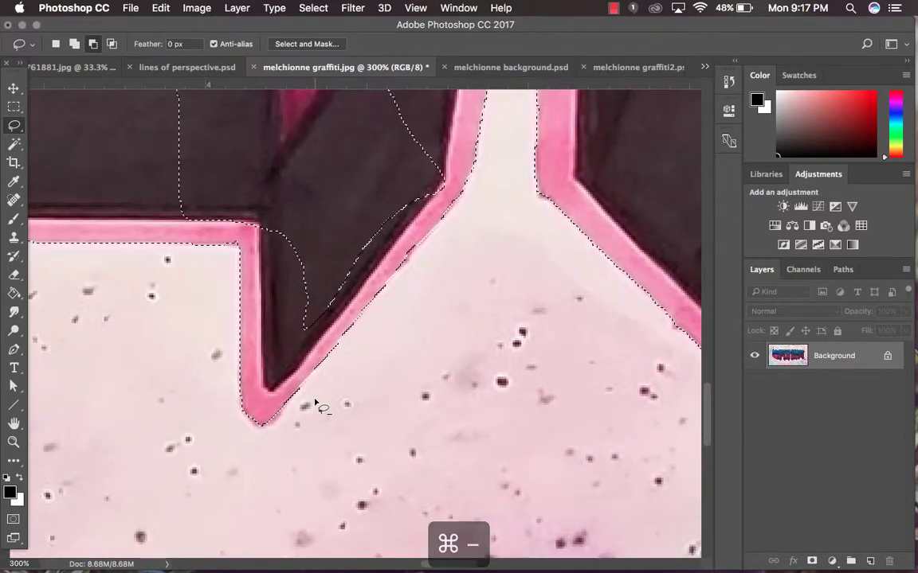
{"action": "scroll", "coordinate": [317, 405], "scroll_direction": "left", "scroll_amount": 5}
{"action": "scroll", "coordinate": [316, 404], "scroll_direction": "left", "scroll_amount": 3}
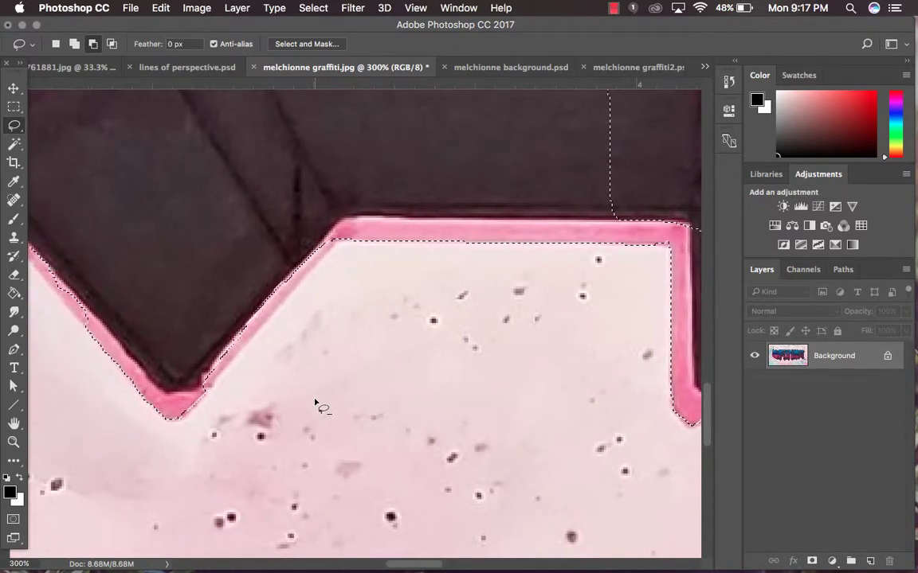
{"action": "left_click", "coordinate": [73, 45]}
{"action": "left_click_drag", "start_coordinate": [207, 407], "coordinate": [211, 385]}
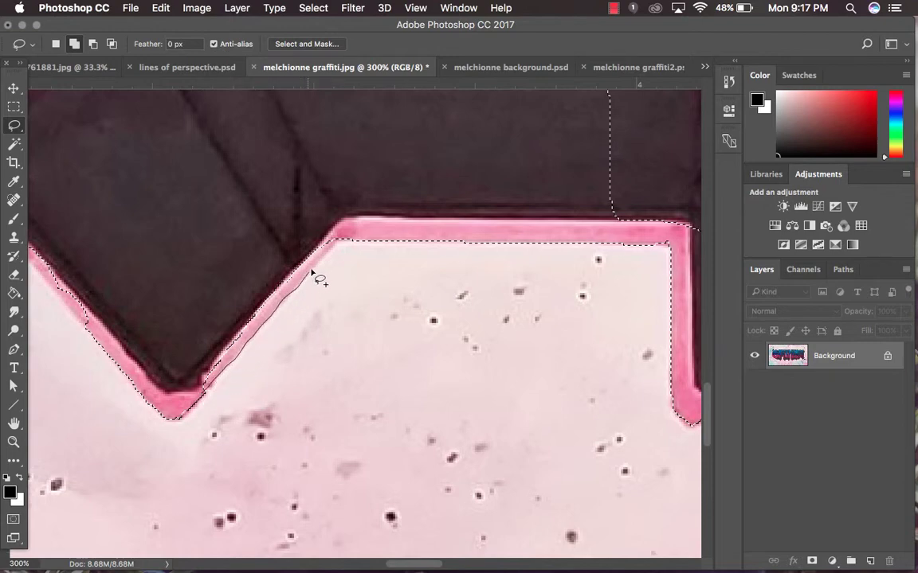
{"action": "left_click_drag", "start_coordinate": [174, 389], "coordinate": [178, 390]}
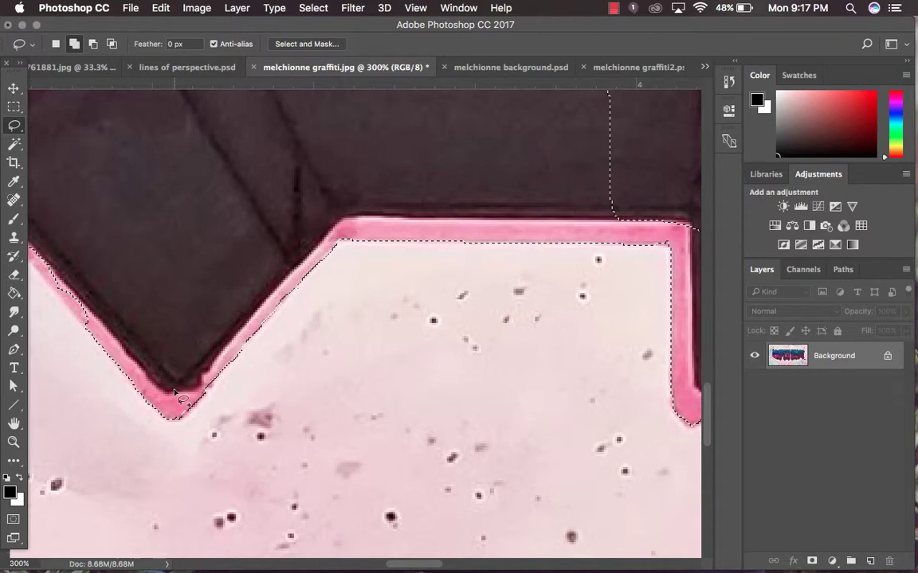
- Add the missed outline edge on the tip's lower-left diagonal and the unselected band across the vertical pink outline above it
{"action": "scroll", "coordinate": [172, 409], "scroll_direction": "left", "scroll_amount": 5}
{"action": "scroll", "coordinate": [172, 409], "scroll_direction": "up", "scroll_amount": 3}
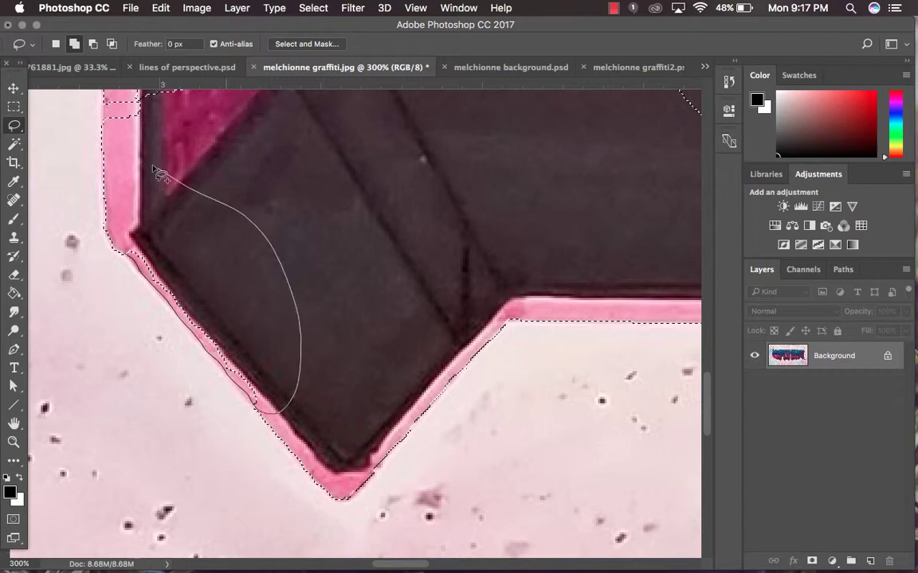
{"action": "left_click_drag", "start_coordinate": [153, 169], "coordinate": [151, 169]}
{"action": "scroll", "coordinate": [151, 169], "scroll_direction": "up", "scroll_amount": 5}
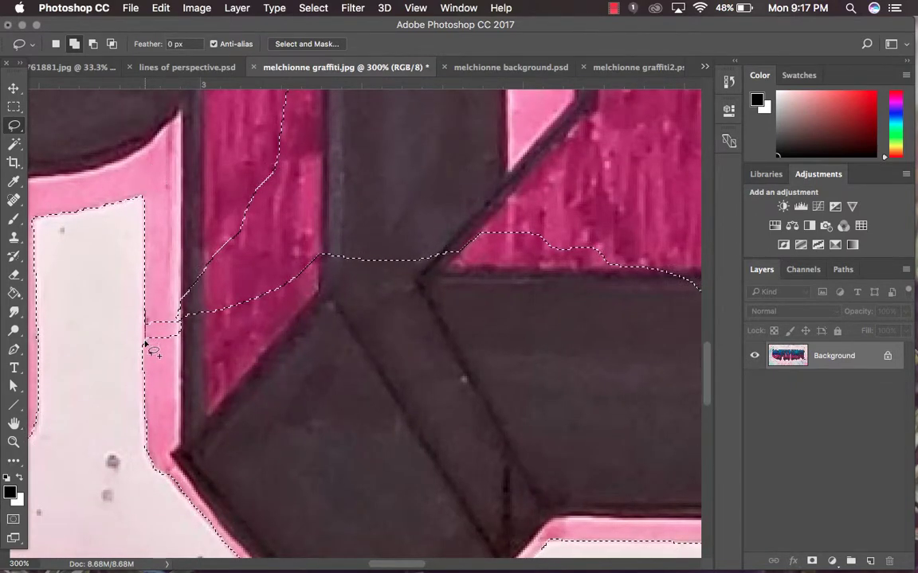
{"action": "left_click_drag", "start_coordinate": [211, 291], "coordinate": [213, 296]}
- Add the missed pink outline edges beside the neighbouring letter's pointed base and near the notch where the first letter's curved bottom ends
{"action": "scroll", "coordinate": [231, 332], "scroll_direction": "left", "scroll_amount": 5}
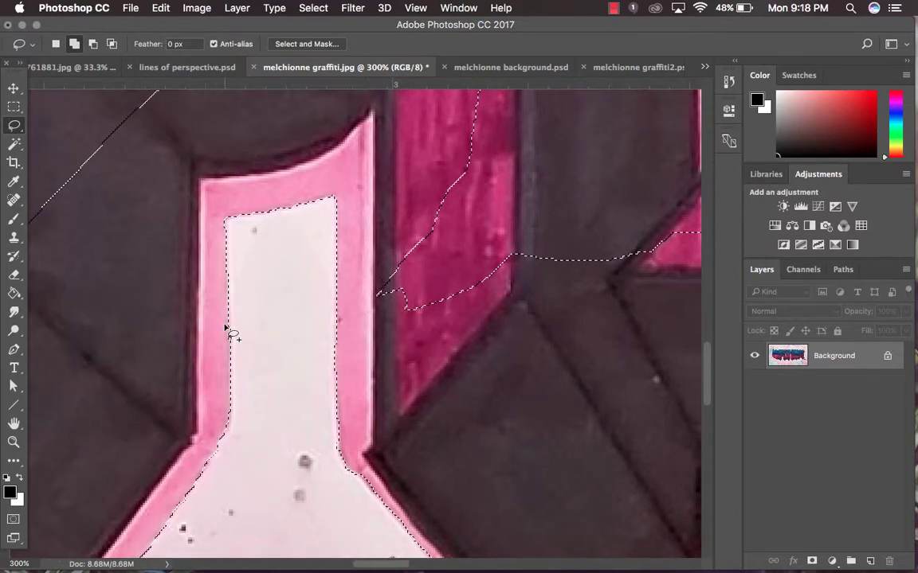
{"action": "scroll", "coordinate": [226, 328], "scroll_direction": "down", "scroll_amount": 5}
{"action": "scroll", "coordinate": [225, 328], "scroll_direction": "left", "scroll_amount": 4}
{"action": "mouse_move", "coordinate": [323, 366]}
{"action": "left_mouse_down"}
{"action": "mouse_move", "coordinate": [297, 379]}
{"action": "mouse_move", "coordinate": [314, 396]}
{"action": "mouse_move", "coordinate": [334, 355]}
{"action": "mouse_move", "coordinate": [309, 395]}
{"action": "left_mouse_up"}
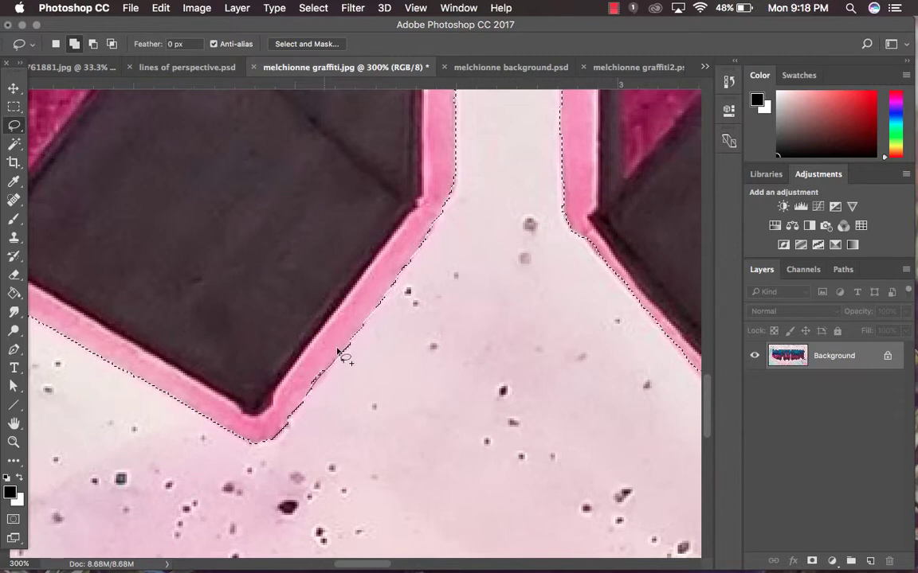
{"action": "scroll", "coordinate": [323, 344], "scroll_direction": "up", "scroll_amount": 3}
{"action": "scroll", "coordinate": [323, 344], "scroll_direction": "left", "scroll_amount": 3}
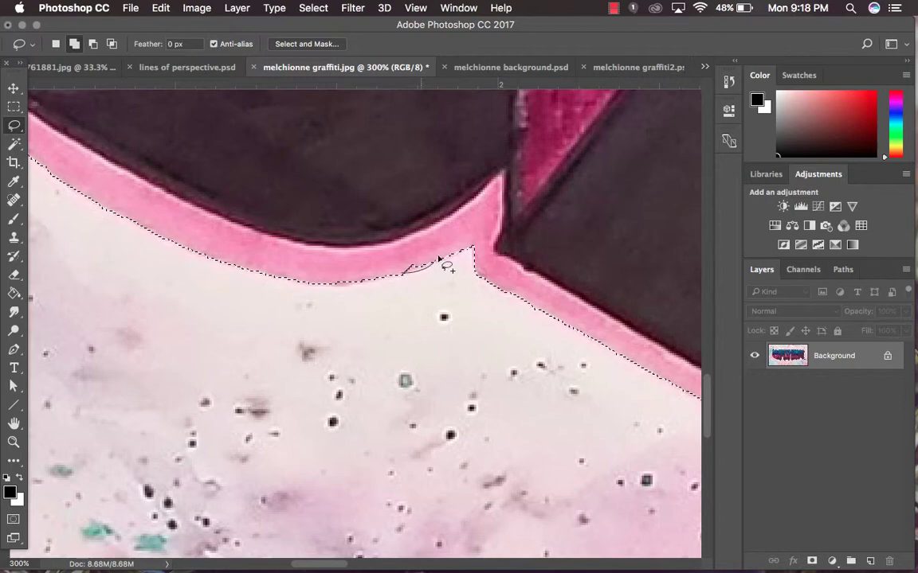
- Examine the selection border around the first letter, along the lettering's top edge and down the last letter
{"action": "scroll", "coordinate": [339, 270], "scroll_direction": "up", "scroll_amount": 10}
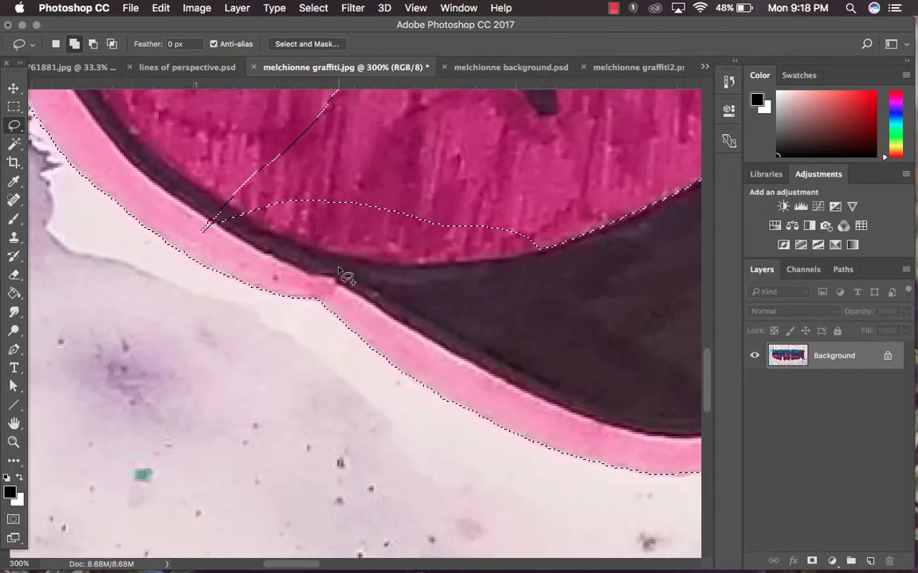
{"action": "scroll", "coordinate": [338, 271], "scroll_direction": "up", "scroll_amount": 10}
{"action": "scroll", "coordinate": [339, 271], "scroll_direction": "left", "scroll_amount": 4}
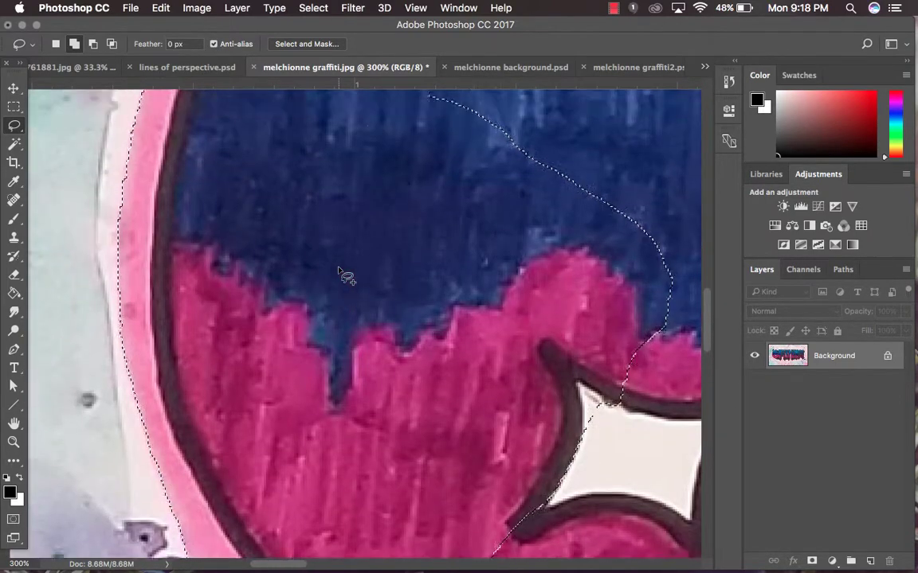
{"action": "scroll", "coordinate": [339, 271], "scroll_direction": "up", "scroll_amount": 10}
{"action": "scroll", "coordinate": [339, 271], "scroll_direction": "left", "scroll_amount": 3}
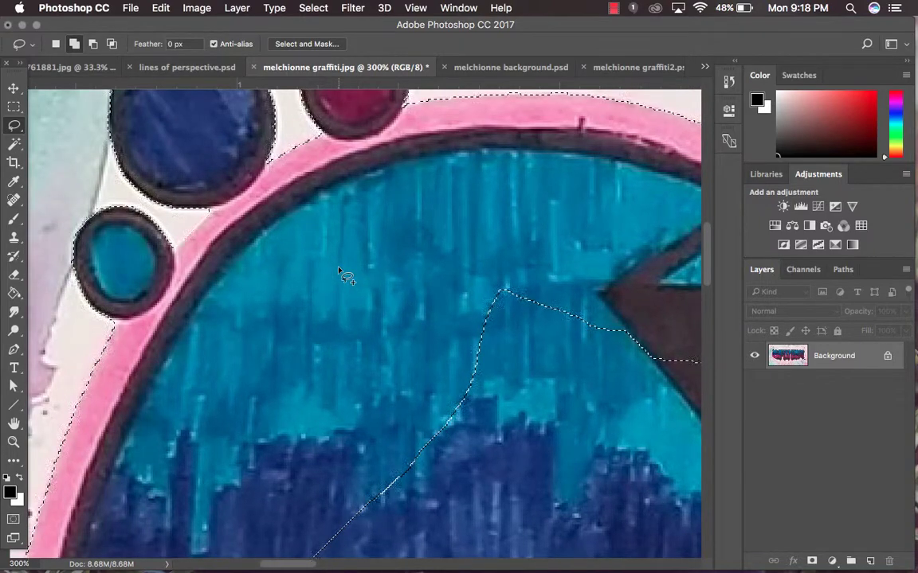
{"action": "scroll", "coordinate": [338, 271], "scroll_direction": "right", "scroll_amount": 8}
{"action": "scroll", "coordinate": [338, 271], "scroll_direction": "up", "scroll_amount": 8}
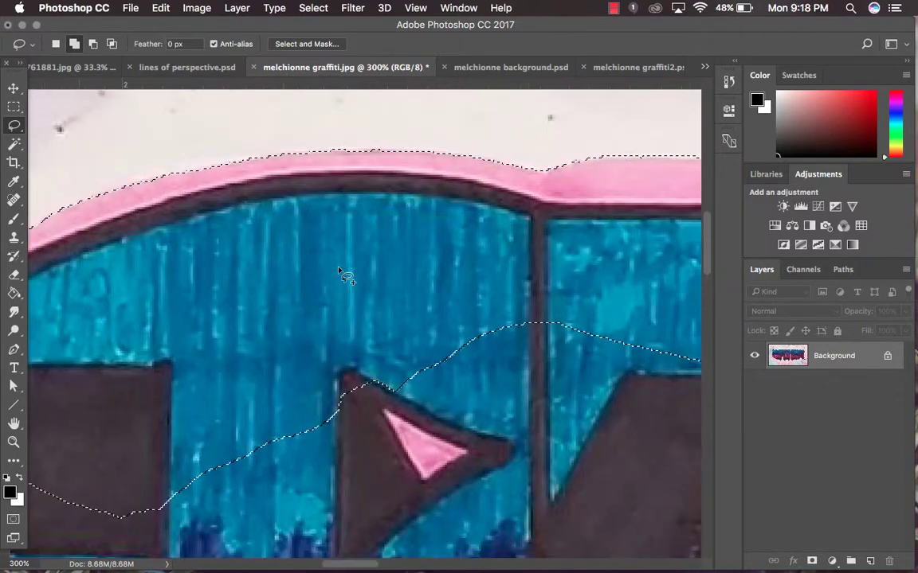
{"action": "scroll", "coordinate": [339, 270], "scroll_direction": "right", "scroll_amount": 10}
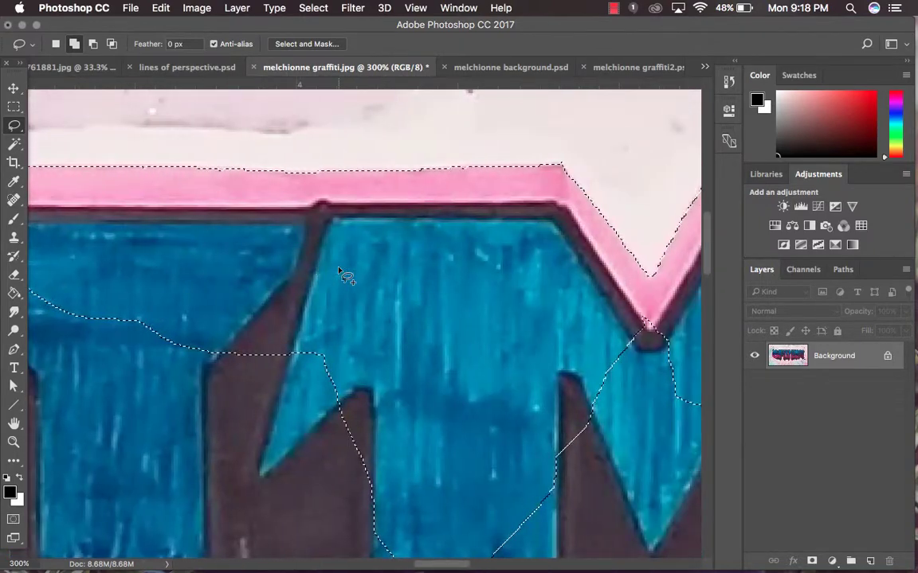
{"action": "scroll", "coordinate": [343, 275], "scroll_direction": "right", "scroll_amount": 15}
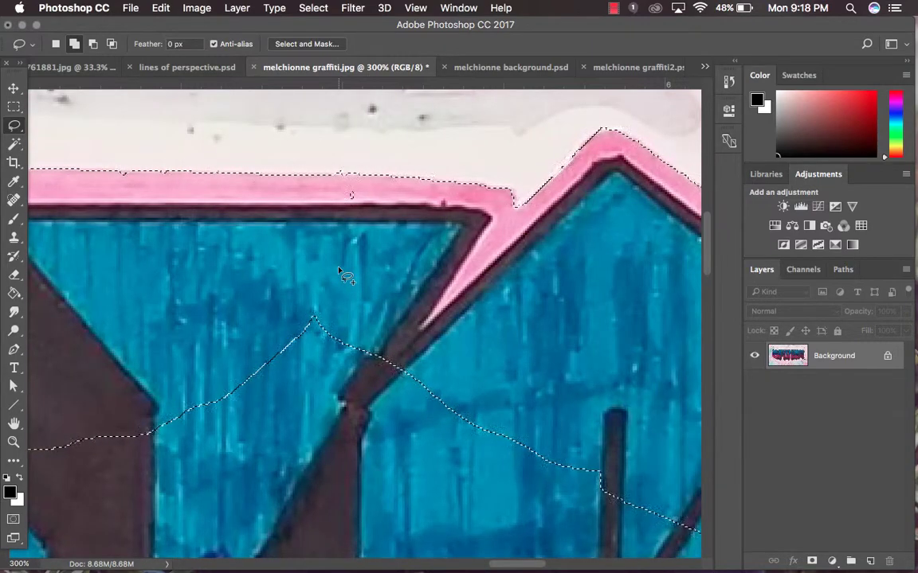
{"action": "scroll", "coordinate": [344, 275], "scroll_direction": "right", "scroll_amount": 15}
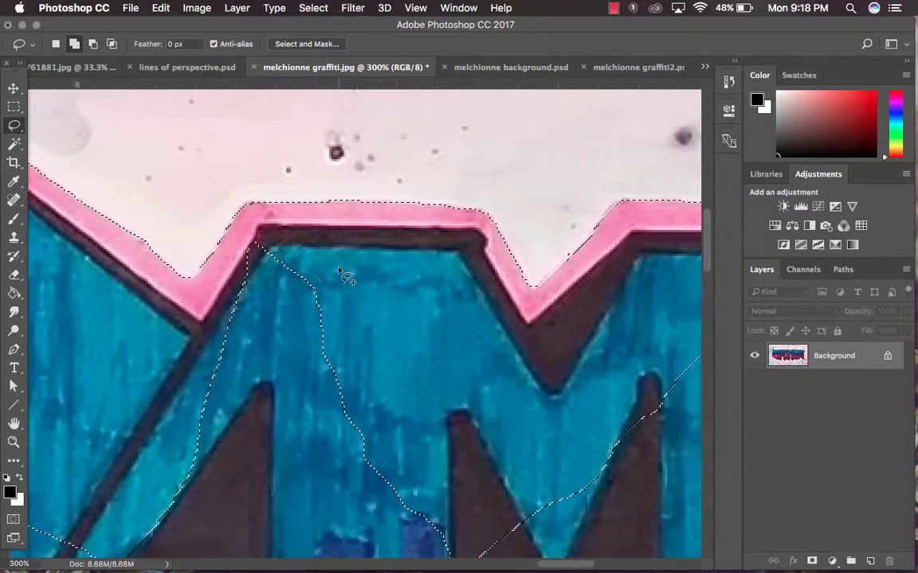
{"action": "scroll", "coordinate": [338, 268], "scroll_direction": "right", "scroll_amount": 5}
{"action": "scroll", "coordinate": [339, 268], "scroll_direction": "down", "scroll_amount": 20}
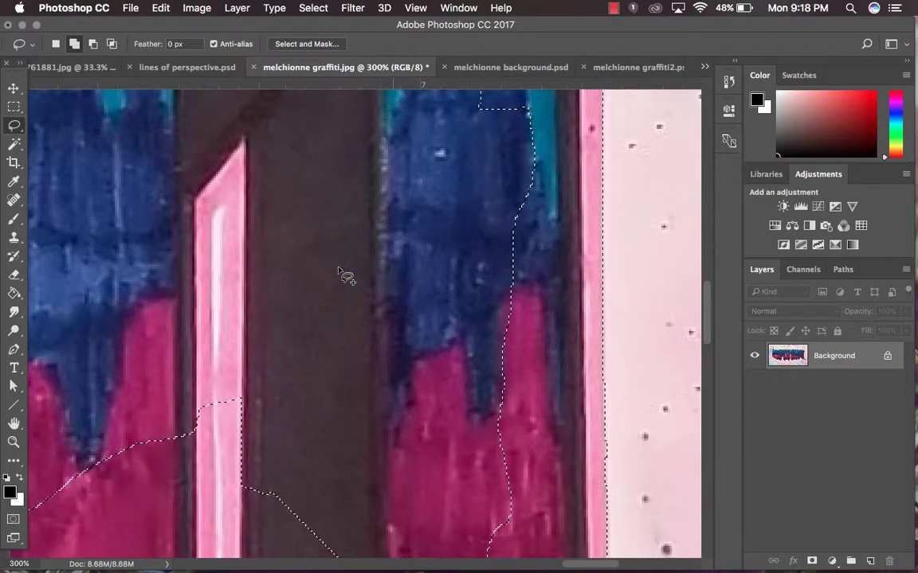
{"action": "scroll", "coordinate": [338, 271], "scroll_direction": "down", "scroll_amount": 10}
{"action": "scroll", "coordinate": [338, 271], "scroll_direction": "left", "scroll_amount": 3}
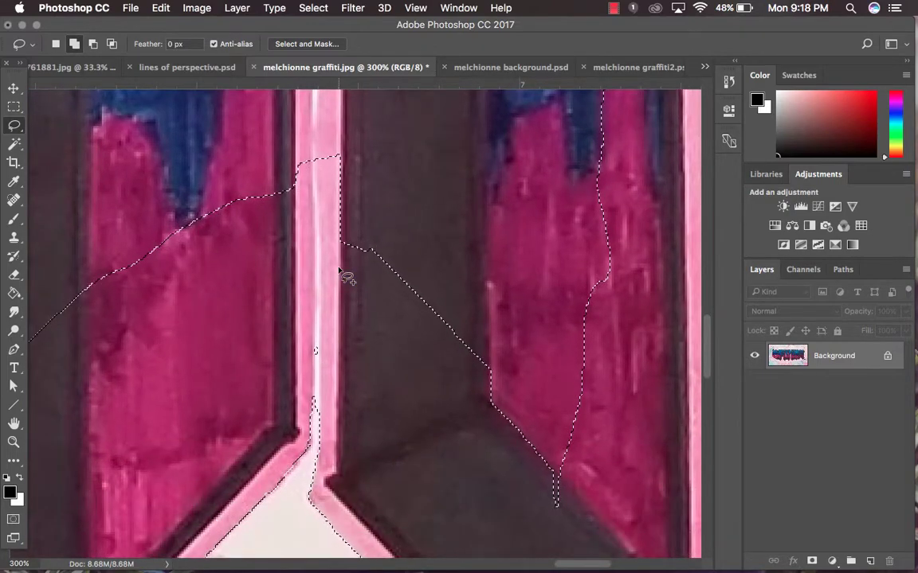
- Add the unselected interior of the first letters to the selection with a large freehand loop inside their outlines
{"action": "key", "text": "super+minus"}
{"action": "key", "text": "super+minus"}
{"action": "key", "text": "super+minus"}
{"action": "key", "text": "super+minus"}
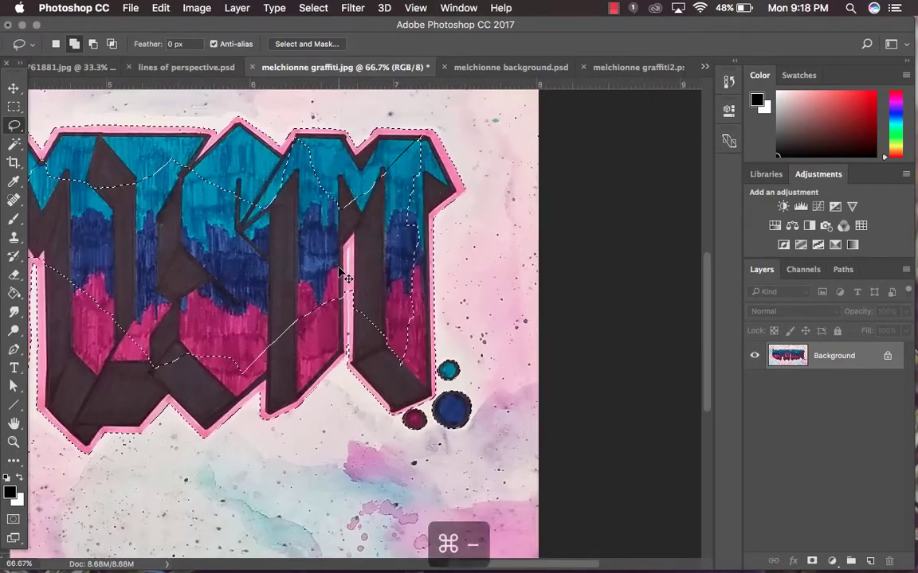
{"action": "scroll", "coordinate": [345, 274], "scroll_direction": "left", "scroll_amount": 10}
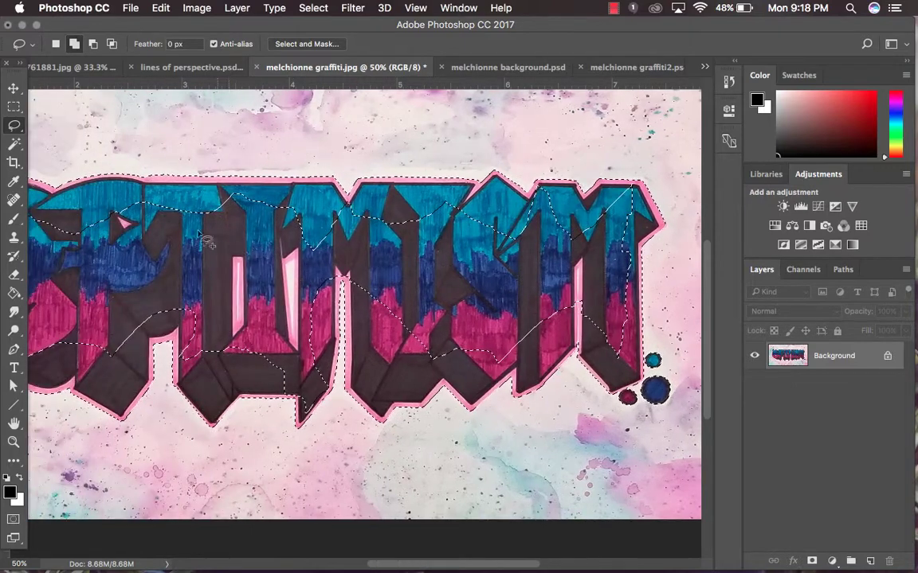
{"action": "scroll", "coordinate": [223, 267], "scroll_direction": "left", "scroll_amount": 10}
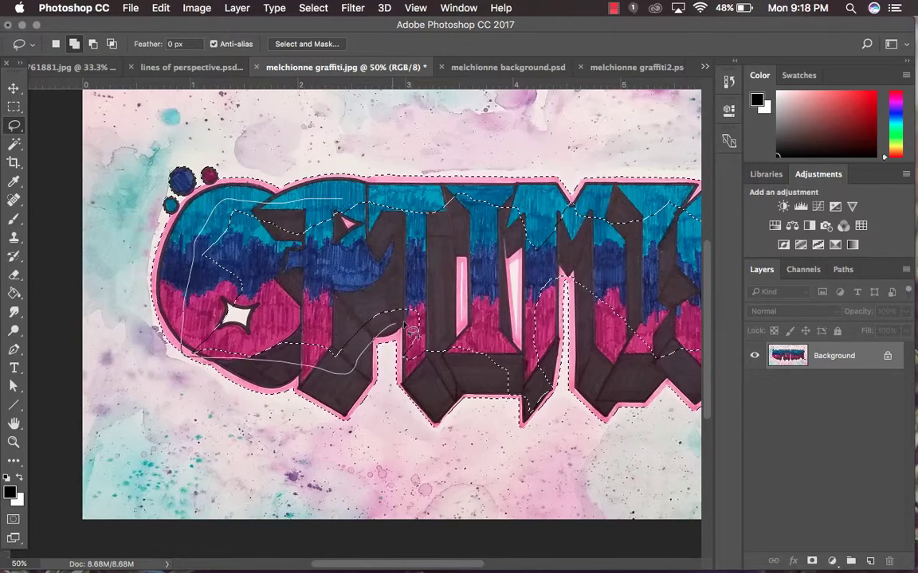
{"action": "mouse_move", "coordinate": [374, 199]}
{"action": "left_mouse_down"}
{"action": "mouse_move", "coordinate": [366, 197]}
{"action": "mouse_move", "coordinate": [428, 213]}
{"action": "left_mouse_up"}
- Add the unselected interior areas of the middle letters to the selection with the Lasso tool
{"action": "scroll", "coordinate": [427, 213], "scroll_direction": "right", "scroll_amount": 5}
{"action": "left_click_drag", "start_coordinate": [289, 189], "coordinate": [279, 240]}
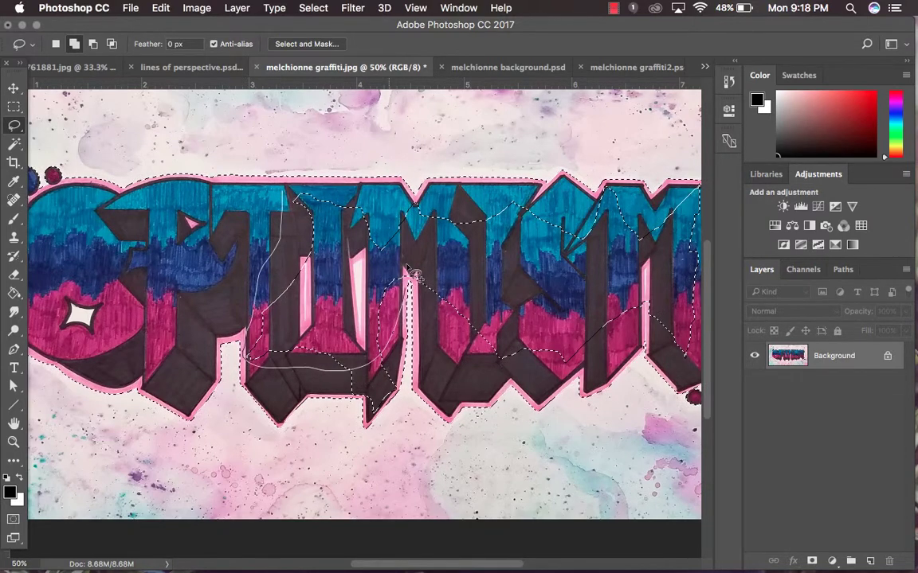
{"action": "mouse_move", "coordinate": [365, 198]}
{"action": "left_mouse_down"}
{"action": "mouse_move", "coordinate": [336, 185]}
{"action": "mouse_move", "coordinate": [272, 204]}
{"action": "mouse_move", "coordinate": [246, 195]}
{"action": "mouse_move", "coordinate": [298, 306]}
{"action": "left_mouse_up"}
{"action": "scroll", "coordinate": [272, 204], "scroll_direction": "right", "scroll_amount": 4}
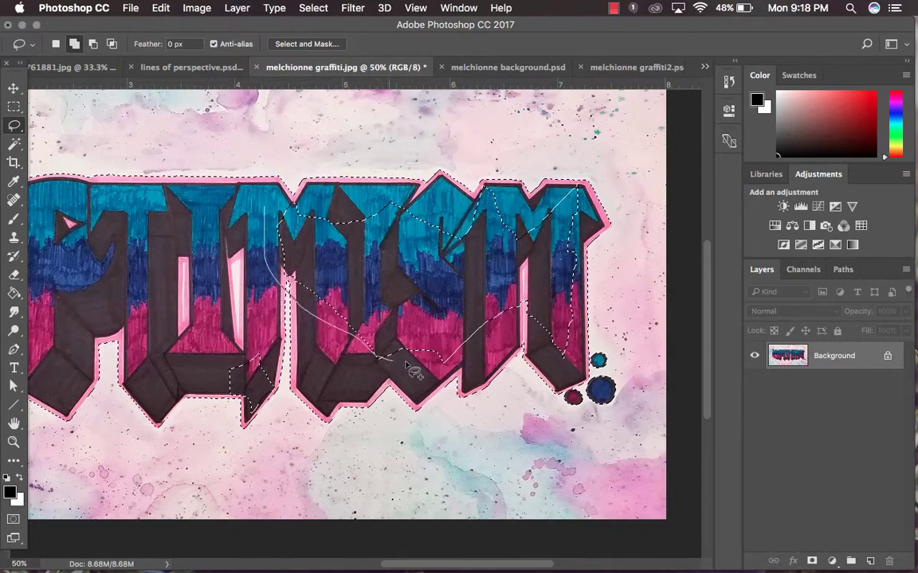
{"action": "left_click_drag", "start_coordinate": [428, 373], "coordinate": [424, 374]}
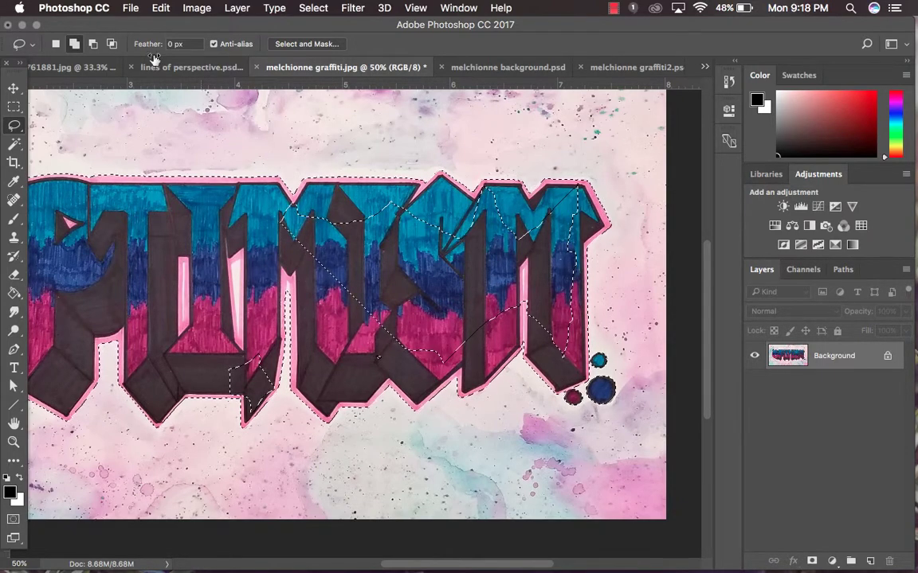
{"action": "left_click", "coordinate": [163, 8]}
{"action": "left_click", "coordinate": [171, 27]}
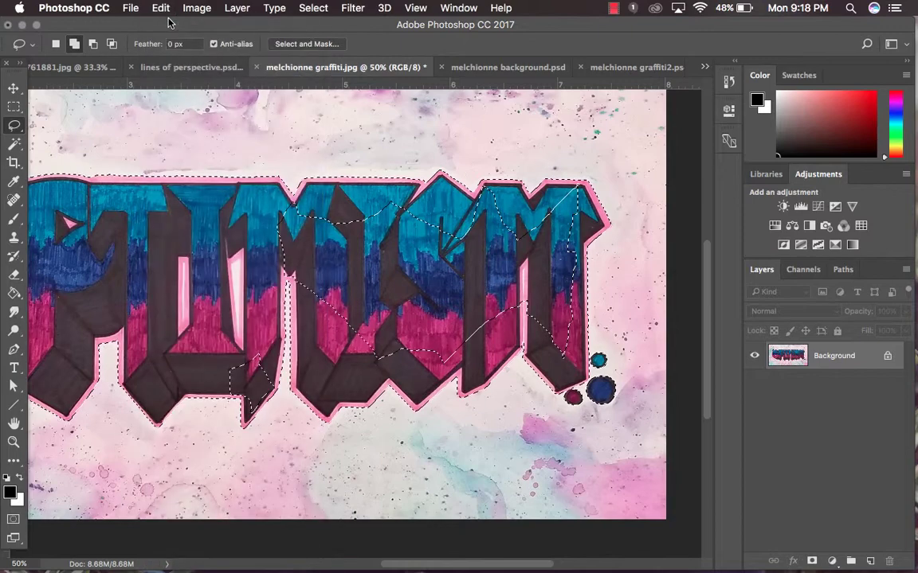
- Add the whole unselected interior of the last letters to the selection with a large freehand loop inside their outlines
{"action": "mouse_move", "coordinate": [291, 179]}
{"action": "left_mouse_down"}
{"action": "mouse_move", "coordinate": [274, 209]}
{"action": "mouse_move", "coordinate": [274, 192]}
{"action": "mouse_move", "coordinate": [270, 246]}
{"action": "left_mouse_up"}
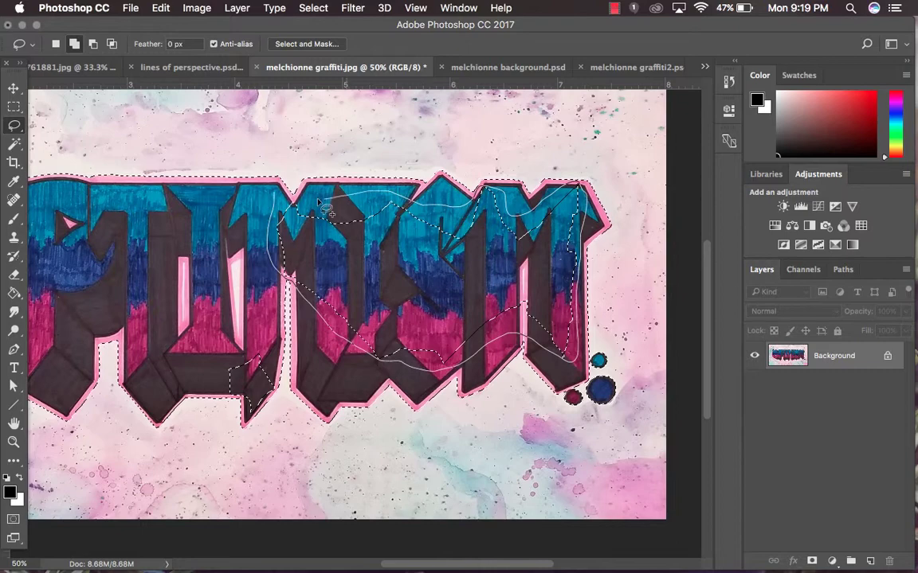
{"action": "left_click_drag", "start_coordinate": [286, 204], "coordinate": [282, 202]}
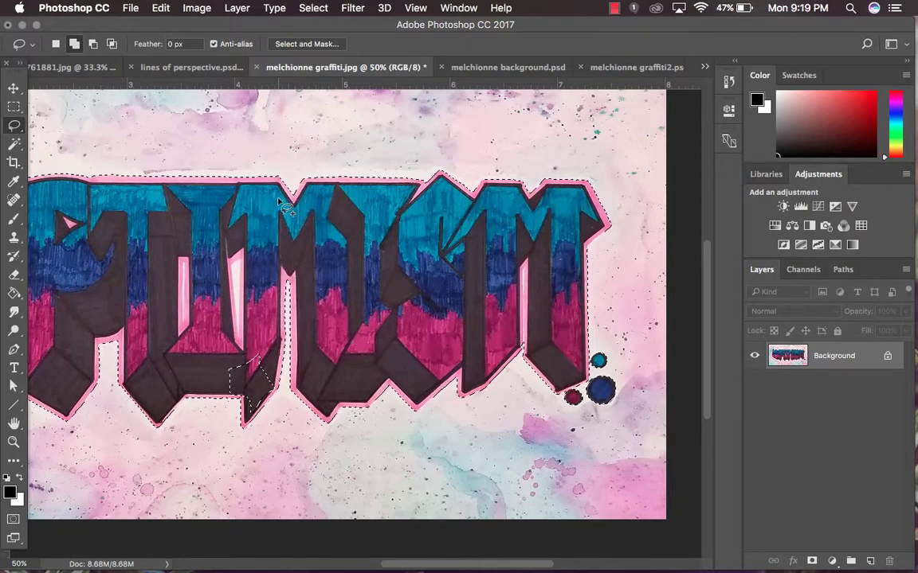
- Add the remaining unselected patch at the bottom tip of the middle letters to the selection with a freehand Lasso loop
{"action": "scroll", "coordinate": [374, 283], "scroll_direction": "down", "scroll_amount": 2}
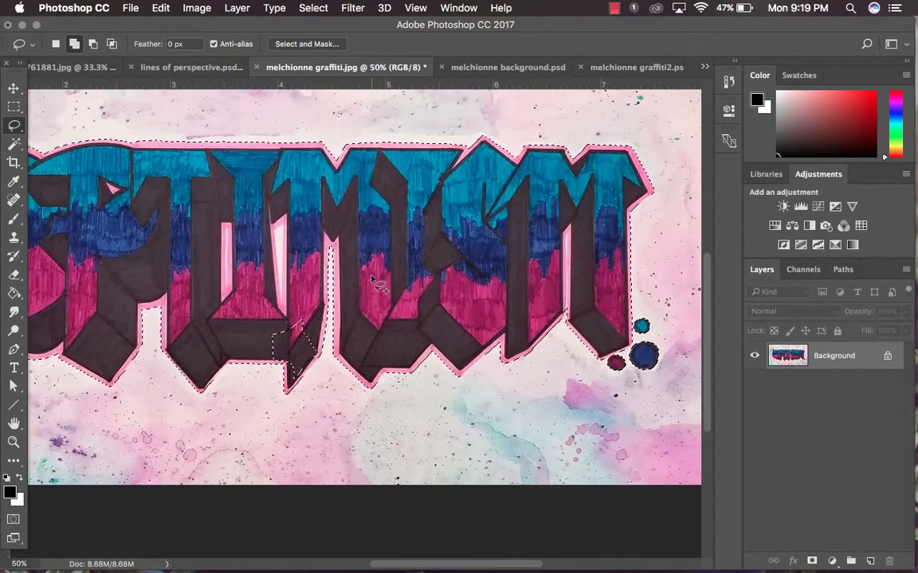
{"action": "key", "text": "super+equal"}
{"action": "key", "text": "super+equal"}
{"action": "key", "text": "super+equal"}
{"action": "key", "text": "super+equal"}
{"action": "key", "text": "super+equal"}
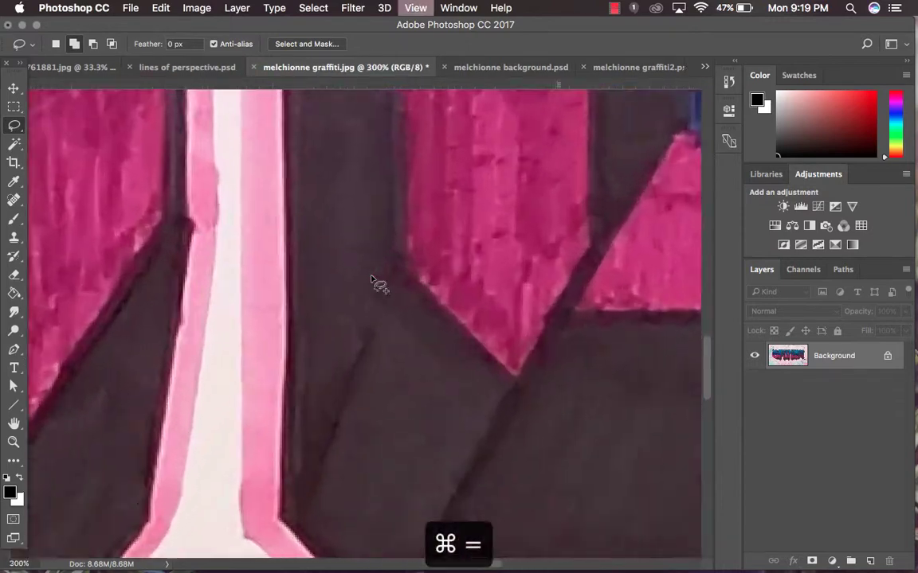
{"action": "scroll", "coordinate": [378, 282], "scroll_direction": "down", "scroll_amount": 5}
{"action": "scroll", "coordinate": [378, 283], "scroll_direction": "left", "scroll_amount": 5}
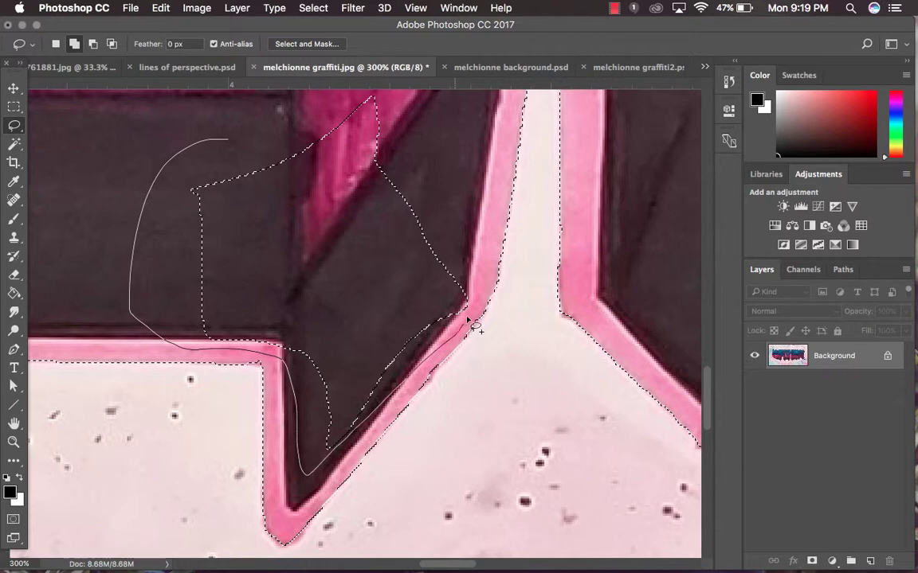
{"action": "mouse_move", "coordinate": [396, 94]}
{"action": "left_mouse_down"}
{"action": "mouse_move", "coordinate": [310, 92]}
{"action": "mouse_move", "coordinate": [247, 143]}
{"action": "left_mouse_up"}
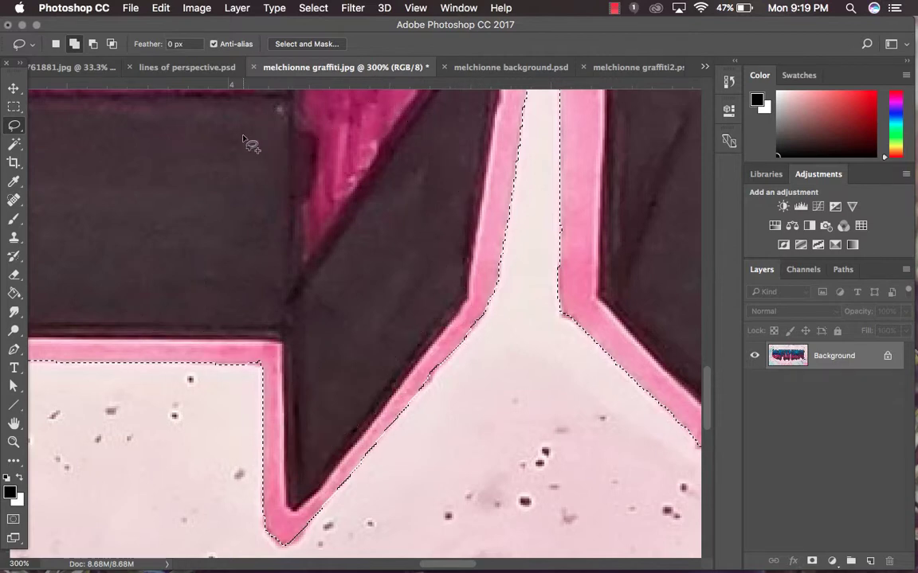
- Examine the selection border along the lettering's bottom edge and across the whole word for leftover gaps
{"action": "scroll", "coordinate": [248, 144], "scroll_direction": "right", "scroll_amount": 5}
{"action": "scroll", "coordinate": [248, 144], "scroll_direction": "up", "scroll_amount": 2}
{"action": "scroll", "coordinate": [247, 142], "scroll_direction": "right", "scroll_amount": 6}
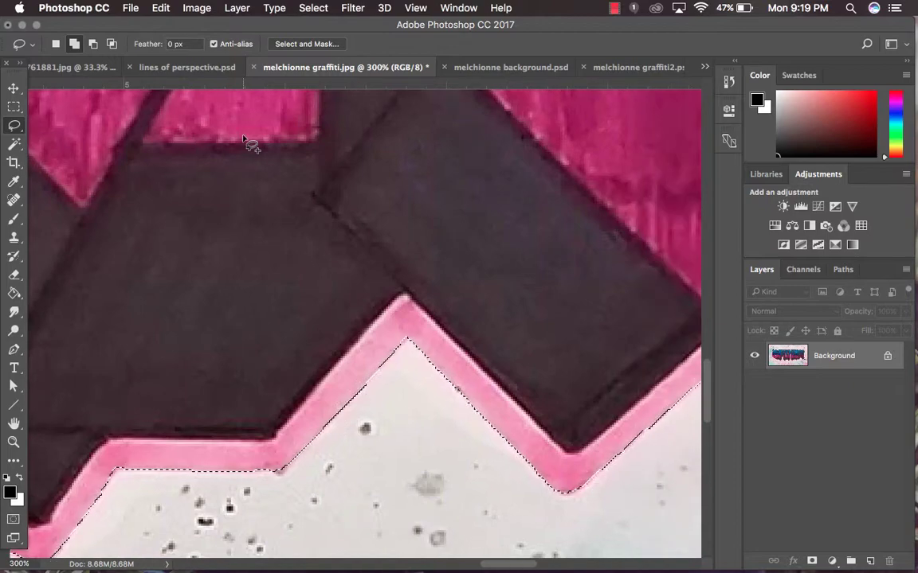
{"action": "key", "text": "super+minus"}
{"action": "key", "text": "super+minus"}
{"action": "key", "text": "super+minus"}
{"action": "key", "text": "super+minus"}
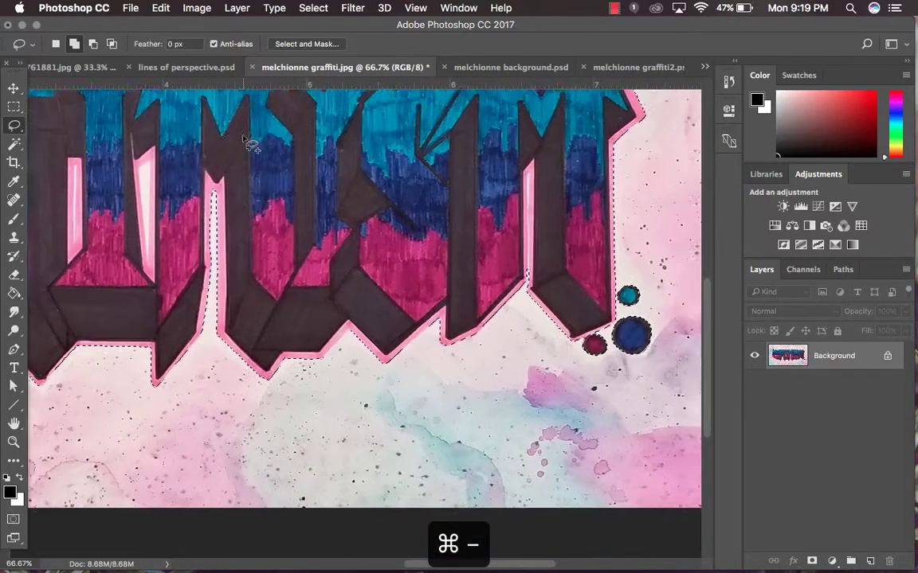
{"action": "scroll", "coordinate": [247, 142], "scroll_direction": "right", "scroll_amount": 3}
{"action": "scroll", "coordinate": [247, 142], "scroll_direction": "up", "scroll_amount": 1}
{"action": "scroll", "coordinate": [247, 141], "scroll_direction": "left", "scroll_amount": 10}
{"action": "scroll", "coordinate": [247, 142], "scroll_direction": "up", "scroll_amount": 1}
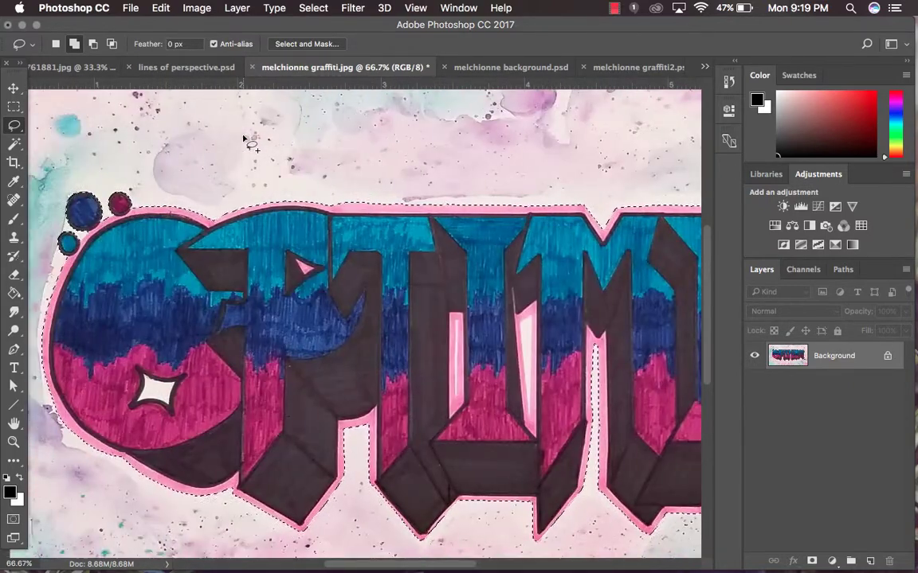
{"action": "scroll", "coordinate": [247, 142], "scroll_direction": "right", "scroll_amount": 10}
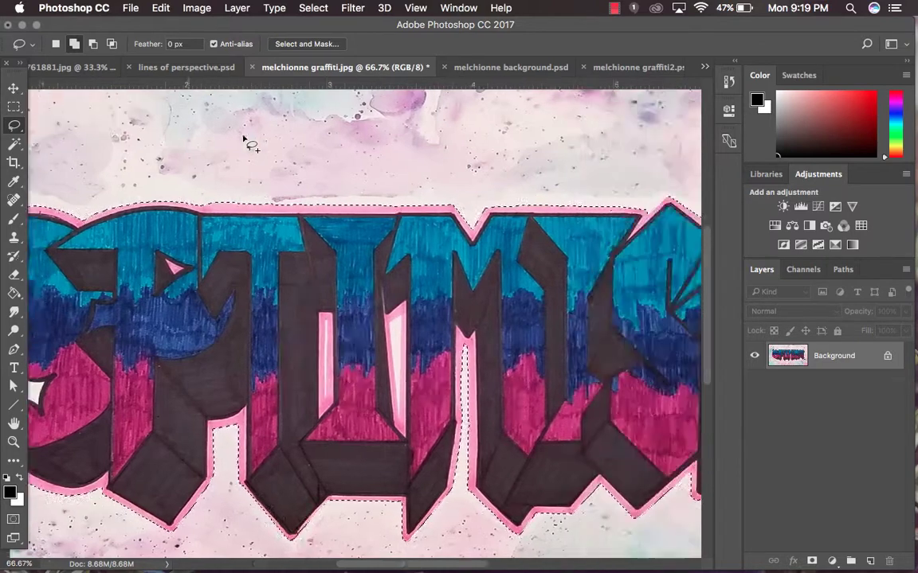
- Subtract the thin white gap inside the last letter's pink outline from the selection with the Lasso tool
{"action": "key", "text": "super+equal"}
{"action": "key", "text": "super+equal"}
{"action": "key", "text": "super+equal"}
{"action": "key", "text": "super+equal"}
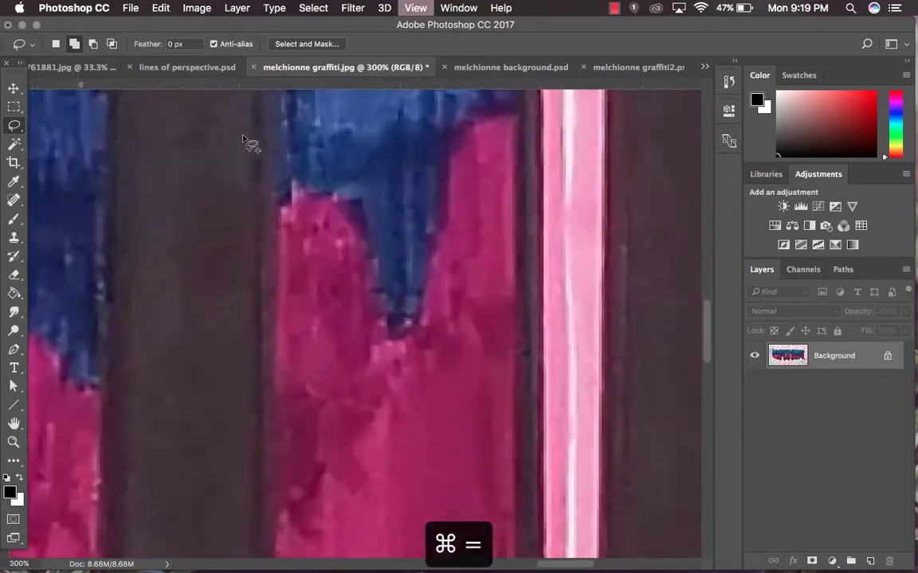
{"action": "key", "text": "super+minus"}
{"action": "key", "text": "super+minus"}
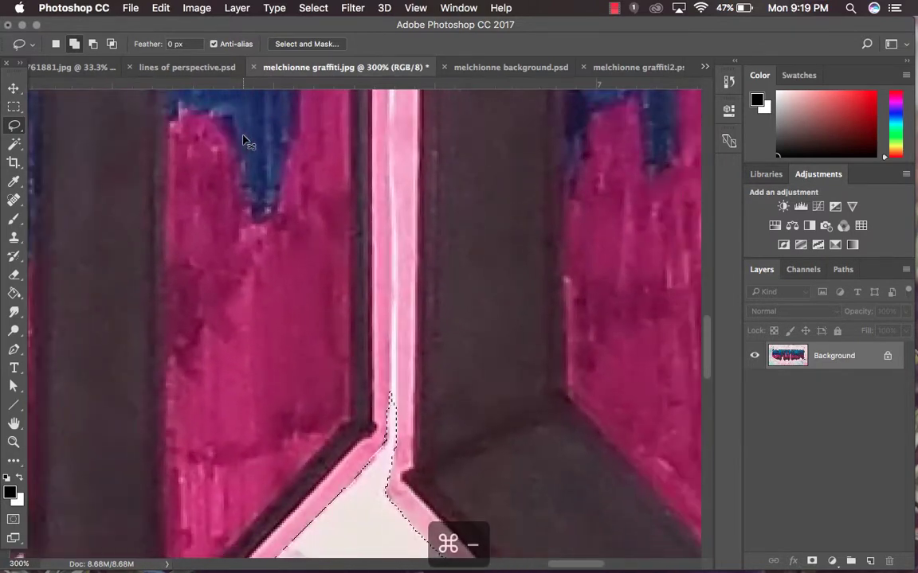
{"action": "scroll", "coordinate": [247, 142], "scroll_direction": "up", "scroll_amount": 5}
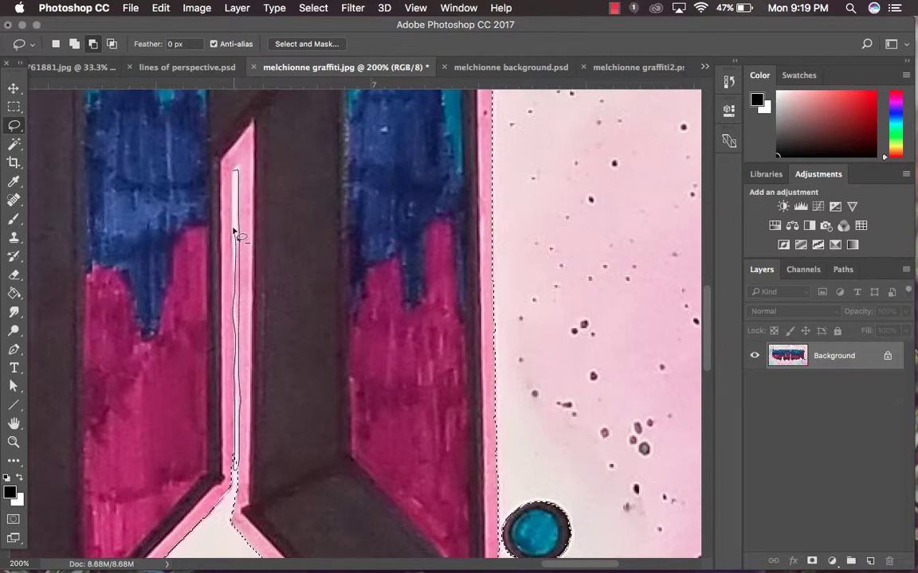
{"action": "left_click_drag", "start_coordinate": [233, 171], "coordinate": [235, 179]}
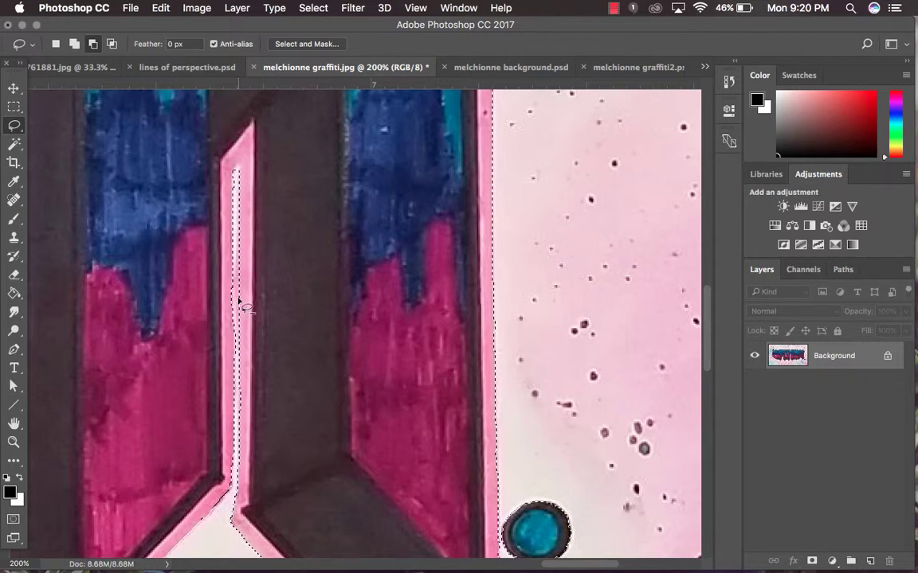
- Subtract the white star-shaped interior of the first letter from the selection with the Magic Wand
{"action": "scroll", "coordinate": [241, 447], "scroll_direction": "down", "scroll_amount": 5}
{"action": "scroll", "coordinate": [242, 448], "scroll_direction": "left", "scroll_amount": 10}
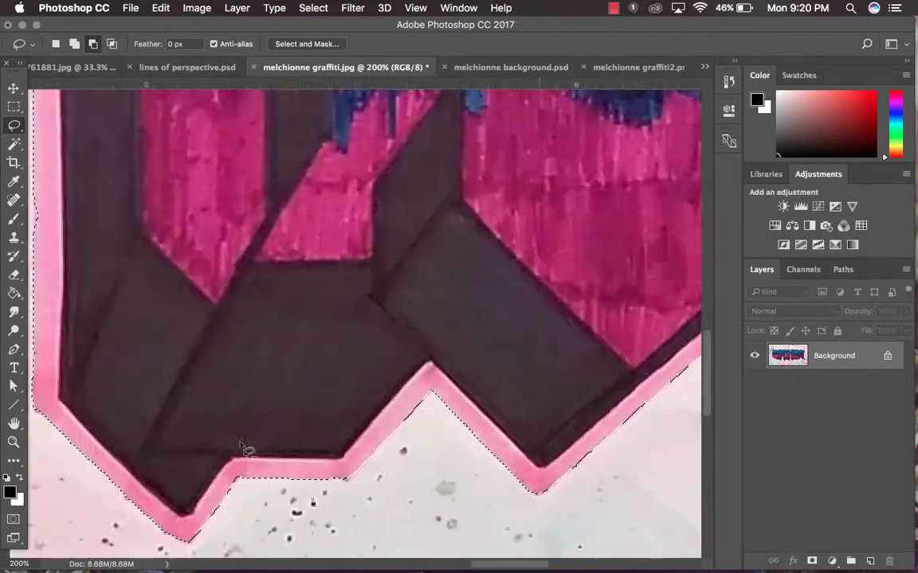
{"action": "scroll", "coordinate": [240, 445], "scroll_direction": "up", "scroll_amount": 3}
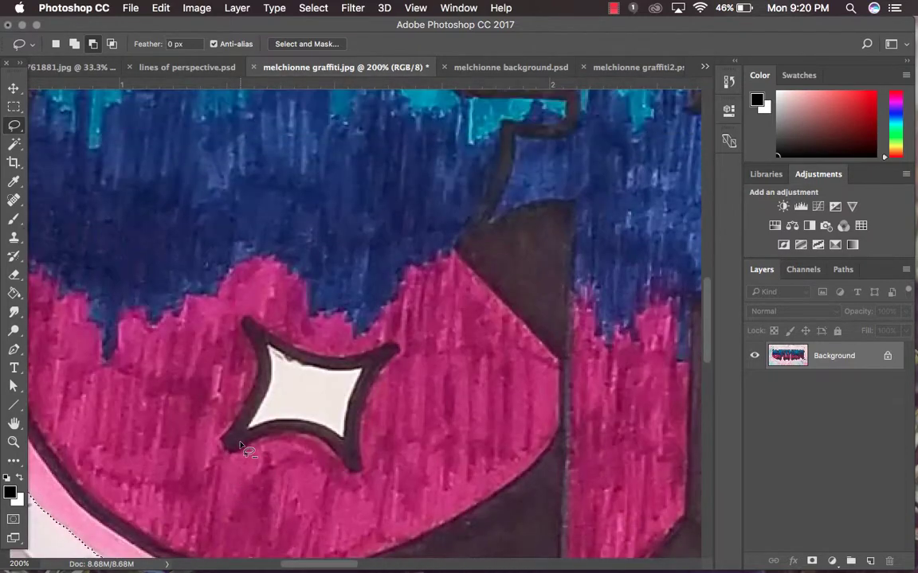
{"action": "left_click", "coordinate": [14, 144]}
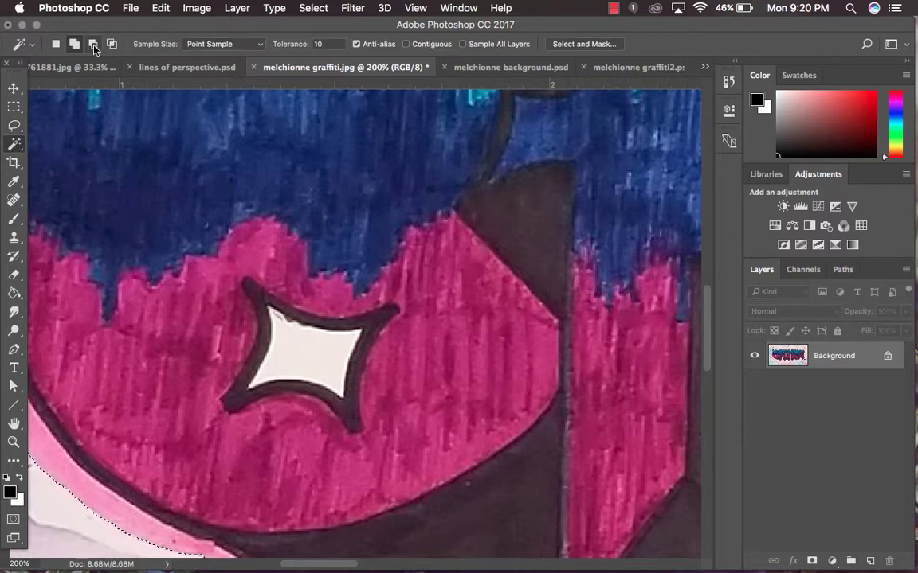
{"action": "left_click", "coordinate": [304, 350]}
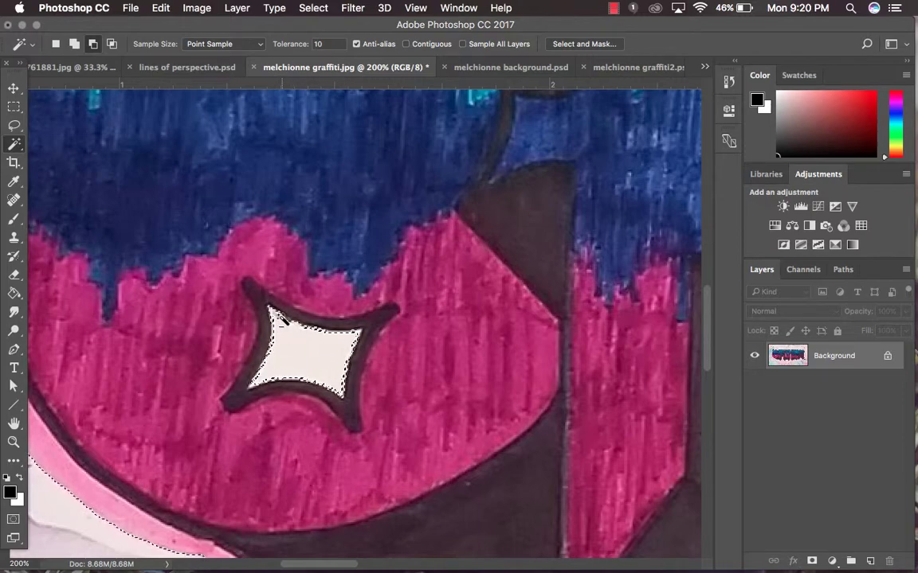
- Turn on Contiguous for the Magic Wand and subtract the white centres of the two pink-framed openings in the middle letters
{"action": "key", "text": "super+0"}
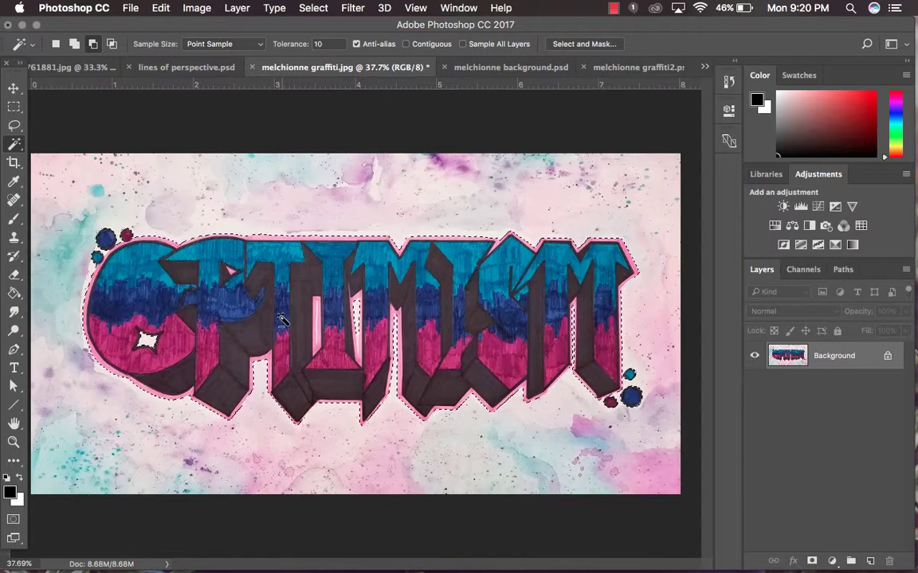
{"action": "key", "text": "super+equal"}
{"action": "key", "text": "super+equal"}
{"action": "key", "text": "super+equal"}
{"action": "key", "text": "super+equal"}
{"action": "key", "text": "super+equal"}
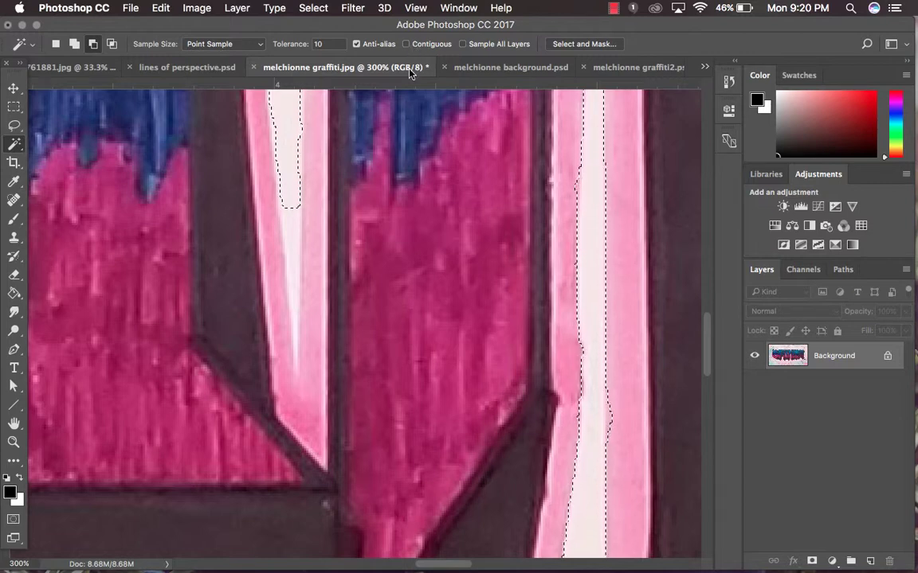
{"action": "left_click", "coordinate": [407, 44]}
{"action": "left_click", "coordinate": [293, 236]}
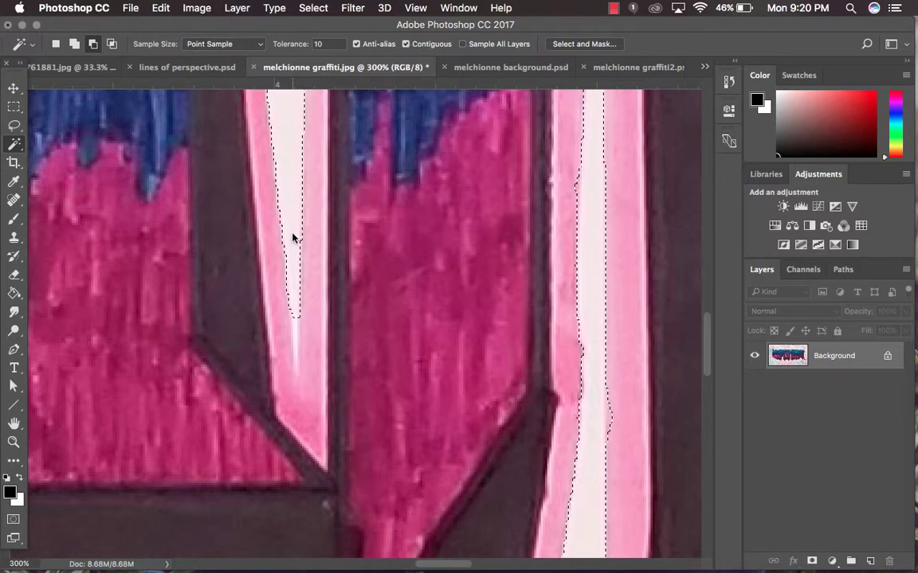
{"action": "scroll", "coordinate": [281, 219], "scroll_direction": "up", "scroll_amount": 10}
{"action": "scroll", "coordinate": [280, 219], "scroll_direction": "left", "scroll_amount": 5}
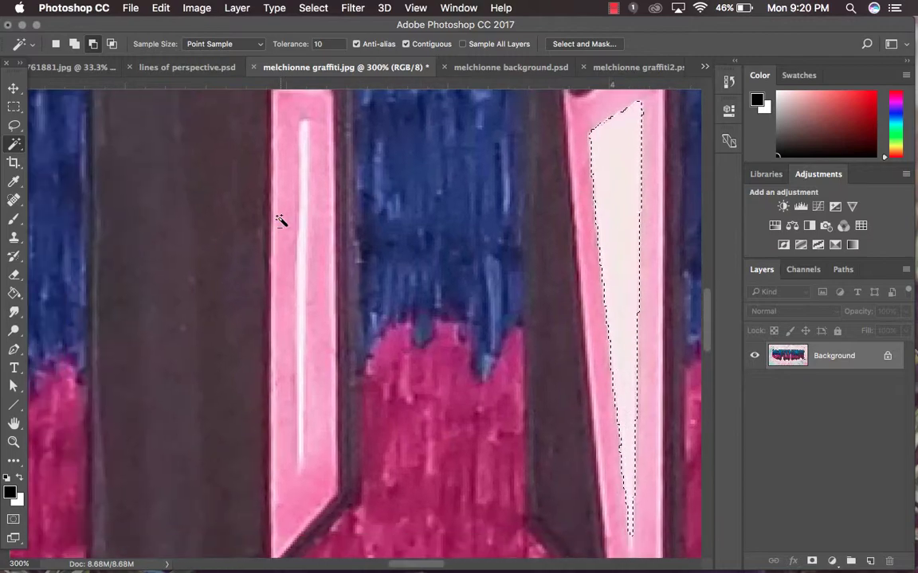
{"action": "left_click", "coordinate": [304, 215]}
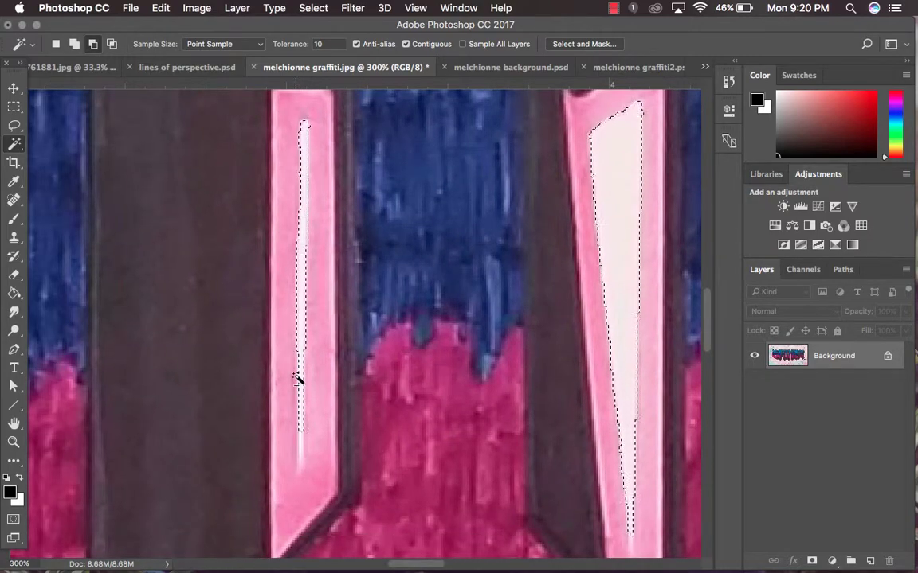
{"action": "key", "text": "super+0"}
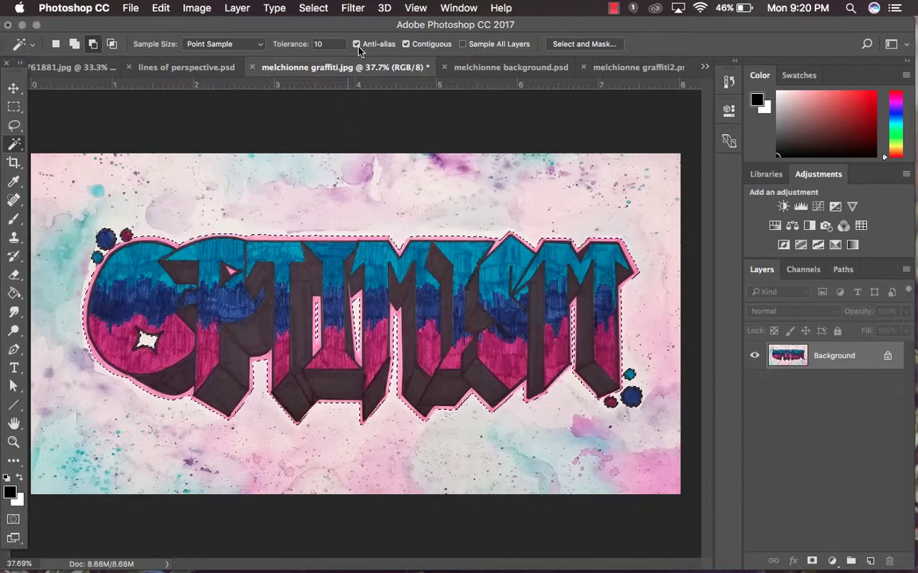
- Smooth the lettering selection with a sample radius of 2 pixels
{"action": "left_click", "coordinate": [320, 10]}
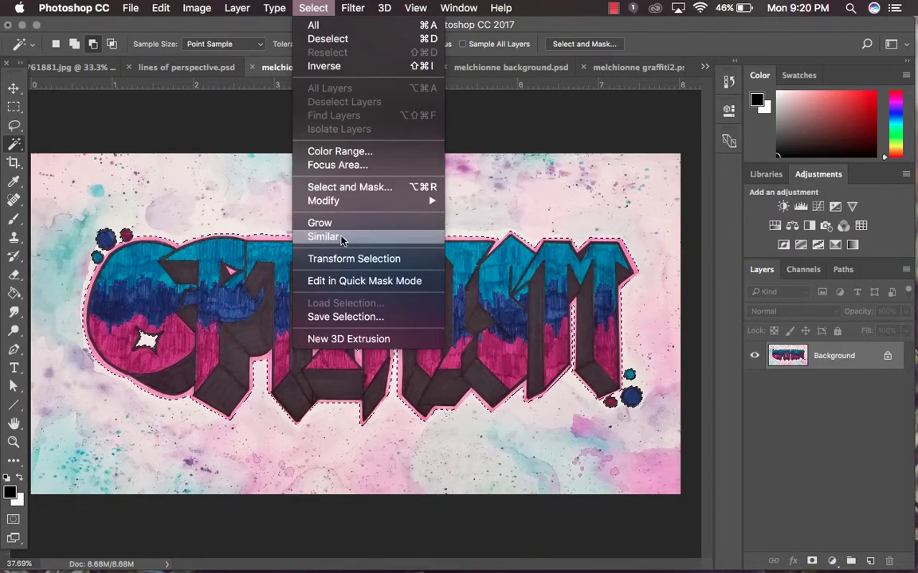
{"action": "left_click", "coordinate": [317, 9]}
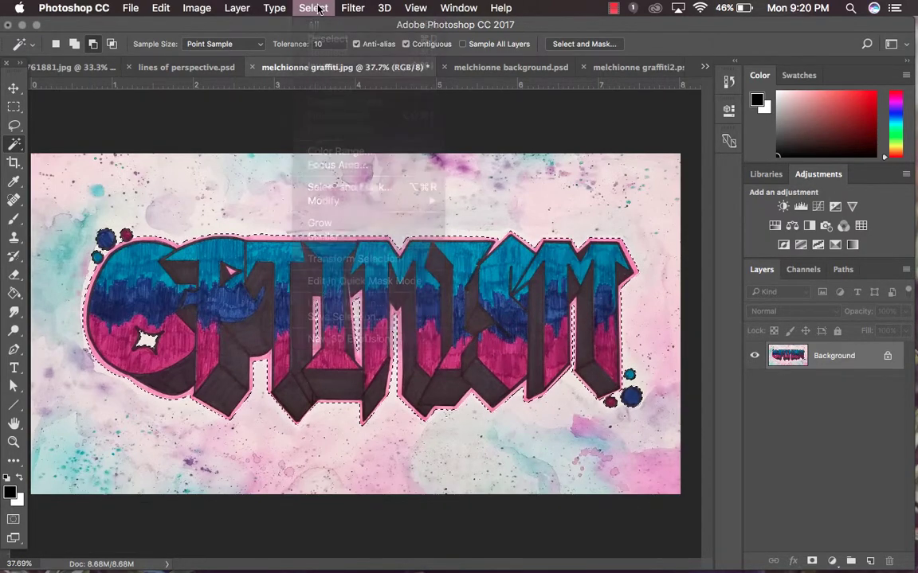
{"action": "left_click", "coordinate": [318, 8]}
{"action": "mouse_move", "coordinate": [354, 200]}
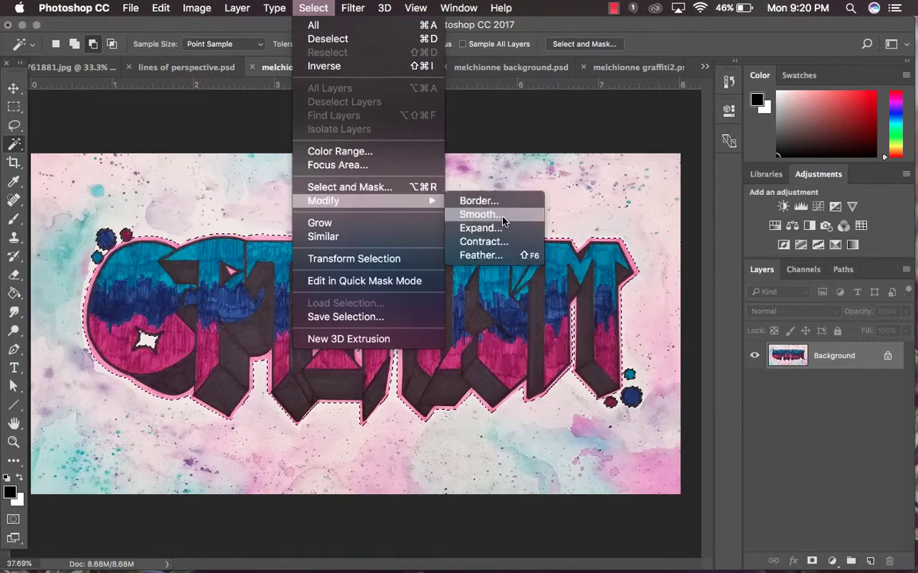
{"action": "left_click", "coordinate": [478, 214]}
{"action": "type", "text": "2"}
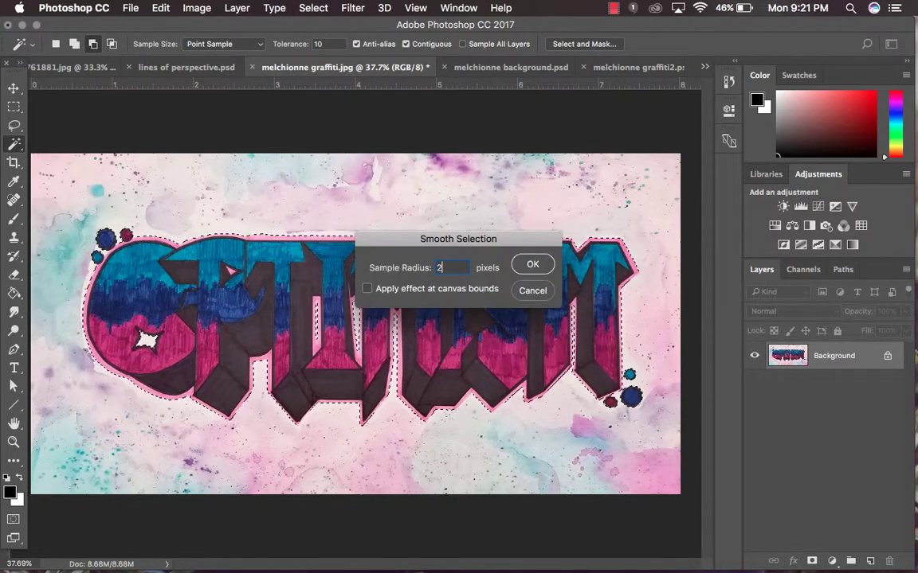
{"action": "left_click", "coordinate": [532, 266]}
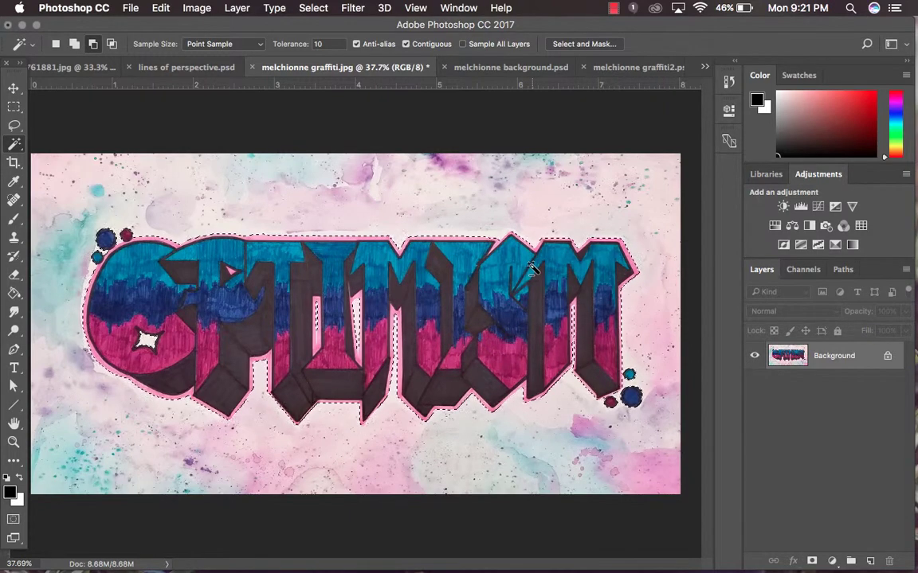
- Save the selection as a new channel named optimism
{"action": "left_click", "coordinate": [351, 8]}
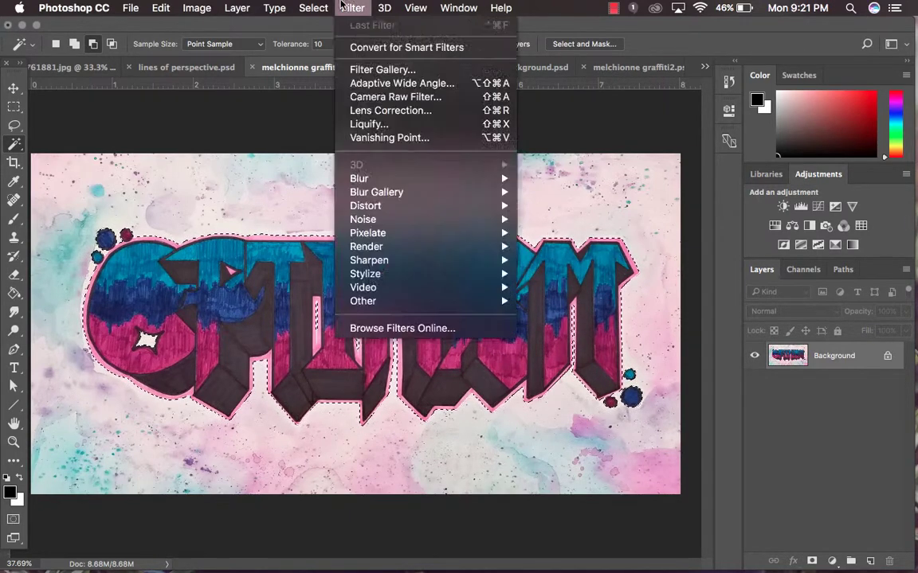
{"action": "left_click", "coordinate": [343, 319]}
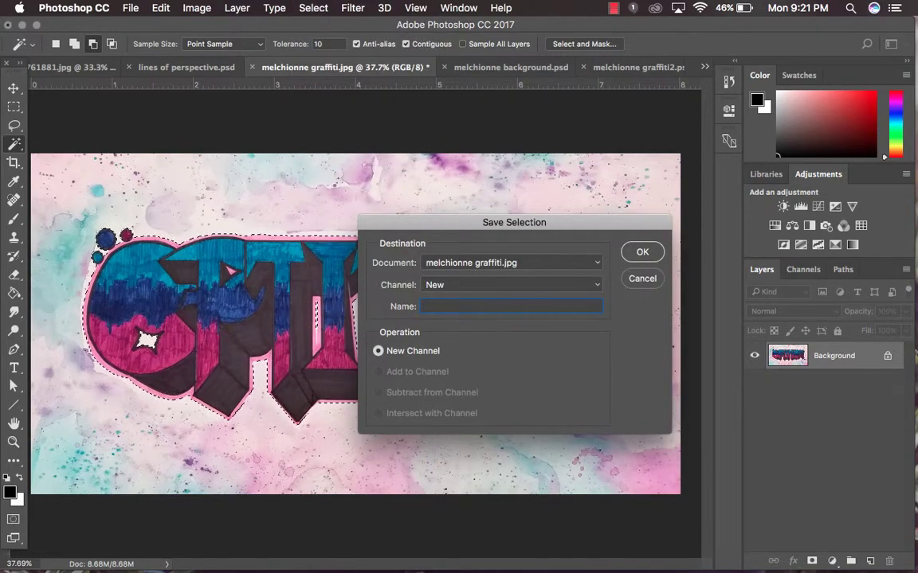
{"action": "type", "text": "optimism"}
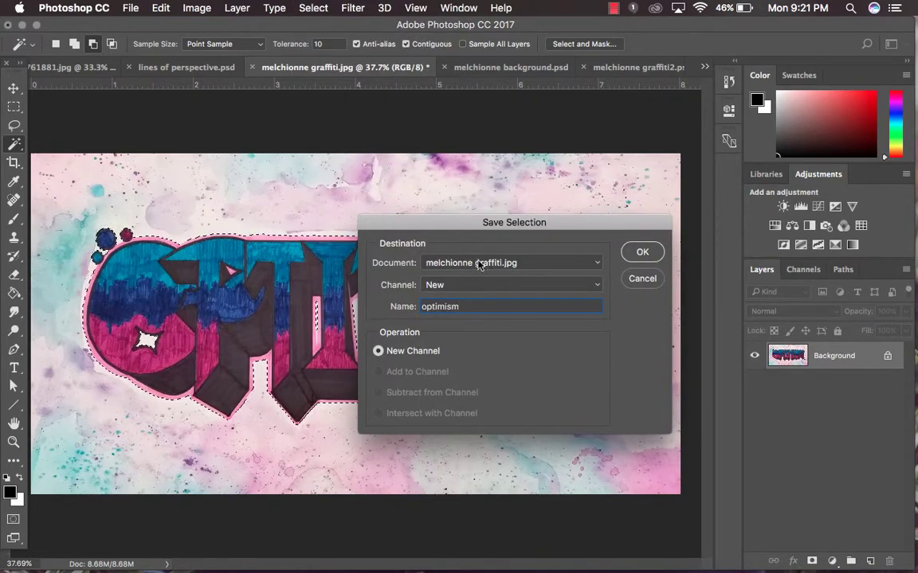
{"action": "left_click", "coordinate": [642, 254]}
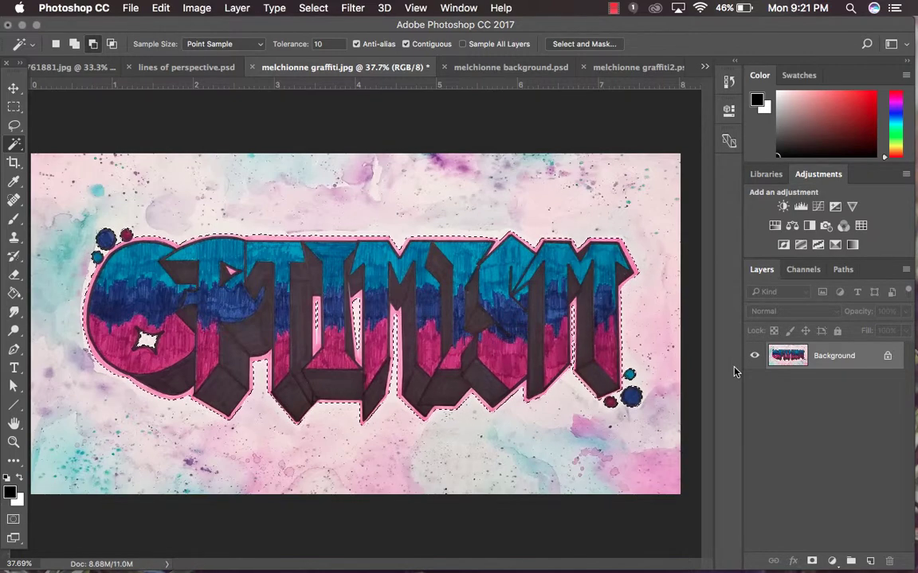
- Copy the selected lettering and circles to a new layer and hide the Background layer
{"action": "key", "text": "super+j"}
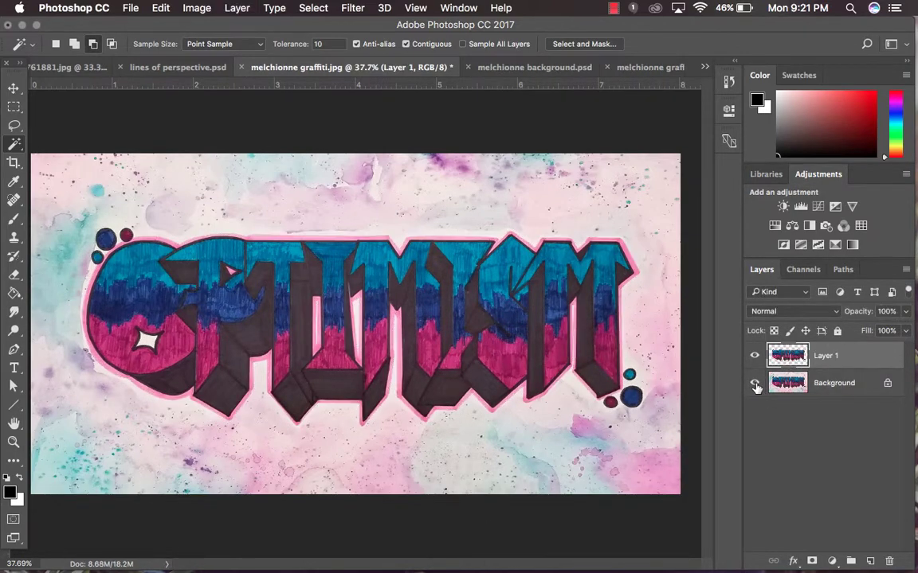
{"action": "left_click", "coordinate": [755, 384]}
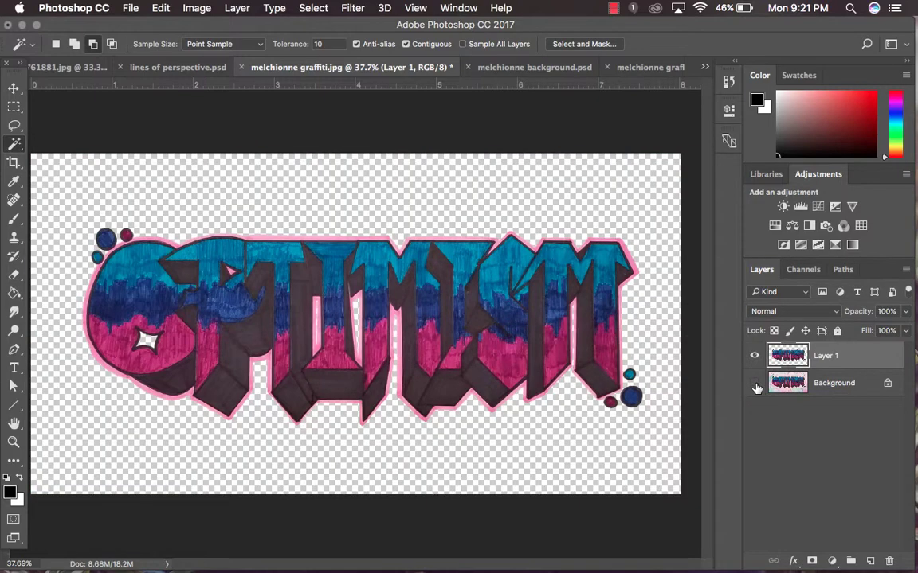
{"action": "key", "text": "super+equal"}
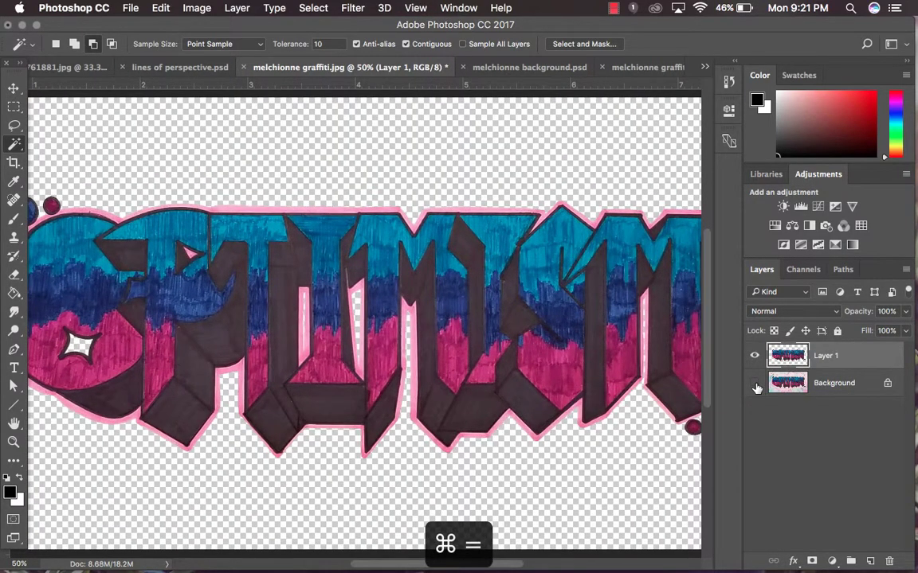
{"action": "scroll", "coordinate": [565, 379], "scroll_direction": "left", "scroll_amount": 5}
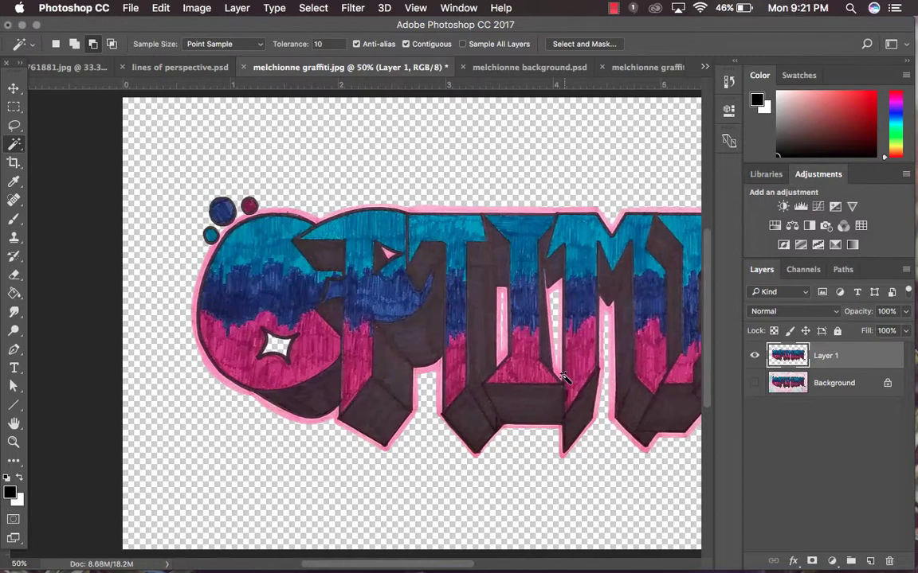
- Select the entire canvas of the isolated lettering layer and copy it
{"action": "scroll", "coordinate": [563, 378], "scroll_direction": "right", "scroll_amount": 6}
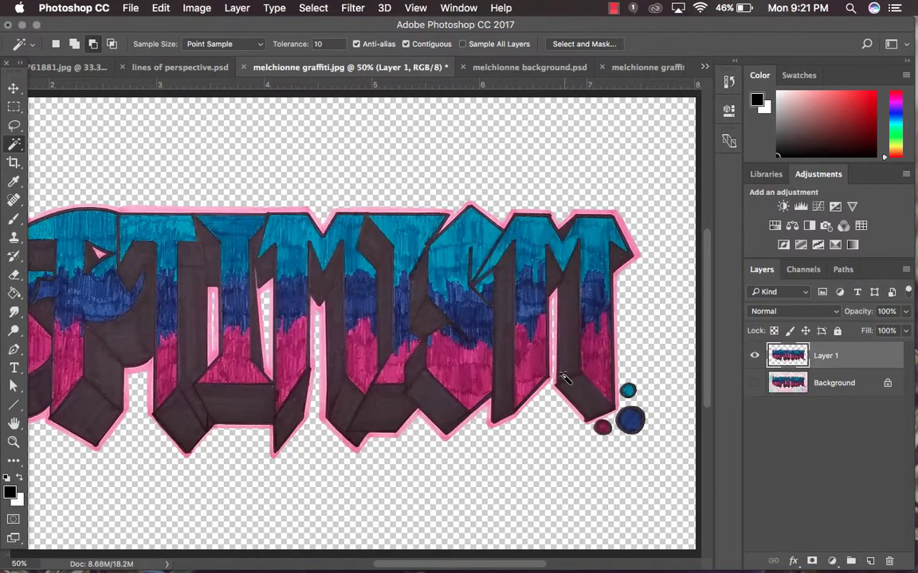
{"action": "scroll", "coordinate": [562, 378], "scroll_direction": "left", "scroll_amount": 5}
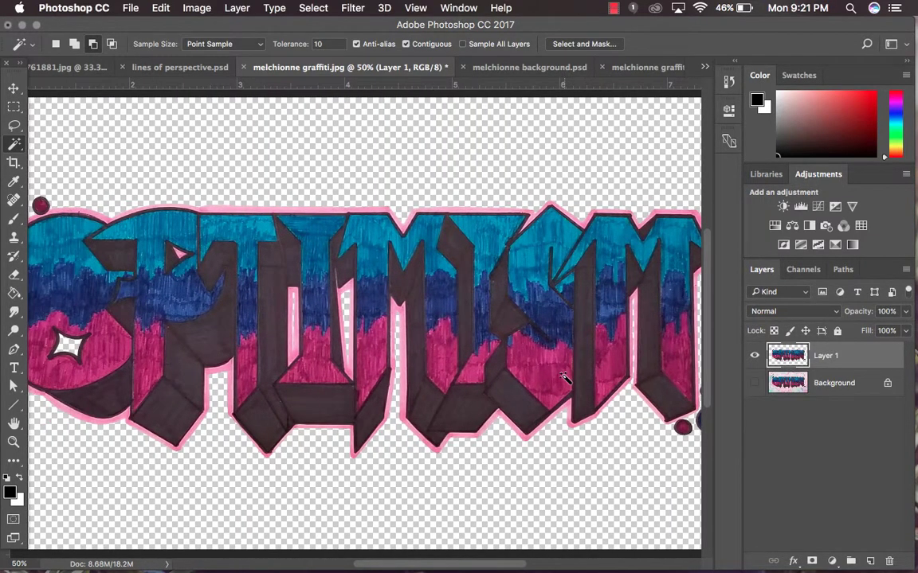
{"action": "key", "text": "super+a"}
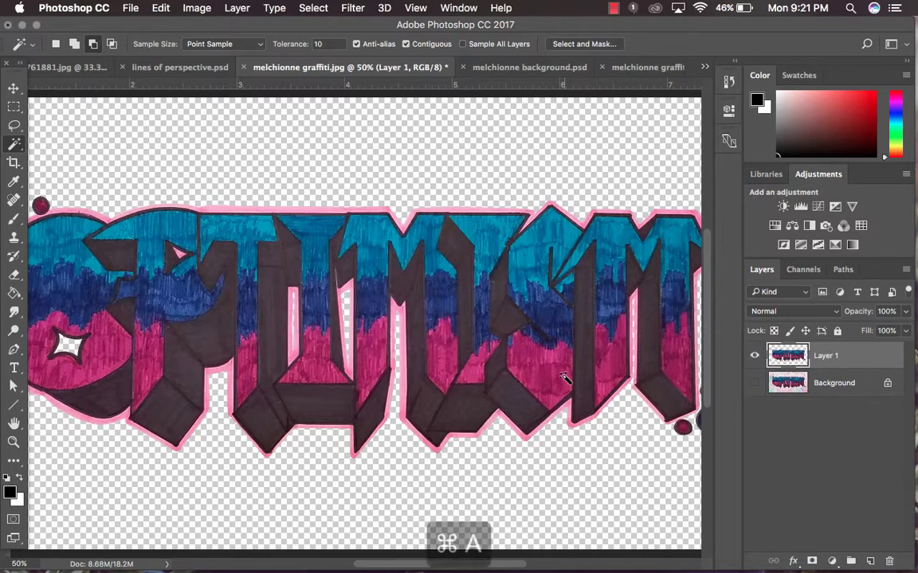
{"action": "key", "text": "super+c"}
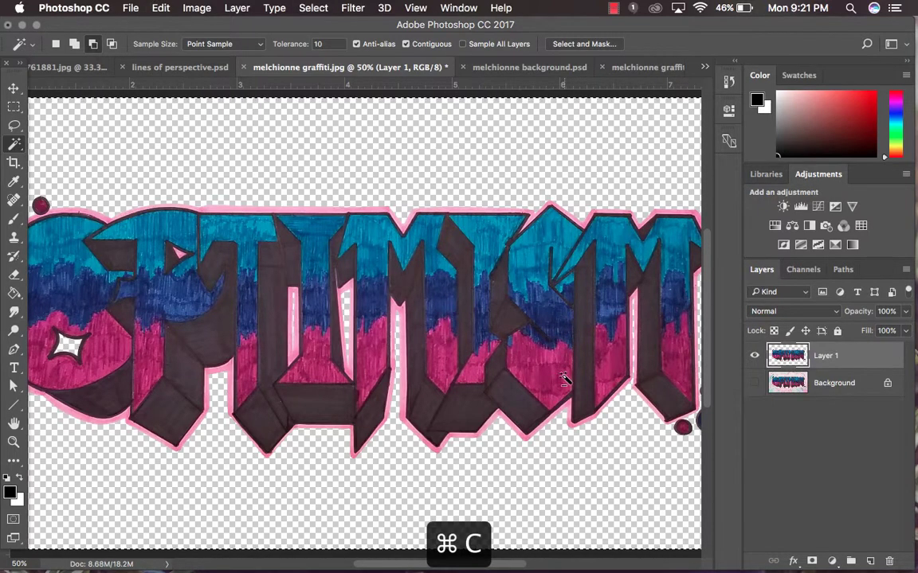
- In melchionne background.psd, hide Layer 2 copy and Layer 2, then paste the lettering and move it toward the rear brick wall
{"action": "left_click", "coordinate": [633, 67]}
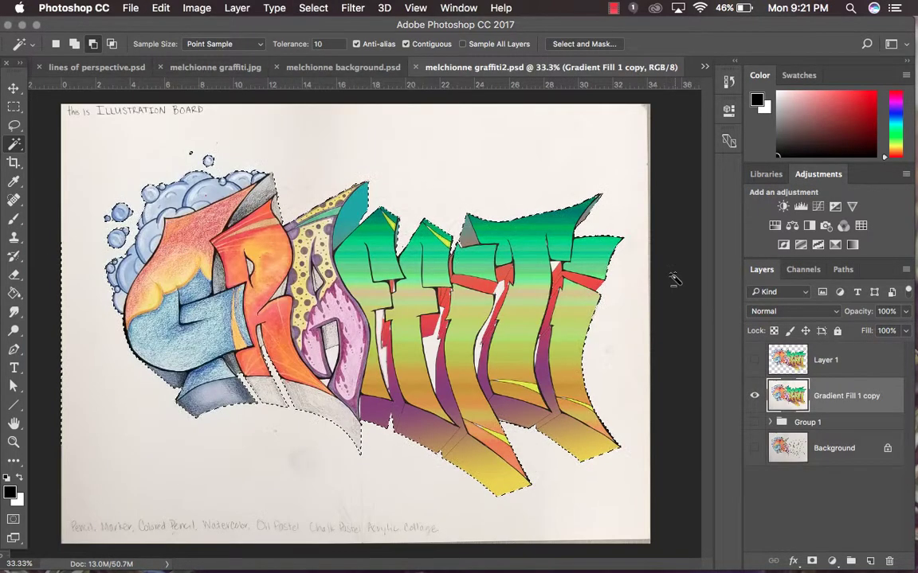
{"action": "left_click", "coordinate": [352, 67]}
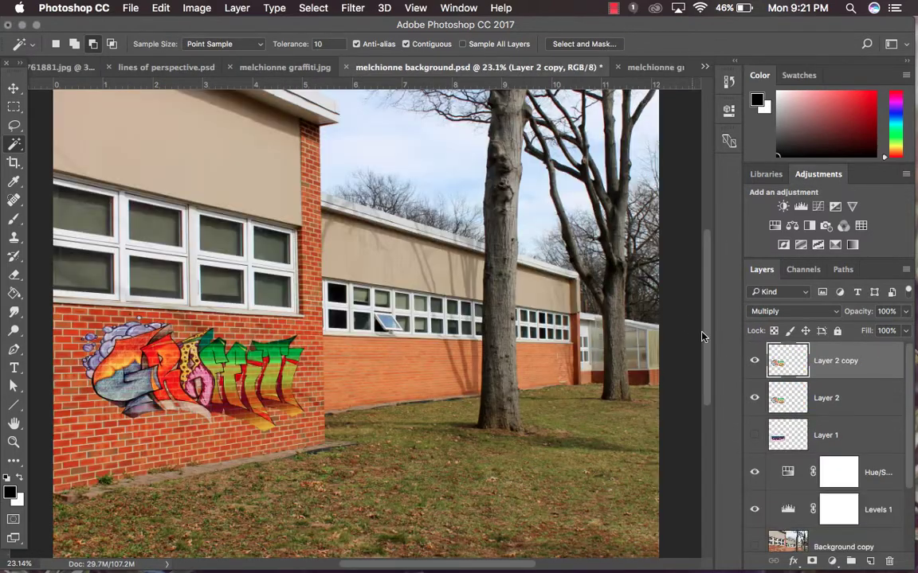
{"action": "left_click", "coordinate": [755, 360]}
{"action": "left_click", "coordinate": [754, 397]}
{"action": "key", "text": "super+v"}
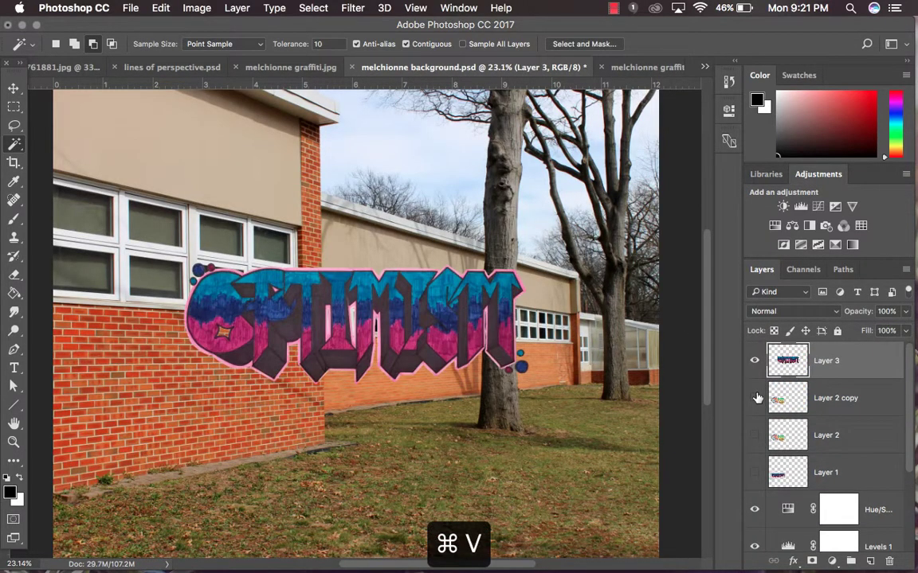
{"action": "left_click", "coordinate": [14, 88]}
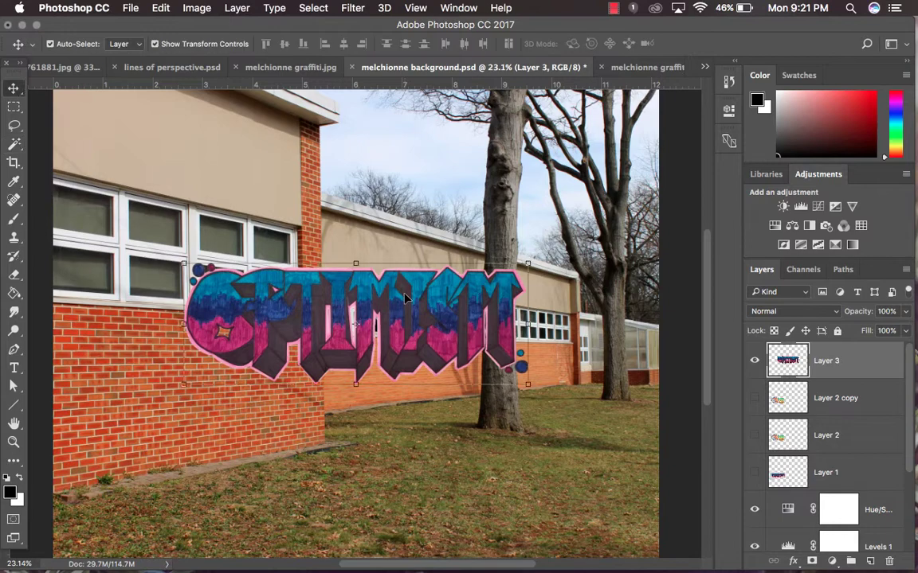
{"action": "left_click_drag", "start_coordinate": [402, 301], "coordinate": [457, 359]}
- Try the Soft Light and Hard Light blend modes on the pasted lettering layer
{"action": "left_click", "coordinate": [815, 311]}
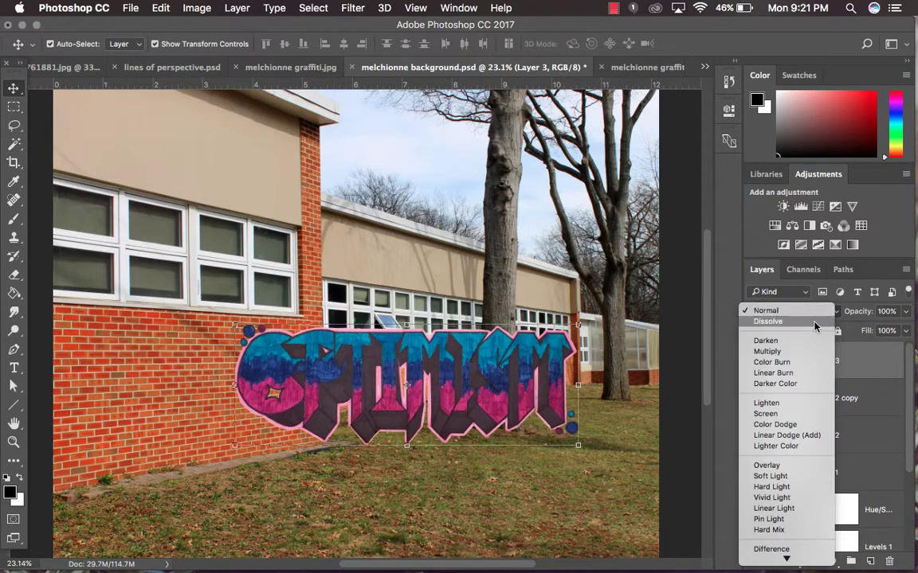
{"action": "left_click", "coordinate": [793, 476]}
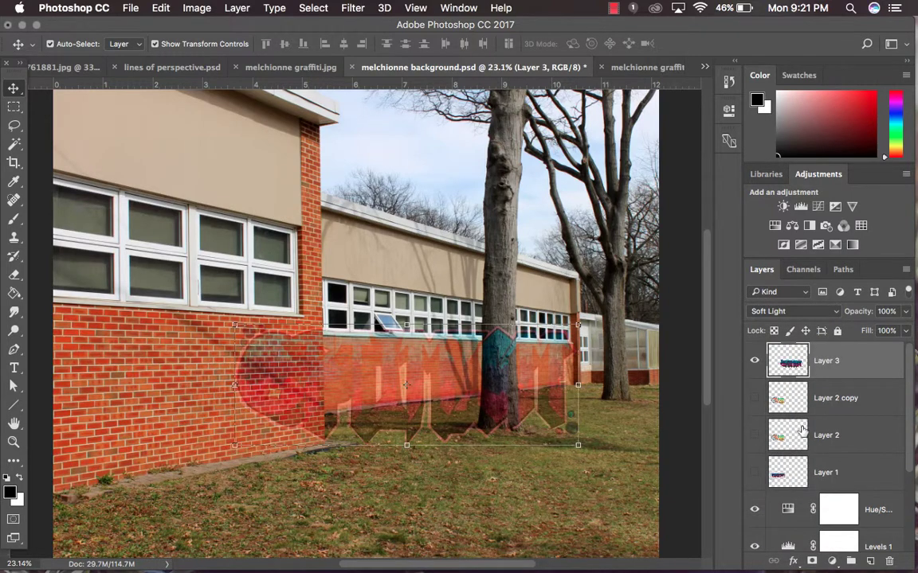
{"action": "left_click", "coordinate": [809, 314]}
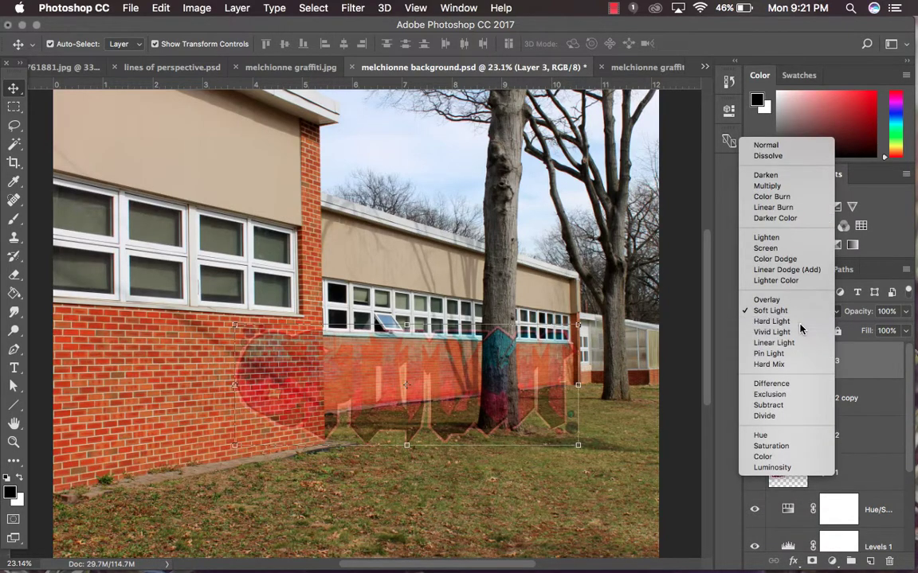
{"action": "left_click", "coordinate": [802, 328]}
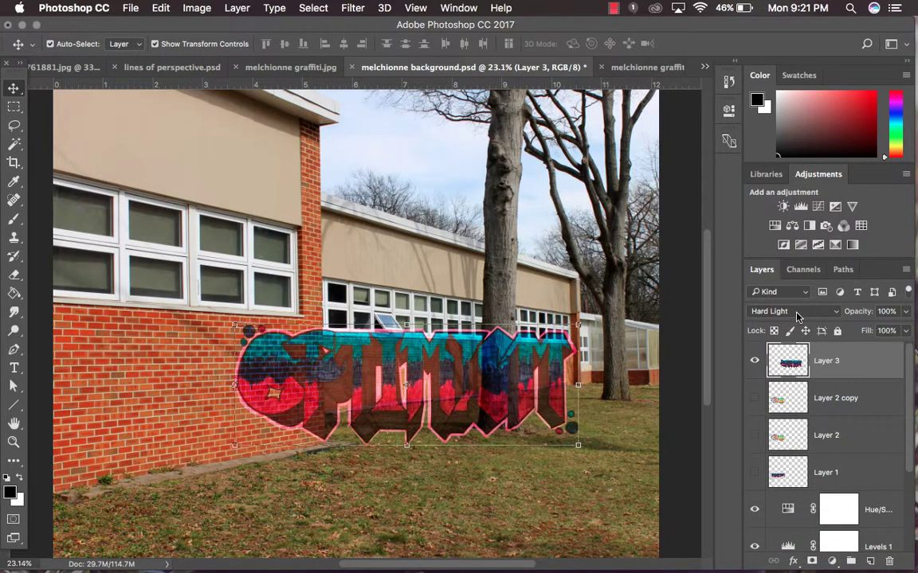
{"action": "scroll", "coordinate": [794, 470], "scroll_direction": "down", "scroll_amount": 1}
{"action": "scroll", "coordinate": [796, 462], "scroll_direction": "up", "scroll_amount": 1}
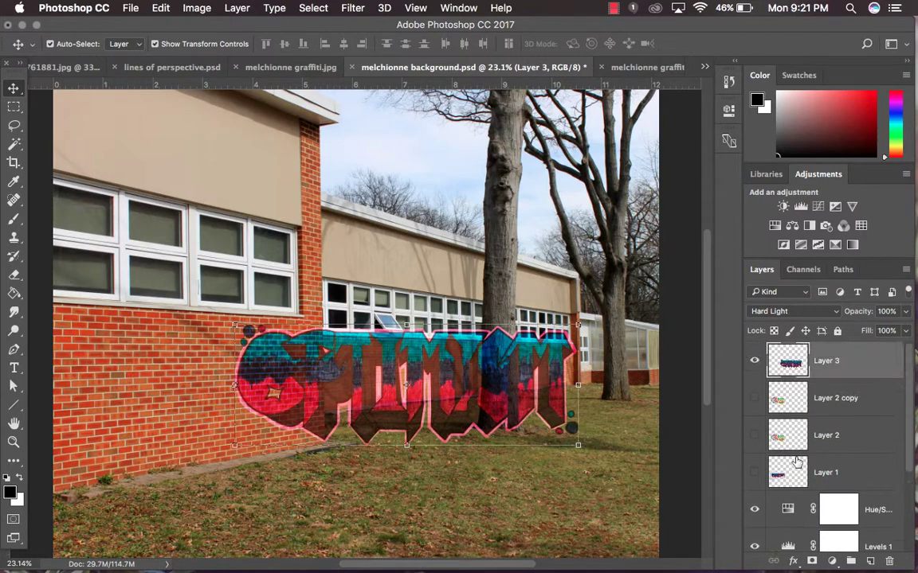
- Show Layer 1 and move the Layer 3 lettering up over the front windows to compare the two versions
{"action": "left_click", "coordinate": [754, 472]}
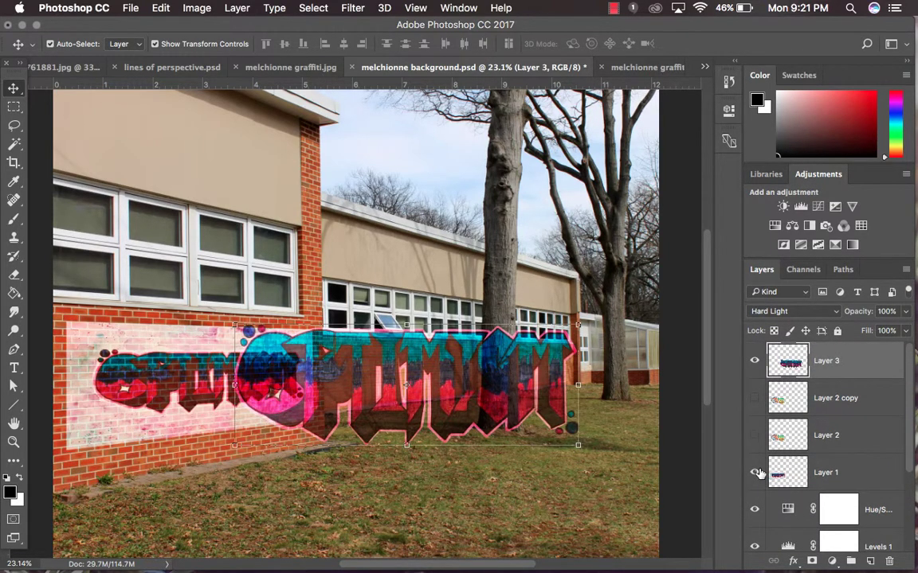
{"action": "left_click", "coordinate": [826, 473]}
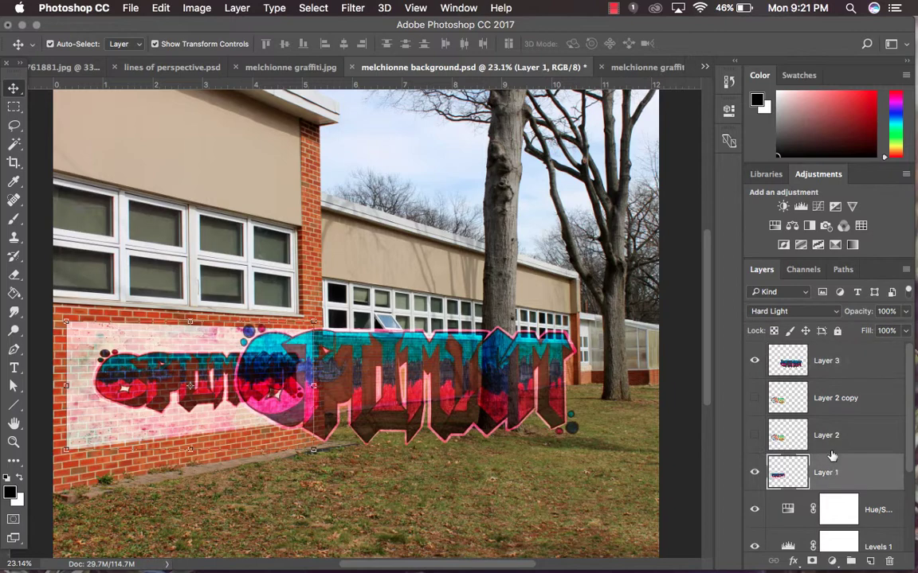
{"action": "left_click", "coordinate": [833, 374]}
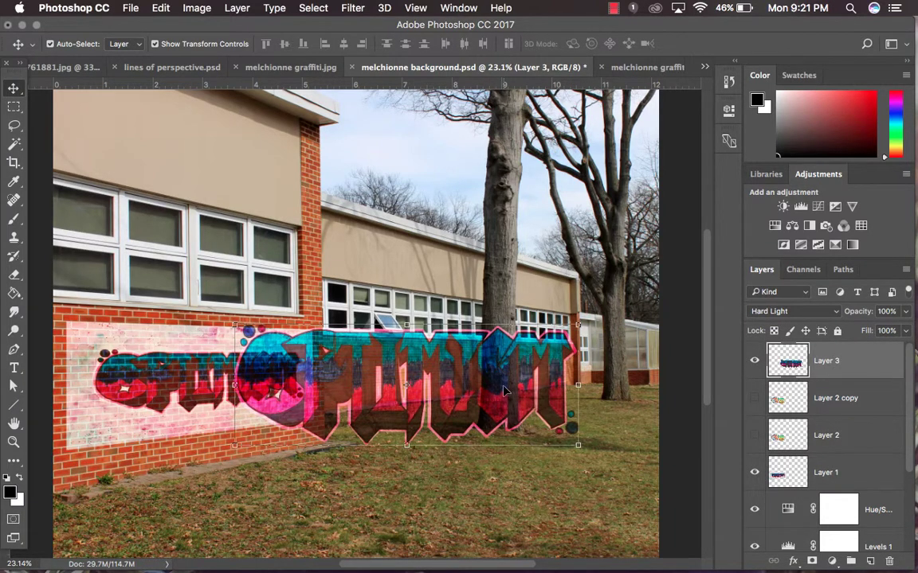
{"action": "left_click_drag", "start_coordinate": [504, 390], "coordinate": [338, 219]}
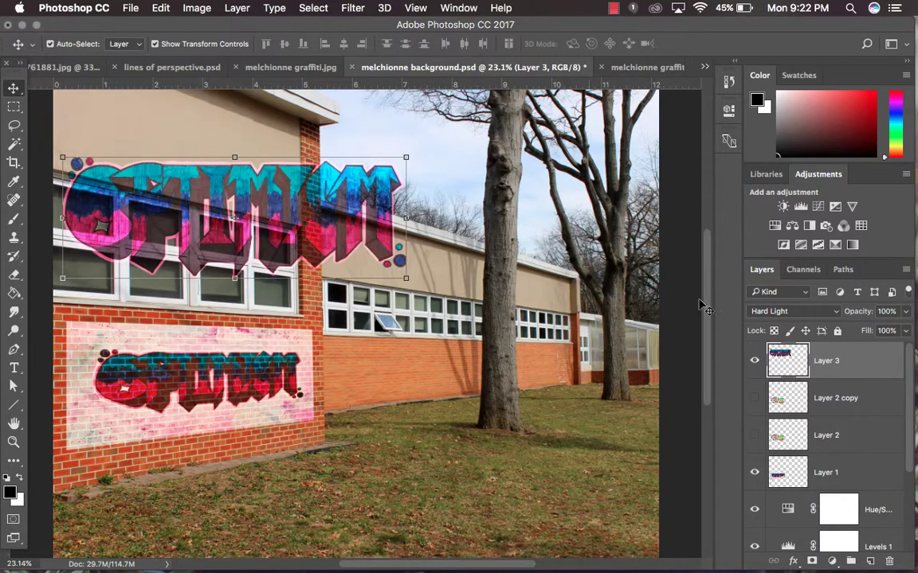
- Try the Vivid Light blend mode on the Layer 3 lettering, then set it back to Normal
{"action": "left_click", "coordinate": [802, 315]}
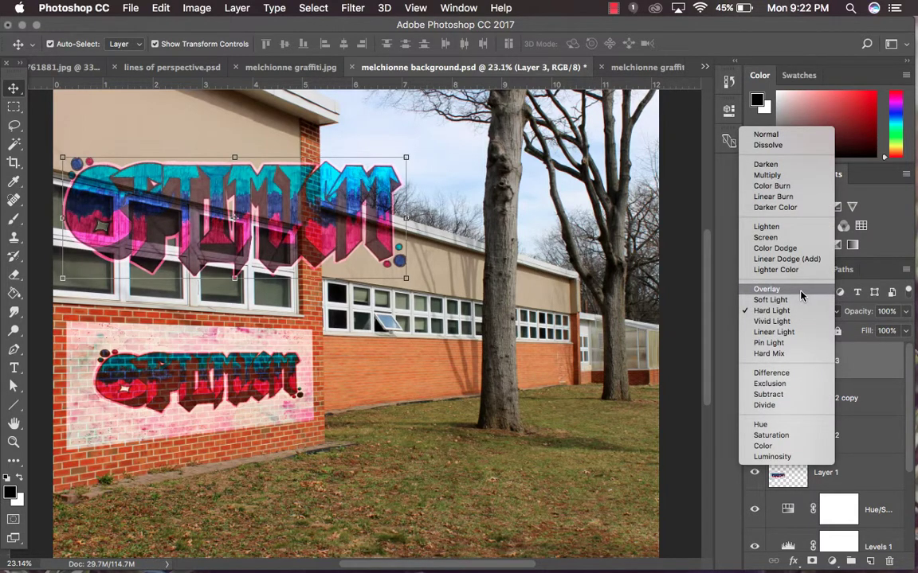
{"action": "left_click", "coordinate": [802, 321]}
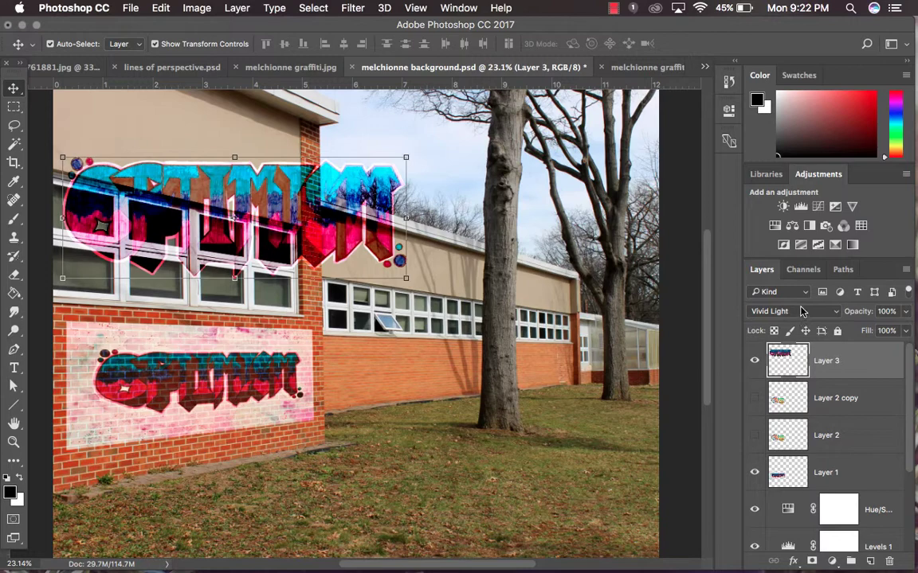
{"action": "left_click", "coordinate": [803, 314]}
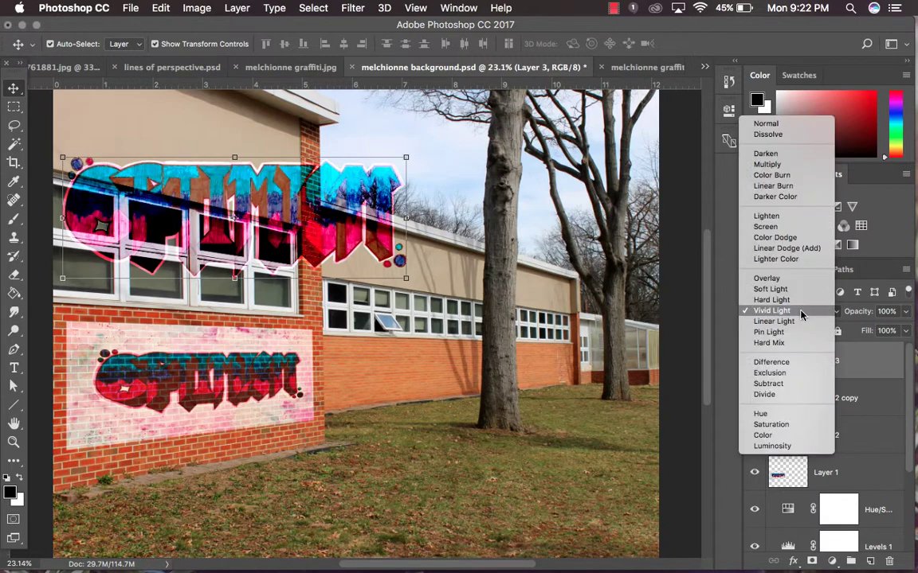
{"action": "left_click", "coordinate": [766, 124]}
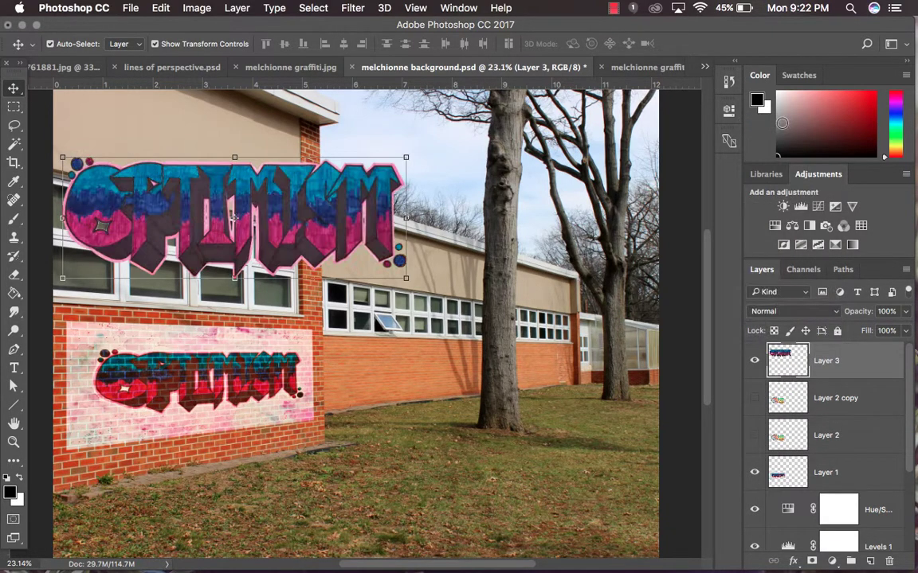
- With Layer 1 hidden, move the Layer 3 lettering onto the front brick wall and scale it to about 72%
{"action": "left_click", "coordinate": [754, 474]}
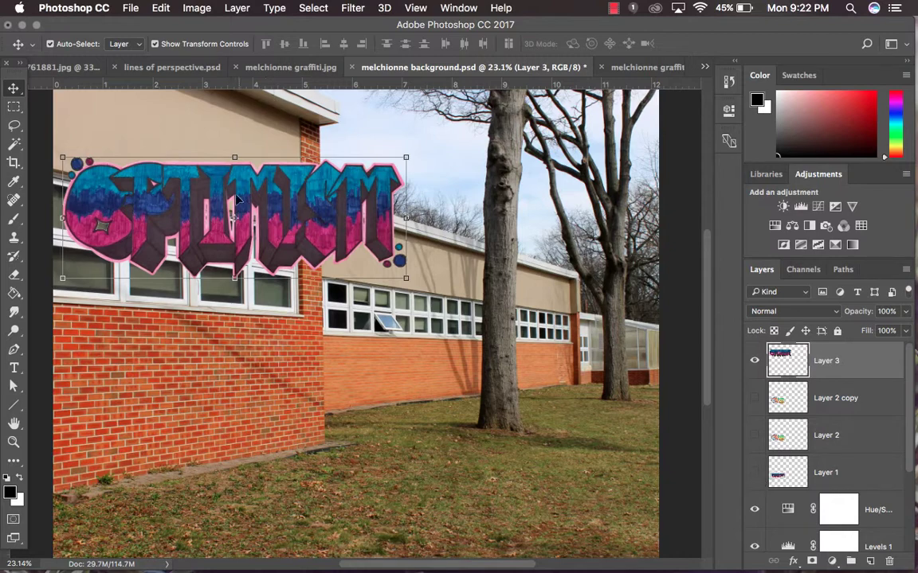
{"action": "left_click_drag", "start_coordinate": [243, 203], "coordinate": [248, 368]}
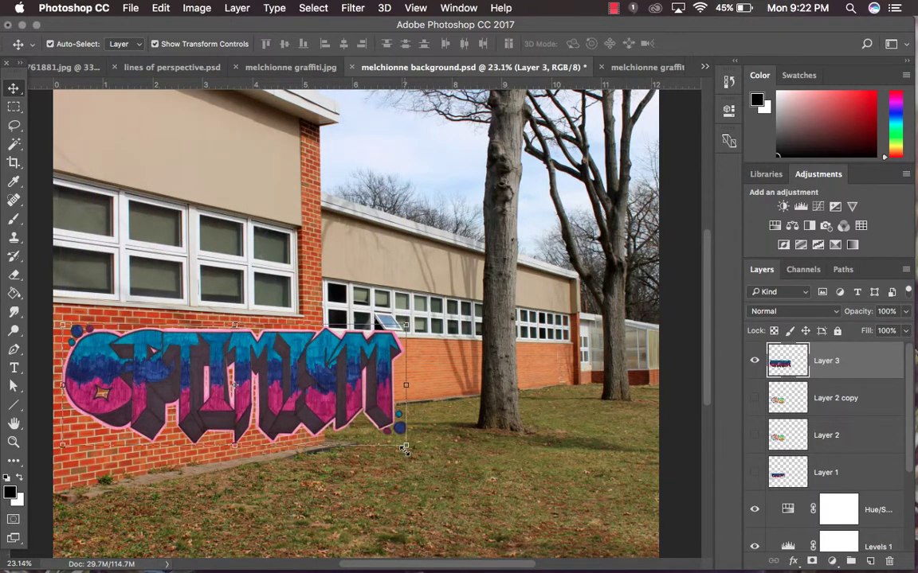
{"action": "left_click_drag", "start_coordinate": [405, 450], "coordinate": [285, 405]}
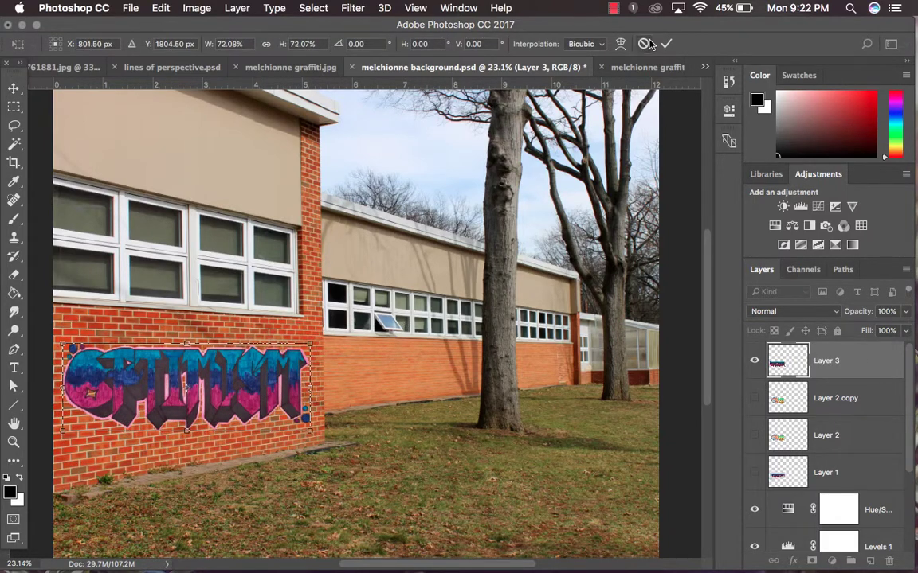
{"action": "left_click", "coordinate": [667, 44]}
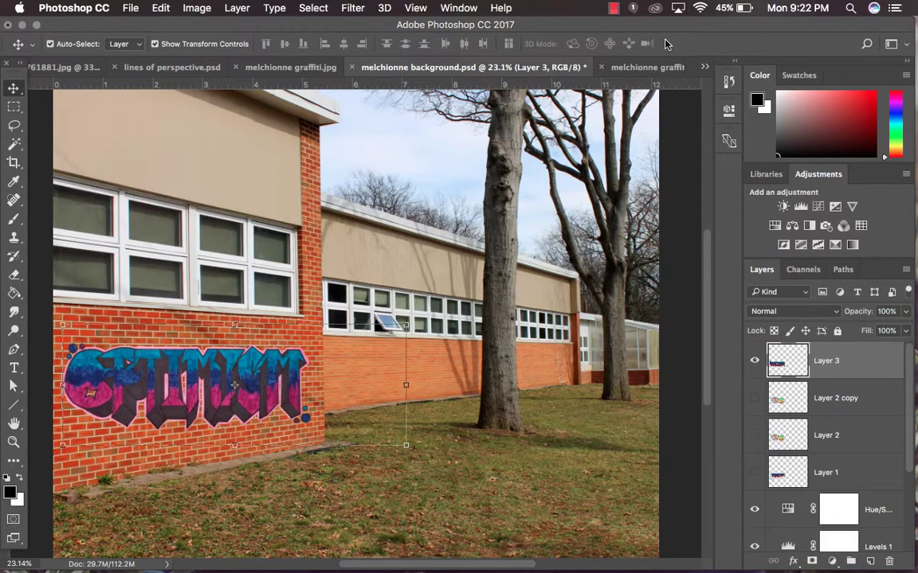
- Switch back to melchionne graffiti.jpg and fit the whole image in the window
{"action": "left_click", "coordinate": [629, 70]}
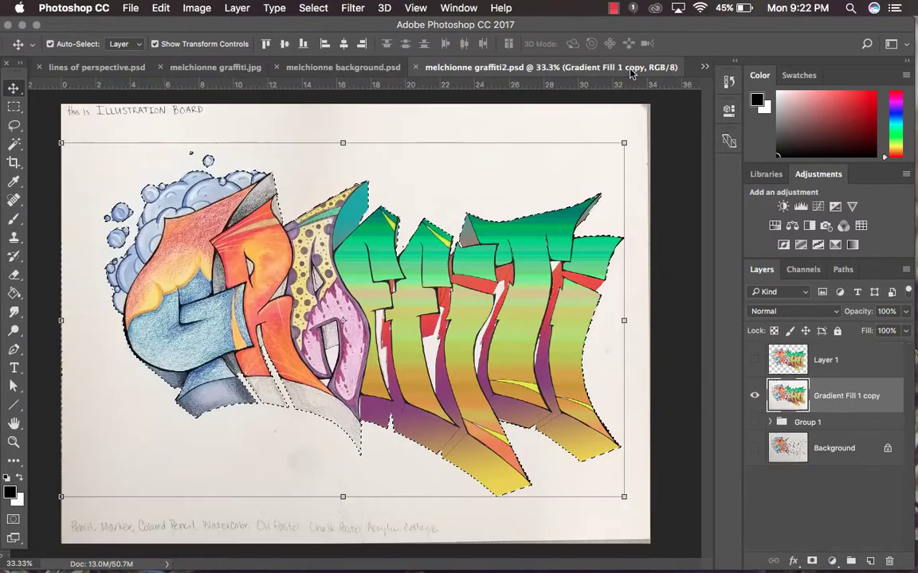
{"action": "left_click", "coordinate": [312, 70]}
{"action": "left_click", "coordinate": [274, 69]}
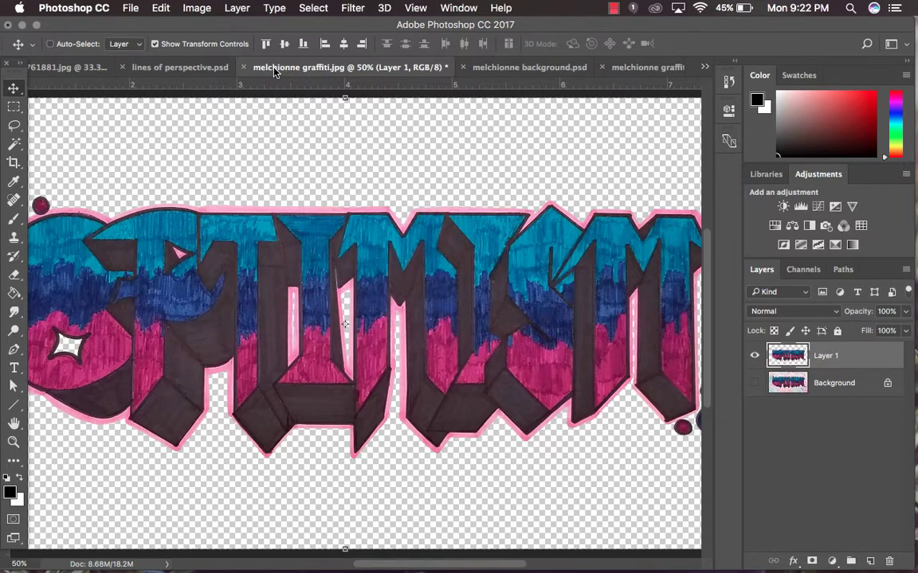
{"action": "key", "text": "super+0"}
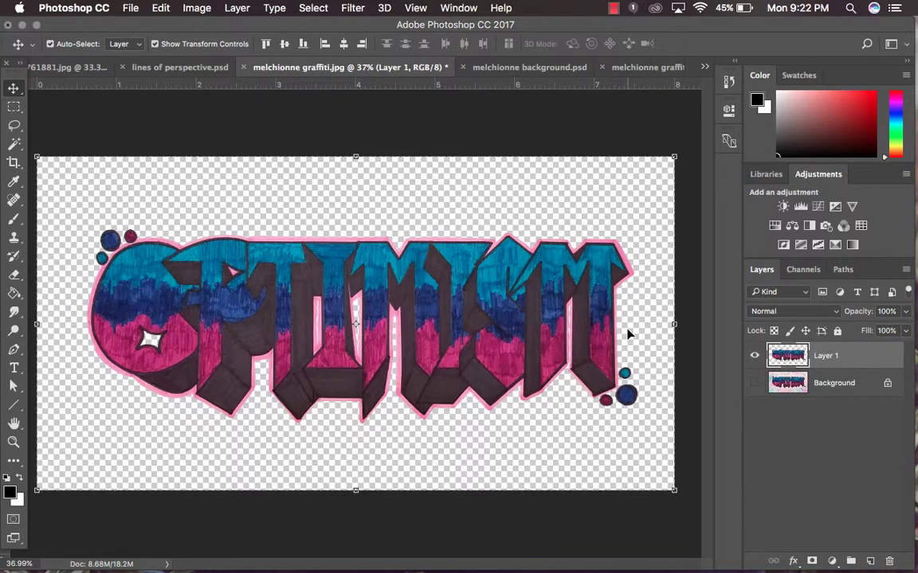
- Switch to Chrome and browse the Brusheezy graffiti results for spray, drip and splatter brush sets
{"action": "mouse_move", "coordinate": [497, 569]}
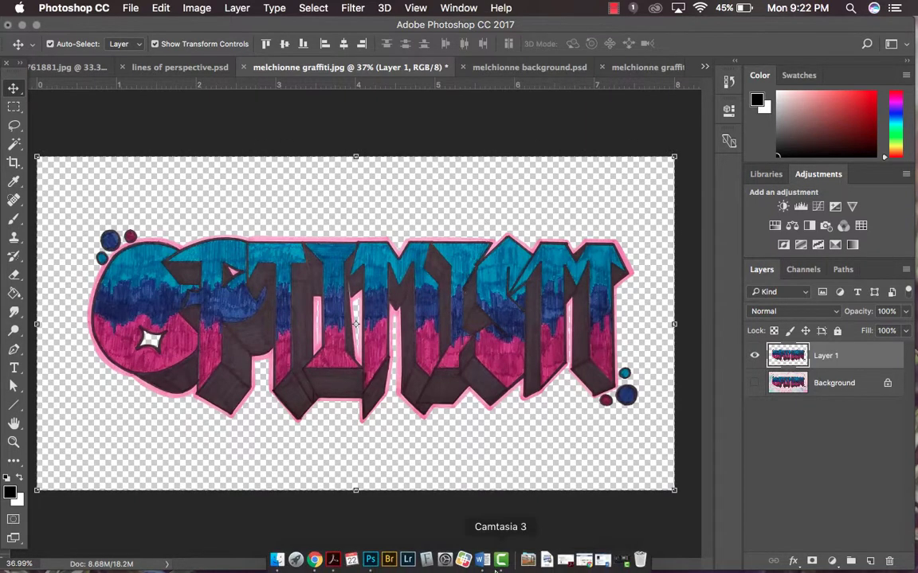
{"action": "left_click", "coordinate": [313, 562]}
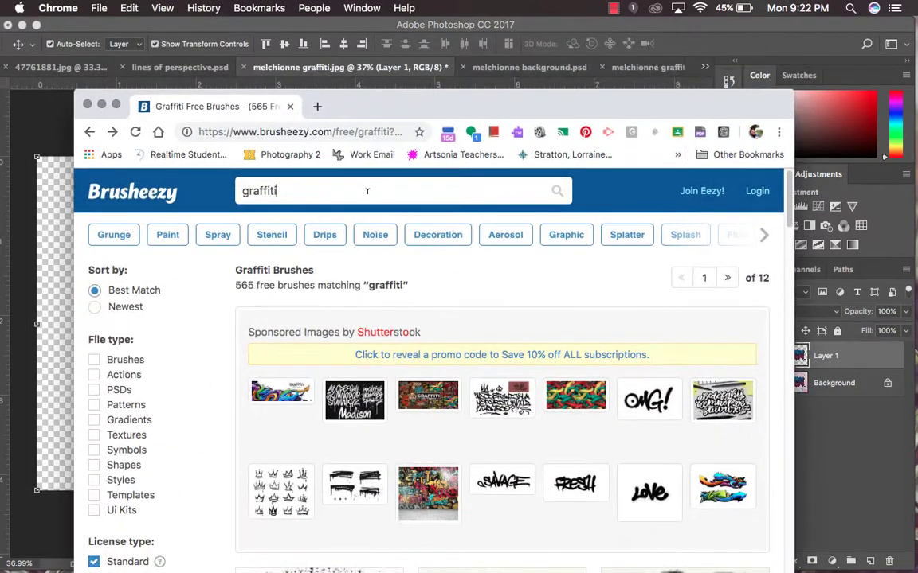
{"action": "left_click_drag", "start_coordinate": [388, 104], "coordinate": [369, 62]}
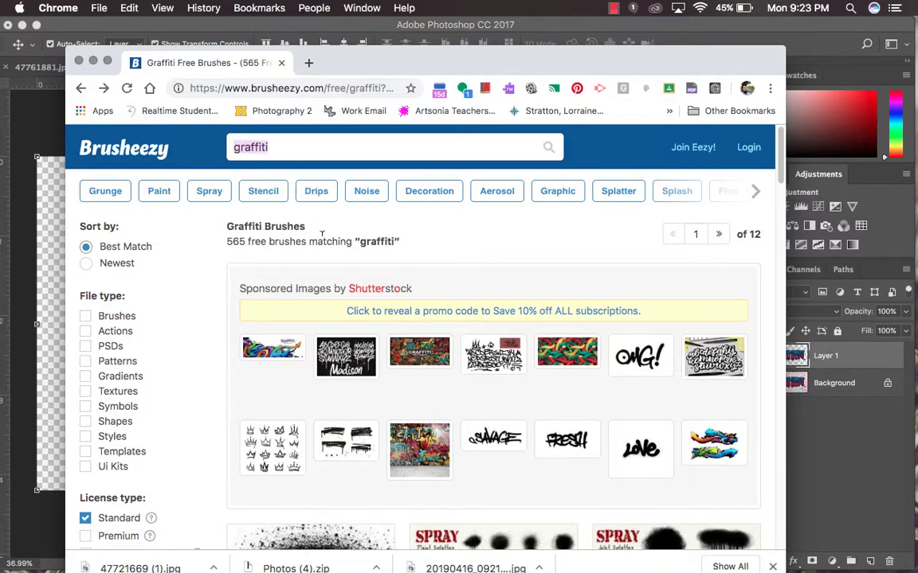
{"action": "scroll", "coordinate": [322, 233], "scroll_direction": "down", "scroll_amount": 5}
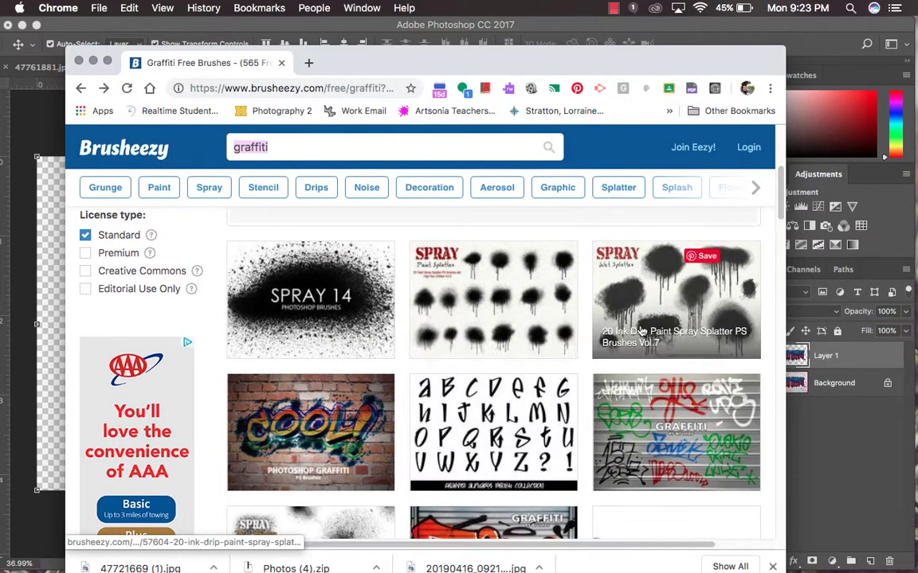
{"action": "scroll", "coordinate": [583, 432], "scroll_direction": "down", "scroll_amount": 3}
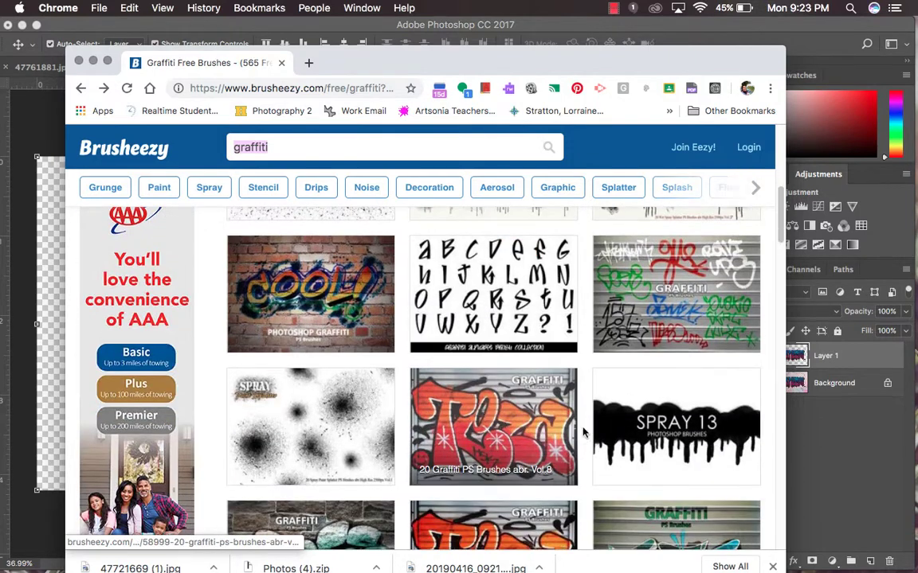
{"action": "scroll", "coordinate": [584, 433], "scroll_direction": "down", "scroll_amount": 9}
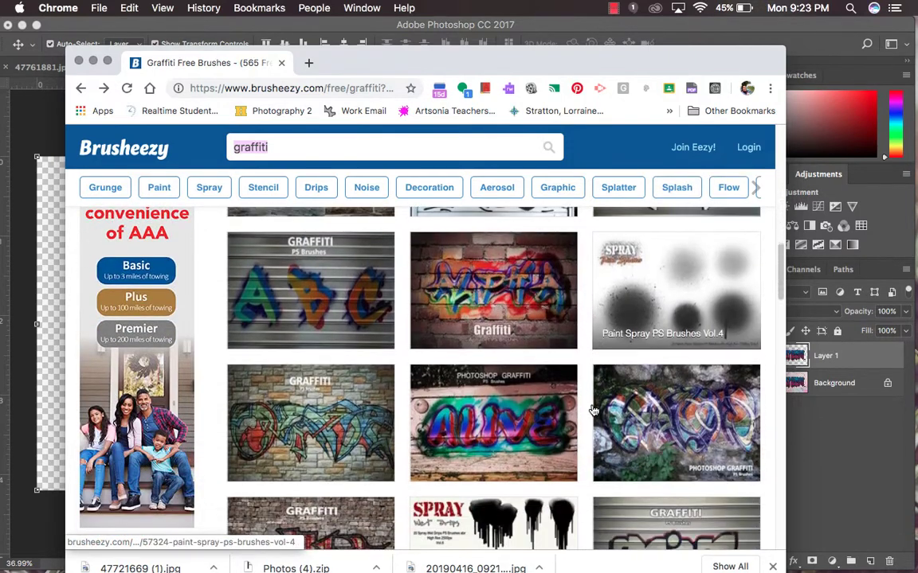
{"action": "scroll", "coordinate": [593, 411], "scroll_direction": "down", "scroll_amount": 5}
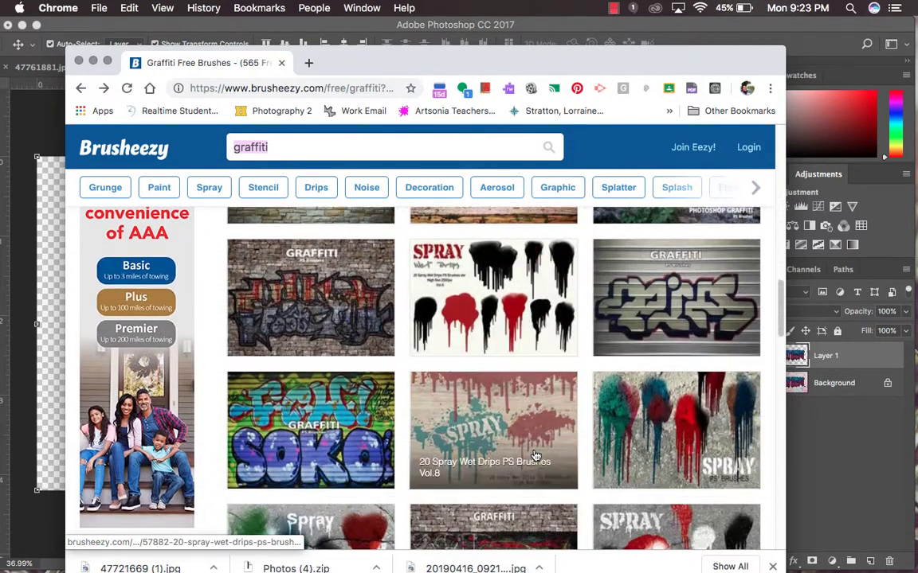
{"action": "scroll", "coordinate": [539, 321], "scroll_direction": "down", "scroll_amount": 2}
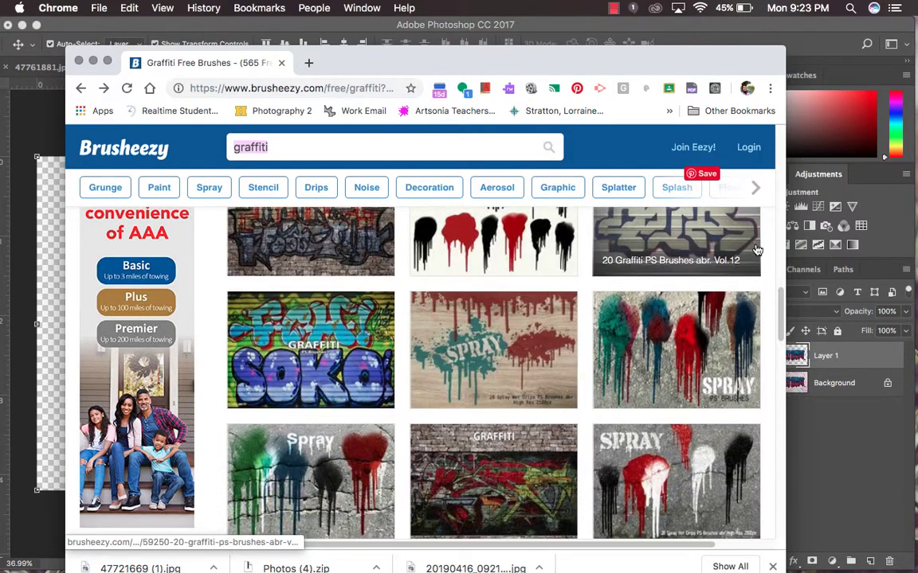
{"action": "scroll", "coordinate": [757, 384], "scroll_direction": "down", "scroll_amount": 2}
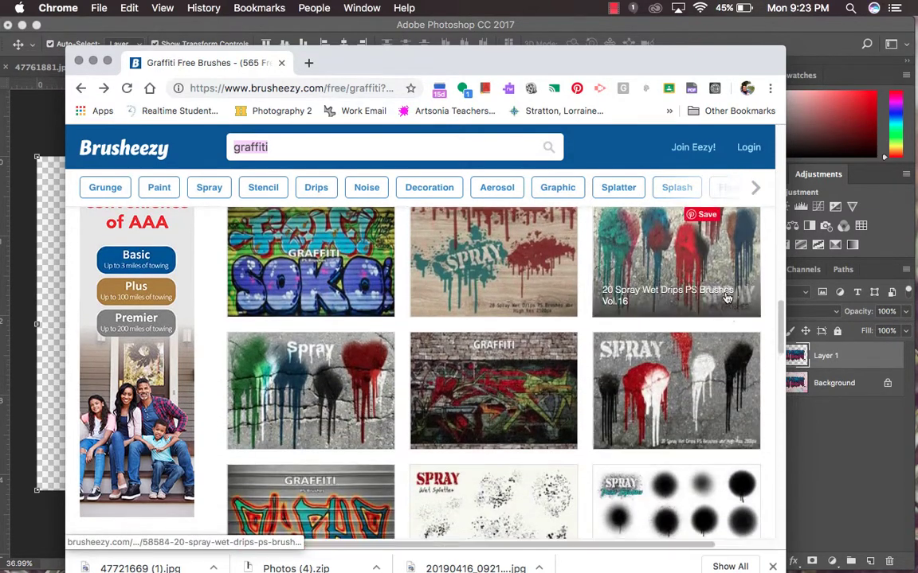
{"action": "scroll", "coordinate": [717, 343], "scroll_direction": "down", "scroll_amount": 10}
{"action": "scroll", "coordinate": [676, 296], "scroll_direction": "up", "scroll_amount": 10}
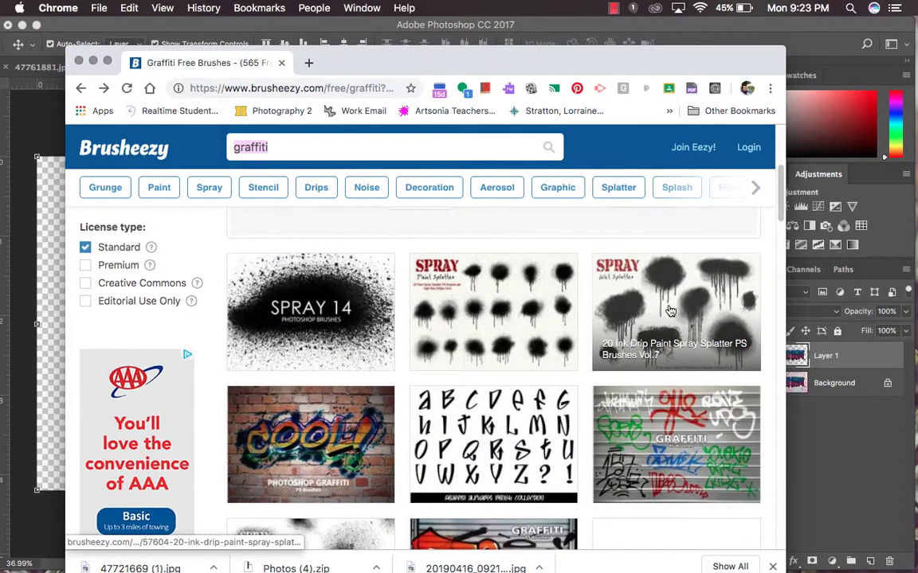
- Open the 20 Ink Drip Paint Spray Splatter PS Brushes Vol.7 page and start its free download
{"action": "left_click", "coordinate": [670, 310]}
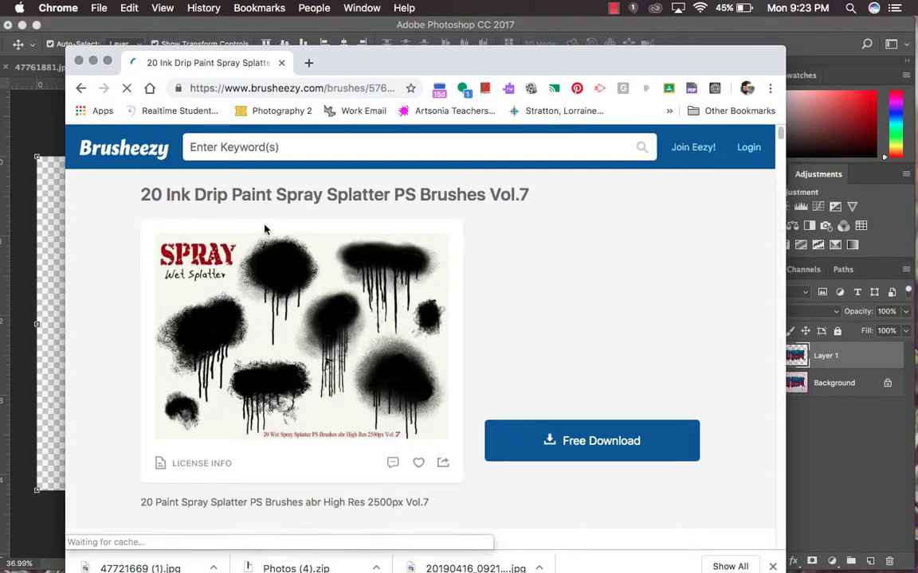
{"action": "left_click", "coordinate": [82, 88]}
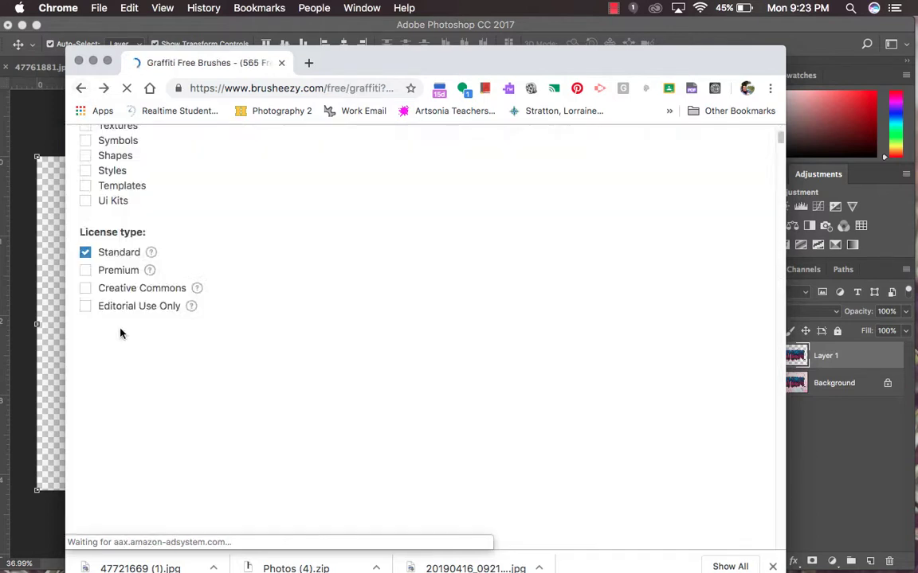
{"action": "scroll", "coordinate": [117, 478], "scroll_direction": "down", "scroll_amount": 4}
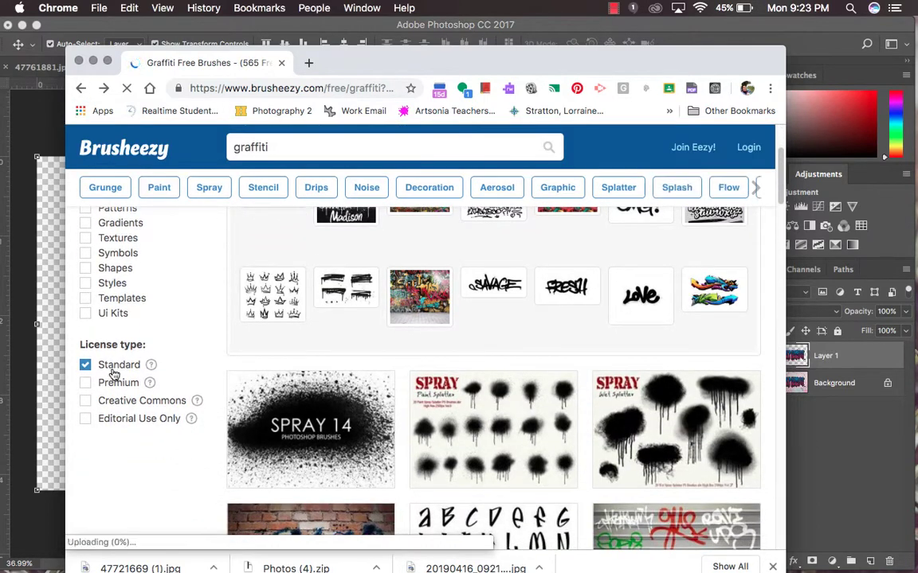
{"action": "left_click", "coordinate": [673, 422]}
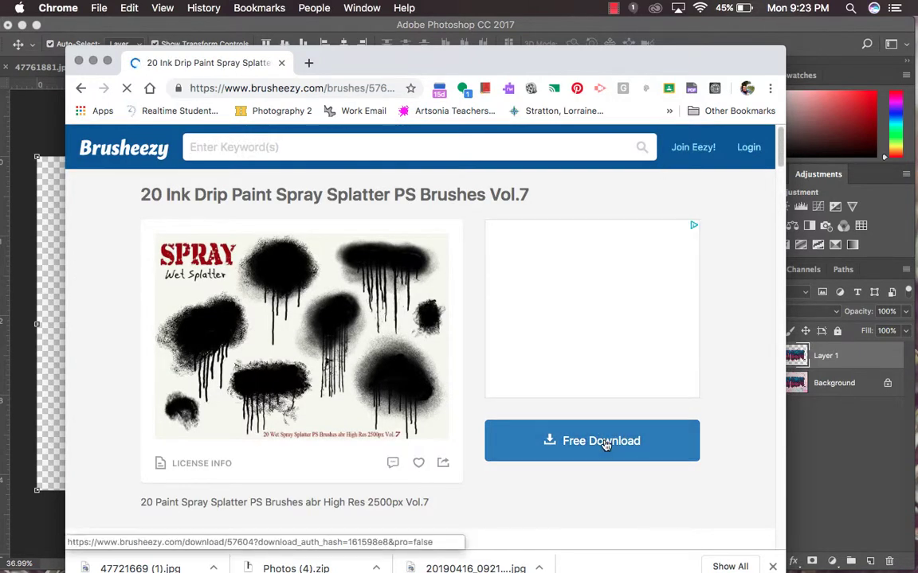
{"action": "scroll", "coordinate": [634, 506], "scroll_direction": "up", "scroll_amount": 5}
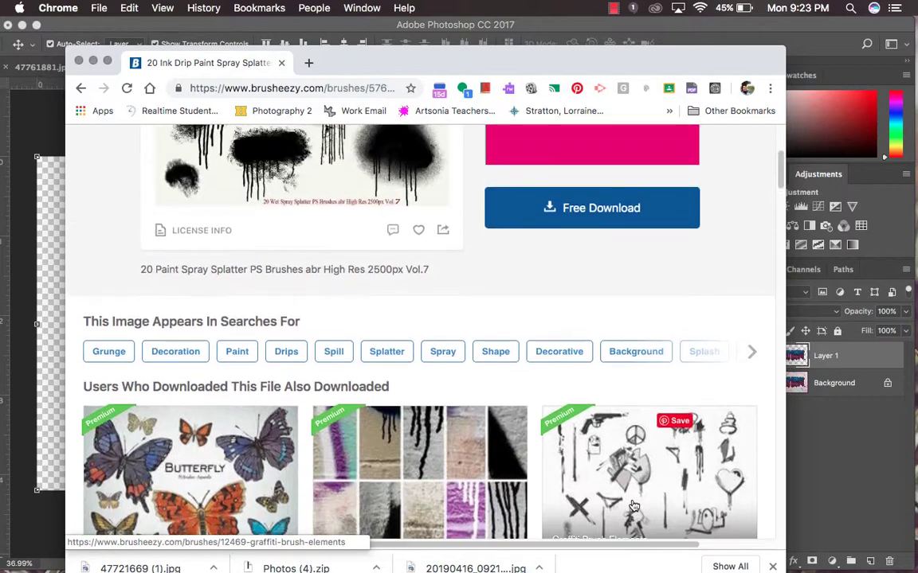
{"action": "left_click", "coordinate": [608, 384]}
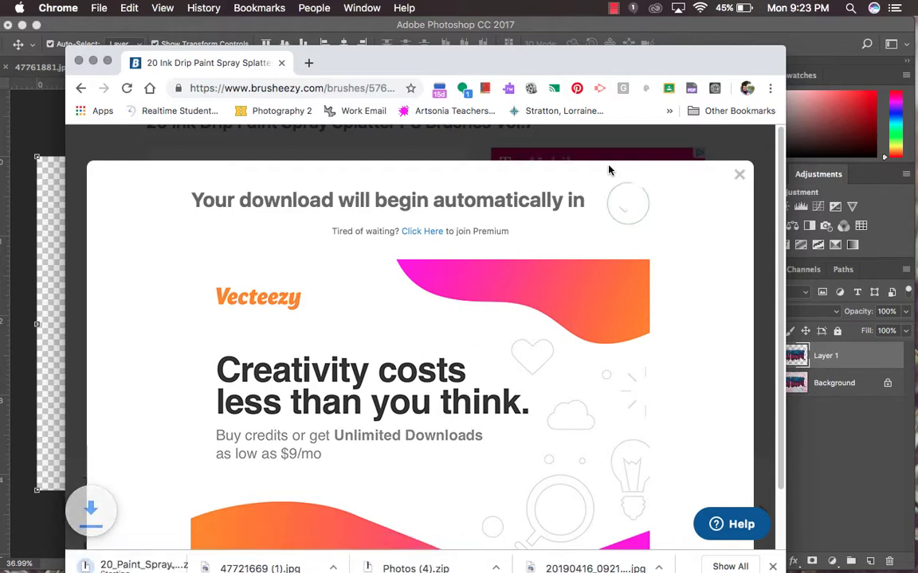
- Unzip the downloaded 20_Paint_Spray_Splatter_PS_Brushes_Vol_7.zip and load 20 Spray Brushes.abr from its folder into Photoshop
{"action": "mouse_move", "coordinate": [566, 565]}
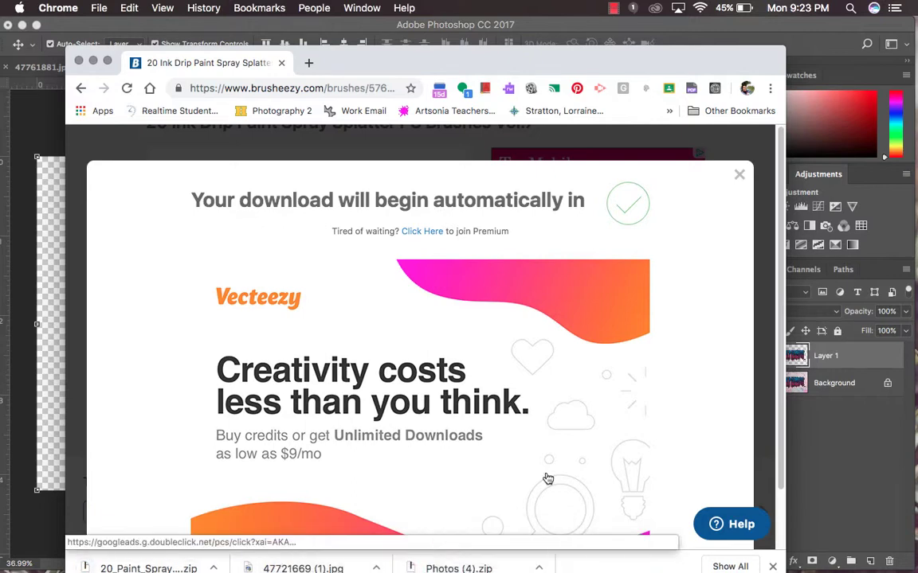
{"action": "left_click_drag", "start_coordinate": [522, 64], "coordinate": [522, 34]}
{"action": "mouse_move", "coordinate": [592, 570]}
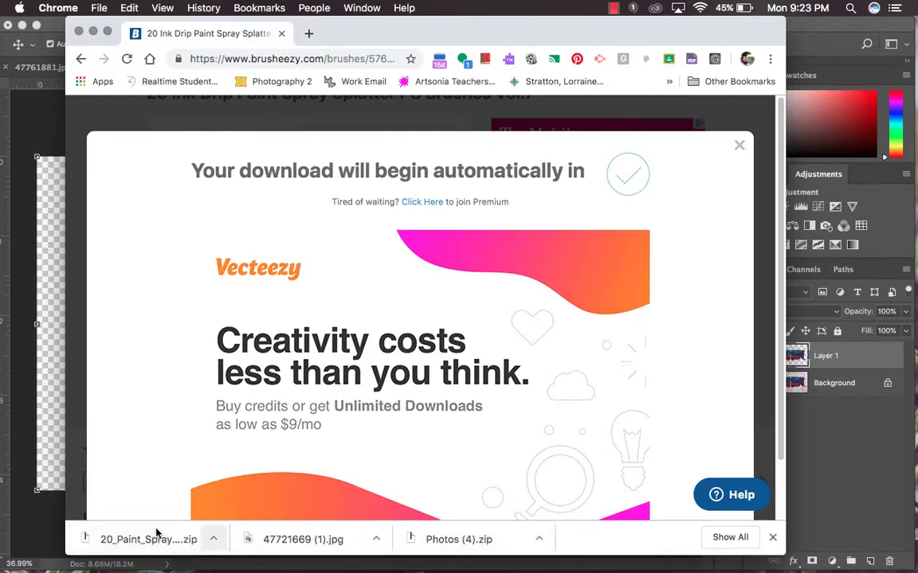
{"action": "left_click", "coordinate": [214, 542]}
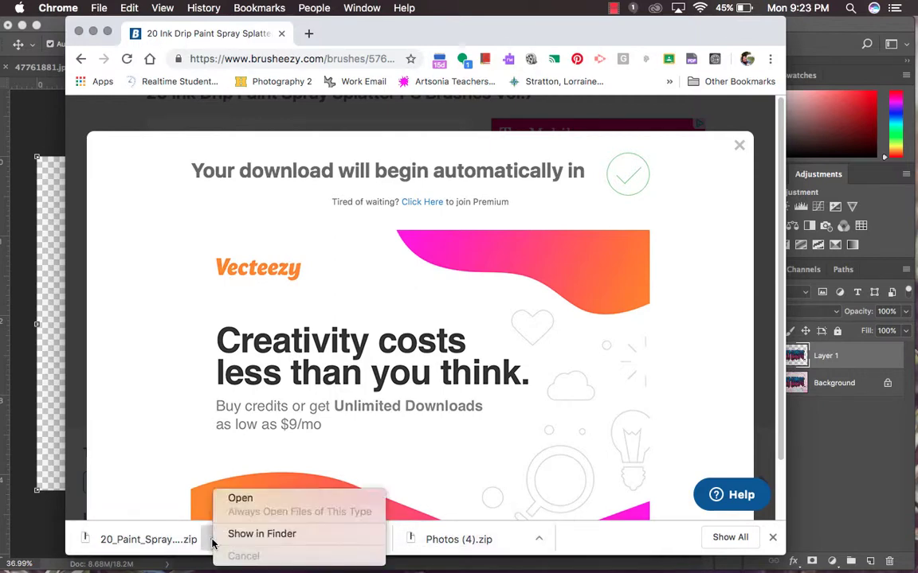
{"action": "left_click", "coordinate": [240, 499]}
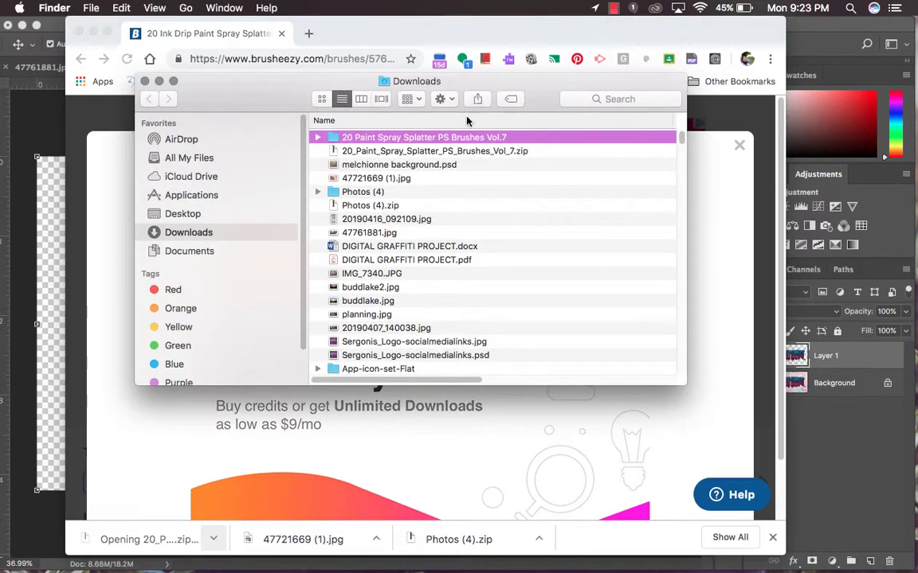
{"action": "double_click", "coordinate": [399, 138]}
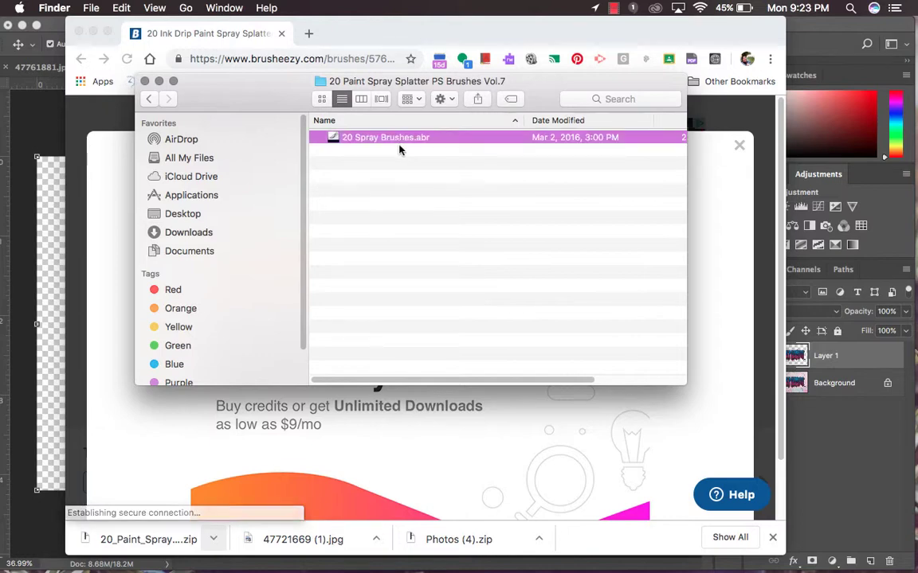
{"action": "double_click", "coordinate": [399, 139]}
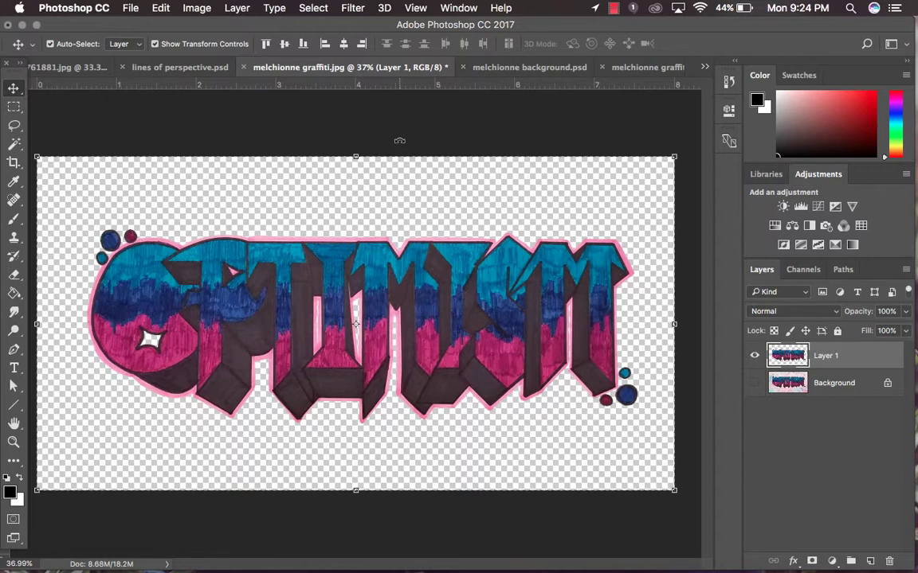
- Add a white Solid Color fill layer covering the whole canvas between the Background layer and Layer 1
{"action": "key", "text": "super+a"}
{"action": "left_click", "coordinate": [842, 385]}
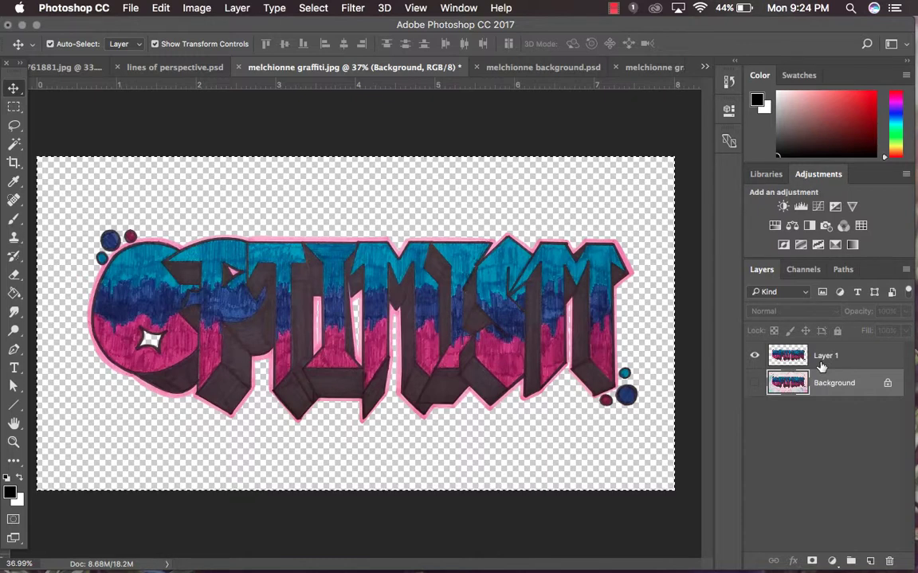
{"action": "left_click", "coordinate": [832, 561]}
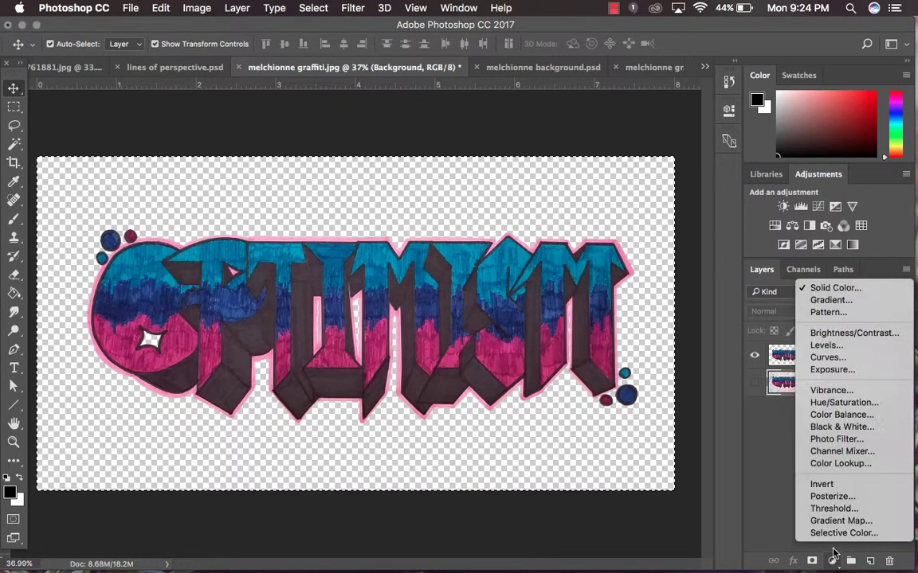
{"action": "left_click", "coordinate": [824, 287]}
{"action": "left_click", "coordinate": [148, 327]}
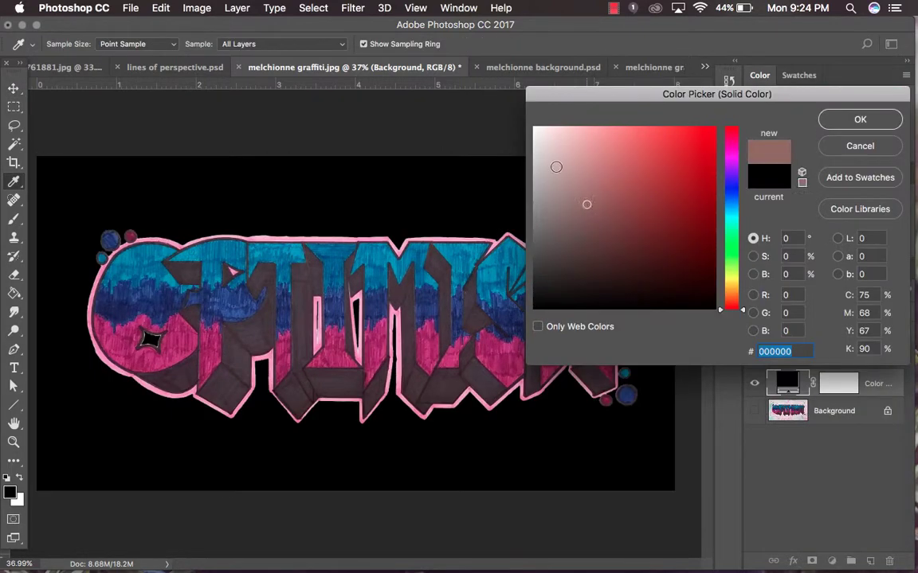
{"action": "left_click", "coordinate": [849, 120]}
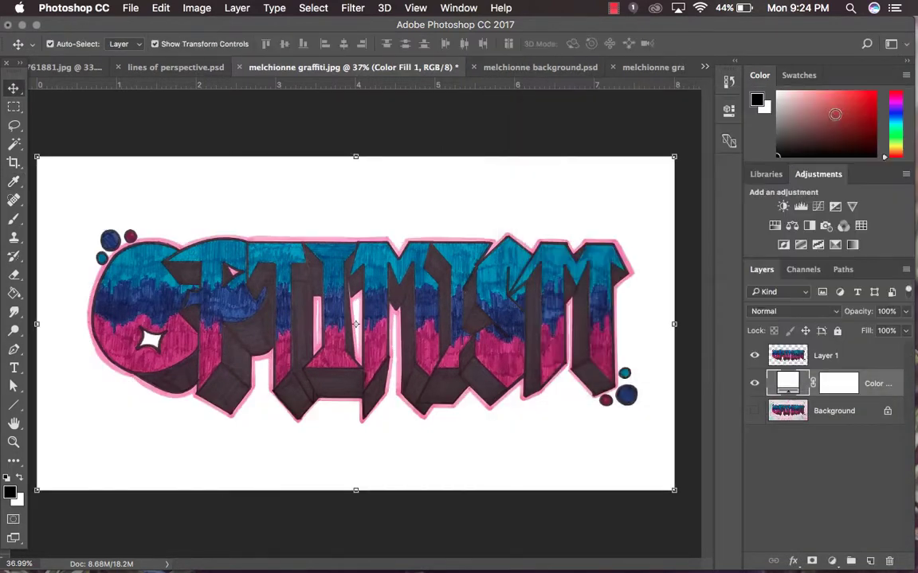
- Create a new empty layer below Layer 1 and choose the 2500 px spray drip preset for the Brush tool
{"action": "left_click", "coordinate": [871, 561]}
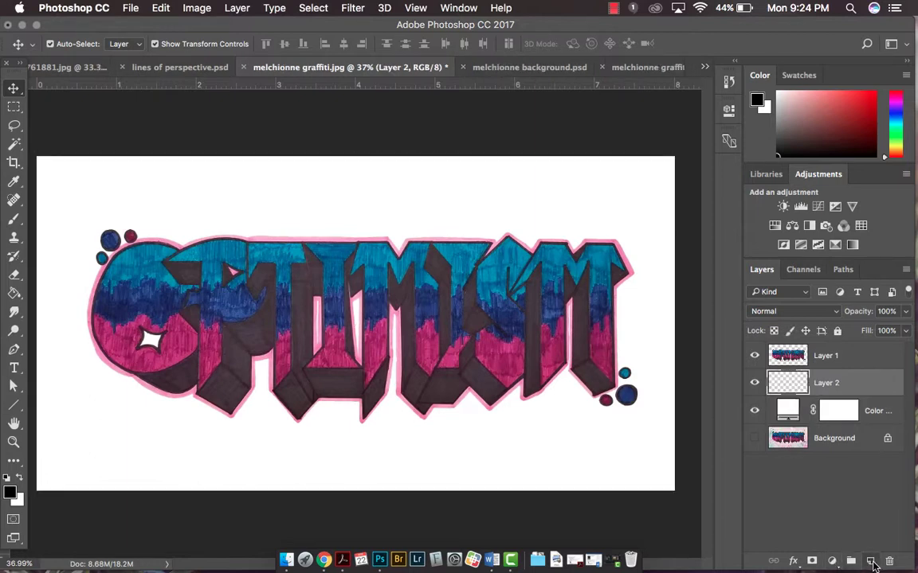
{"action": "left_click", "coordinate": [13, 220]}
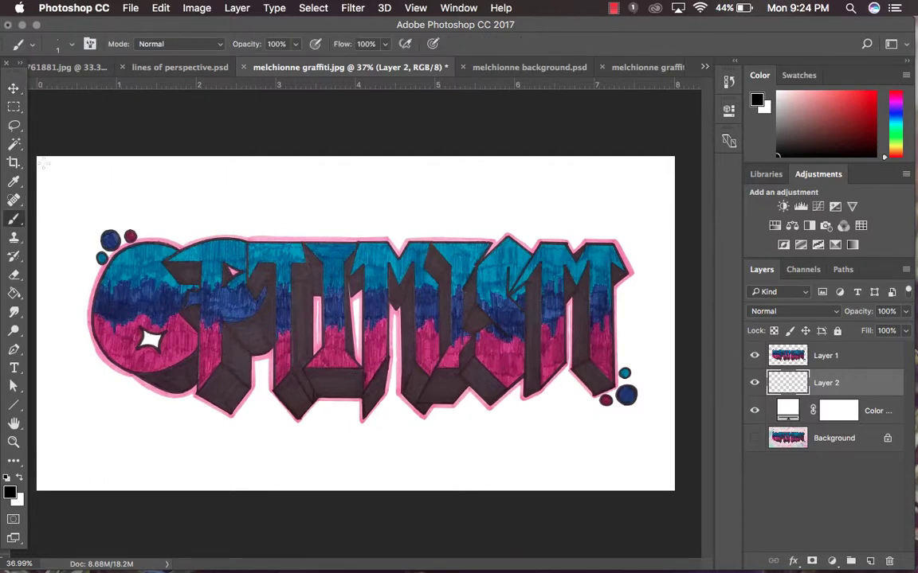
{"action": "left_click", "coordinate": [72, 46]}
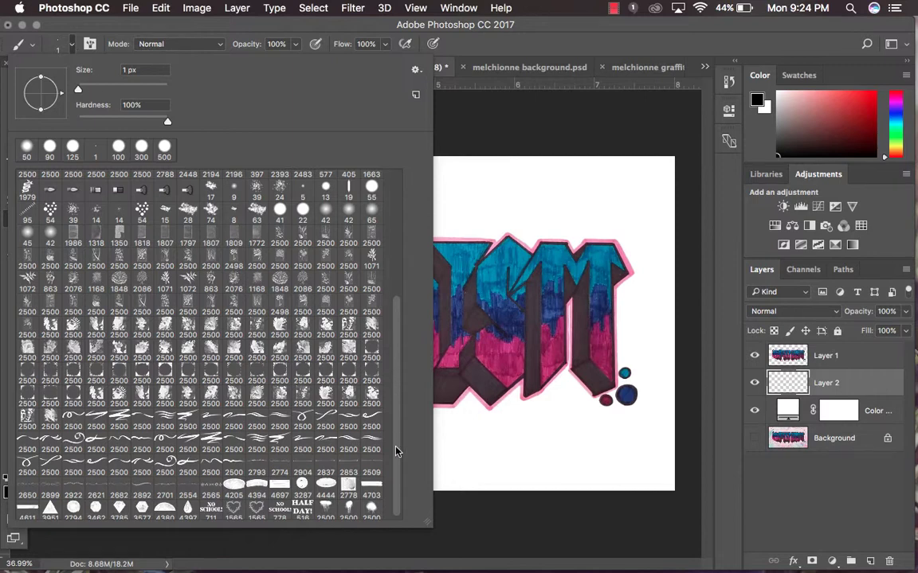
{"action": "left_click_drag", "start_coordinate": [396, 452], "coordinate": [398, 481]}
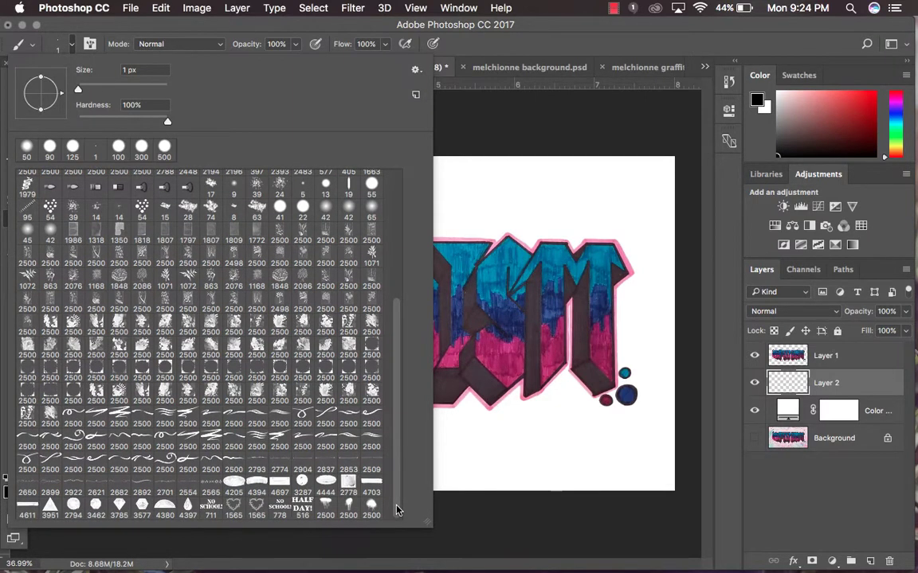
{"action": "left_click", "coordinate": [350, 510]}
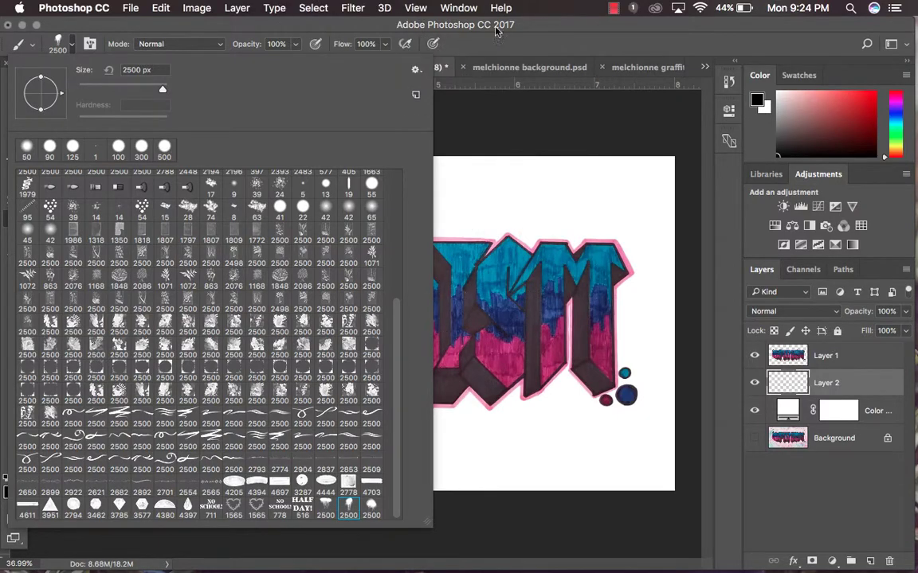
{"action": "left_click", "coordinate": [528, 26]}
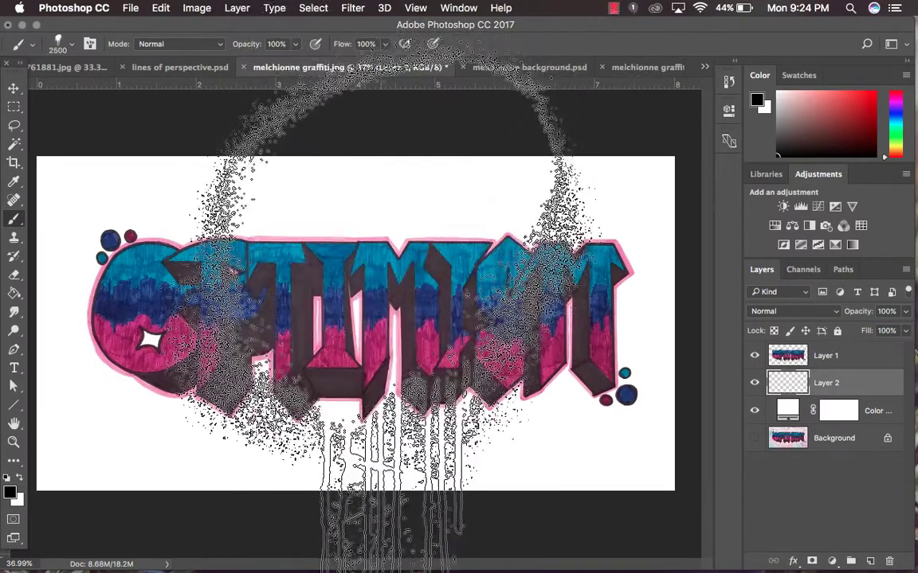
- Reduce the spray drip brush size to 800 px
{"action": "key", "text": "bracketleft"}
{"action": "key", "text": "bracketleft"}
{"action": "key", "text": "bracketleft"}
{"action": "key", "text": "bracketleft"}
{"action": "key", "text": "bracketleft"}
{"action": "key", "text": "bracketleft"}
{"action": "key", "text": "bracketleft"}
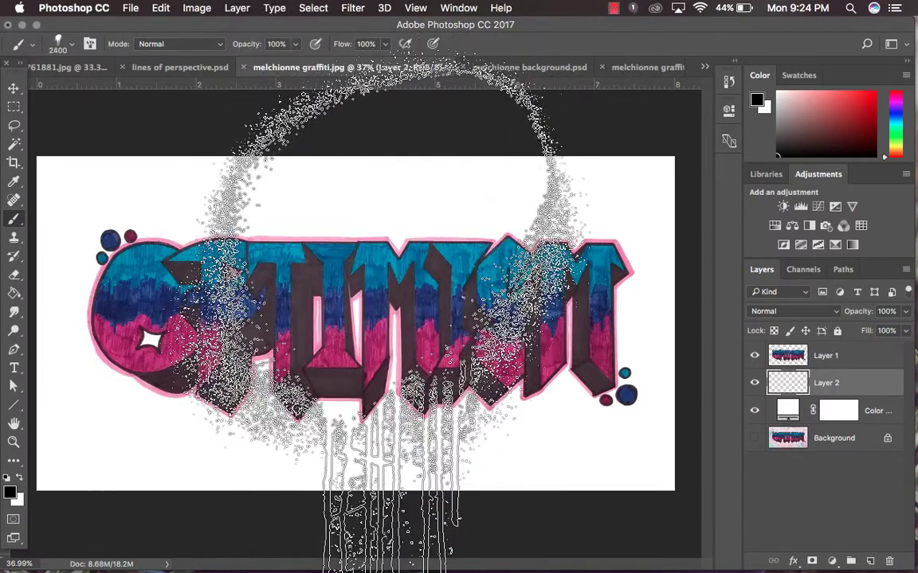
{"action": "key", "text": "bracketleft"}
{"action": "key", "text": "bracketleft"}
{"action": "key", "text": "bracketleft"}
{"action": "key", "text": "bracketleft"}
{"action": "key", "text": "bracketleft"}
{"action": "key", "text": "bracketleft"}
{"action": "key", "text": "bracketleft"}
{"action": "key", "text": "bracketleft"}
{"action": "key", "text": "bracketleft"}
{"action": "key", "text": "bracketleft"}
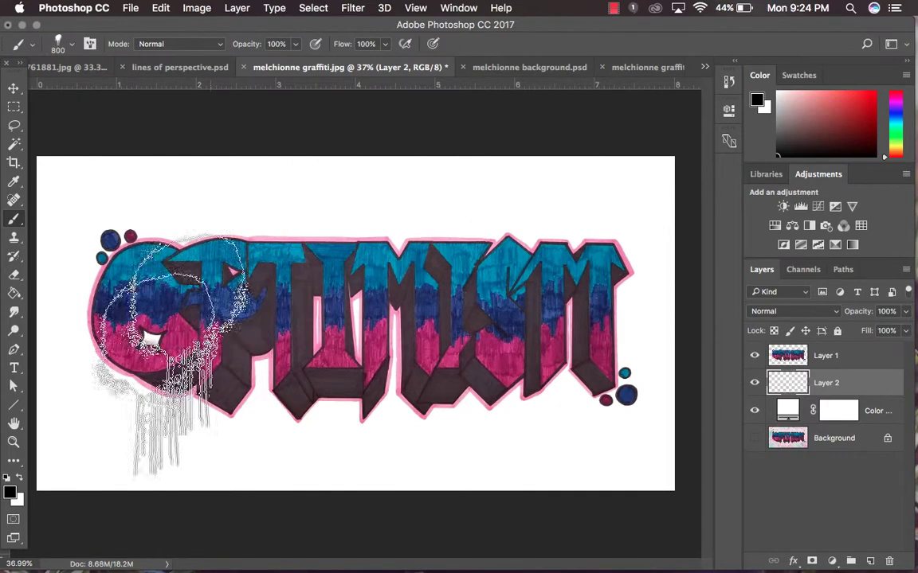
- Paint 800 px spray drips on Layer 2 behind the first and last letters, using a light blue lightened from the lettering's teal
{"action": "left_click", "coordinate": [10, 495]}
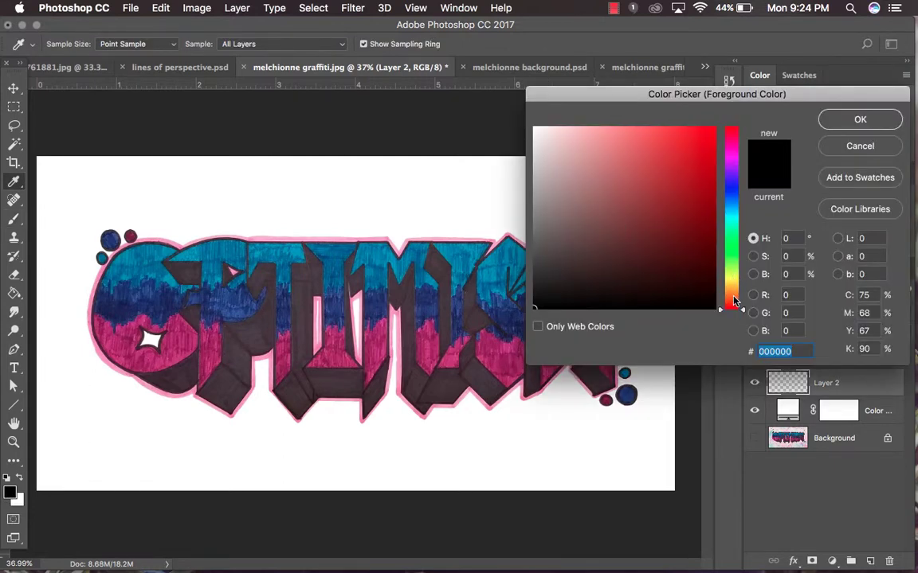
{"action": "left_click", "coordinate": [492, 257]}
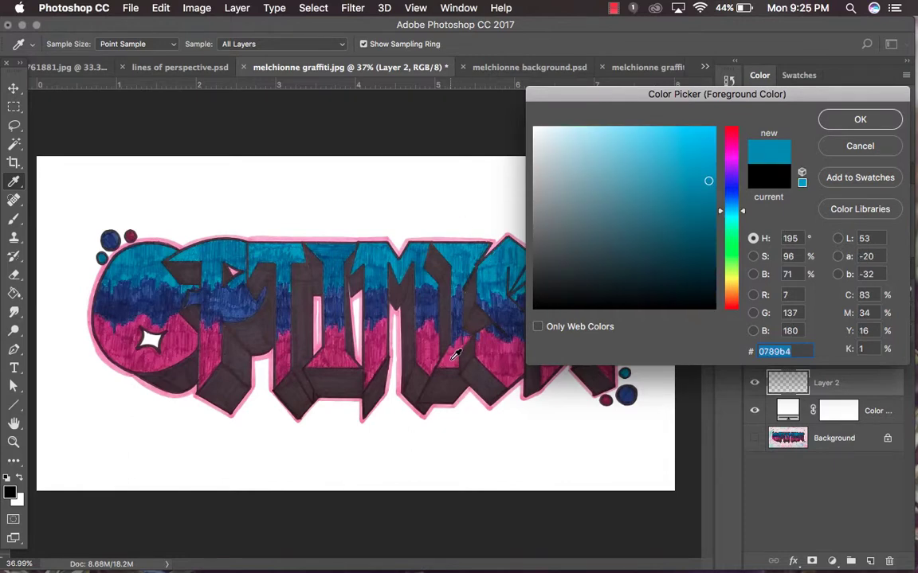
{"action": "left_click", "coordinate": [405, 322]}
{"action": "left_click", "coordinate": [427, 306]}
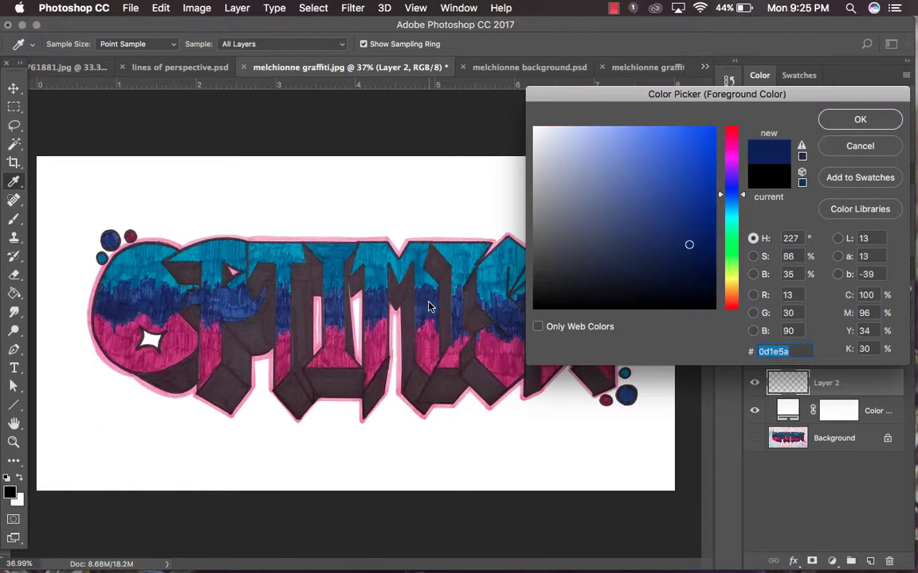
{"action": "left_click", "coordinate": [461, 262]}
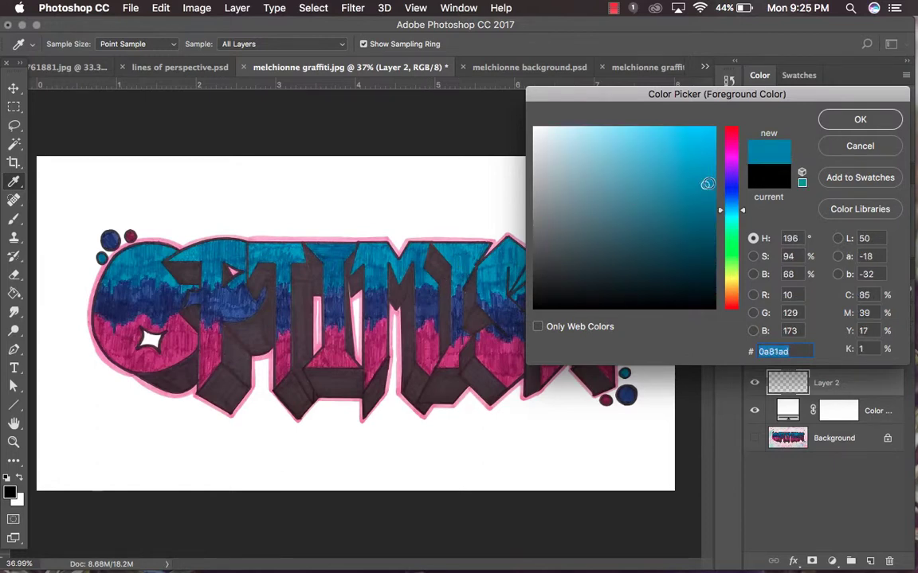
{"action": "left_click", "coordinate": [632, 130]}
{"action": "left_click", "coordinate": [860, 119]}
{"action": "key", "text": "b"}
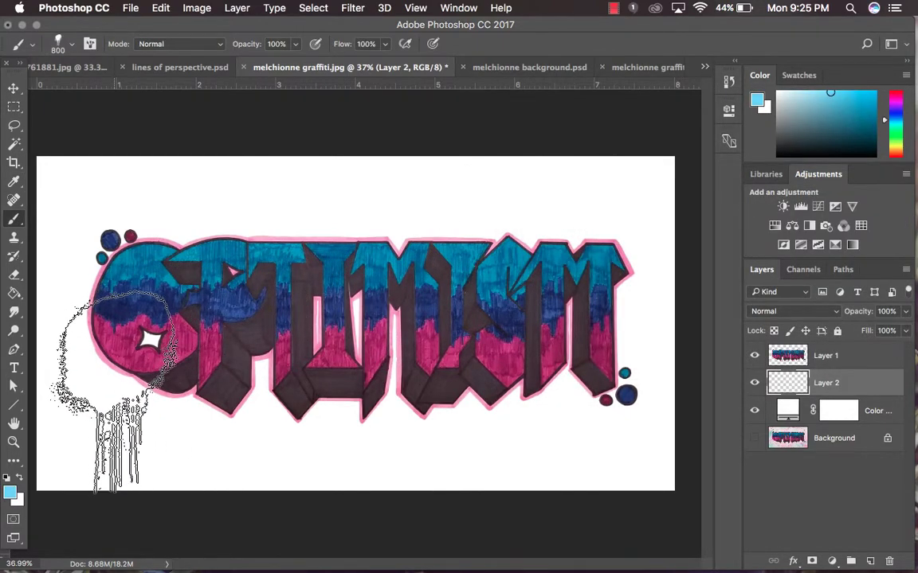
{"action": "left_click", "coordinate": [114, 380]}
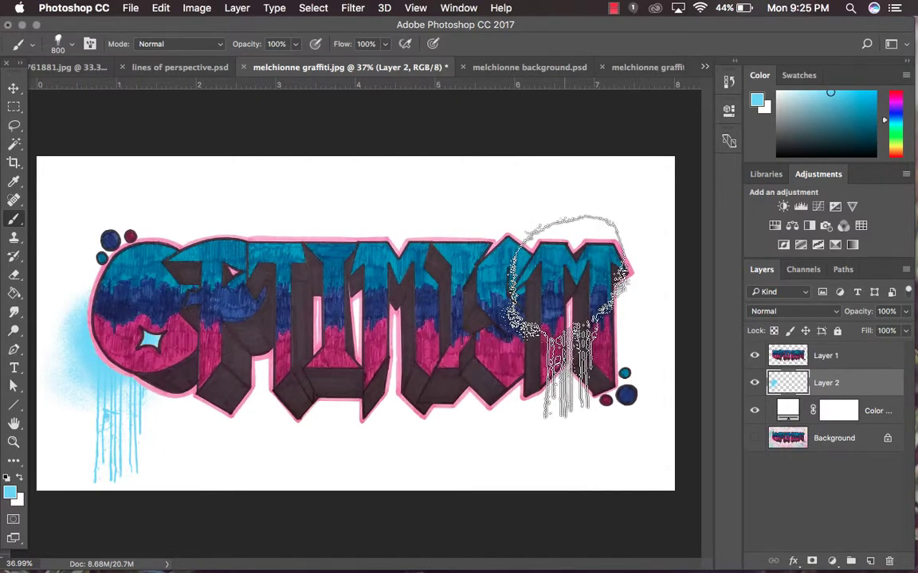
{"action": "left_click", "coordinate": [567, 318]}
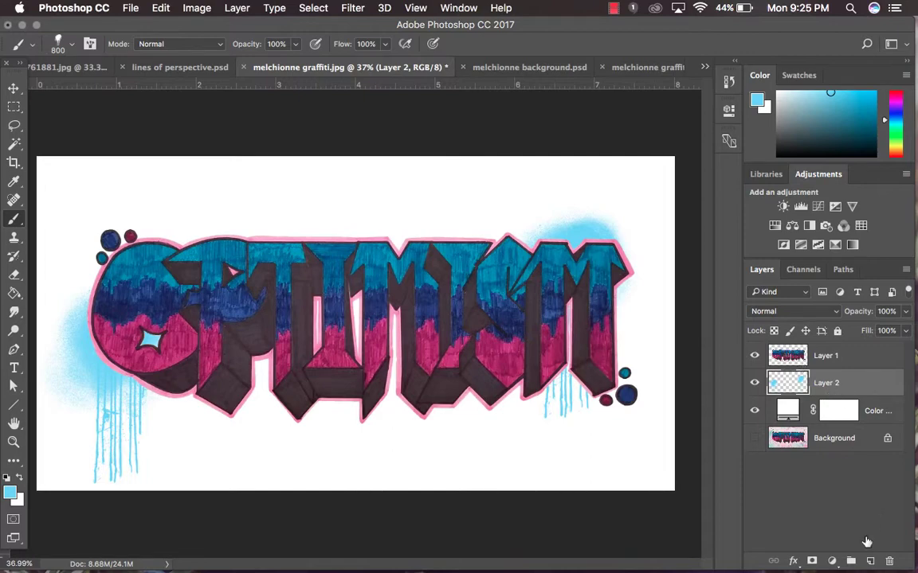
- Add a layer above Layer 2 and paint a 400 px spray drip in pink f24b97 behind the lower edge of the first M
{"action": "left_click", "coordinate": [869, 561]}
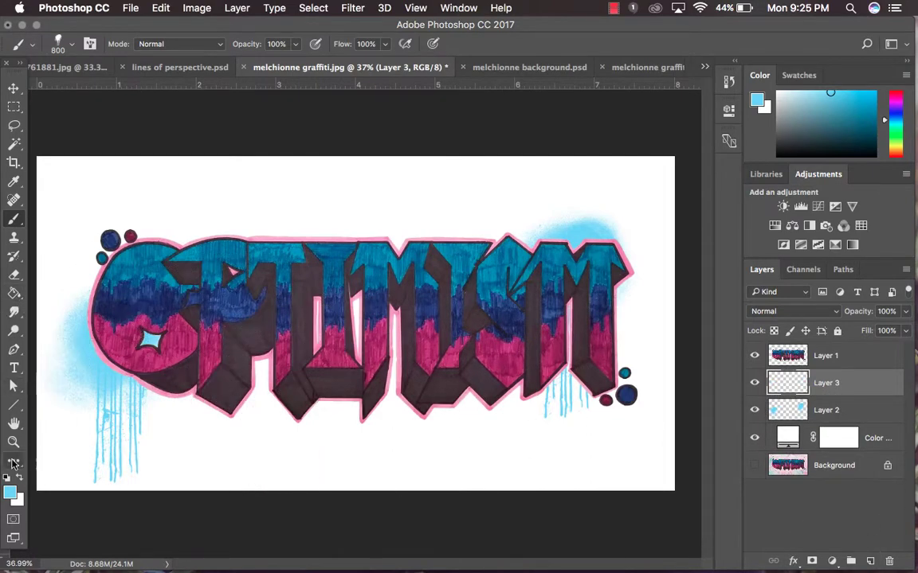
{"action": "left_click", "coordinate": [9, 492]}
{"action": "left_click", "coordinate": [208, 362]}
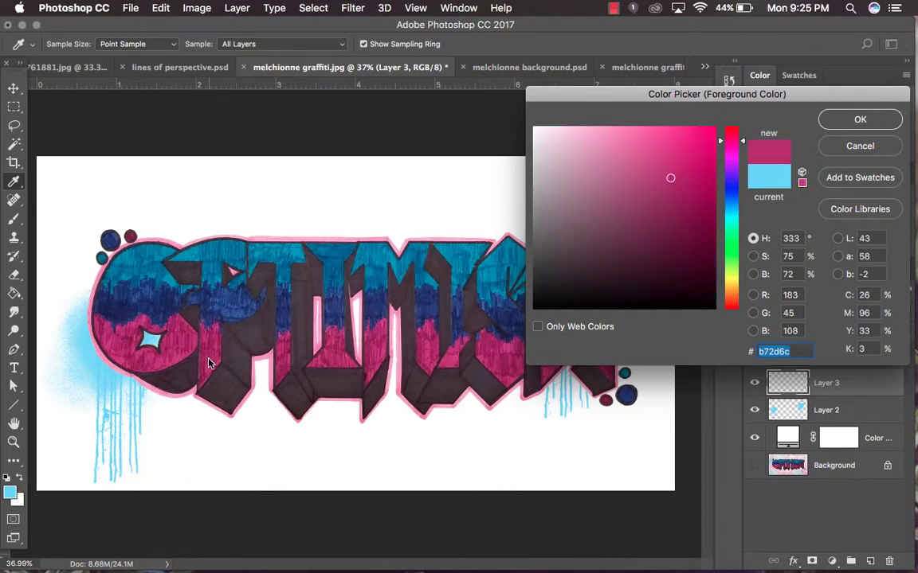
{"action": "left_click", "coordinate": [659, 136]}
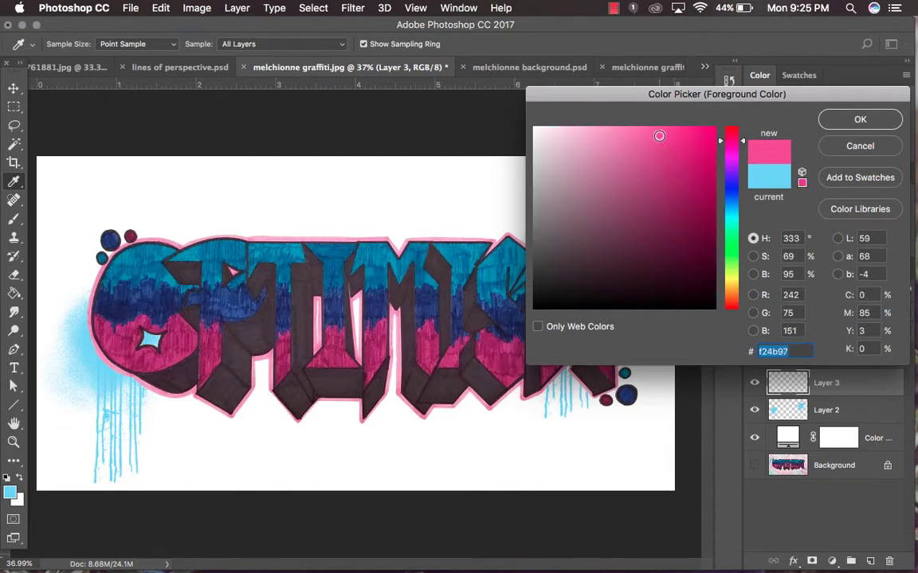
{"action": "left_click", "coordinate": [859, 119]}
{"action": "key", "text": "b"}
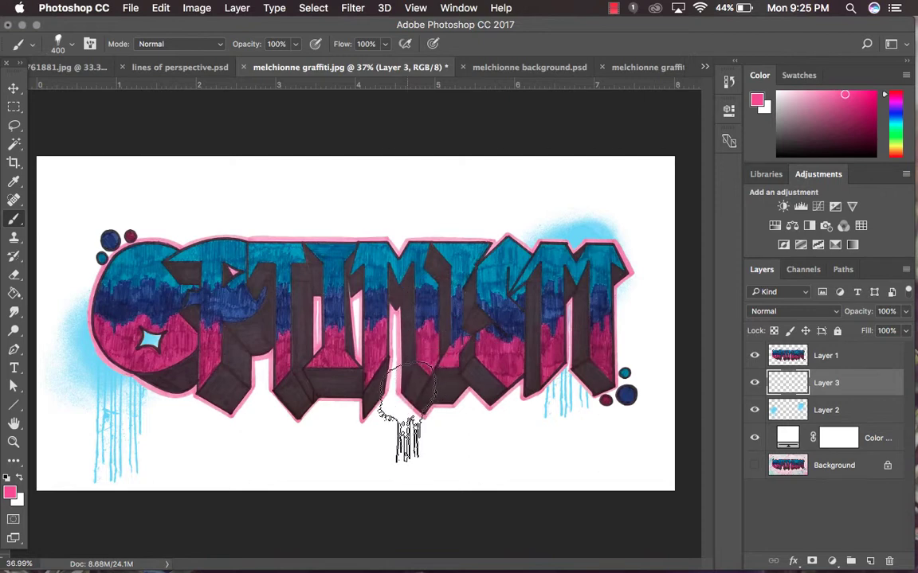
{"action": "left_click_drag", "start_coordinate": [407, 390], "coordinate": [406, 446]}
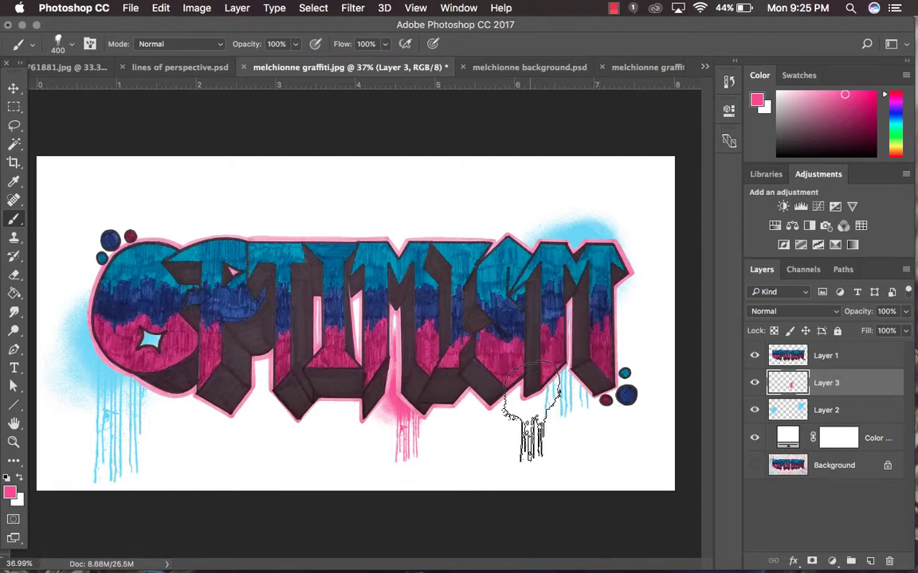
- Lower the brush opacity to 68% and paint a second pink drip below the gap between the S and the last M
{"action": "left_click", "coordinate": [295, 46]}
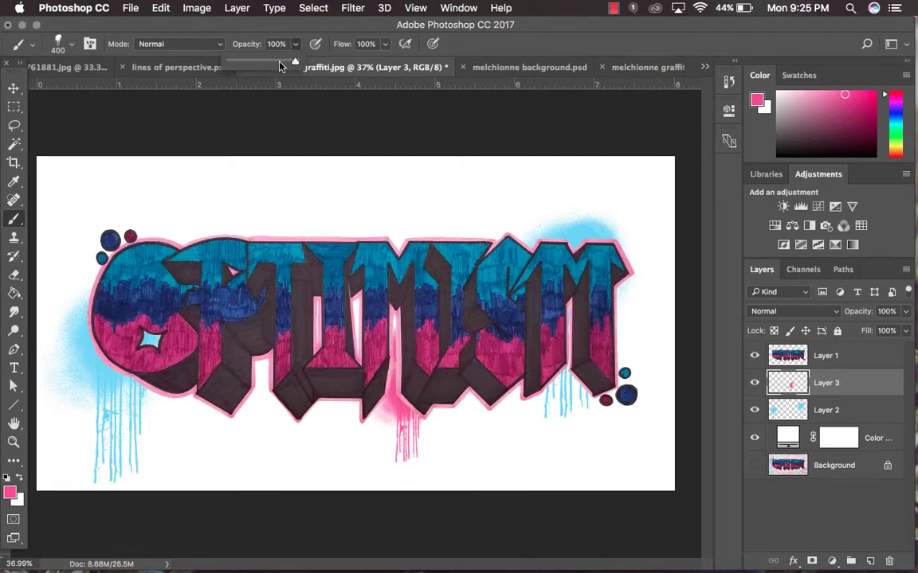
{"action": "left_click_drag", "start_coordinate": [279, 64], "coordinate": [274, 63]}
{"action": "left_click", "coordinate": [535, 30]}
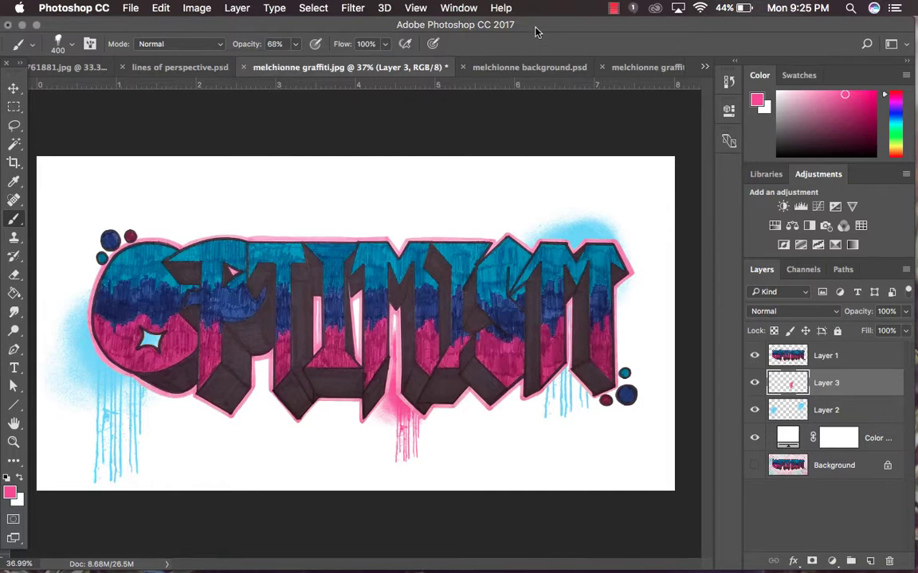
{"action": "left_click", "coordinate": [539, 400]}
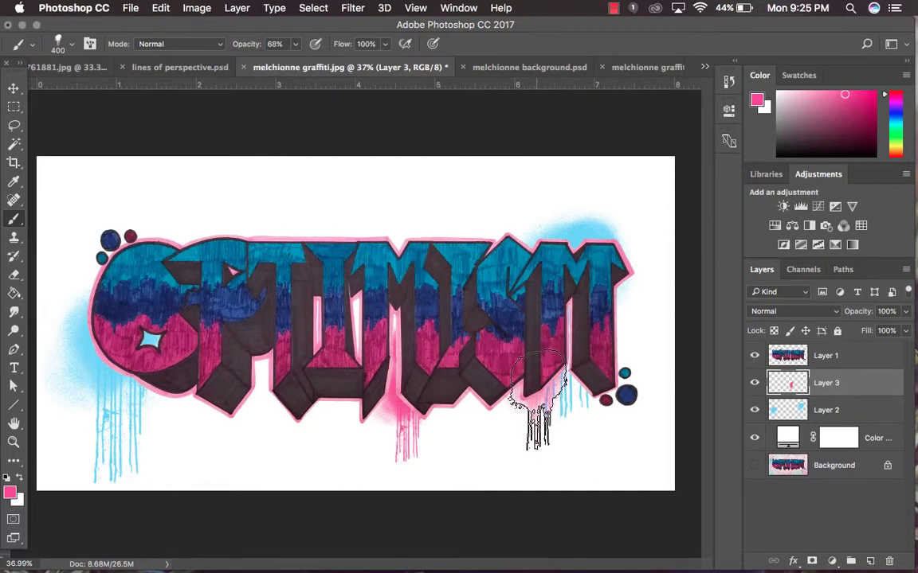
{"action": "mouse_move", "coordinate": [647, 570]}
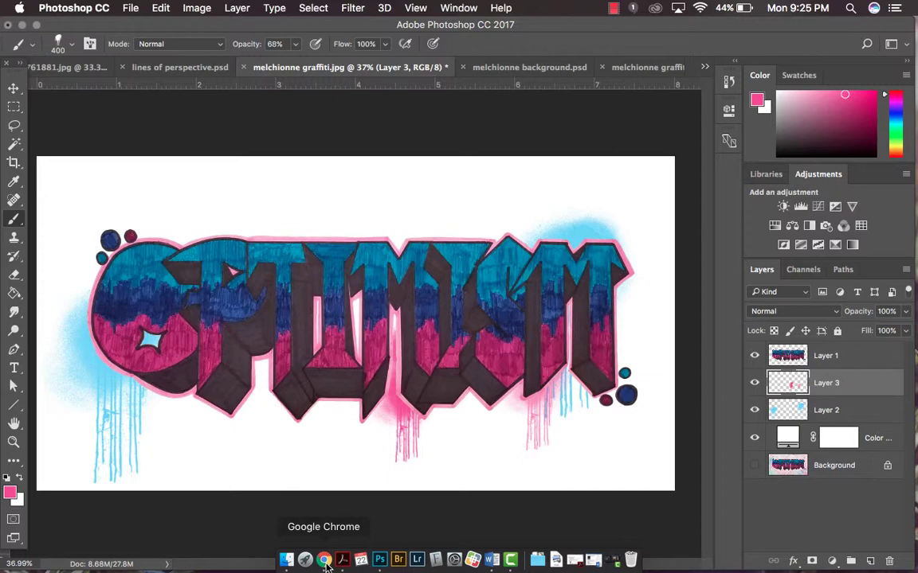
- Try stamping the 54 px scattered-dots brush, enlarged to 175 px, in pink above the lettering just before the S
{"action": "left_click", "coordinate": [73, 44]}
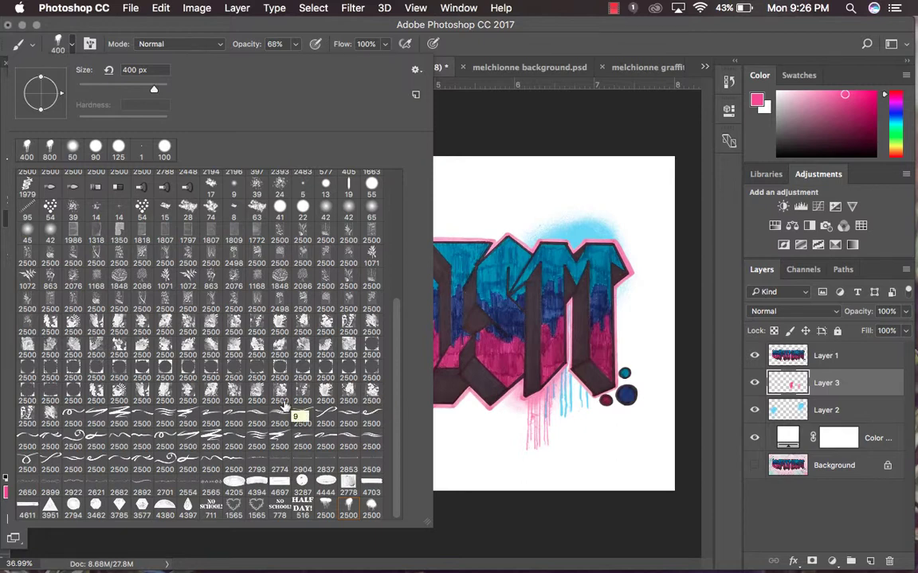
{"action": "left_click", "coordinate": [142, 211]}
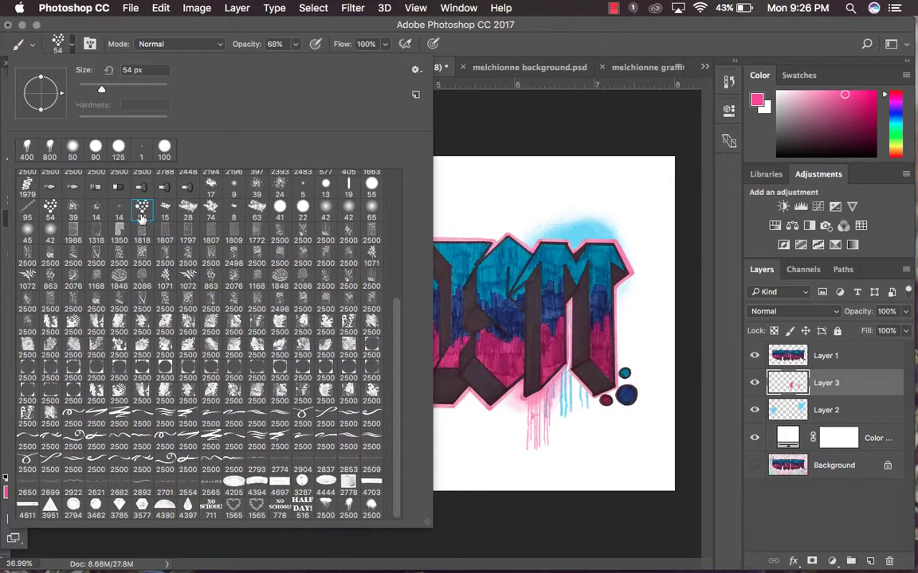
{"action": "left_click", "coordinate": [311, 33]}
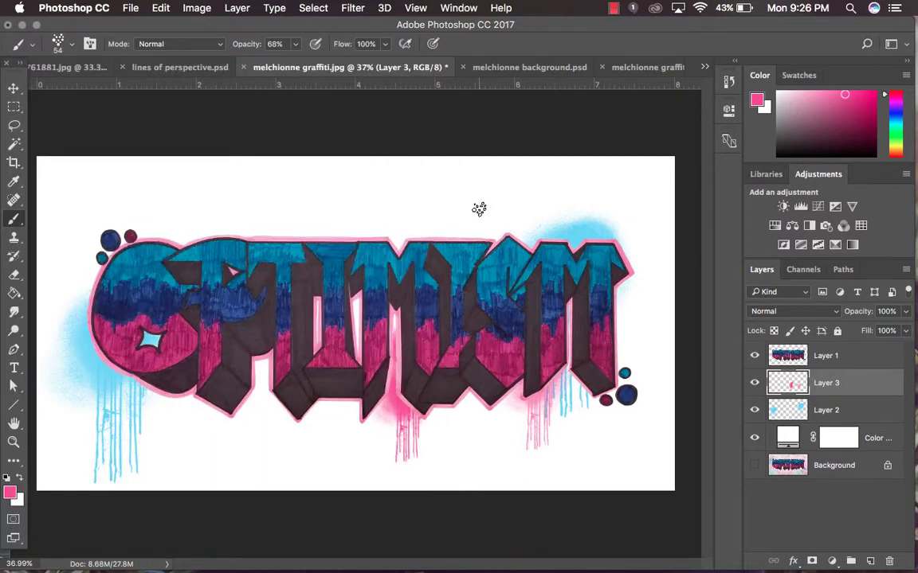
{"action": "key", "text": "bracketright"}
{"action": "key", "text": "bracketright"}
{"action": "key", "text": "bracketright"}
{"action": "key", "text": "bracketright"}
{"action": "key", "text": "bracketright"}
{"action": "key", "text": "bracketright"}
{"action": "key", "text": "bracketright"}
{"action": "key", "text": "bracketright"}
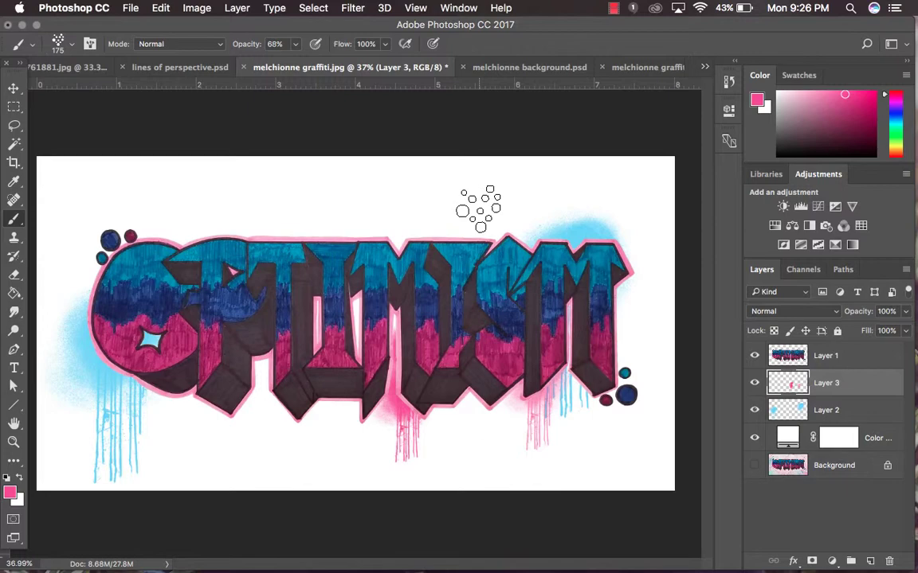
{"action": "left_click", "coordinate": [487, 204]}
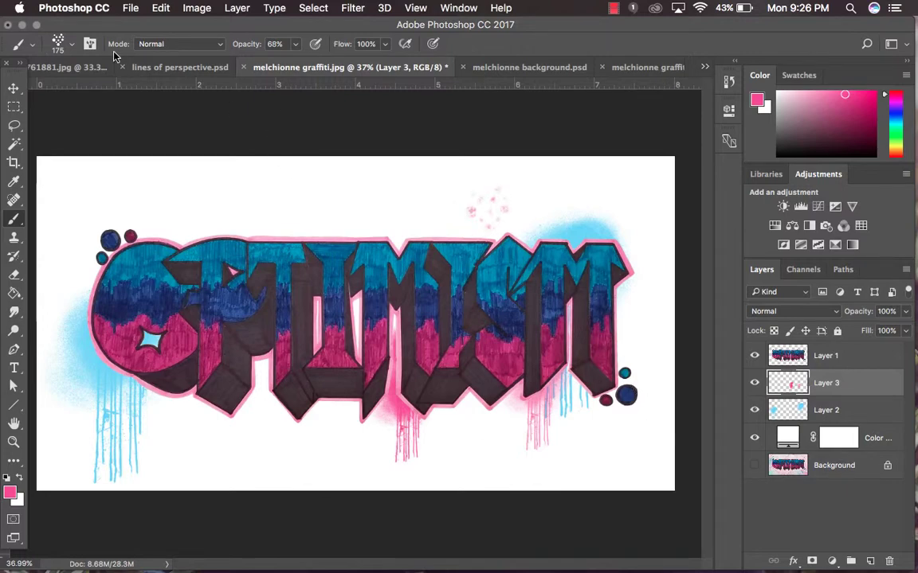
- Try stamping the 1063 px snowflake brush, reduced to 300 px, in pink below the lettering beside the large blue drips
{"action": "left_click", "coordinate": [59, 43]}
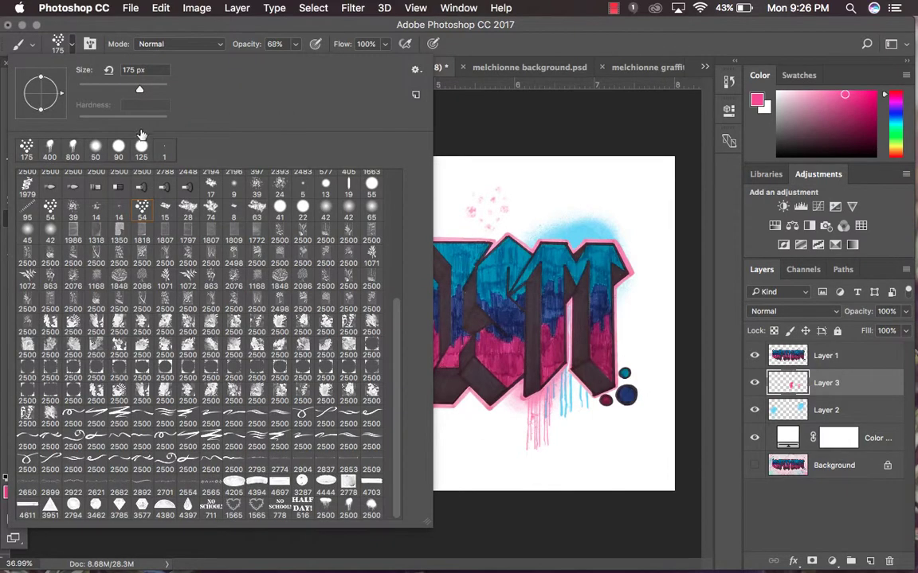
{"action": "scroll", "coordinate": [302, 262], "scroll_direction": "up", "scroll_amount": 10}
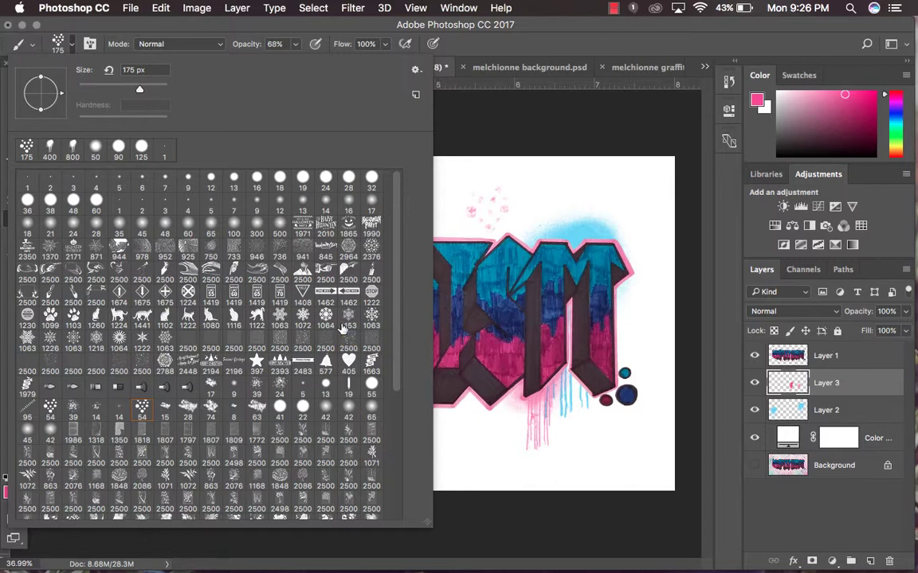
{"action": "left_click", "coordinate": [165, 339]}
{"action": "left_click", "coordinate": [326, 32]}
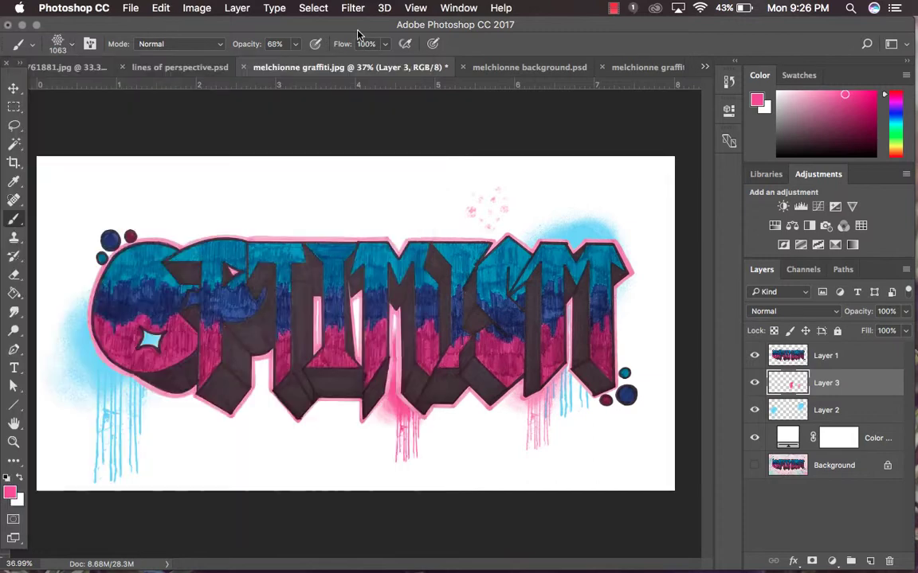
{"action": "key", "text": "bracketleft"}
{"action": "key", "text": "bracketleft"}
{"action": "key", "text": "bracketleft"}
{"action": "key", "text": "bracketleft"}
{"action": "key", "text": "bracketleft"}
{"action": "key", "text": "bracketleft"}
{"action": "key", "text": "bracketleft"}
{"action": "key", "text": "bracketleft"}
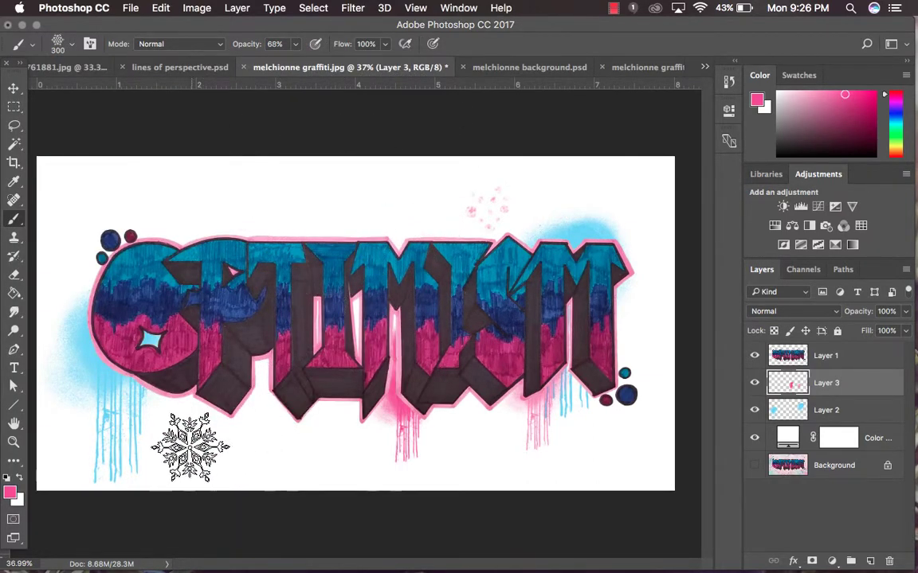
{"action": "left_click", "coordinate": [188, 445]}
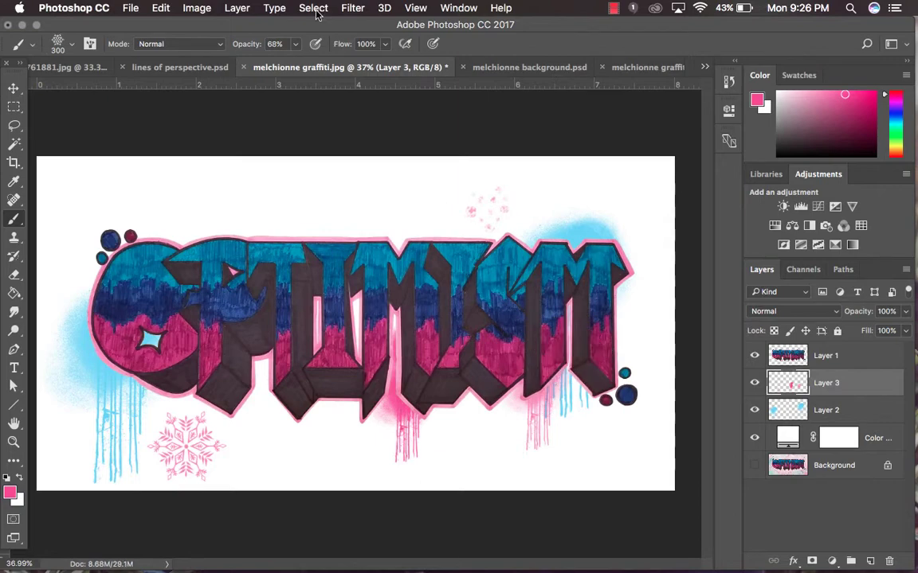
- Undo the snowflake stamp and the scattered-dots stamp on Layer 3
{"action": "left_click", "coordinate": [160, 7]}
{"action": "left_click", "coordinate": [170, 25]}
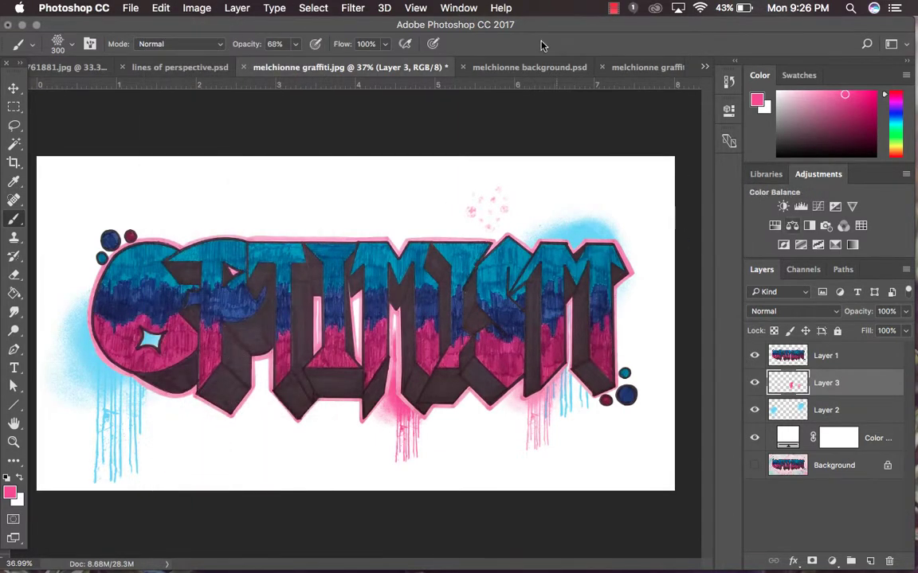
{"action": "left_click", "coordinate": [158, 7]}
{"action": "left_click", "coordinate": [176, 55]}
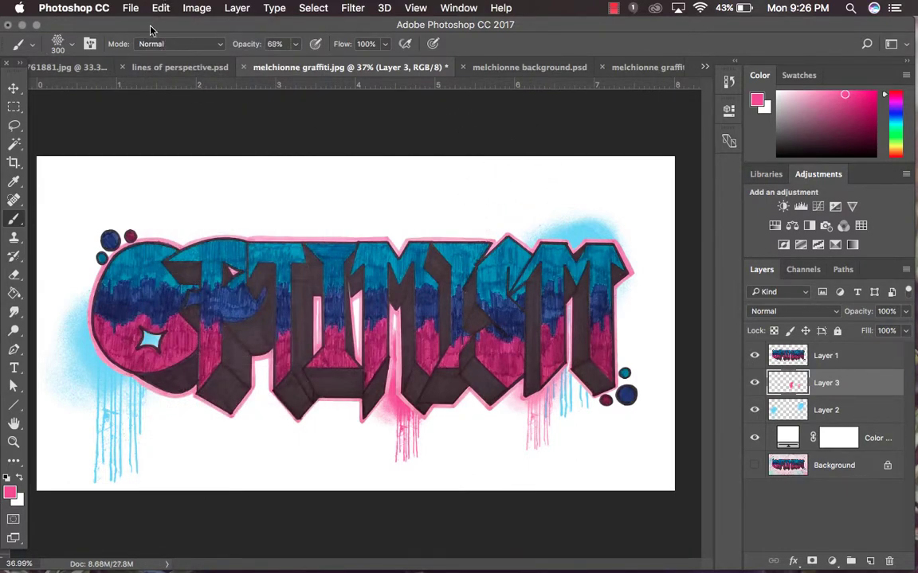
- Duplicate Layer 1, Layer 3 and Layer 2 together and merge the three copies into a single layer
{"action": "left_click", "coordinate": [850, 411]}
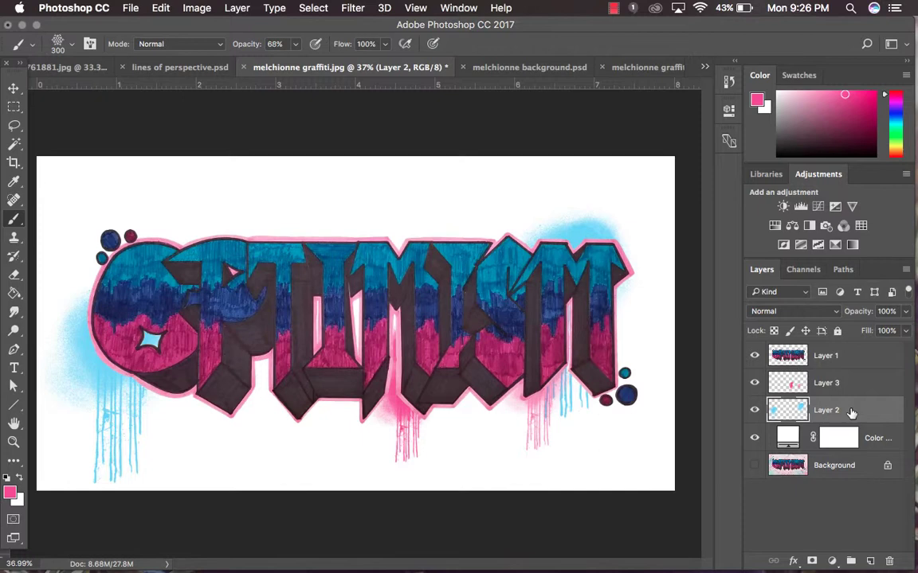
{"action": "left_click", "coordinate": [855, 365], "text": "shift"}
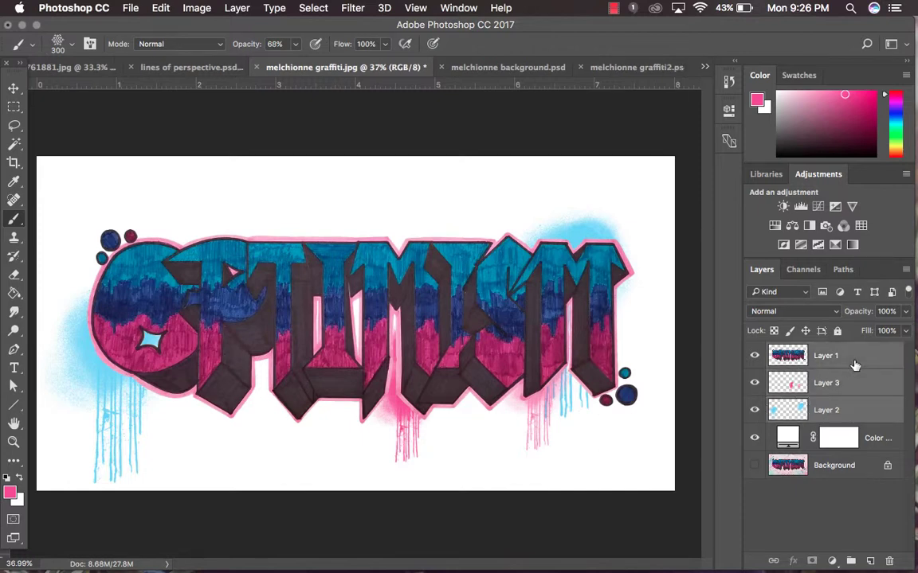
{"action": "key", "text": "super+j"}
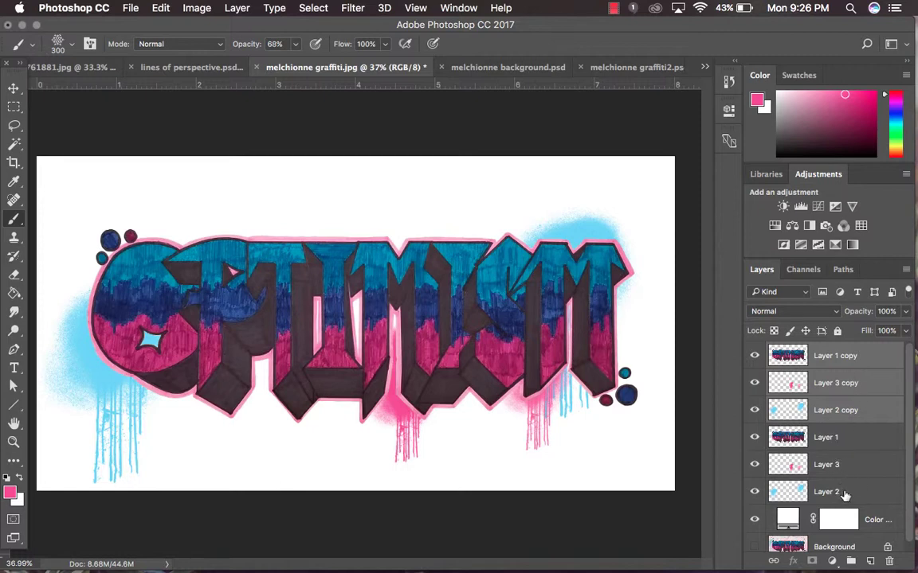
{"action": "key", "text": "super+e"}
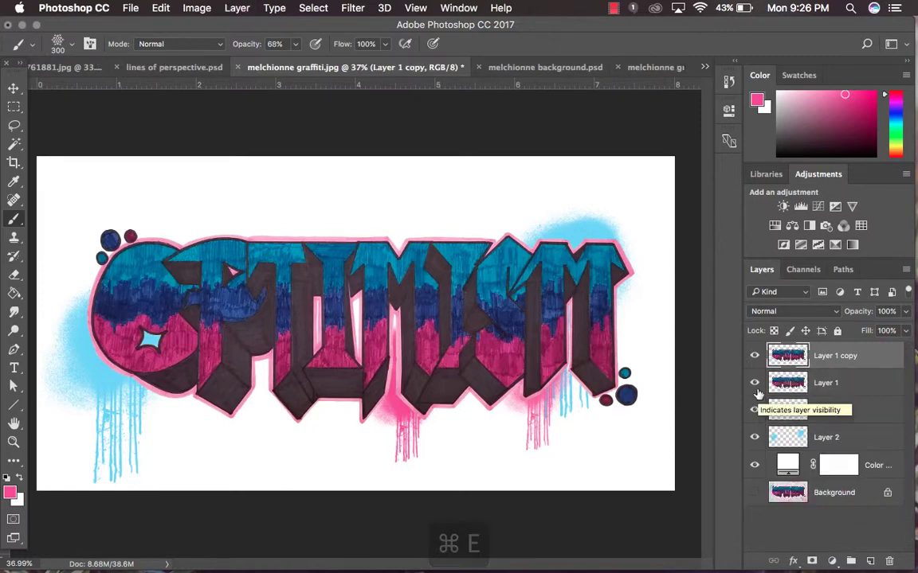
- Hide the original Layer 1, Layer 3 and Layer 2, and copy the full canvas of the merged layer
{"action": "left_click_drag", "start_coordinate": [754, 383], "coordinate": [754, 438]}
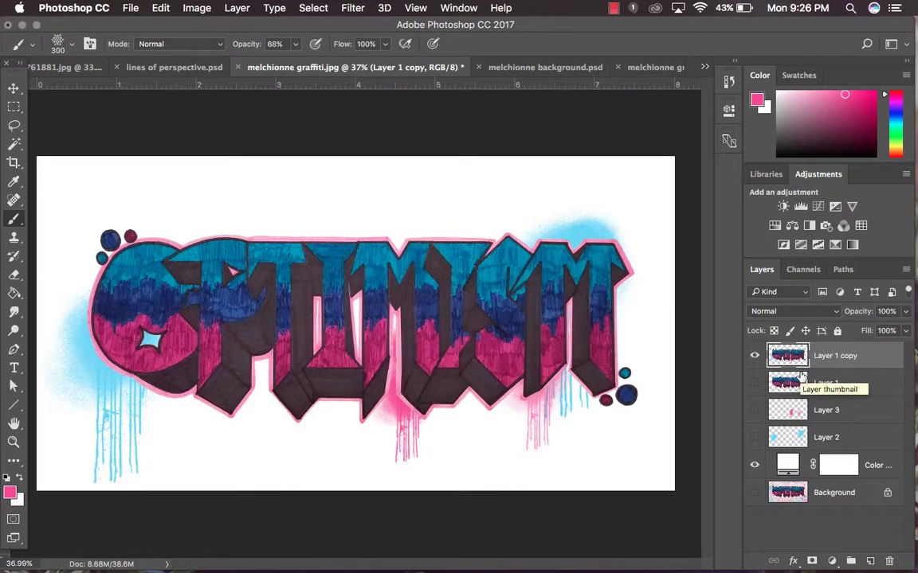
{"action": "key", "text": "super+a"}
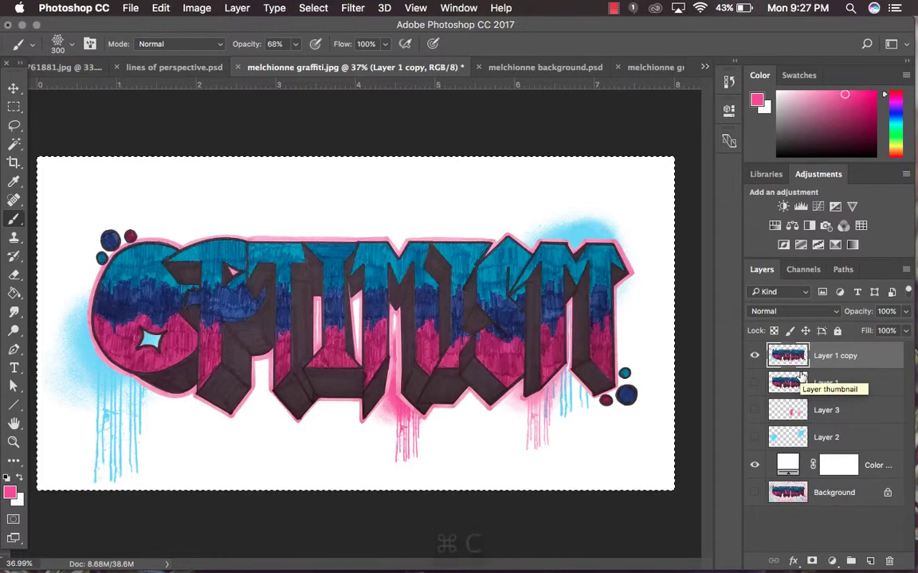
{"action": "key", "text": "super+c"}
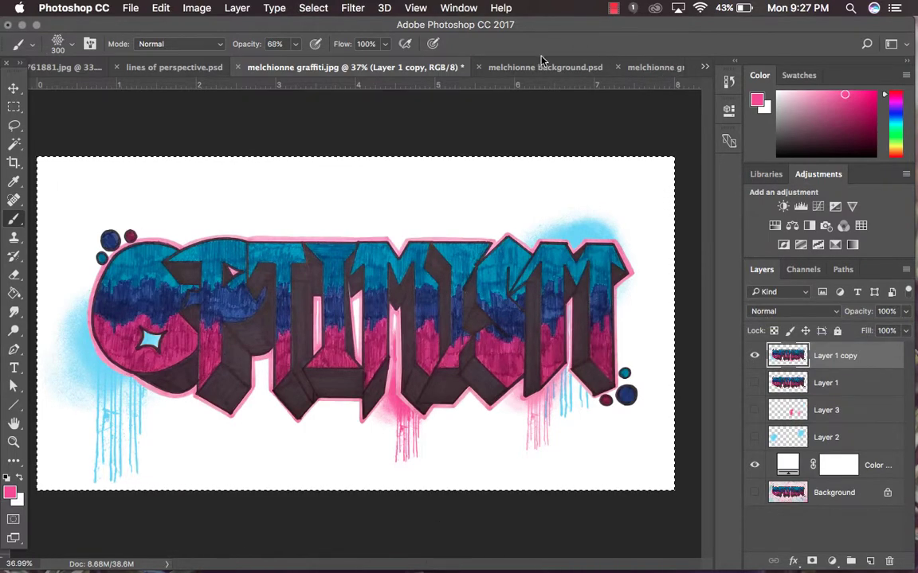
- Paste the merged lettering into melchionne background.psd as a new layer and set its blend mode to Hard Light
{"action": "left_click", "coordinate": [558, 67]}
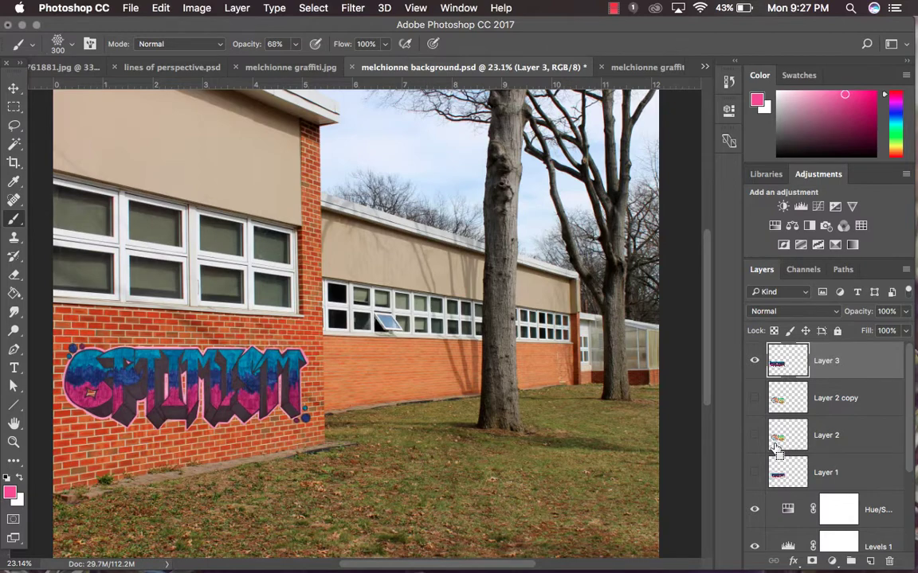
{"action": "key", "text": "super+v"}
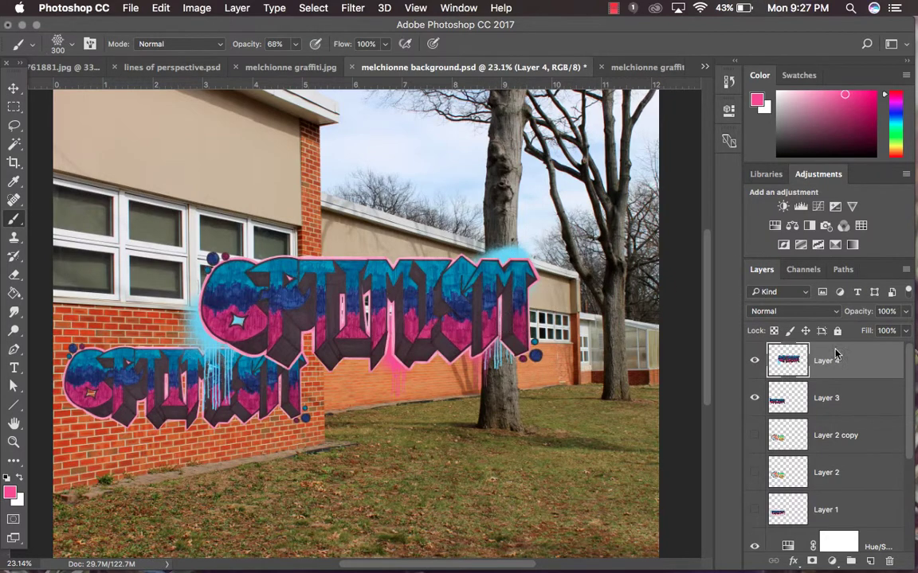
{"action": "left_click", "coordinate": [801, 311]}
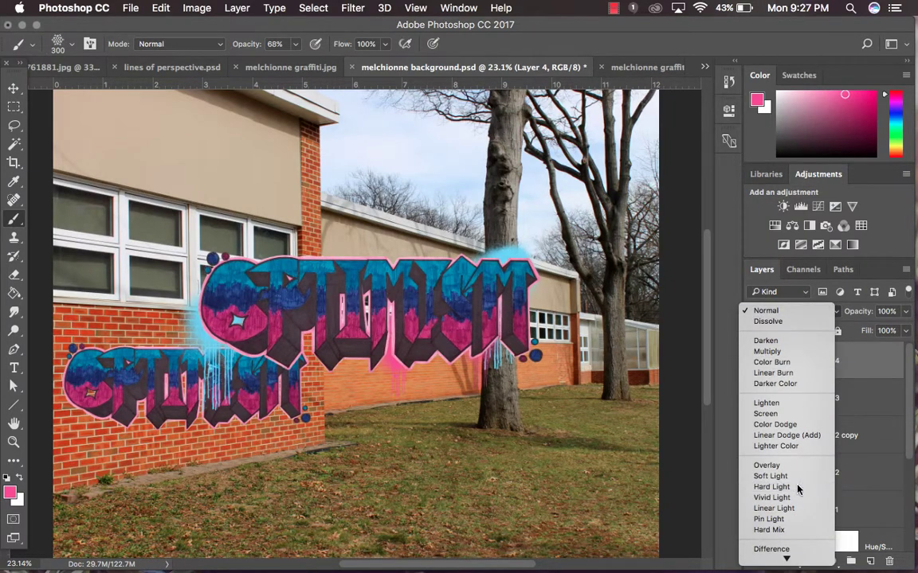
{"action": "left_click", "coordinate": [771, 487]}
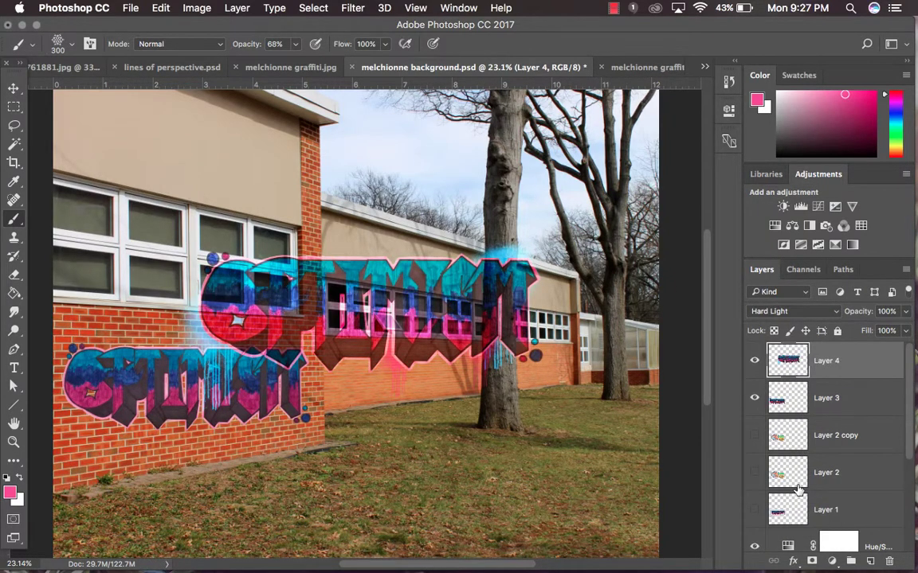
- Scale the pasted lettering down to about 54% and place it on the beige wall above the near windows
{"action": "left_click", "coordinate": [15, 89]}
{"action": "left_click_drag", "start_coordinate": [383, 325], "coordinate": [657, 231]}
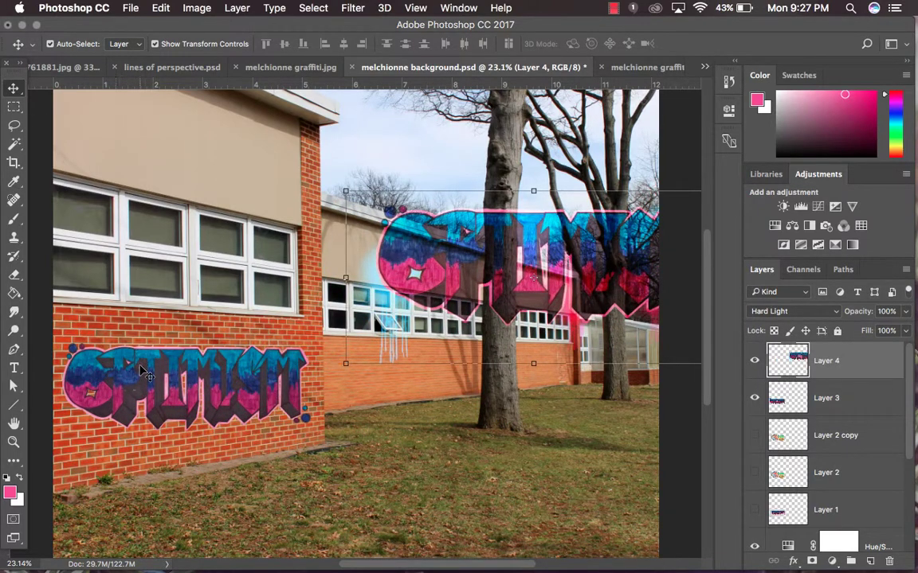
{"action": "left_click_drag", "start_coordinate": [562, 251], "coordinate": [282, 176]}
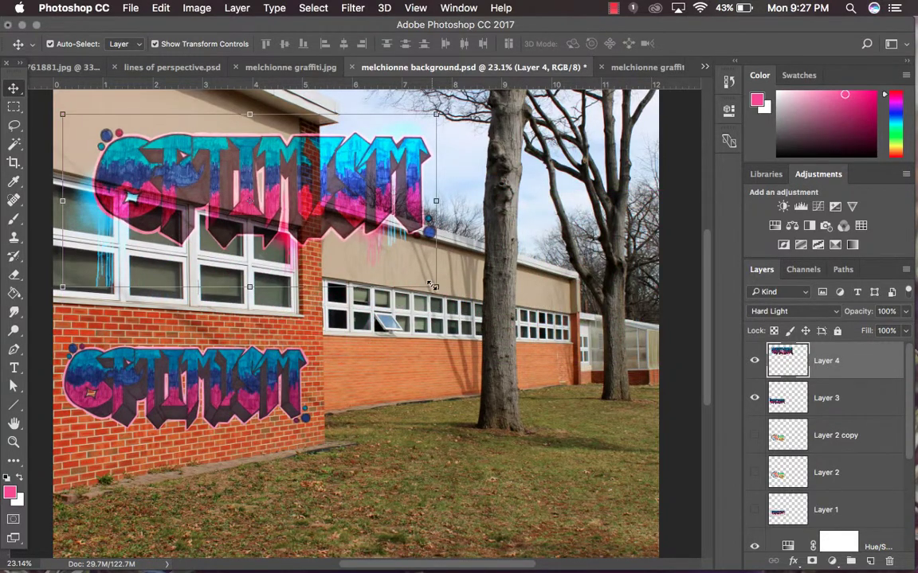
{"action": "left_click_drag", "start_coordinate": [431, 285], "coordinate": [254, 219]}
{"action": "mouse_move", "coordinate": [214, 165]}
{"action": "left_mouse_down"}
{"action": "mouse_move", "coordinate": [230, 157]}
{"action": "mouse_move", "coordinate": [221, 154]}
{"action": "left_mouse_up"}
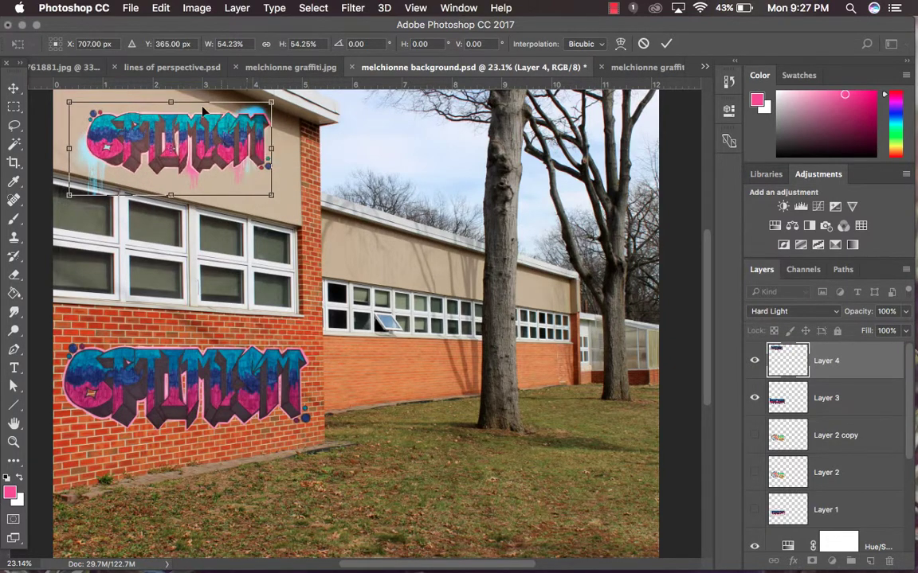
- Distort the lettering's corners to follow the beige wall's perspective, shift it slightly toward the brick column and apply the transform
{"action": "left_click", "coordinate": [162, 8]}
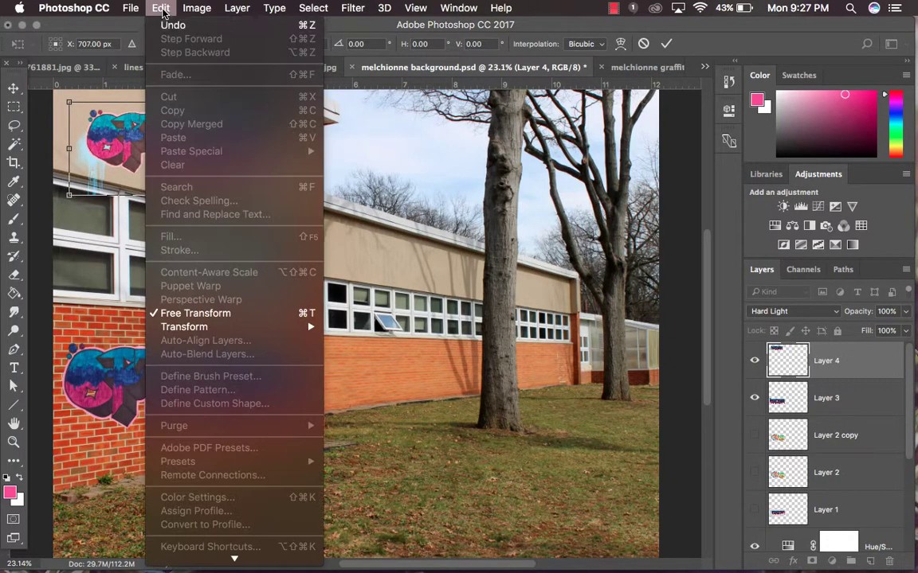
{"action": "mouse_move", "coordinate": [238, 327]}
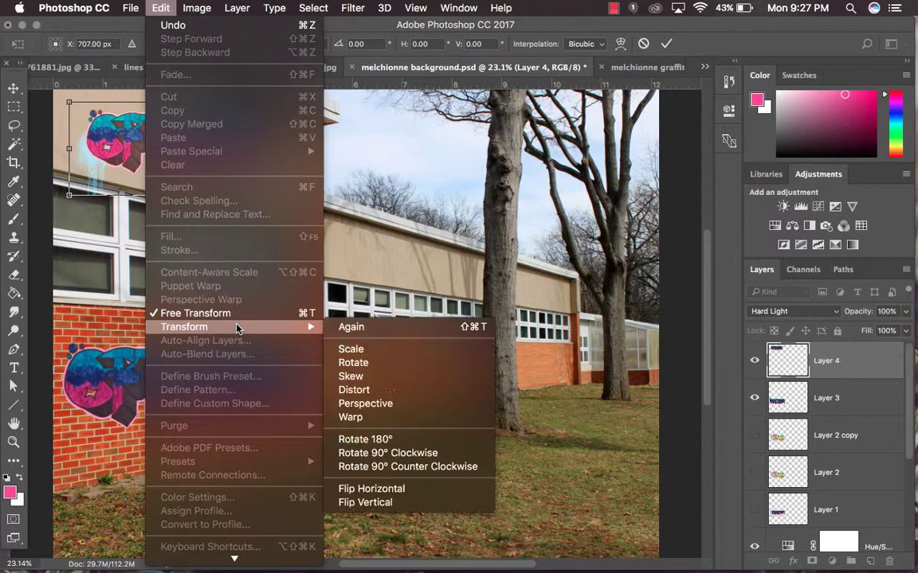
{"action": "left_click", "coordinate": [403, 391]}
{"action": "left_click_drag", "start_coordinate": [271, 198], "coordinate": [273, 214]}
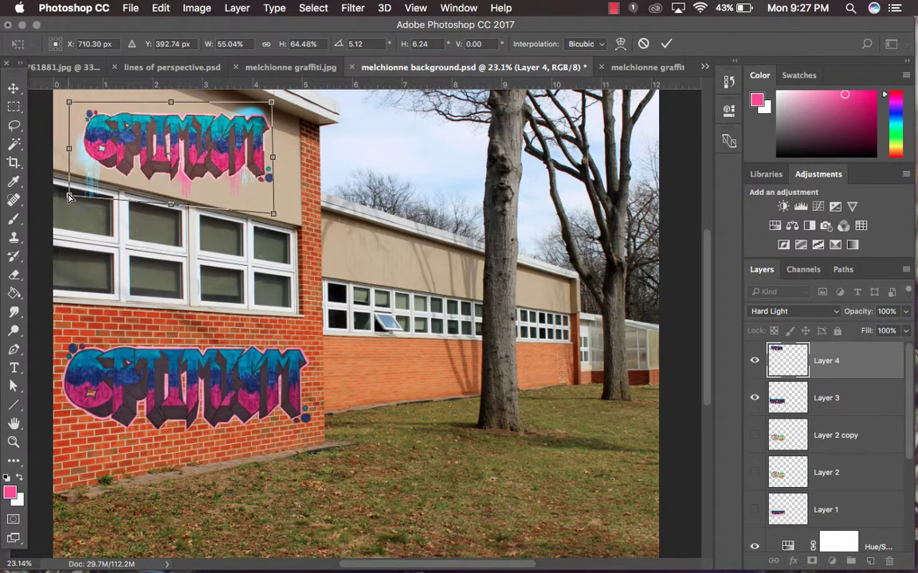
{"action": "left_click_drag", "start_coordinate": [69, 198], "coordinate": [71, 167]}
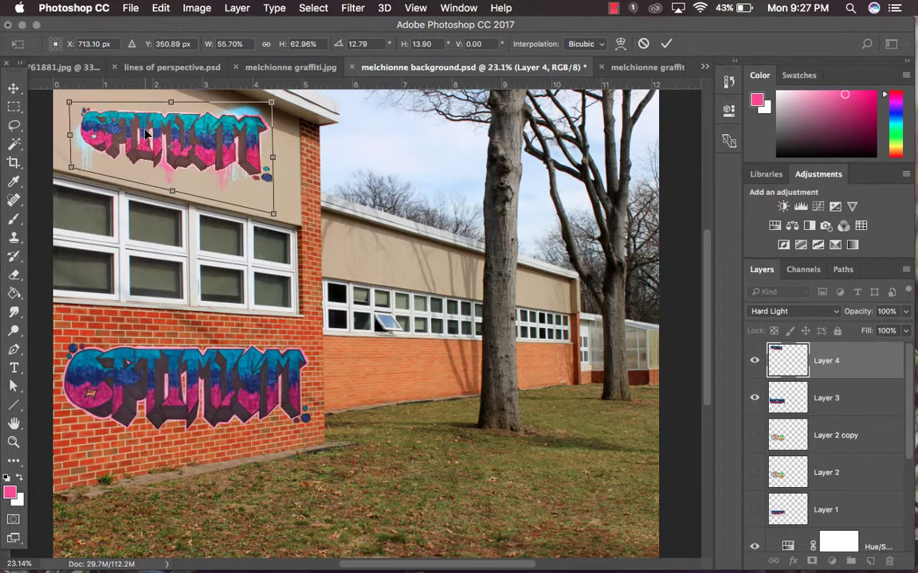
{"action": "scroll", "coordinate": [145, 135], "scroll_direction": "up", "scroll_amount": 3}
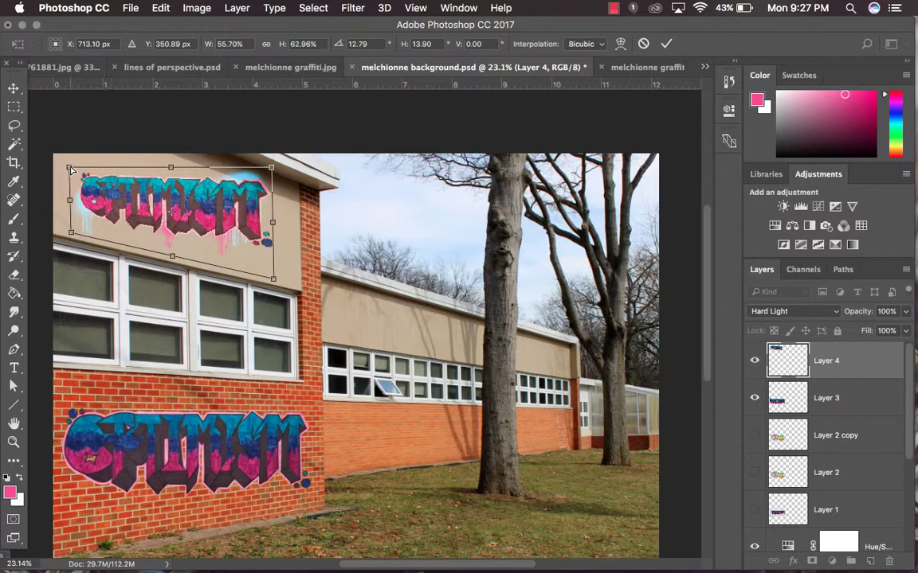
{"action": "left_click_drag", "start_coordinate": [70, 169], "coordinate": [71, 125]}
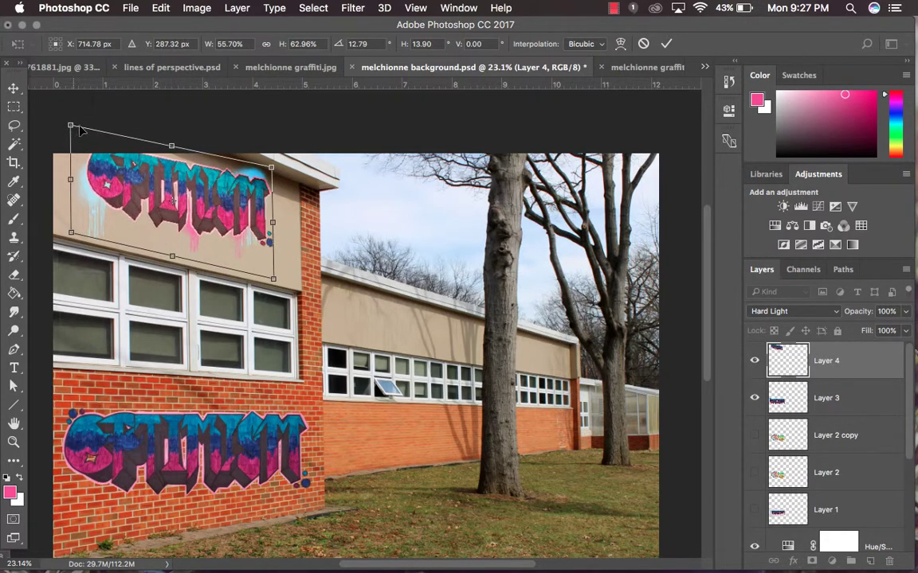
{"action": "left_click_drag", "start_coordinate": [271, 169], "coordinate": [274, 203]}
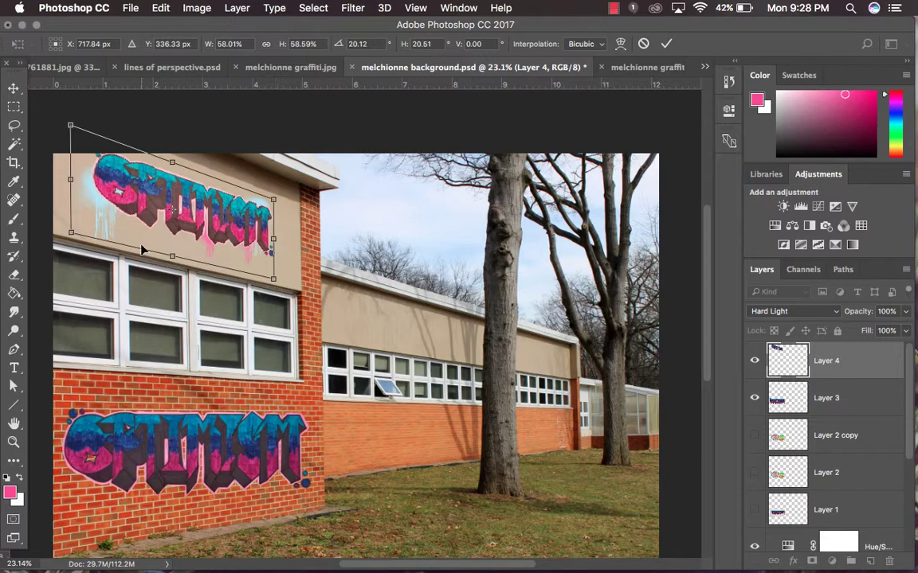
{"action": "left_click_drag", "start_coordinate": [223, 224], "coordinate": [250, 229]}
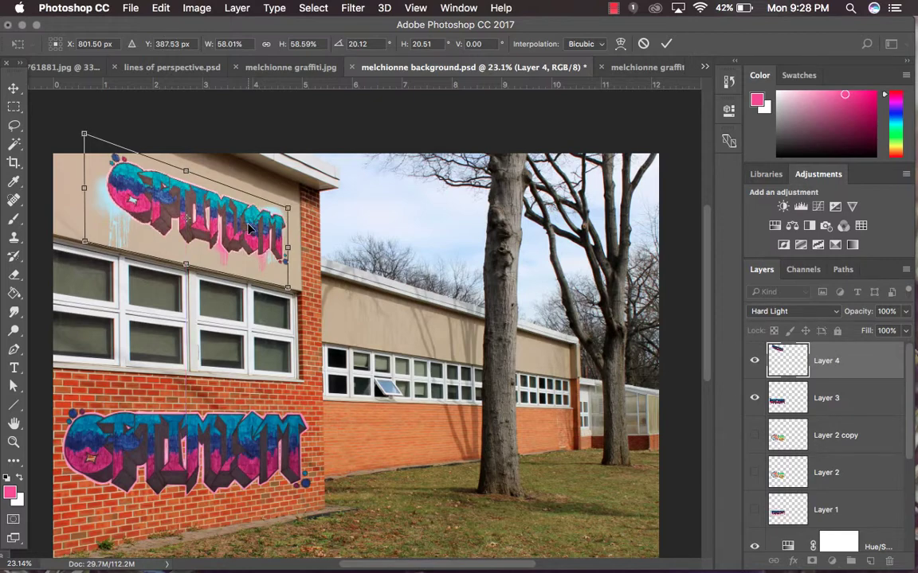
{"action": "left_click", "coordinate": [666, 44]}
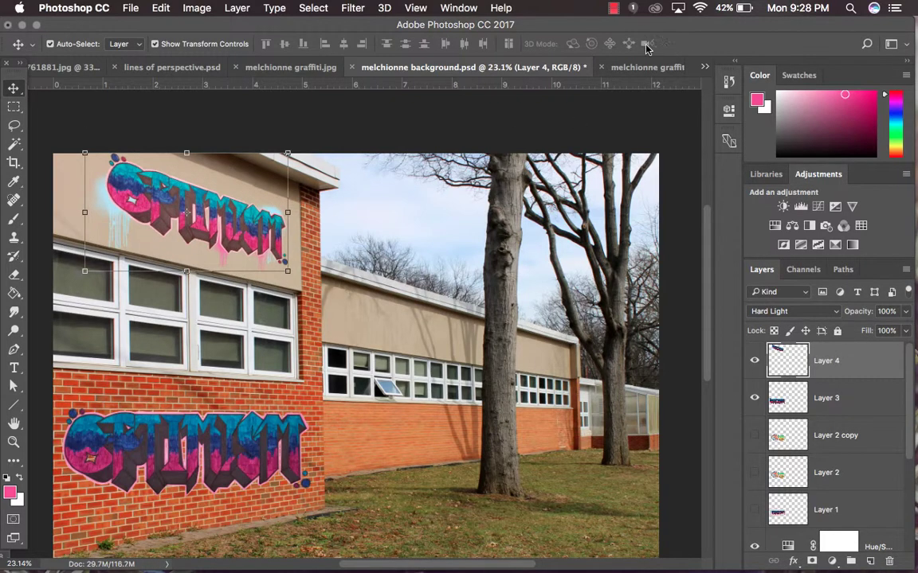
- In melchionne graffiti.jpg, hide Layer 1 copy and the white color fill layer, and show the Background layer
{"action": "left_click", "coordinate": [13, 106]}
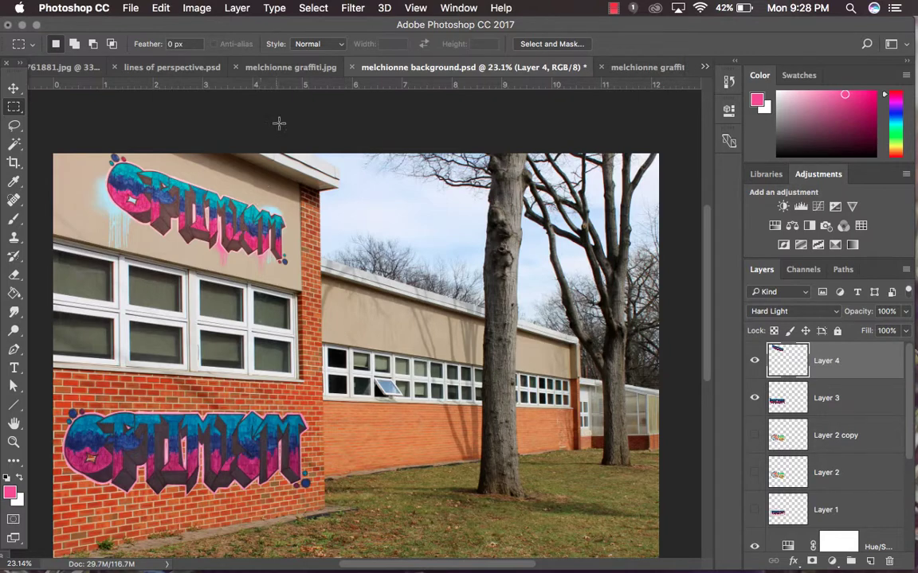
{"action": "left_click", "coordinate": [281, 67]}
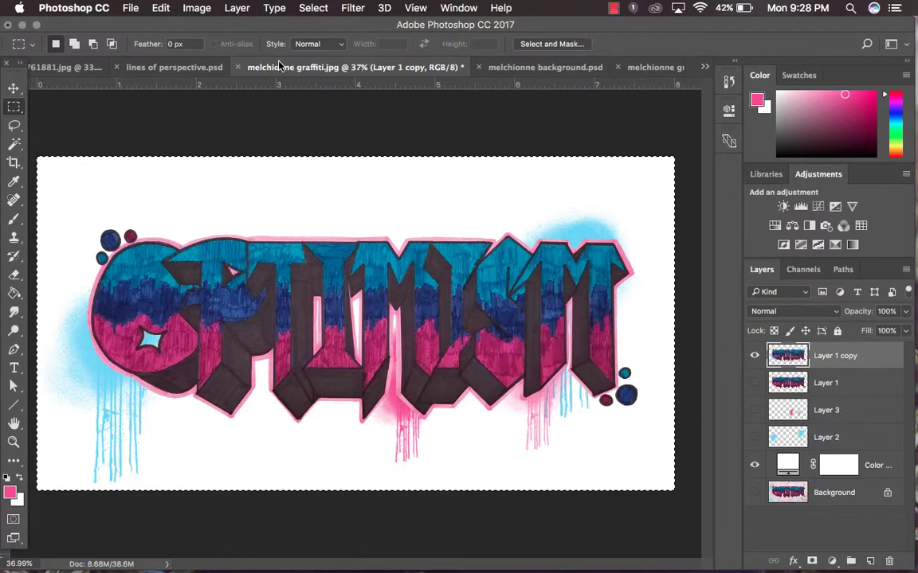
{"action": "left_click", "coordinate": [755, 356]}
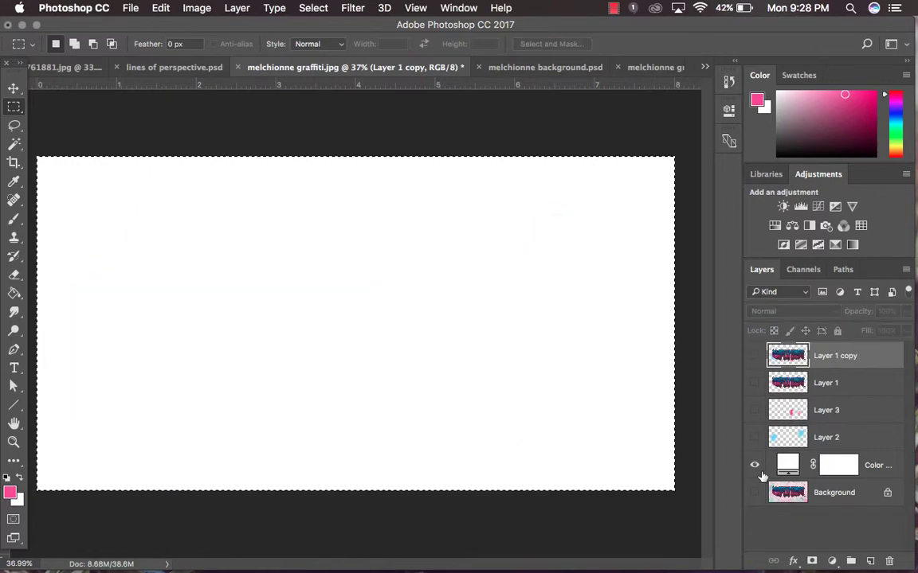
{"action": "left_click", "coordinate": [754, 465]}
{"action": "left_click", "coordinate": [754, 492]}
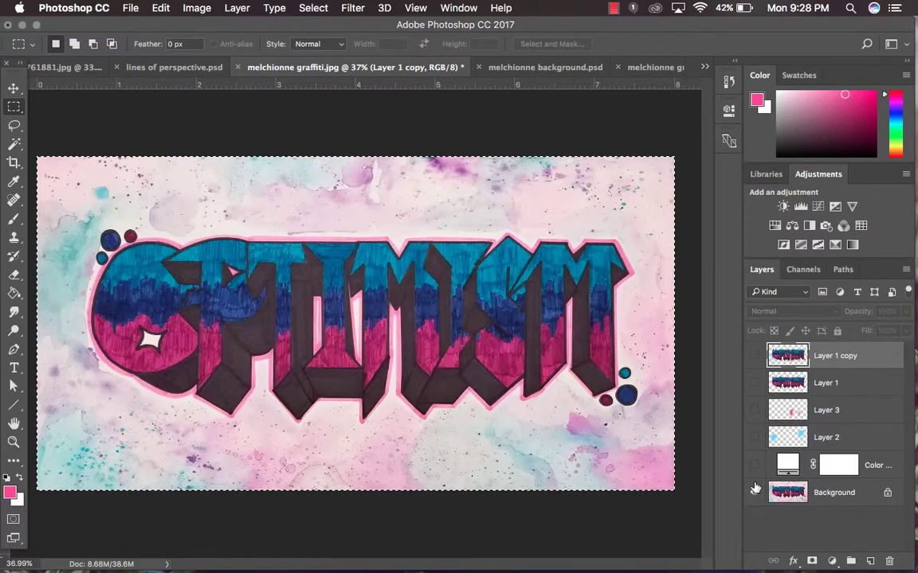
- Go through the Magic Wand and Lasso tools and switch to the Magnetic Lasso tool
{"action": "left_click", "coordinate": [13, 147]}
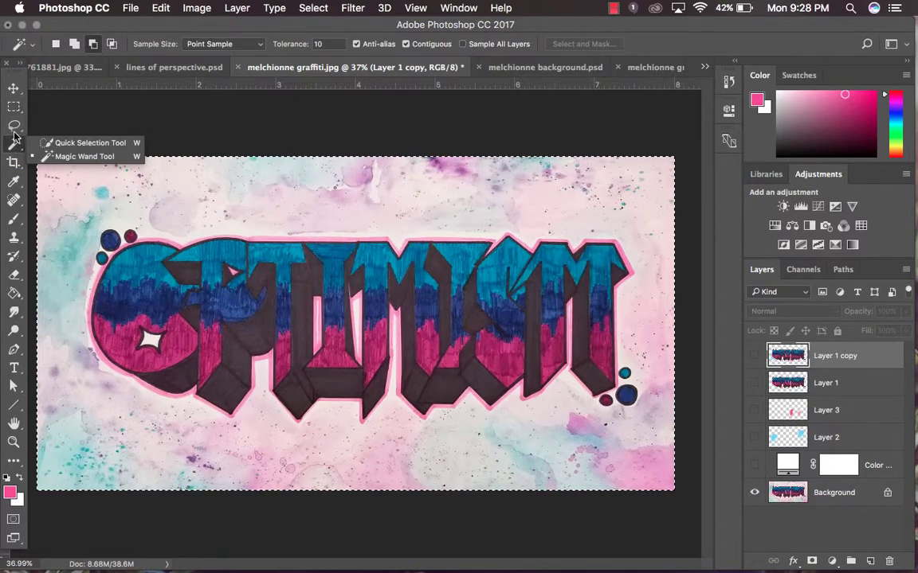
{"action": "left_click", "coordinate": [14, 132]}
{"action": "left_click", "coordinate": [14, 129]}
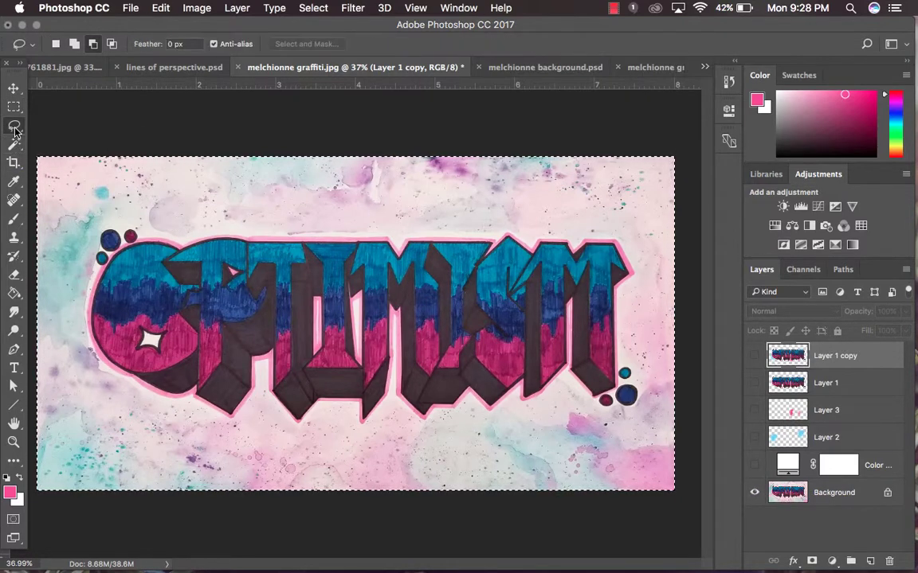
{"action": "left_click", "coordinate": [14, 127]}
{"action": "left_click", "coordinate": [64, 151]}
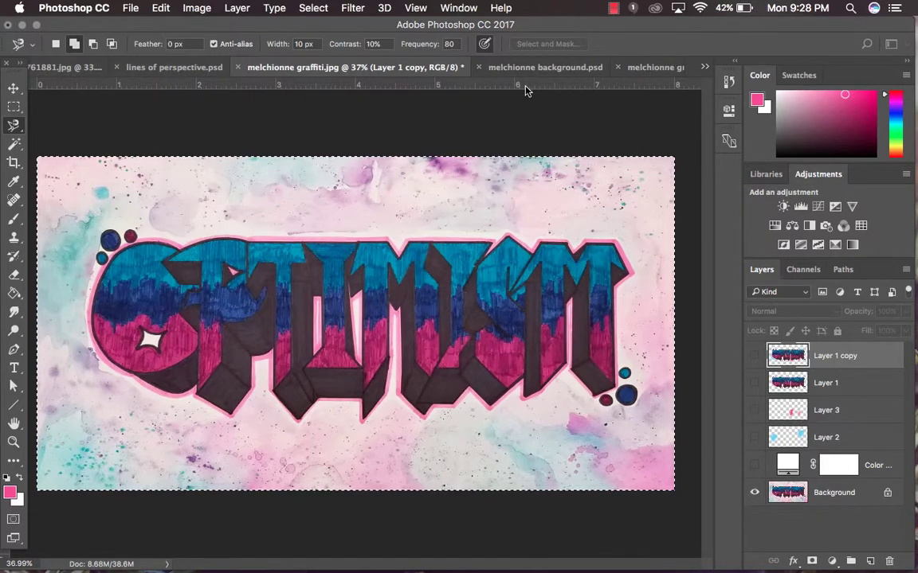
- Switch to melchionne graffiti2.psd and examine the selection commands, including Inverse and the Modify options
{"action": "left_click", "coordinate": [661, 68]}
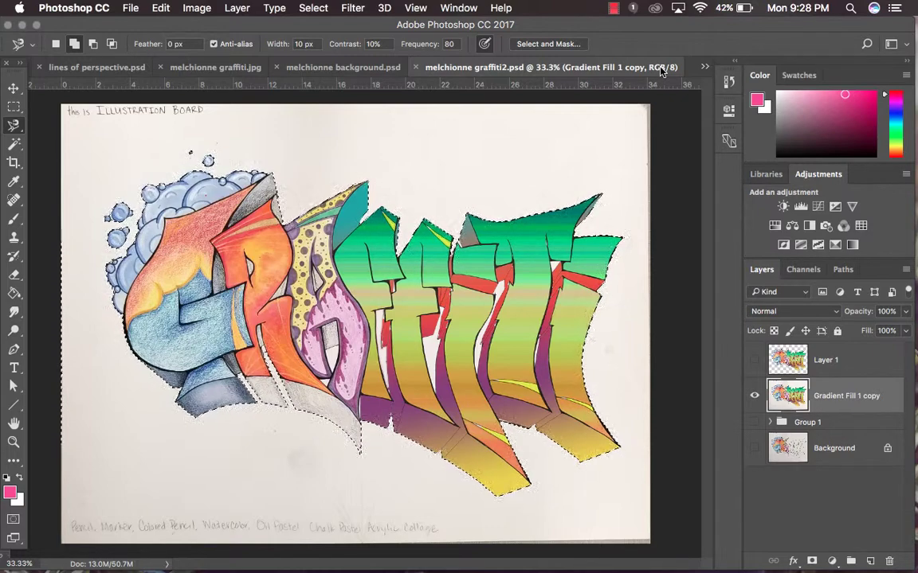
{"action": "left_click", "coordinate": [311, 7]}
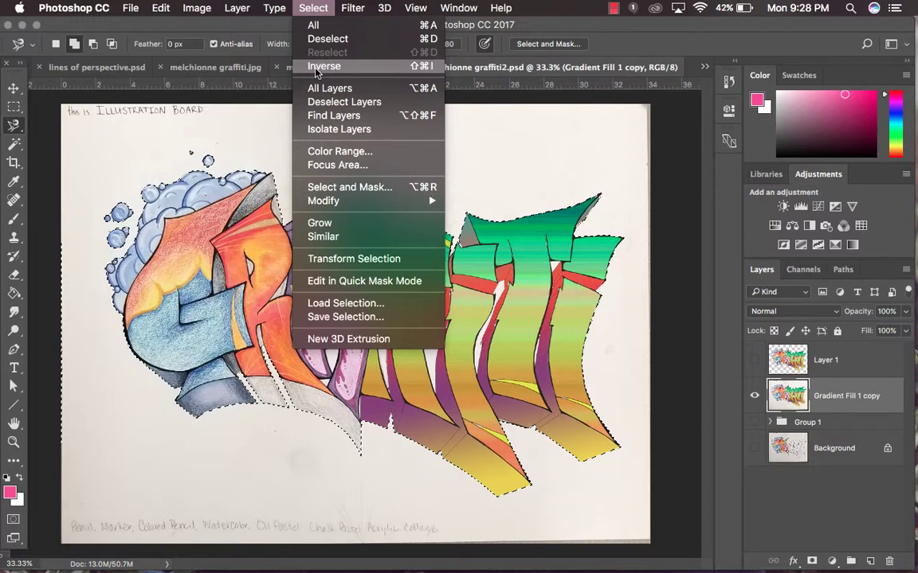
{"action": "mouse_move", "coordinate": [329, 201]}
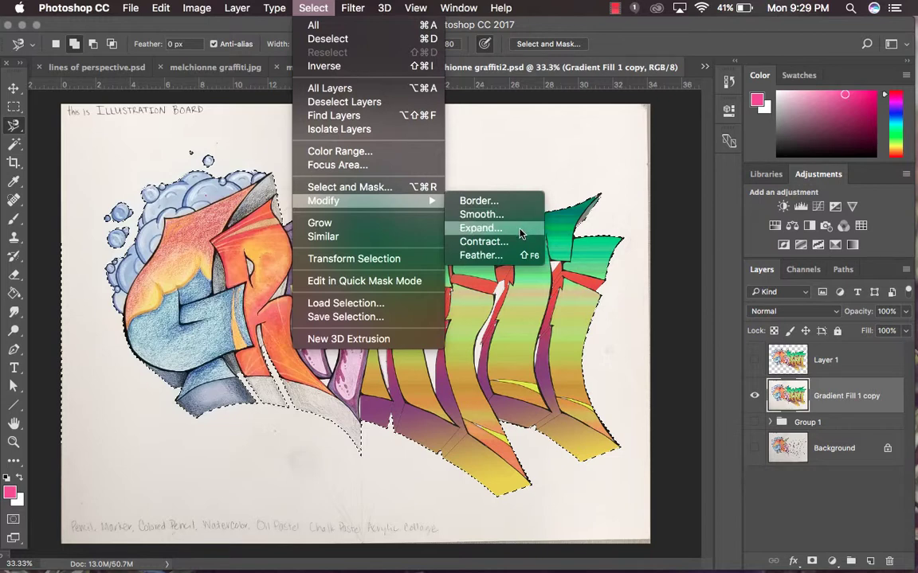
{"action": "left_click", "coordinate": [312, 10]}
{"action": "left_click", "coordinate": [316, 13]}
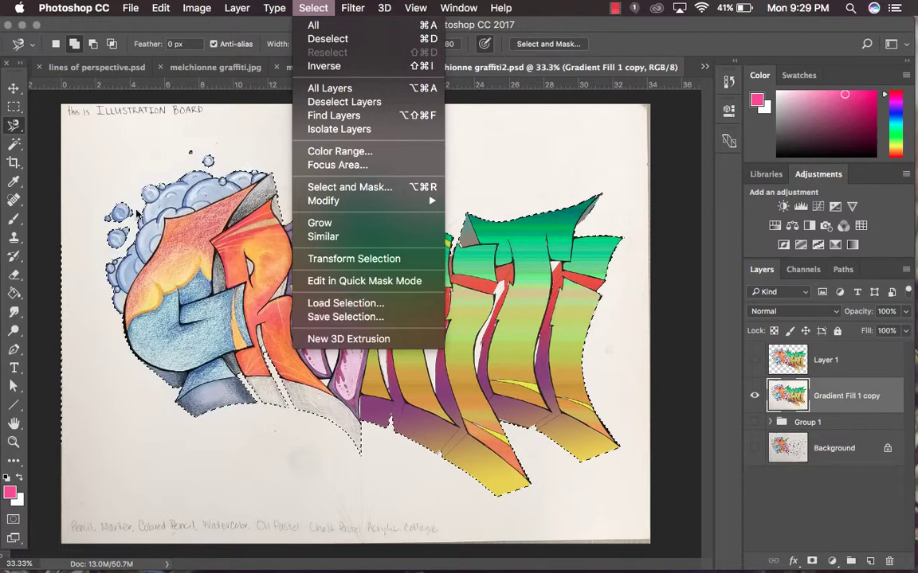
{"action": "left_click", "coordinate": [17, 116]}
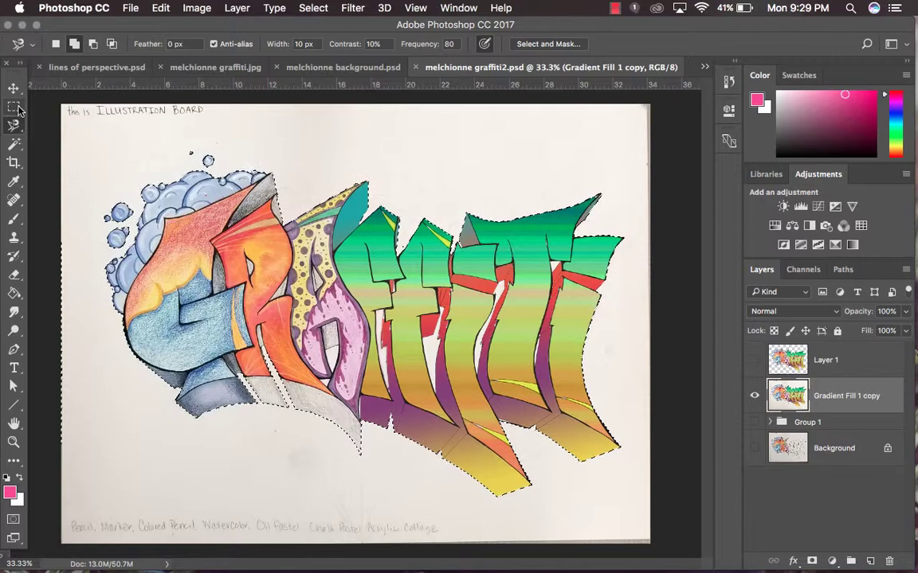
{"action": "left_click", "coordinate": [17, 110]}
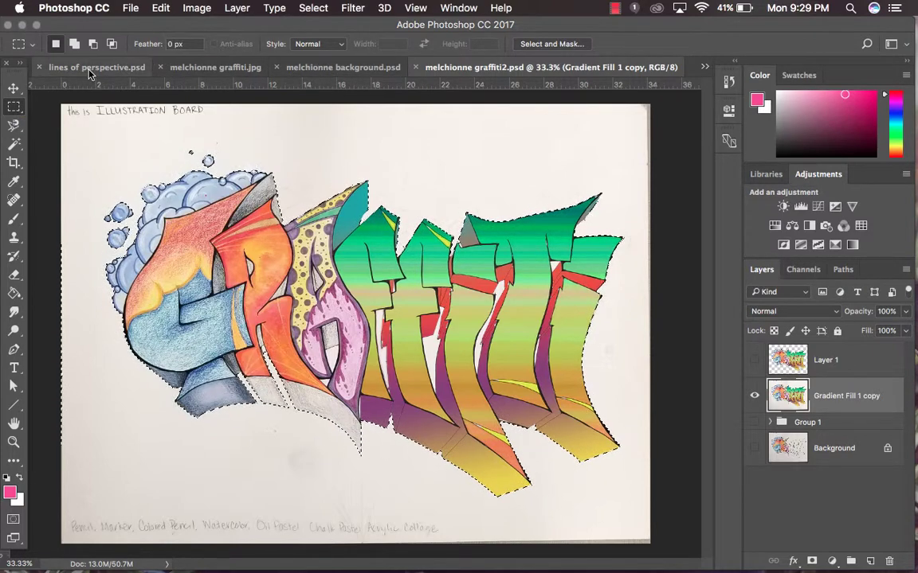
- Return to melchionne background.psd and look through the blend modes available for Layer 4
{"action": "left_click", "coordinate": [334, 67]}
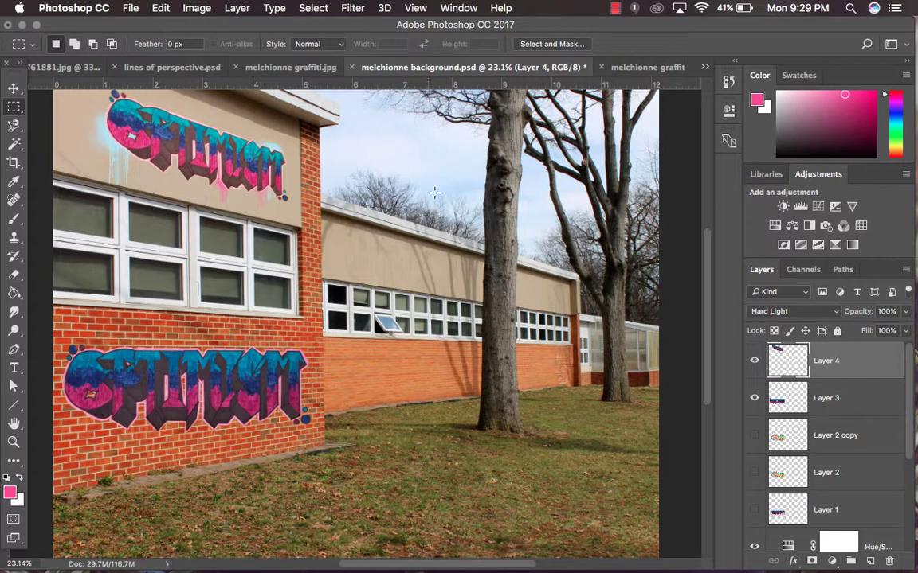
{"action": "left_click", "coordinate": [787, 315]}
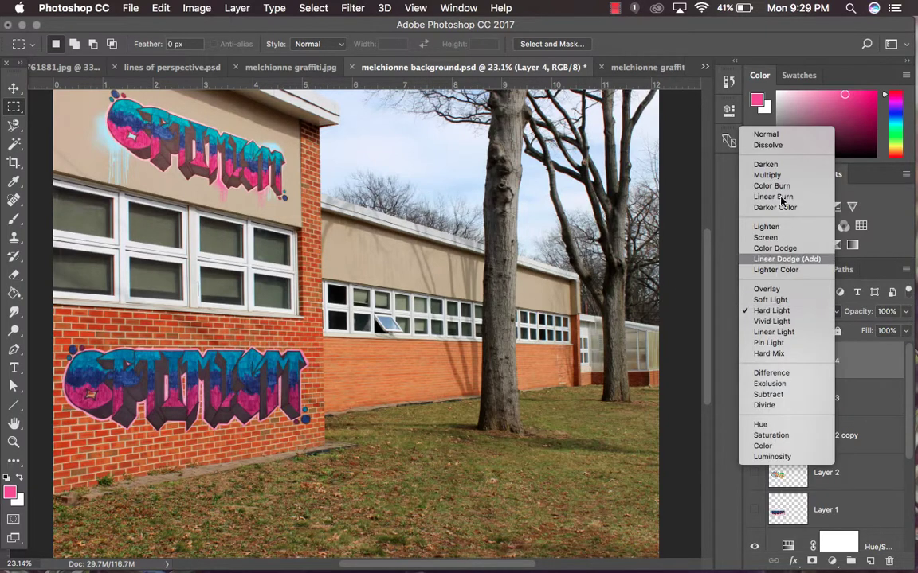
{"action": "left_click", "coordinate": [870, 370]}
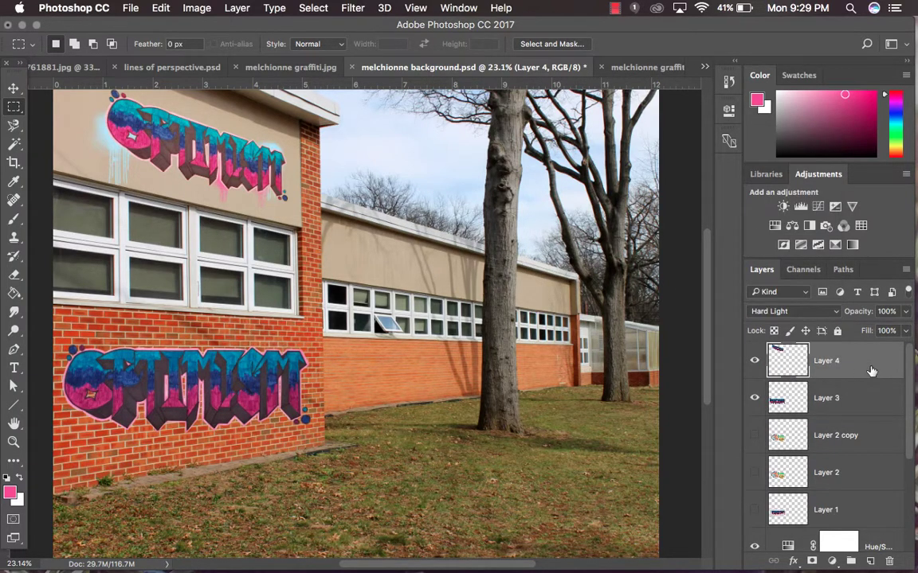
- Hide Layer 3 and show Layer 2 copy and Layer 2 with the second graffiti artwork on the brick wall
{"action": "left_click", "coordinate": [755, 401]}
{"action": "left_click", "coordinate": [754, 436]}
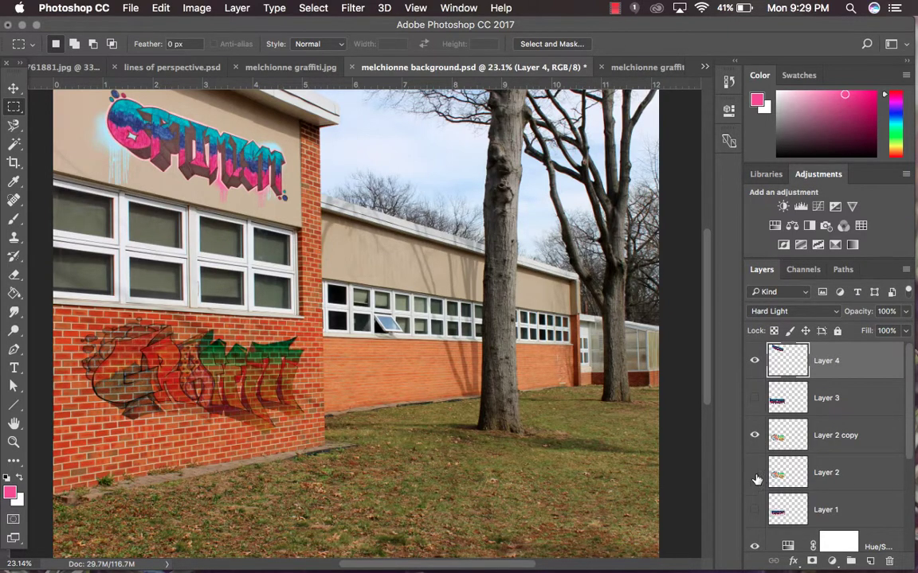
{"action": "left_click", "coordinate": [755, 473]}
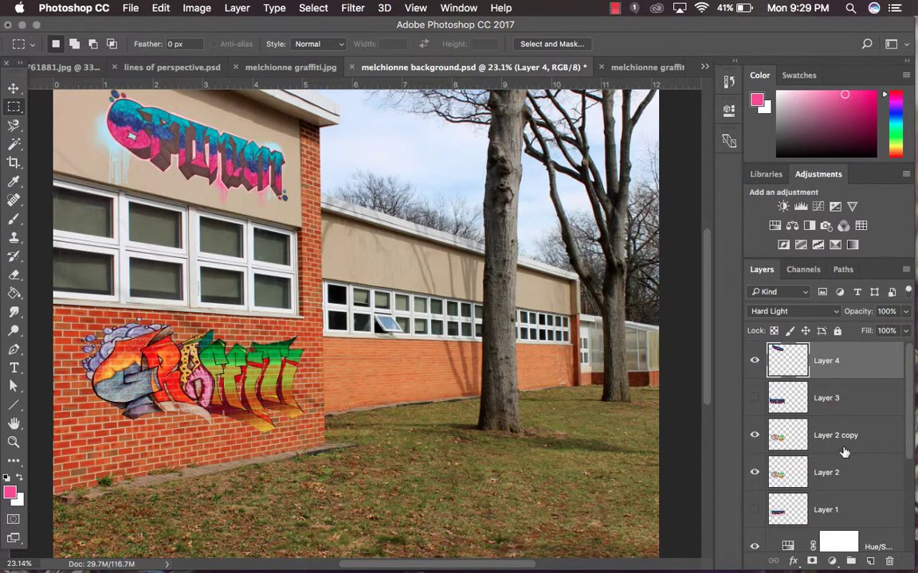
{"action": "scroll", "coordinate": [848, 430], "scroll_direction": "down", "scroll_amount": 1}
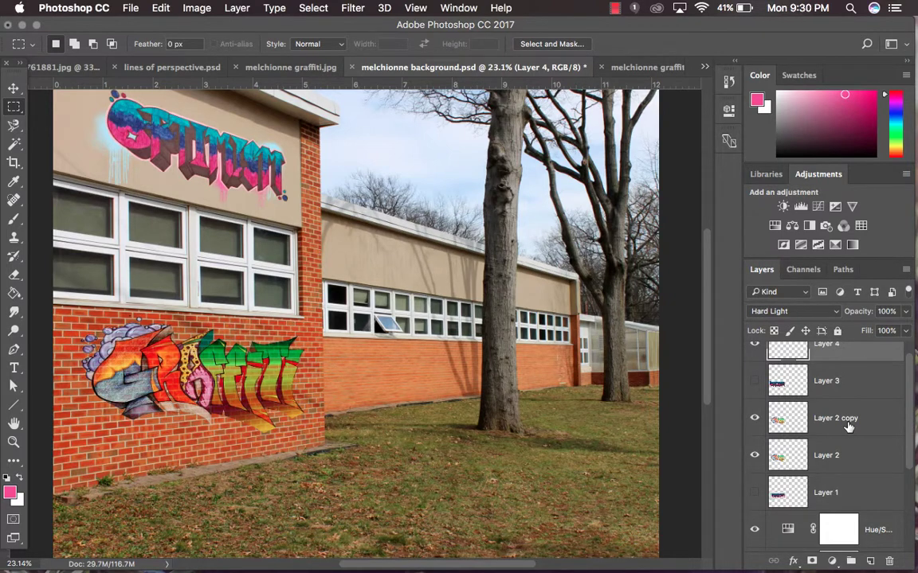
- Save the layered melchionne background.psd with both graffiti artworks in place
{"action": "scroll", "coordinate": [848, 428], "scroll_direction": "down", "scroll_amount": 4}
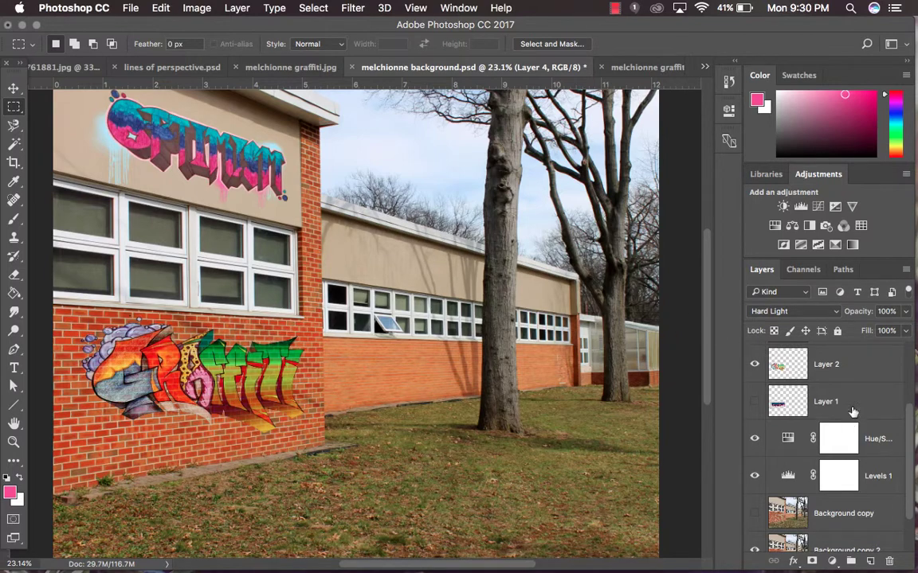
{"action": "scroll", "coordinate": [852, 412], "scroll_direction": "down", "scroll_amount": 1}
{"action": "scroll", "coordinate": [852, 412], "scroll_direction": "up", "scroll_amount": 5}
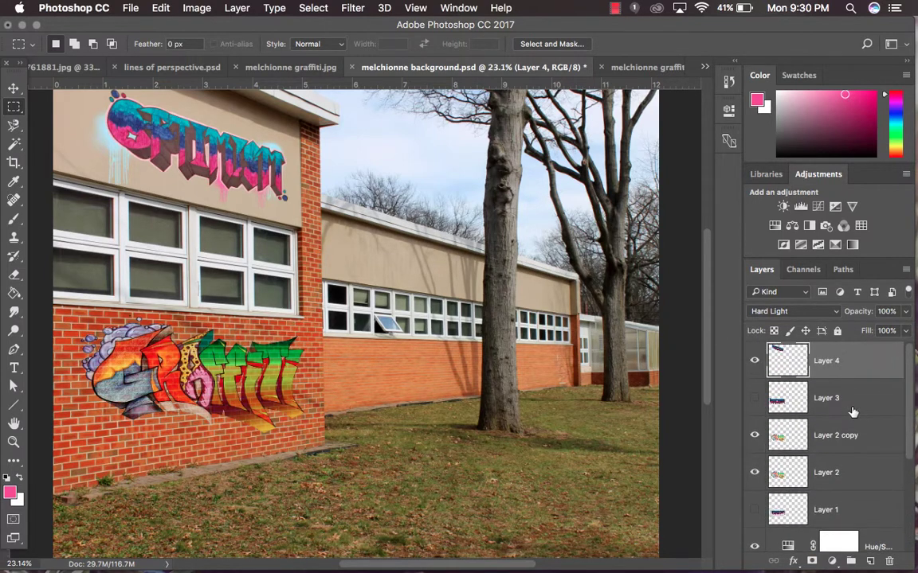
{"action": "left_click_drag", "start_coordinate": [705, 342], "coordinate": [722, 327]}
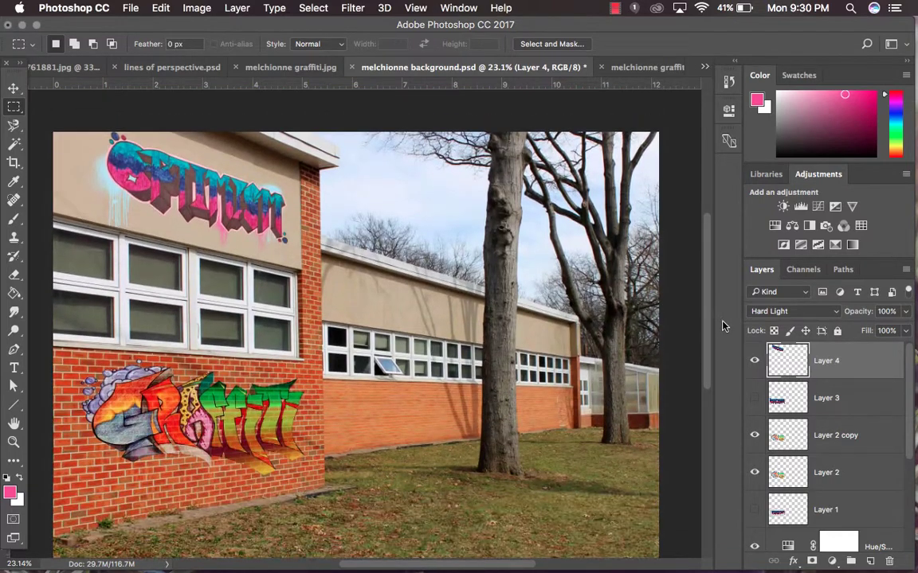
{"action": "left_click", "coordinate": [133, 7]}
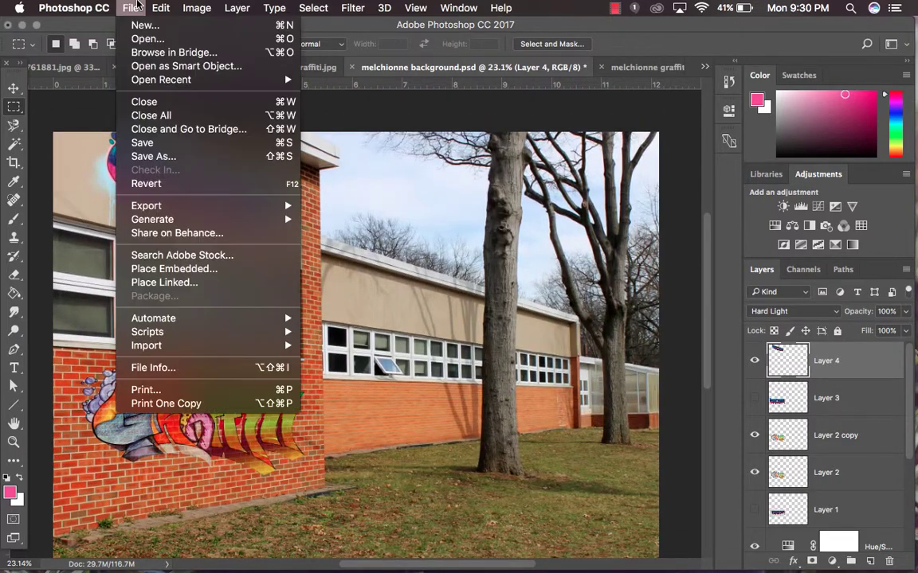
{"action": "left_click", "coordinate": [158, 148]}
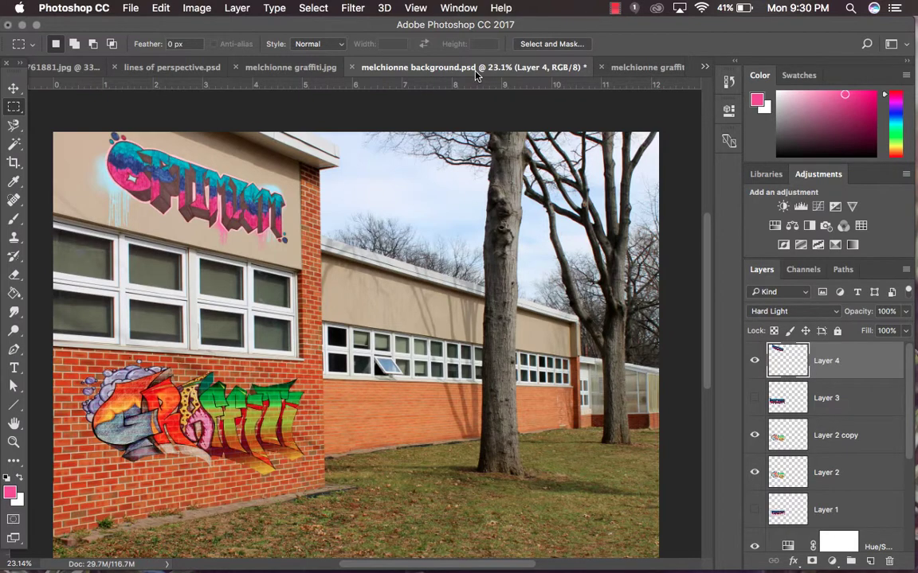
{"action": "left_click", "coordinate": [121, 8]}
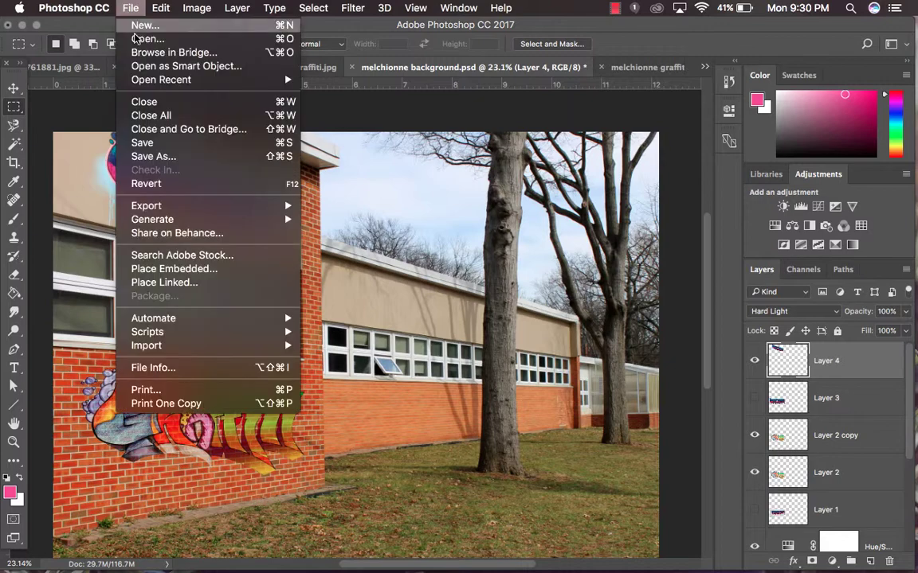
{"action": "left_click", "coordinate": [168, 143]}
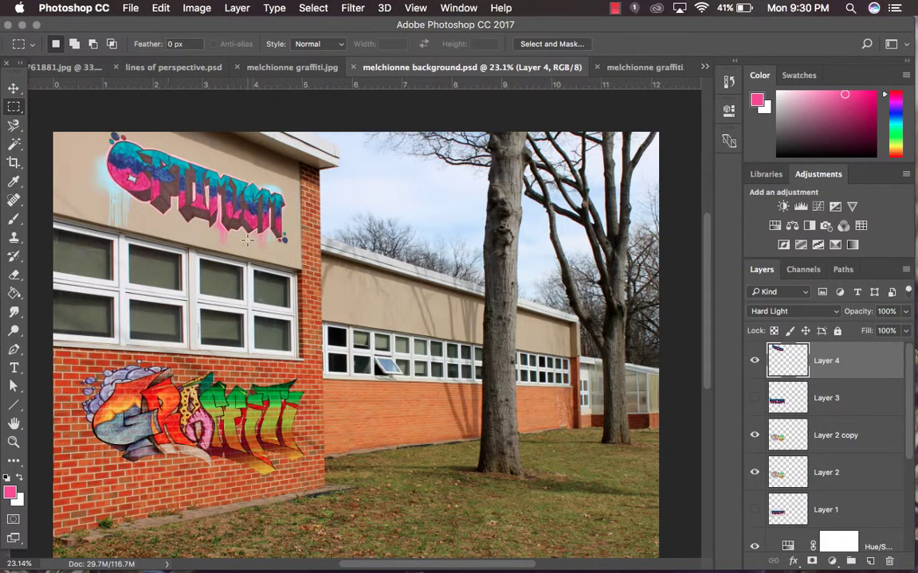
{"action": "scroll", "coordinate": [239, 231], "scroll_direction": "down", "scroll_amount": 5}
{"action": "scroll", "coordinate": [250, 237], "scroll_direction": "up", "scroll_amount": 3}
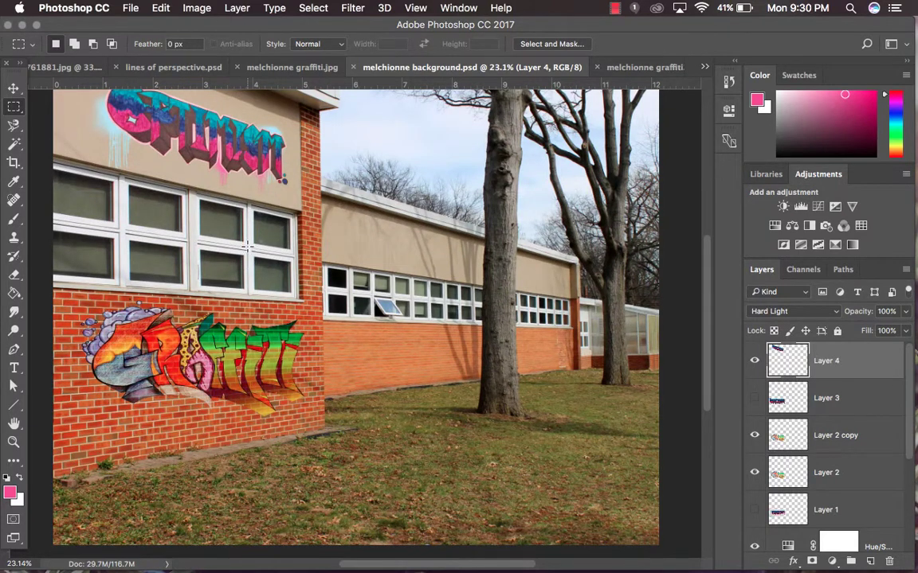
{"action": "left_click", "coordinate": [237, 7]}
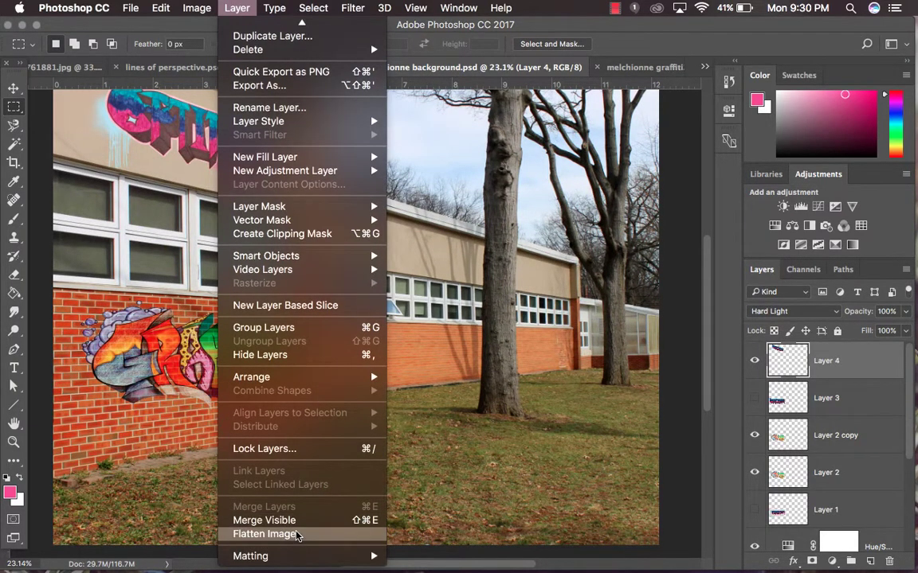
{"action": "left_click", "coordinate": [295, 535]}
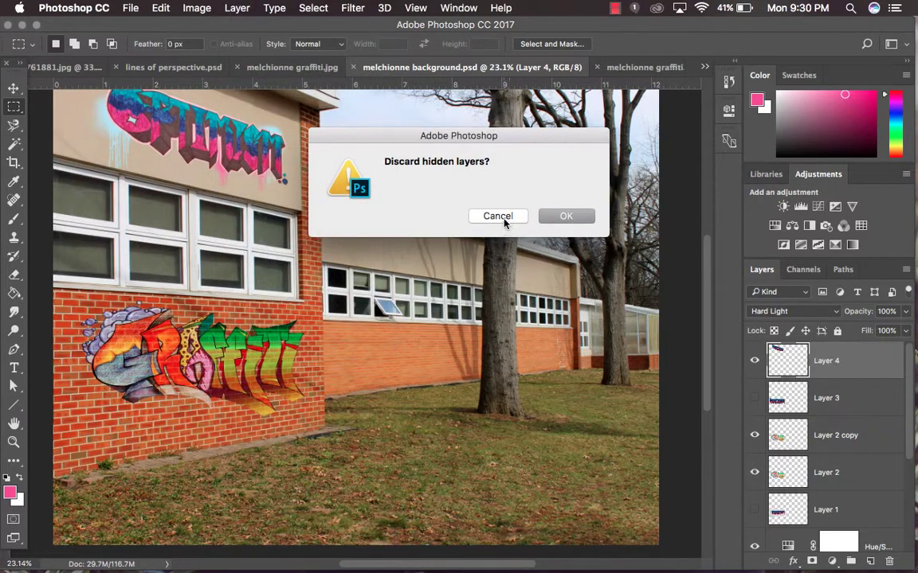
{"action": "left_click", "coordinate": [504, 219]}
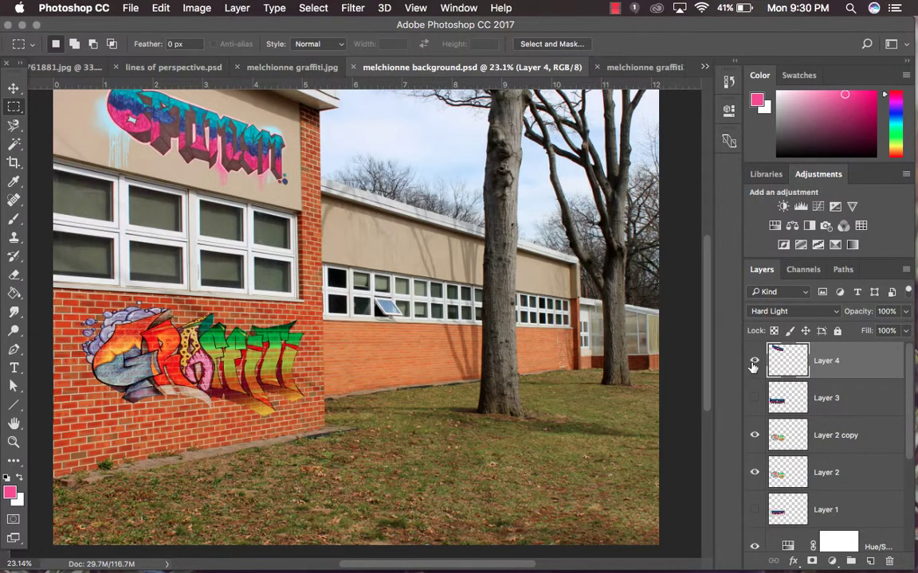
- Try moving the Layer 4 graffiti to the far brick wall, and return it to the beige wall above the windows
{"action": "left_click", "coordinate": [16, 89]}
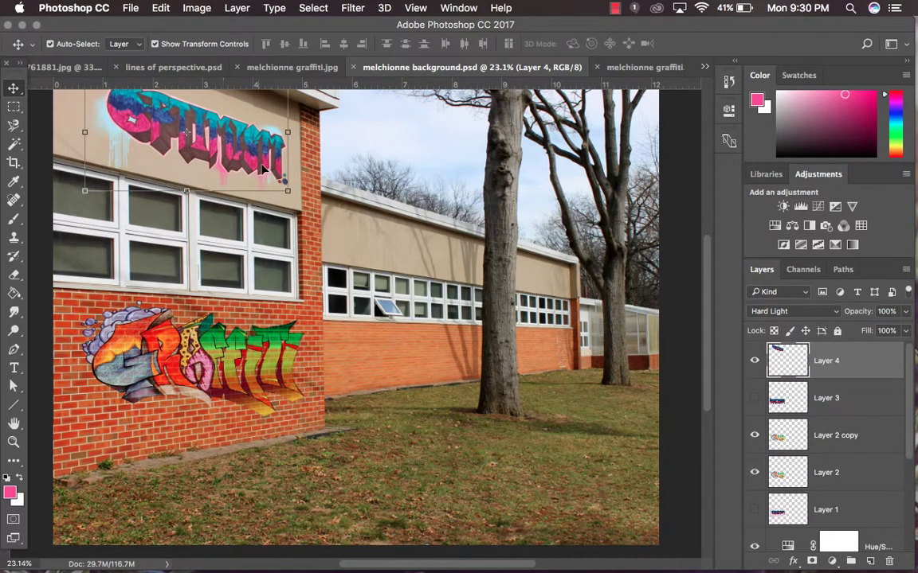
{"action": "scroll", "coordinate": [238, 163], "scroll_direction": "up", "scroll_amount": 2}
{"action": "left_click_drag", "start_coordinate": [242, 183], "coordinate": [482, 375]}
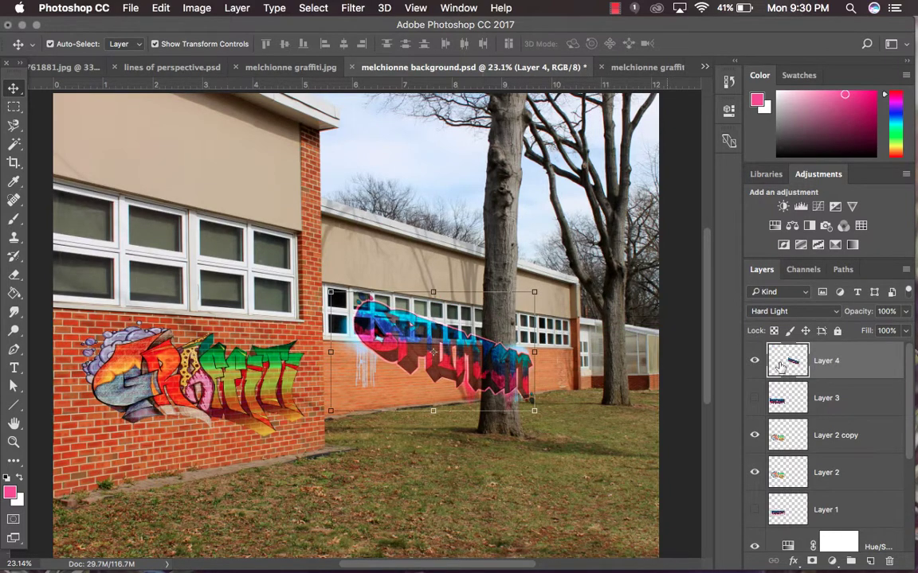
{"action": "key", "text": "super+t"}
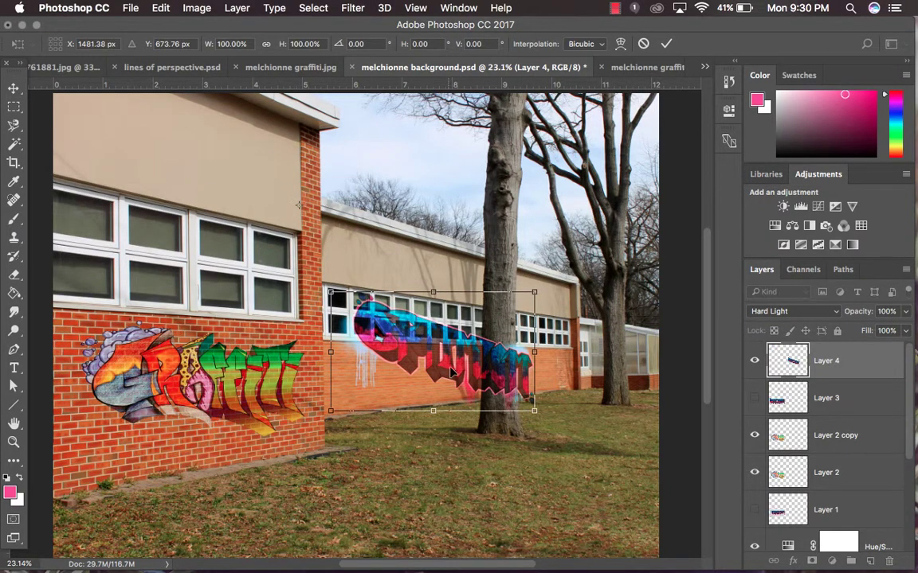
{"action": "left_click_drag", "start_coordinate": [462, 386], "coordinate": [219, 184]}
{"action": "left_click", "coordinate": [666, 44]}
- Flatten the image into a single background layer, discarding the hidden layers
{"action": "left_click", "coordinate": [237, 8]}
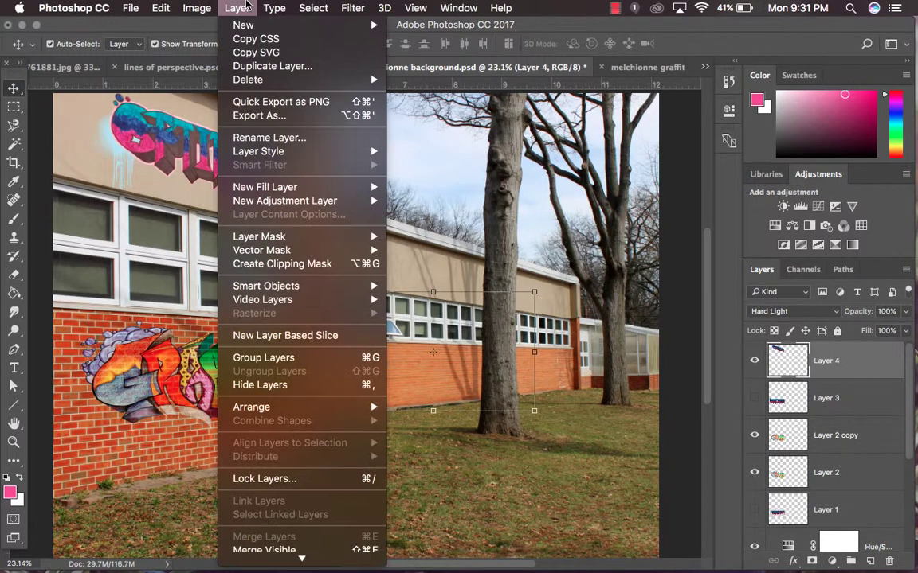
{"action": "scroll", "coordinate": [269, 537], "scroll_direction": "down", "scroll_amount": 2}
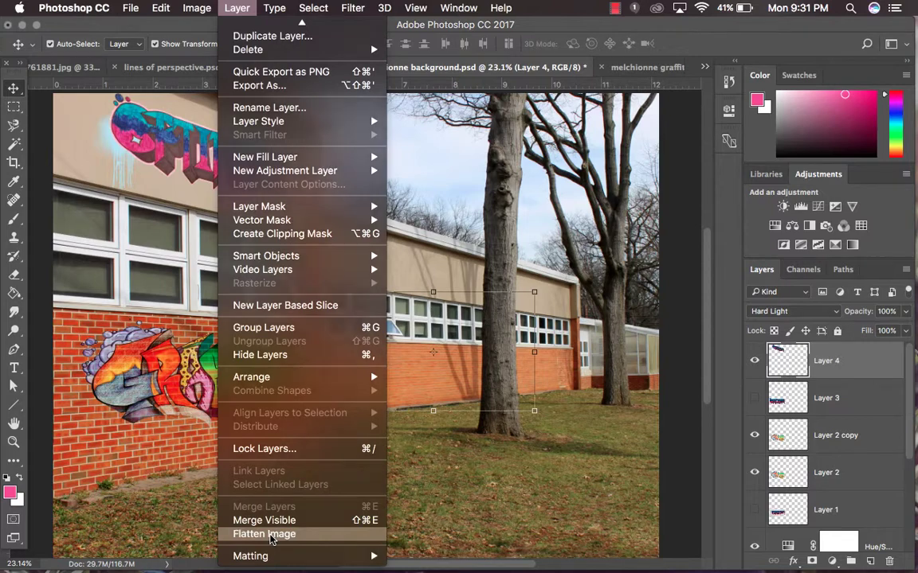
{"action": "left_click", "coordinate": [269, 538]}
{"action": "left_click", "coordinate": [564, 217]}
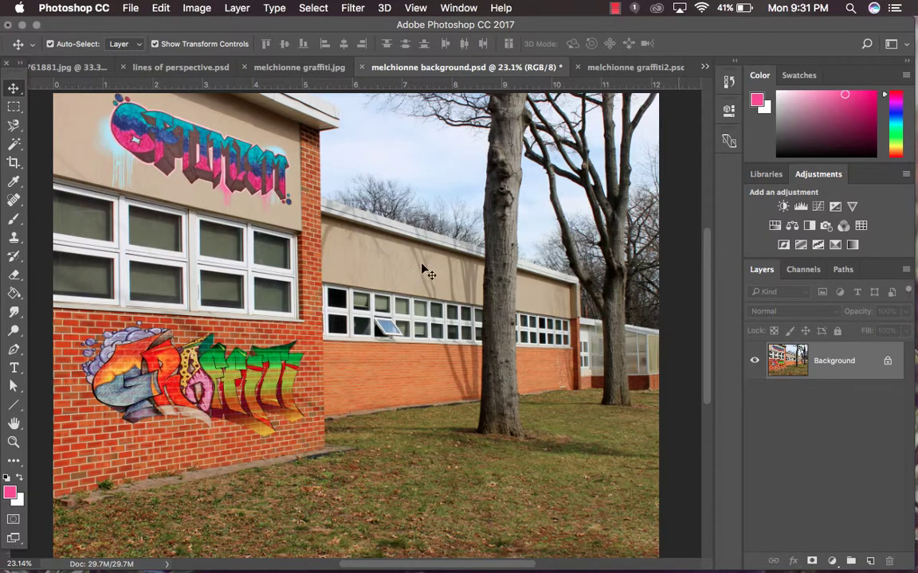
- Try moving the flattened picture across the canvas, and undo the moves back to the locked Background layer
{"action": "left_click_drag", "start_coordinate": [159, 150], "coordinate": [335, 232]}
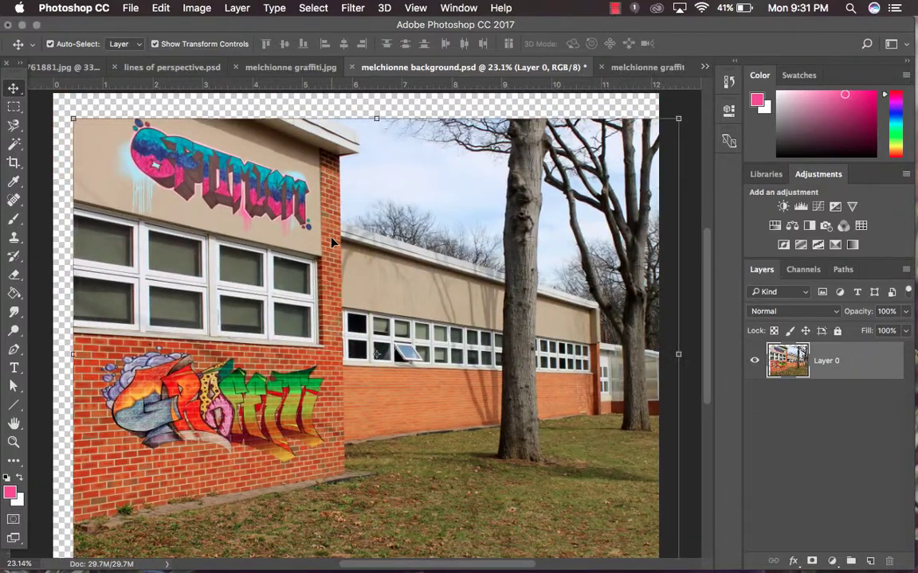
{"action": "left_click", "coordinate": [162, 8]}
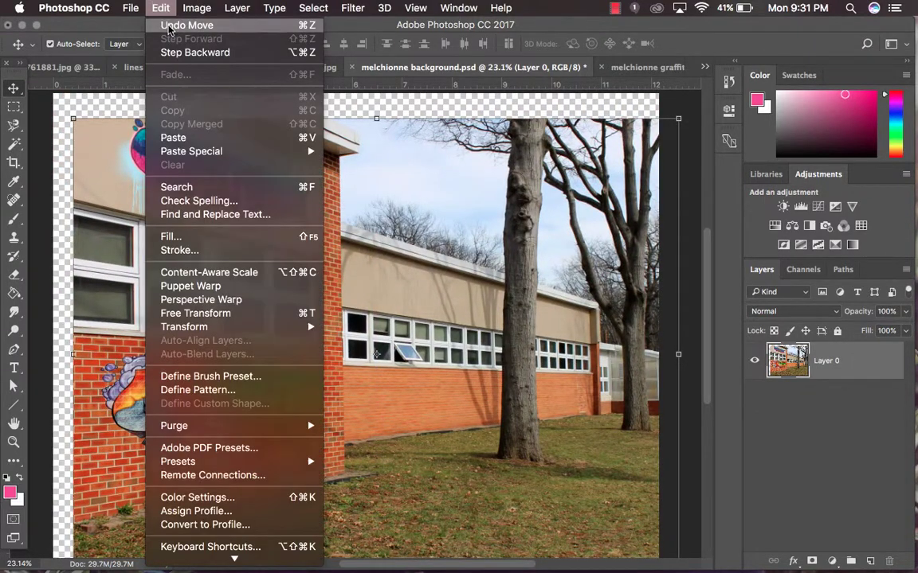
{"action": "left_click", "coordinate": [171, 24]}
{"action": "left_click", "coordinate": [158, 8]}
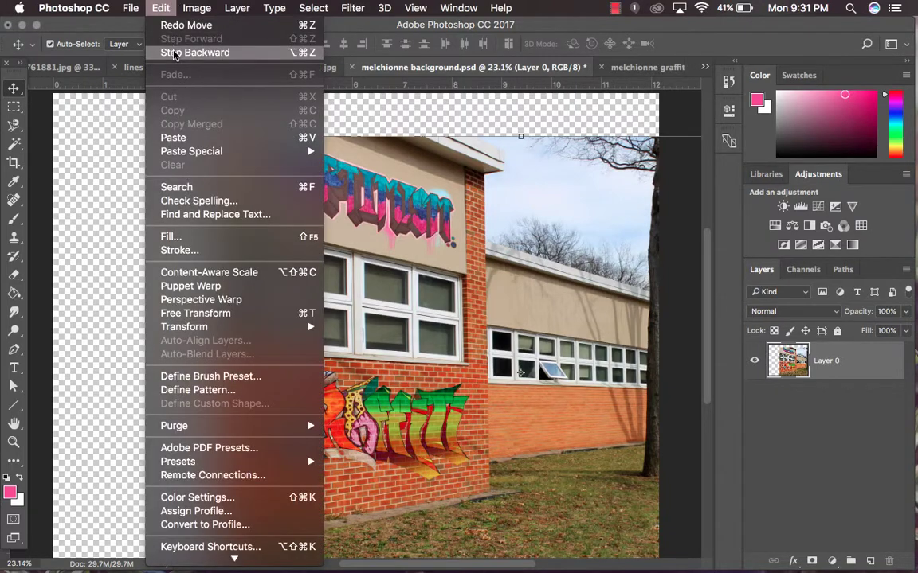
{"action": "left_click", "coordinate": [169, 50]}
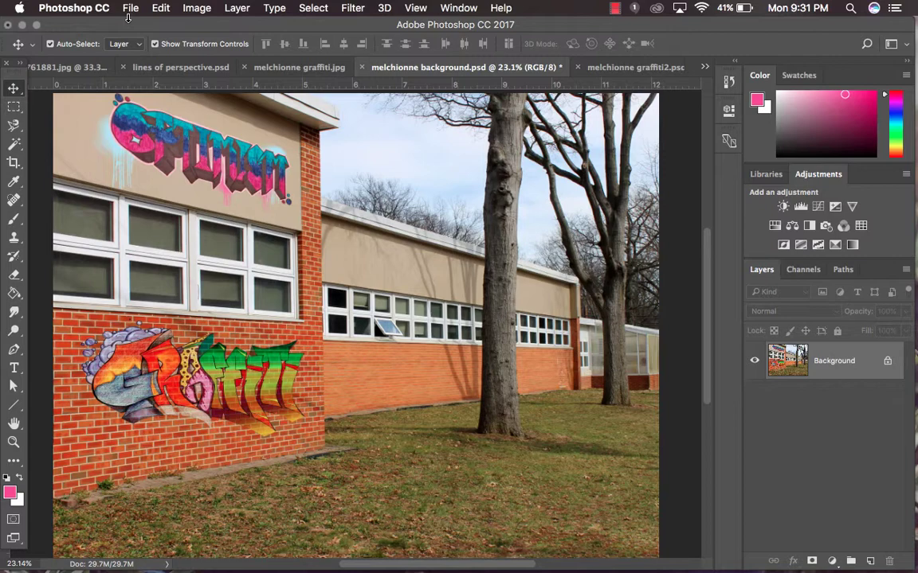
{"action": "left_click", "coordinate": [195, 8]}
{"action": "mouse_move", "coordinate": [242, 6]}
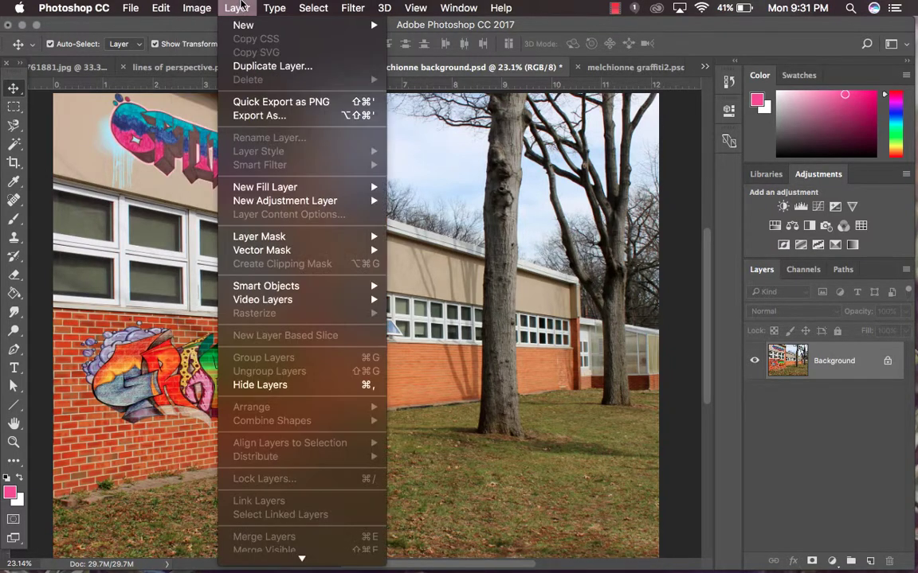
{"action": "scroll", "coordinate": [266, 470], "scroll_direction": "down", "scroll_amount": 2}
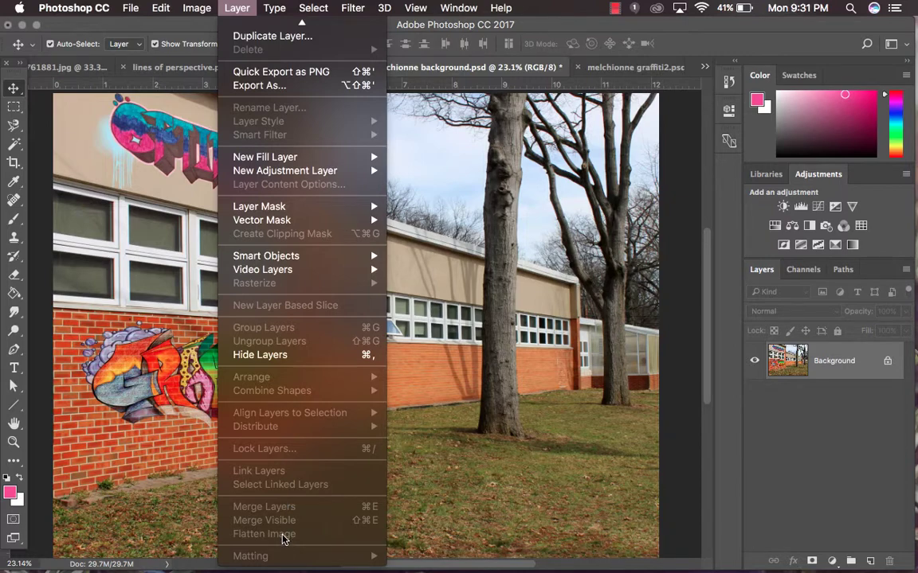
{"action": "scroll", "coordinate": [257, 486], "scroll_direction": "up", "scroll_amount": 2}
{"action": "key", "text": "Escape"}
- Save the flattened image in Downloads as "melchionne background final" in JPEG format with Maximum quality 12 and Baseline ("Standard")
{"action": "left_click", "coordinate": [126, 6]}
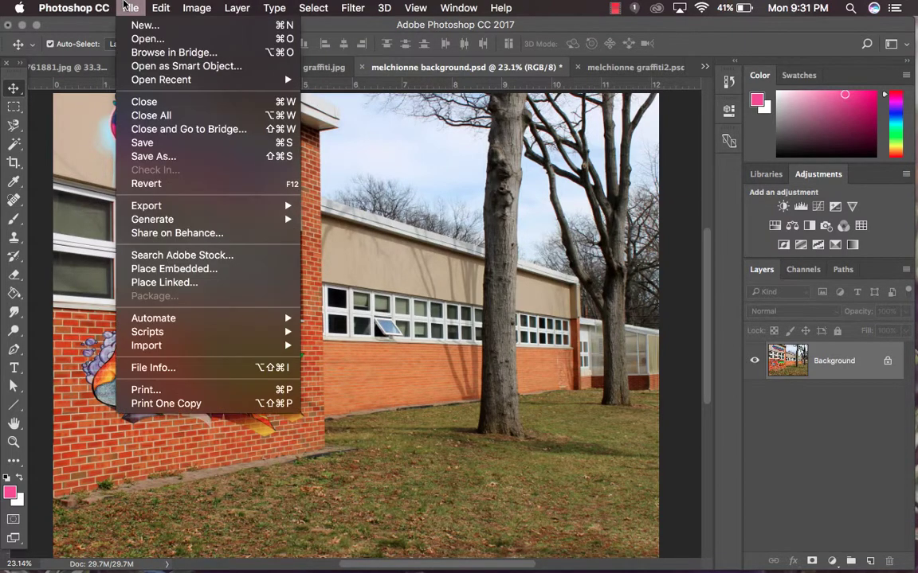
{"action": "left_click", "coordinate": [155, 156]}
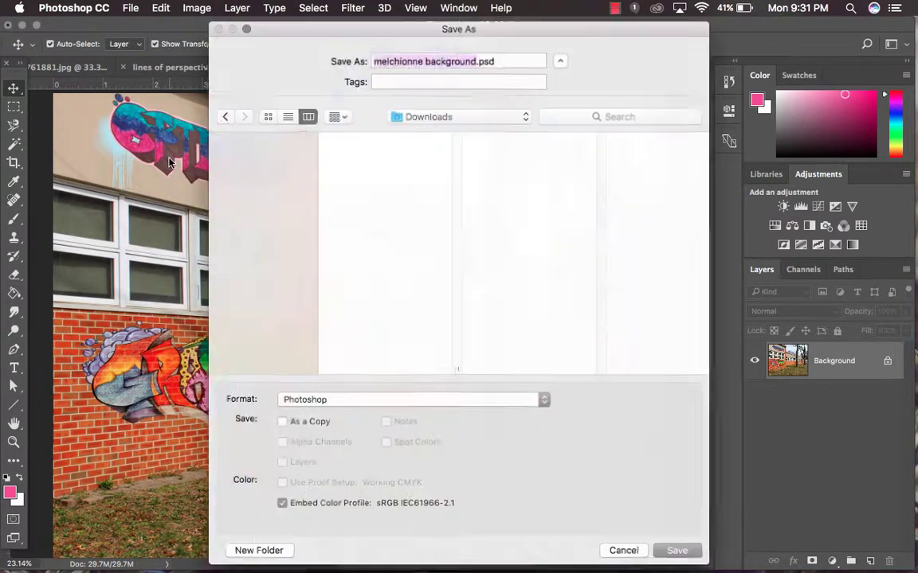
{"action": "left_click", "coordinate": [476, 57]}
{"action": "type", "text": "final"}
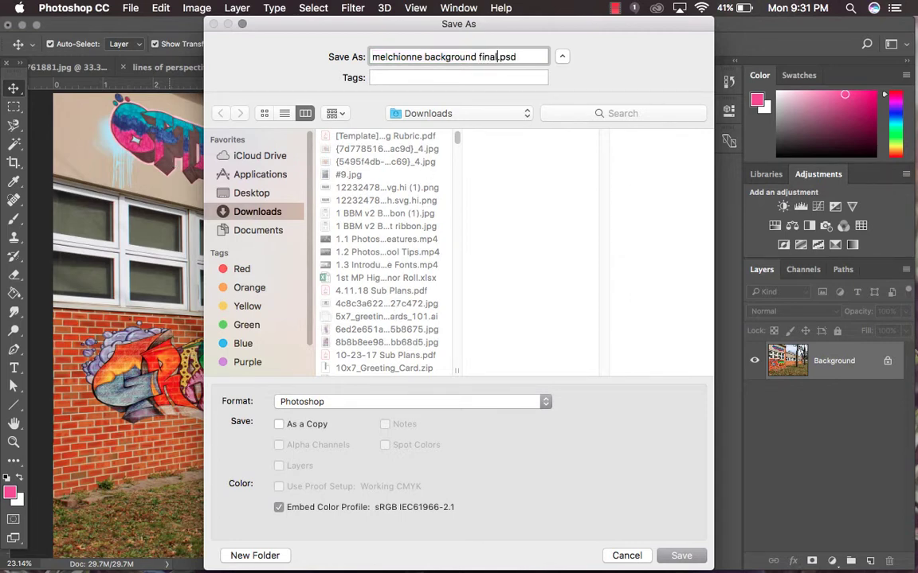
{"action": "left_click", "coordinate": [484, 402]}
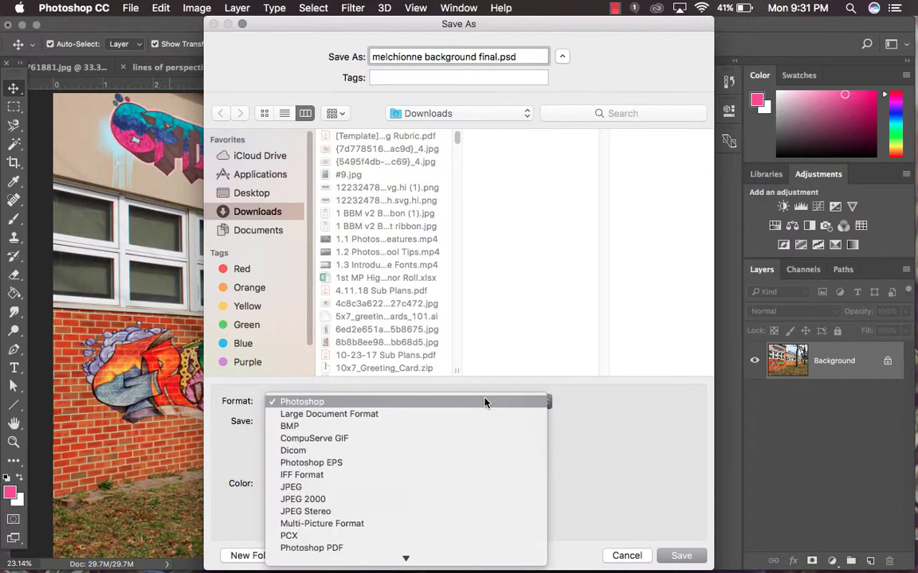
{"action": "left_click", "coordinate": [449, 488]}
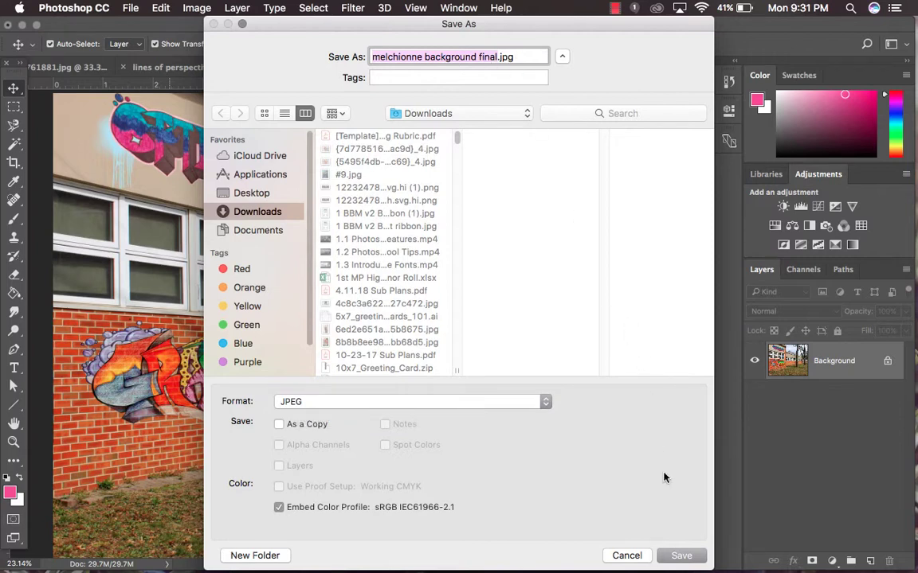
{"action": "left_click", "coordinate": [680, 557]}
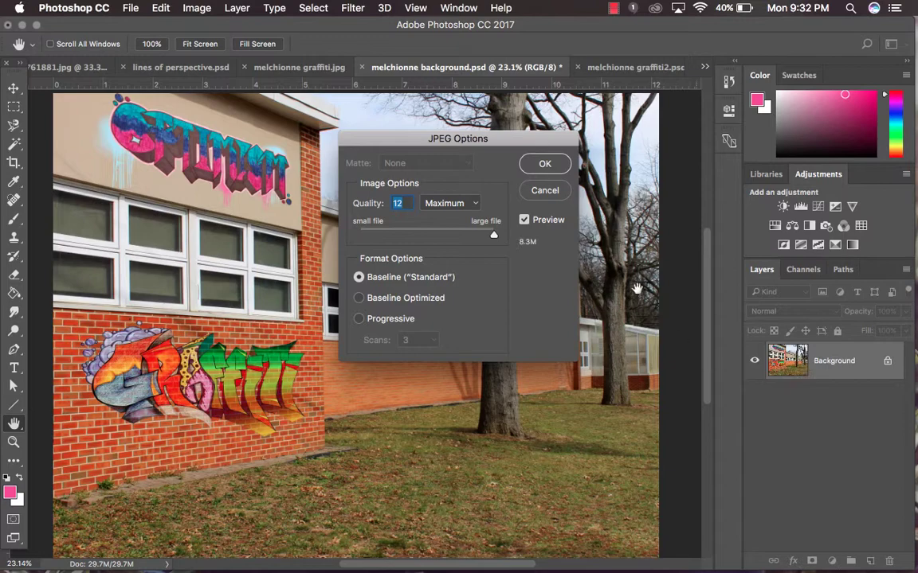
{"action": "left_click", "coordinate": [547, 164]}
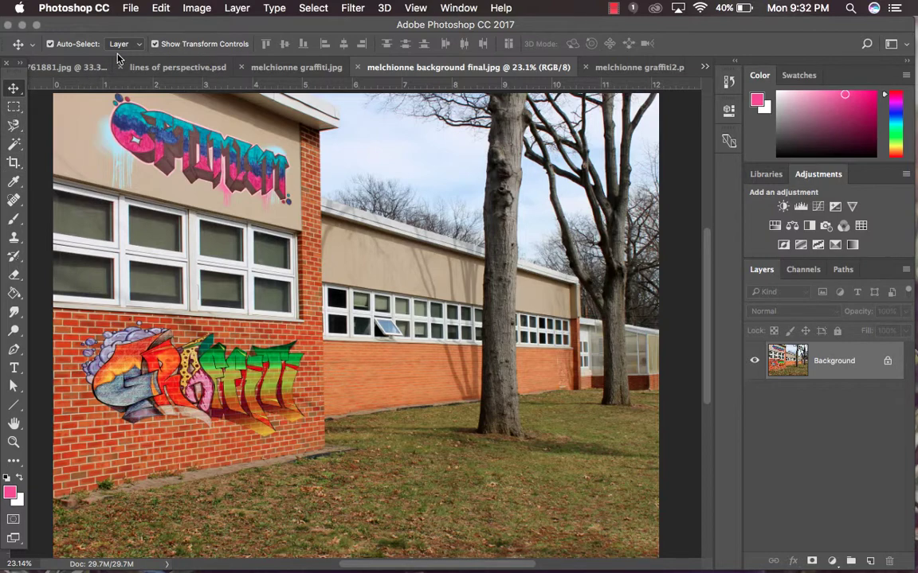
{"action": "left_click", "coordinate": [150, 10]}
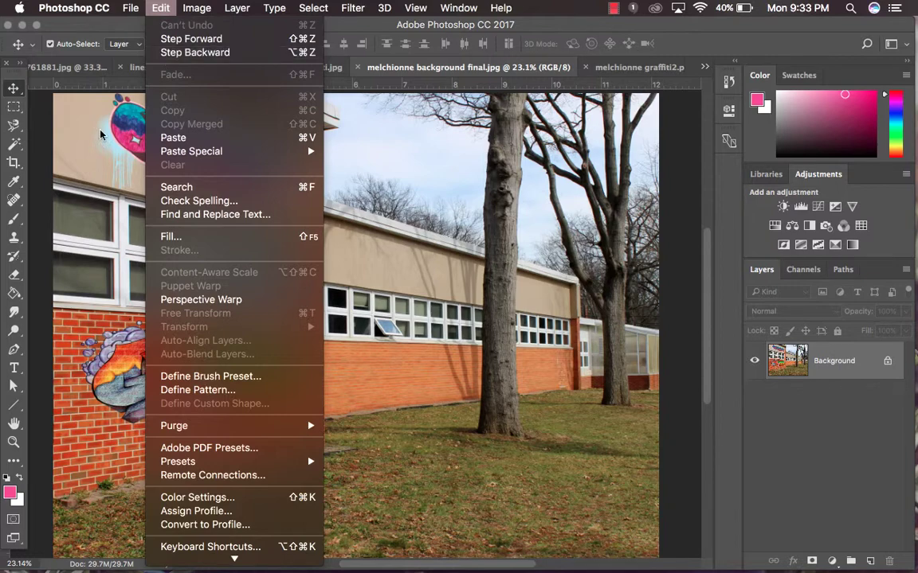
{"action": "left_click", "coordinate": [122, 32]}
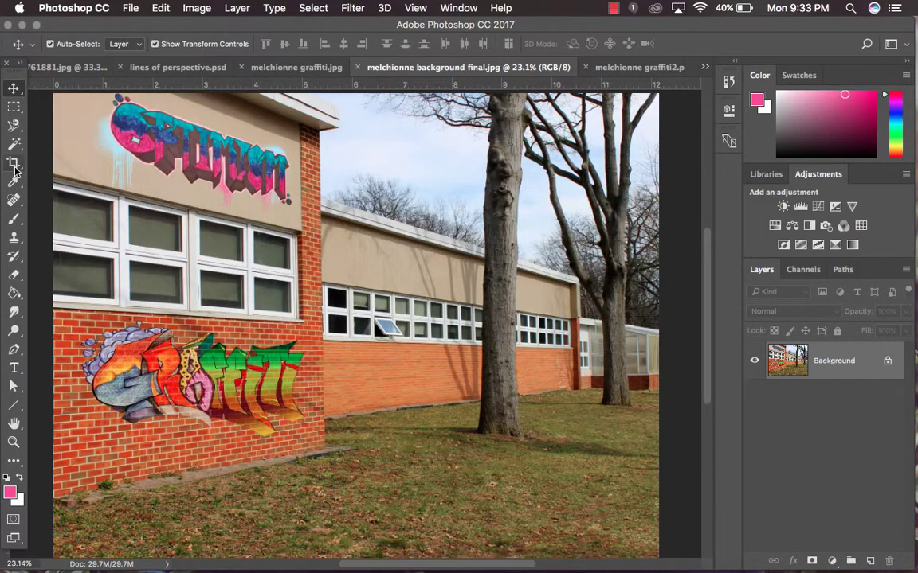